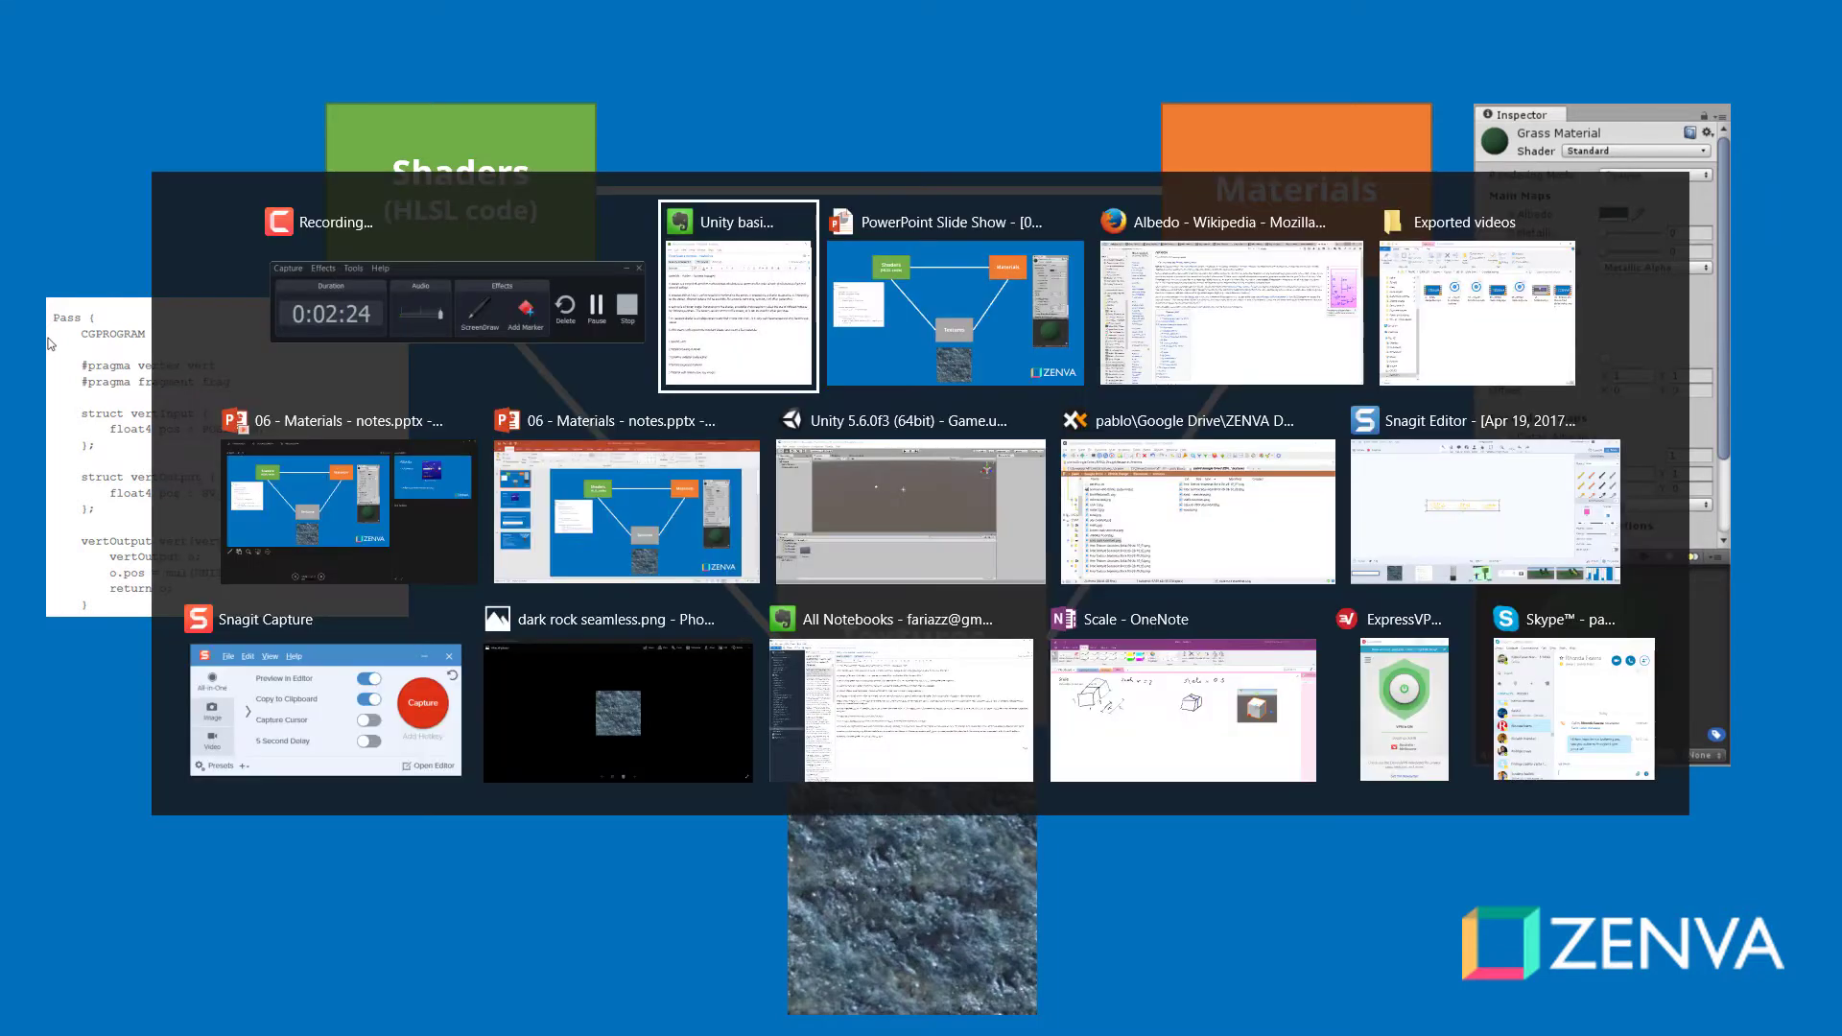
key(alt+Tab)
key(alt+Tab)
key(alt+Tab)
key(alt+Tab)
key(alt+Tab)
key(alt+Tab)
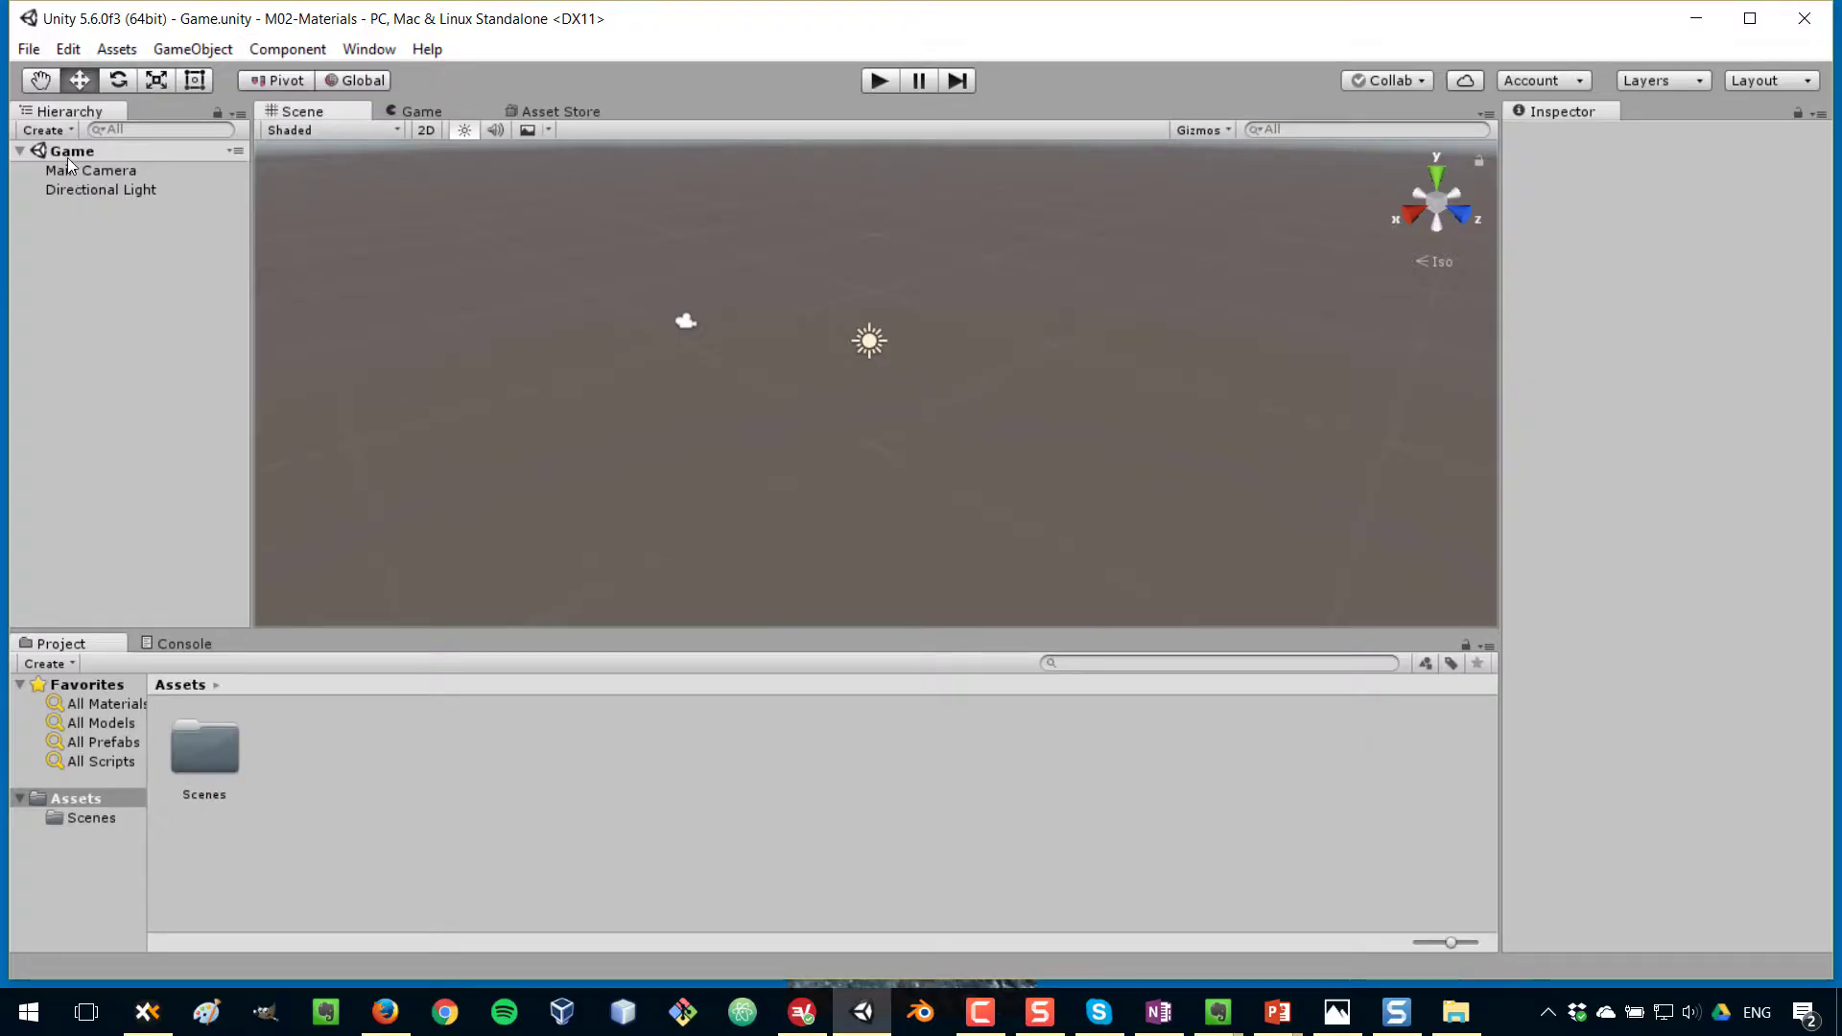
Add a 3D Cube to the scene and frame it in the Scene view
right_click(66, 153)
mouse_move(173, 439)
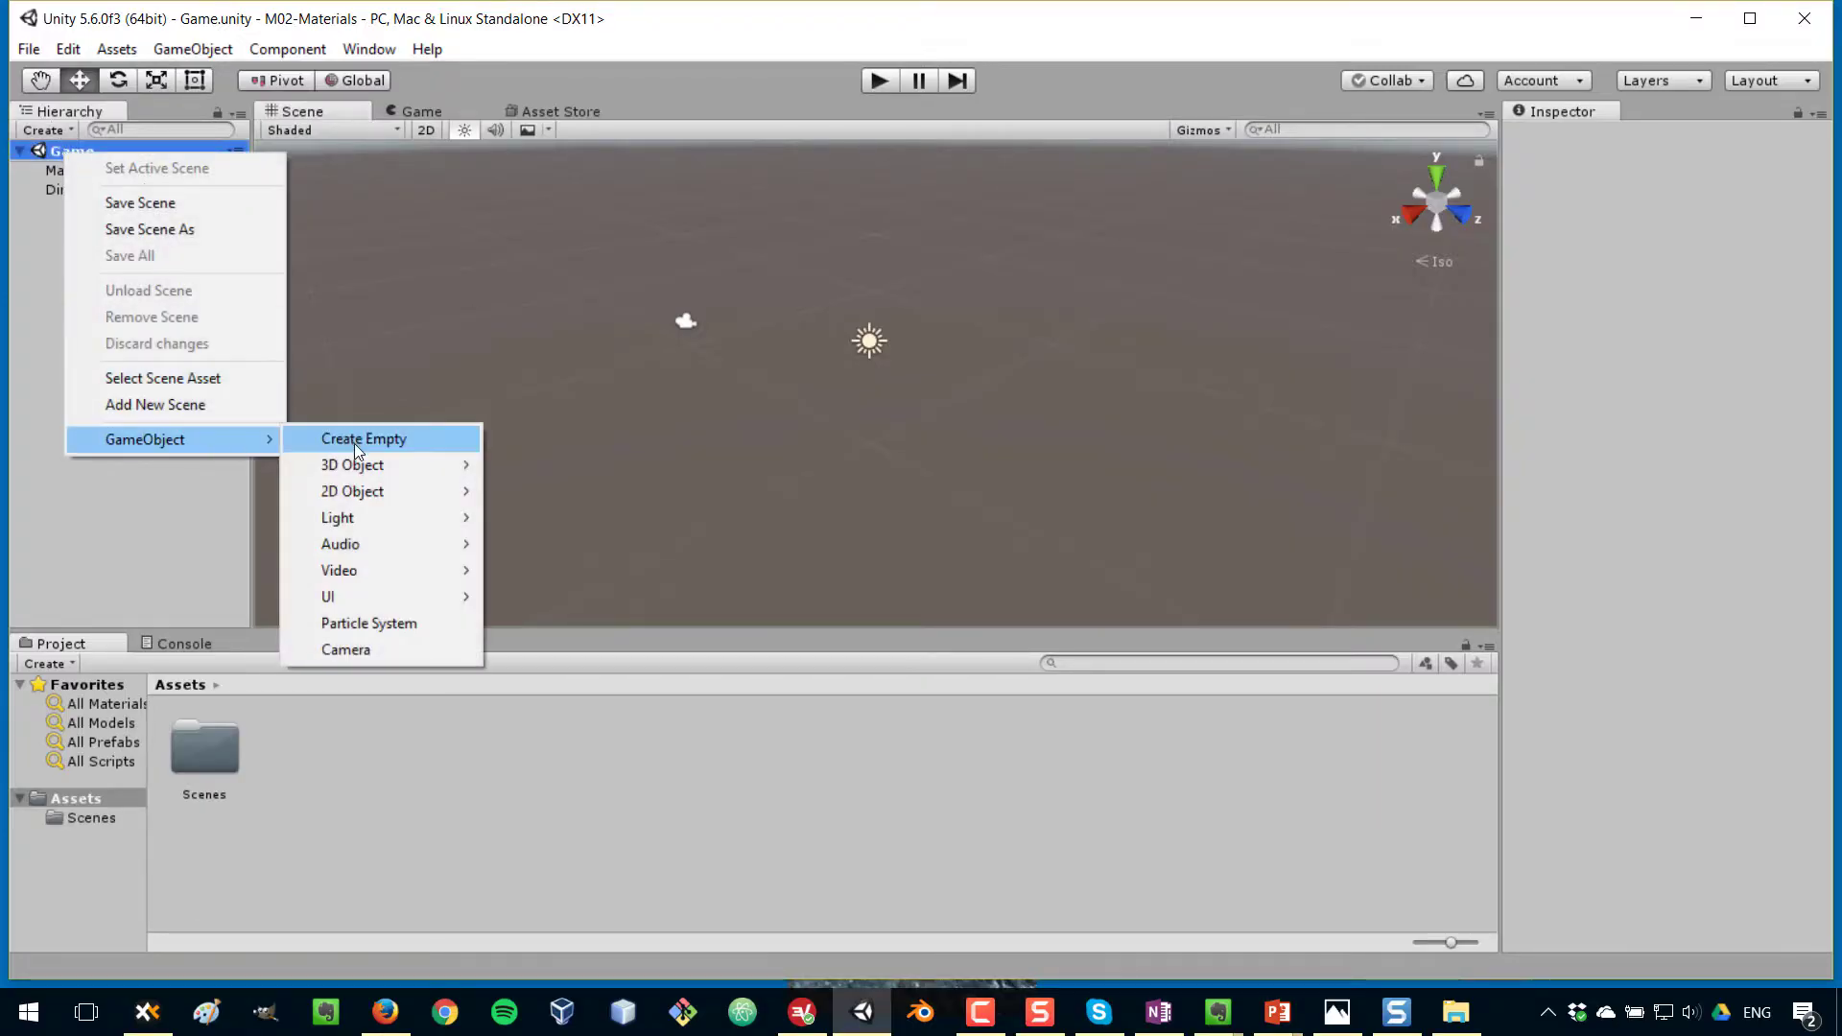
mouse_move(401, 465)
click(574, 470)
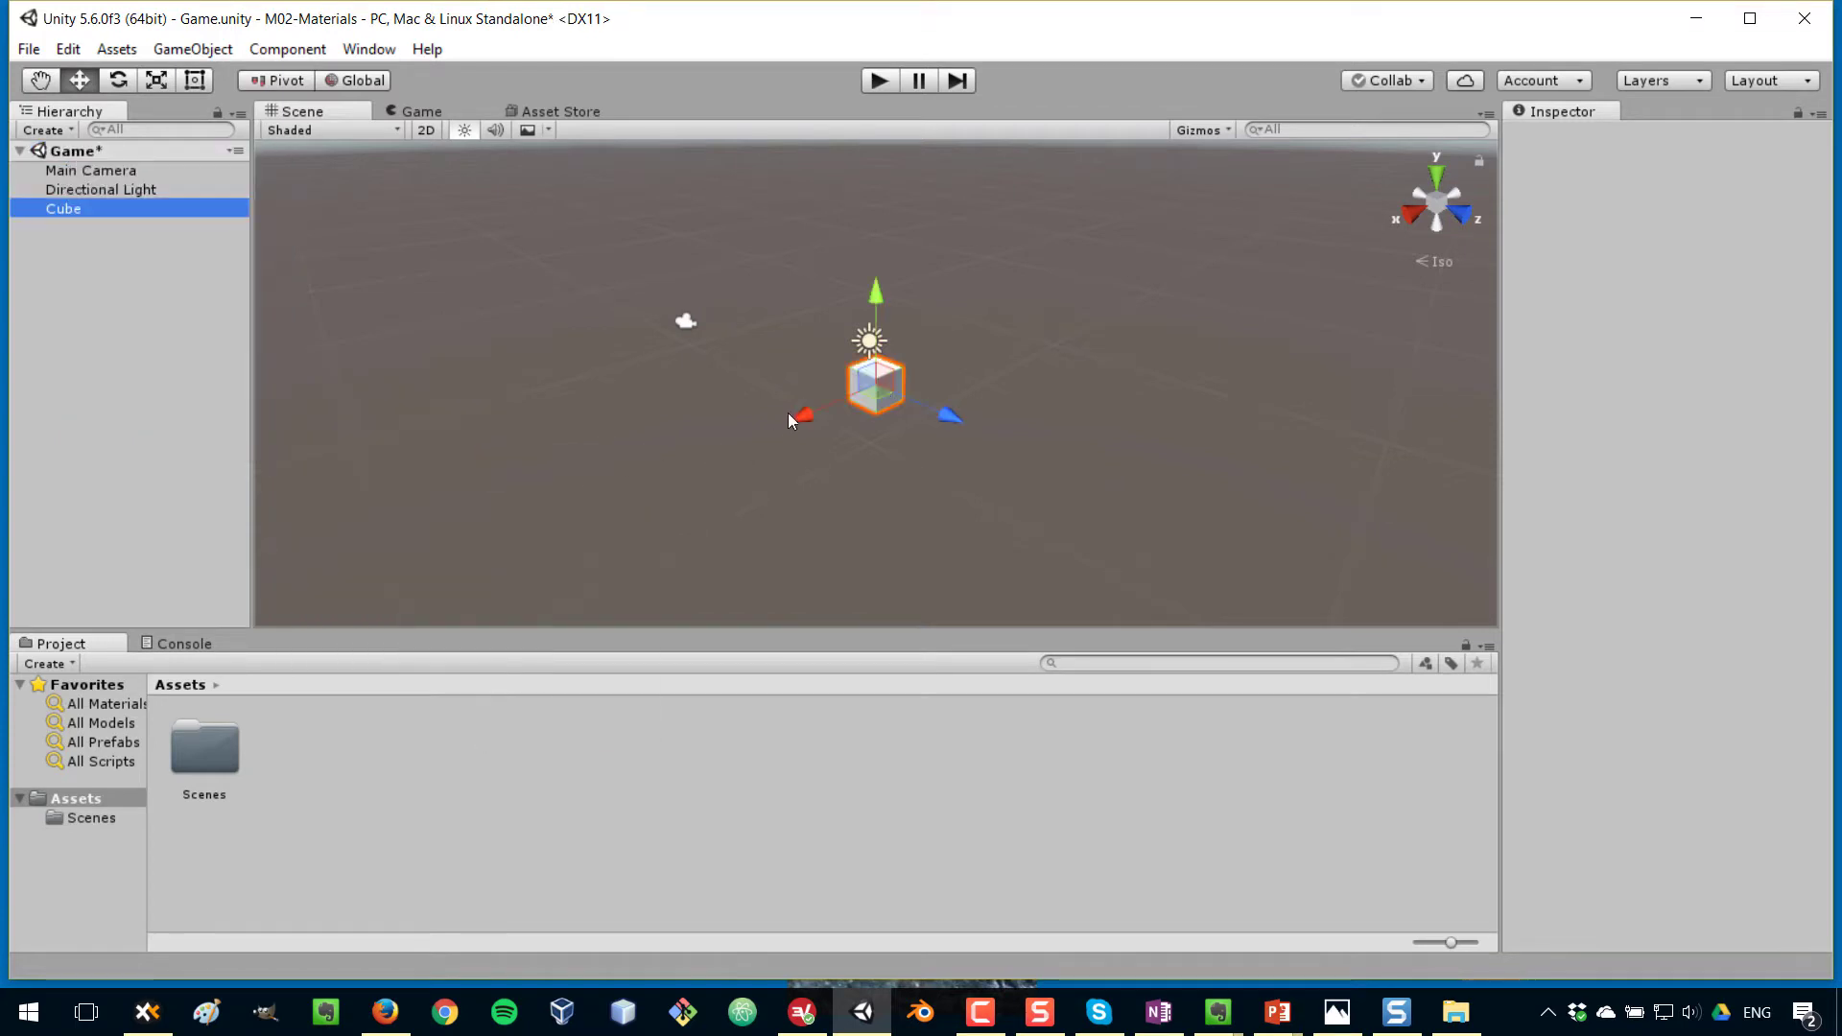
key(f)
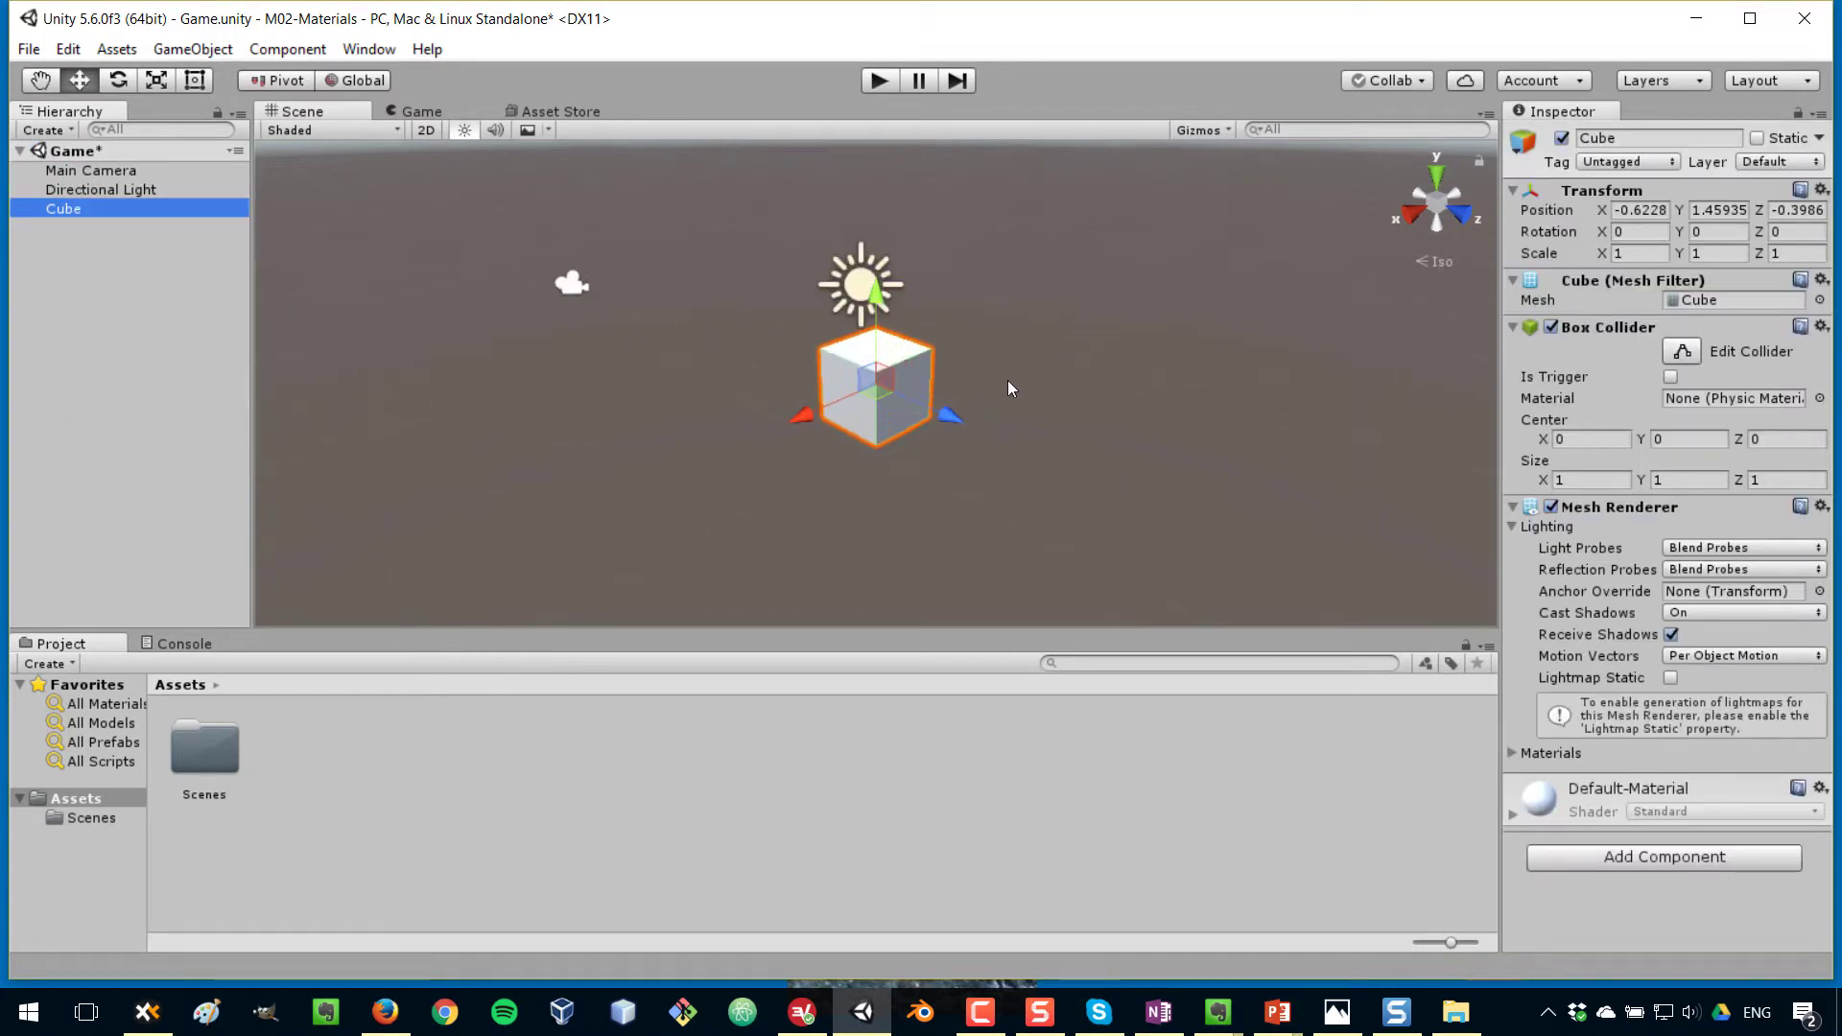
click(367, 815)
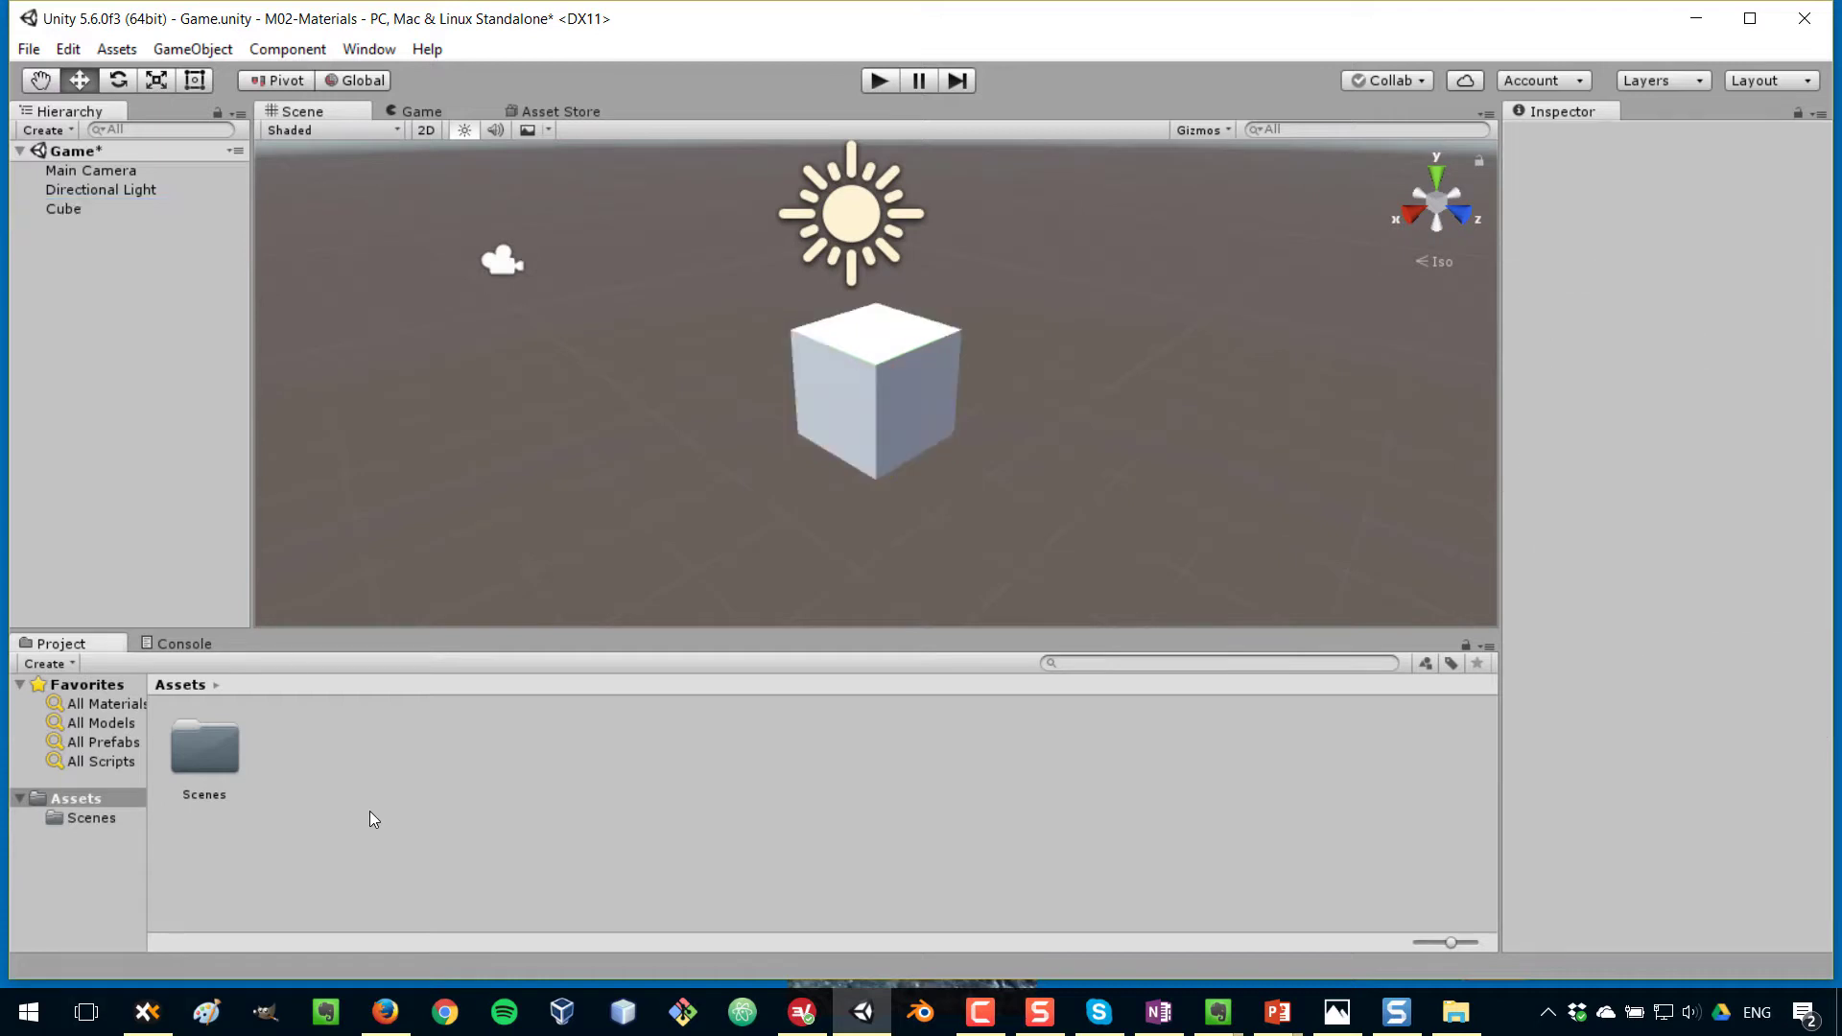
Create a folder named Materials in Assets and open it
right_click(339, 750)
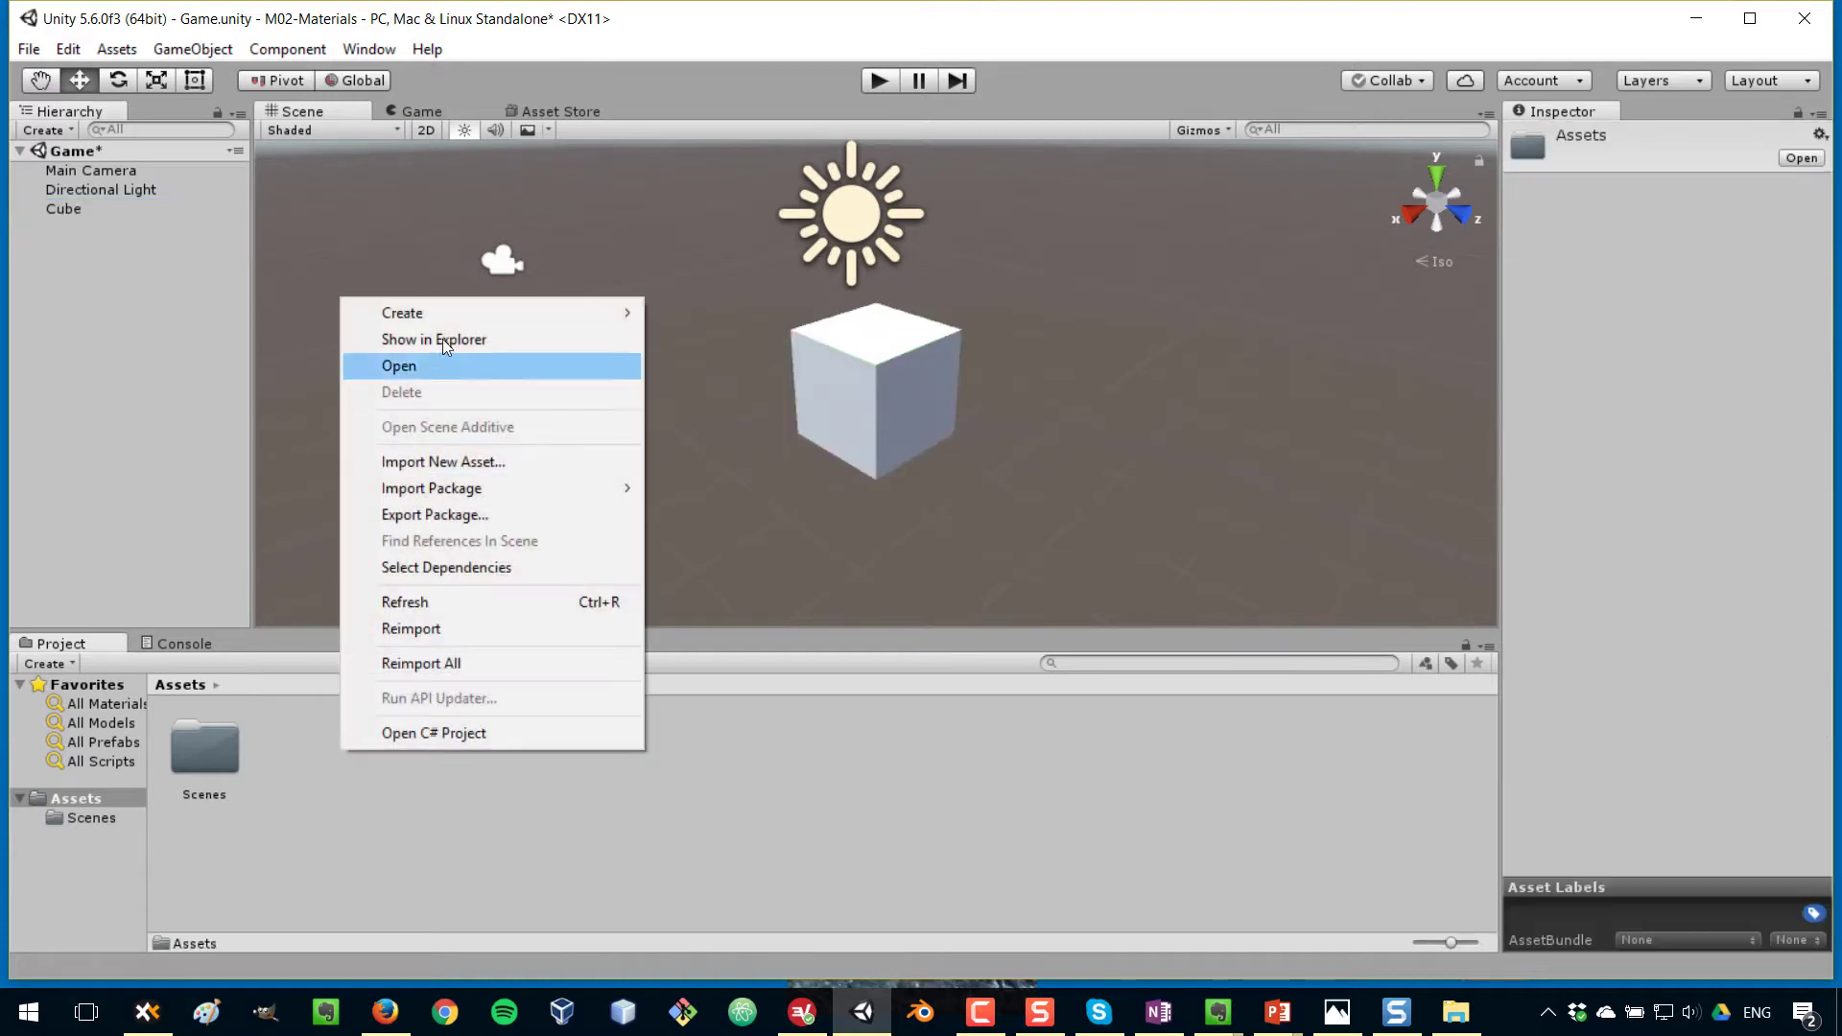
mouse_move(403, 313)
click(747, 321)
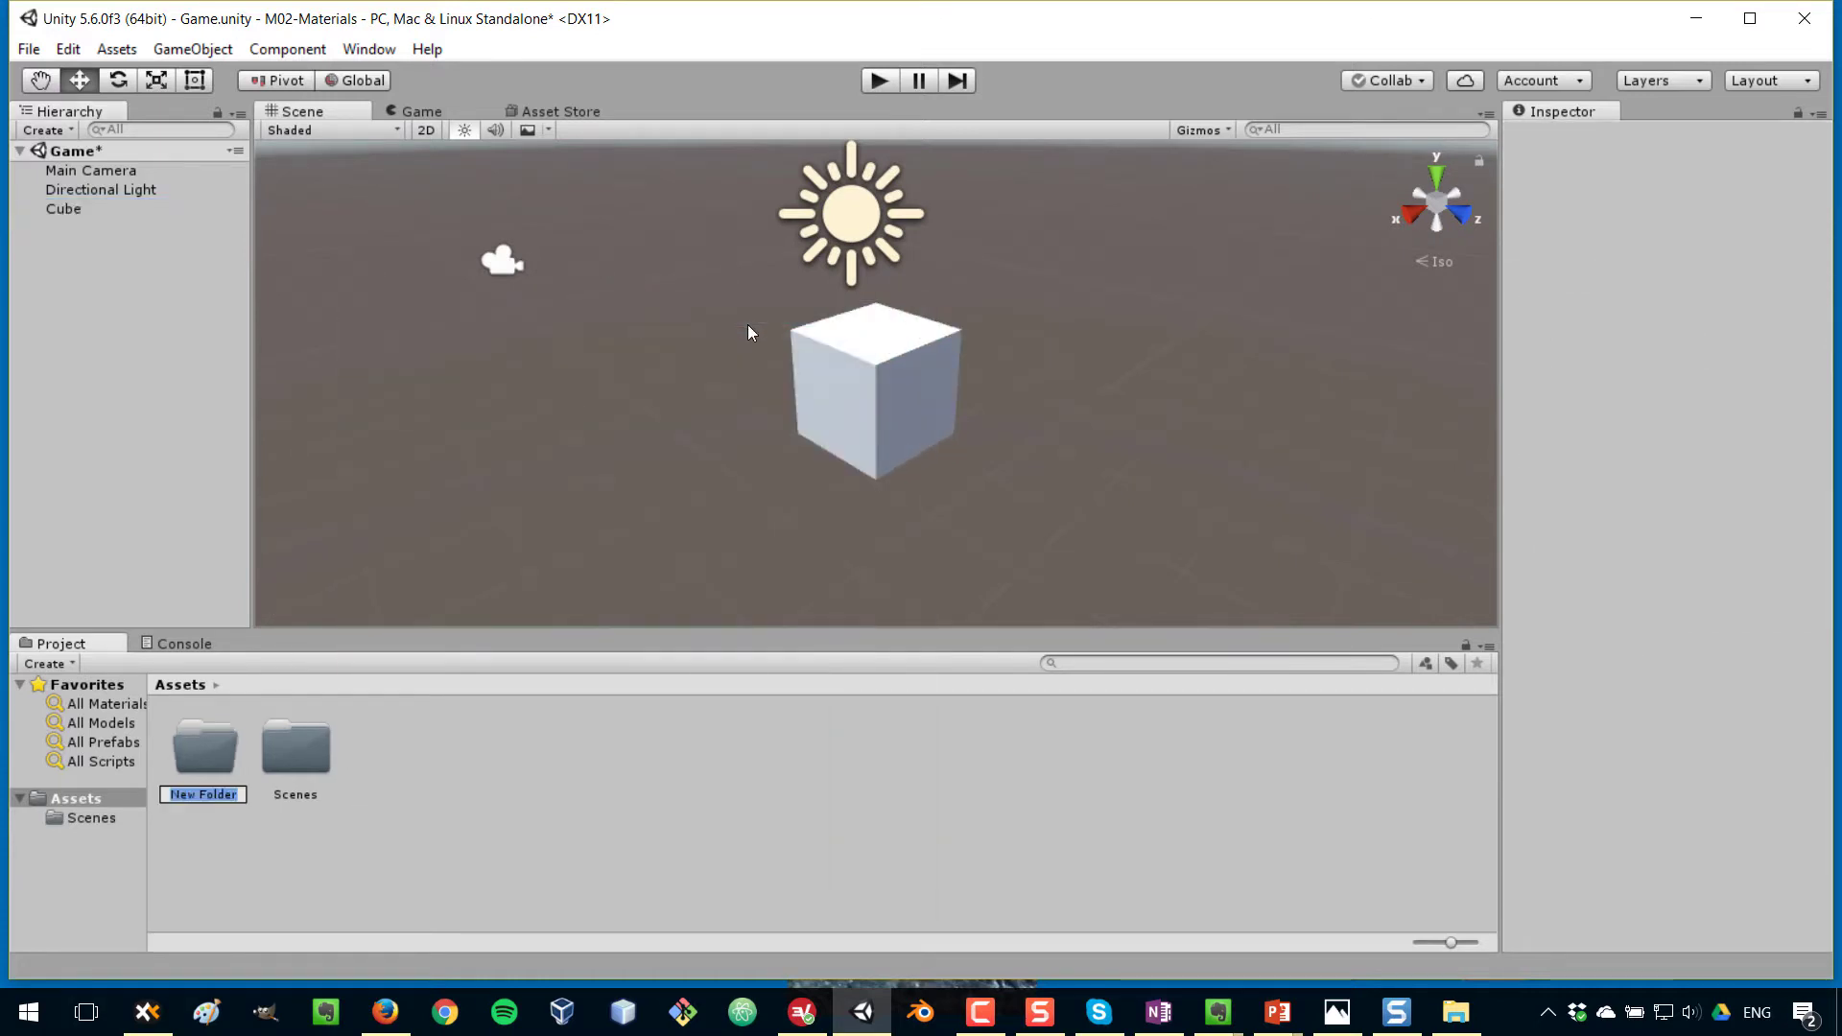
text(Materials)
key(Return)
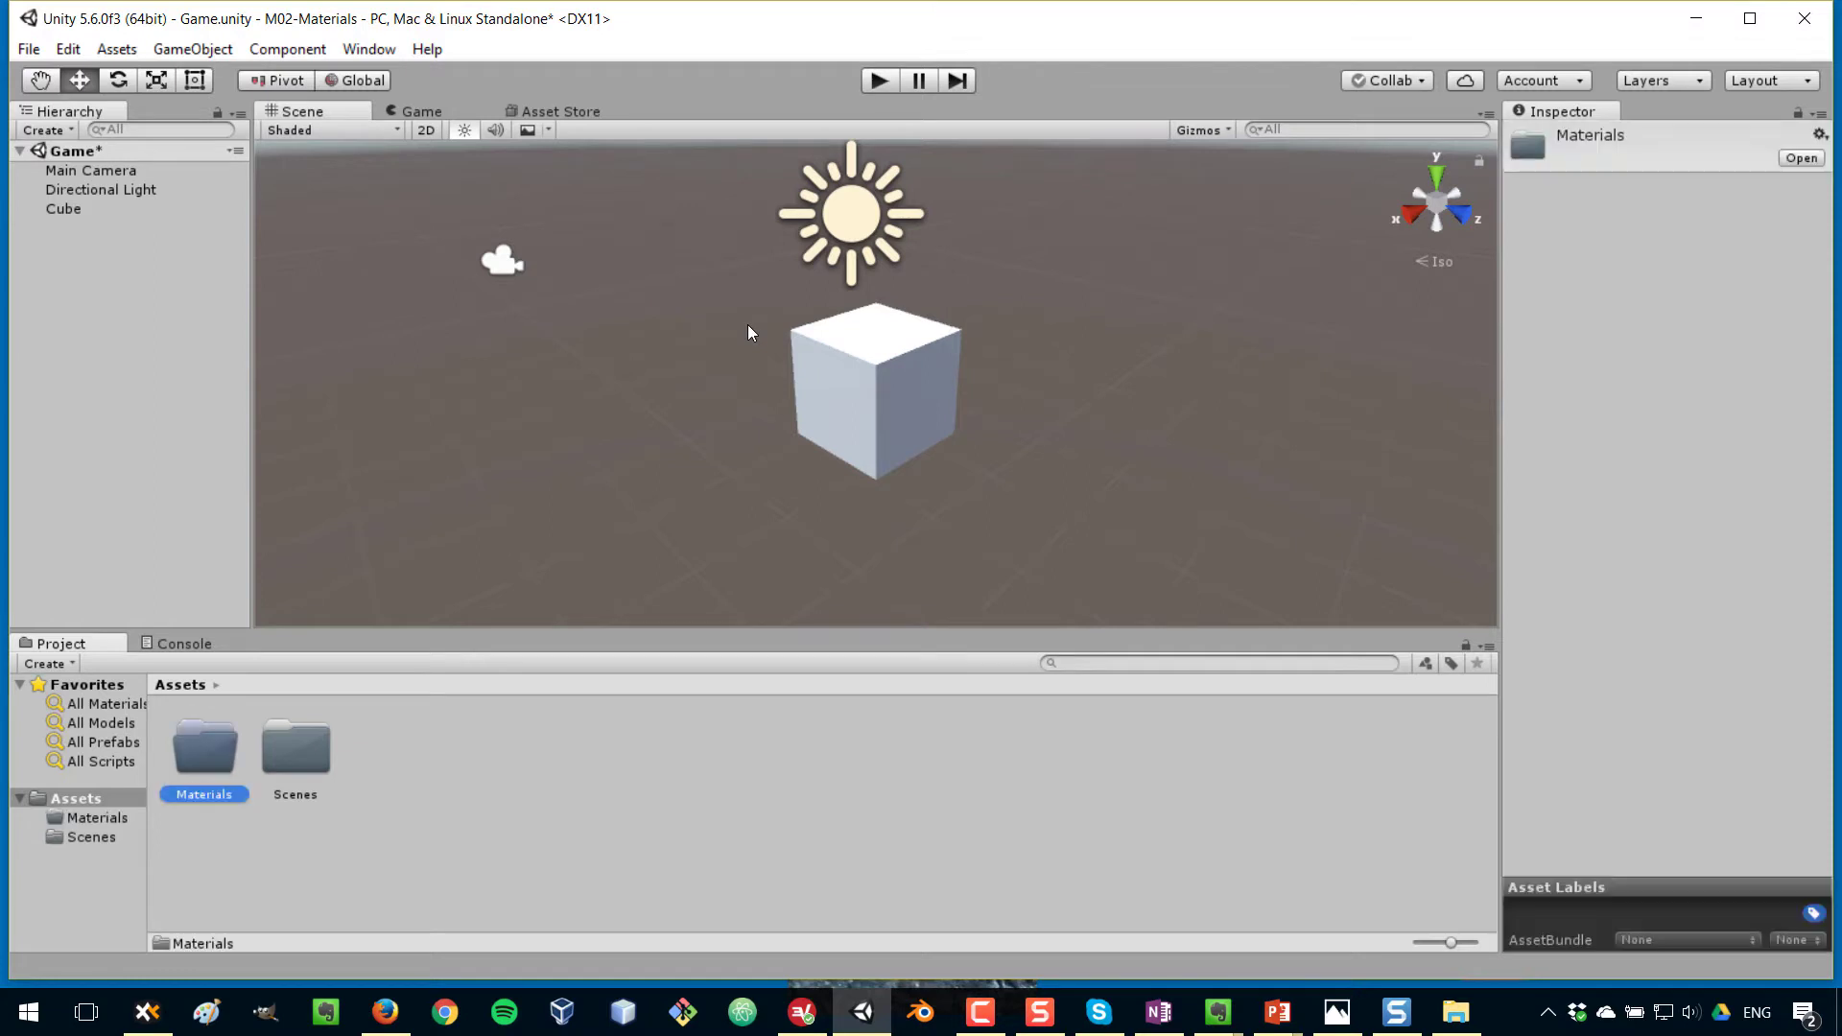
key(Return)
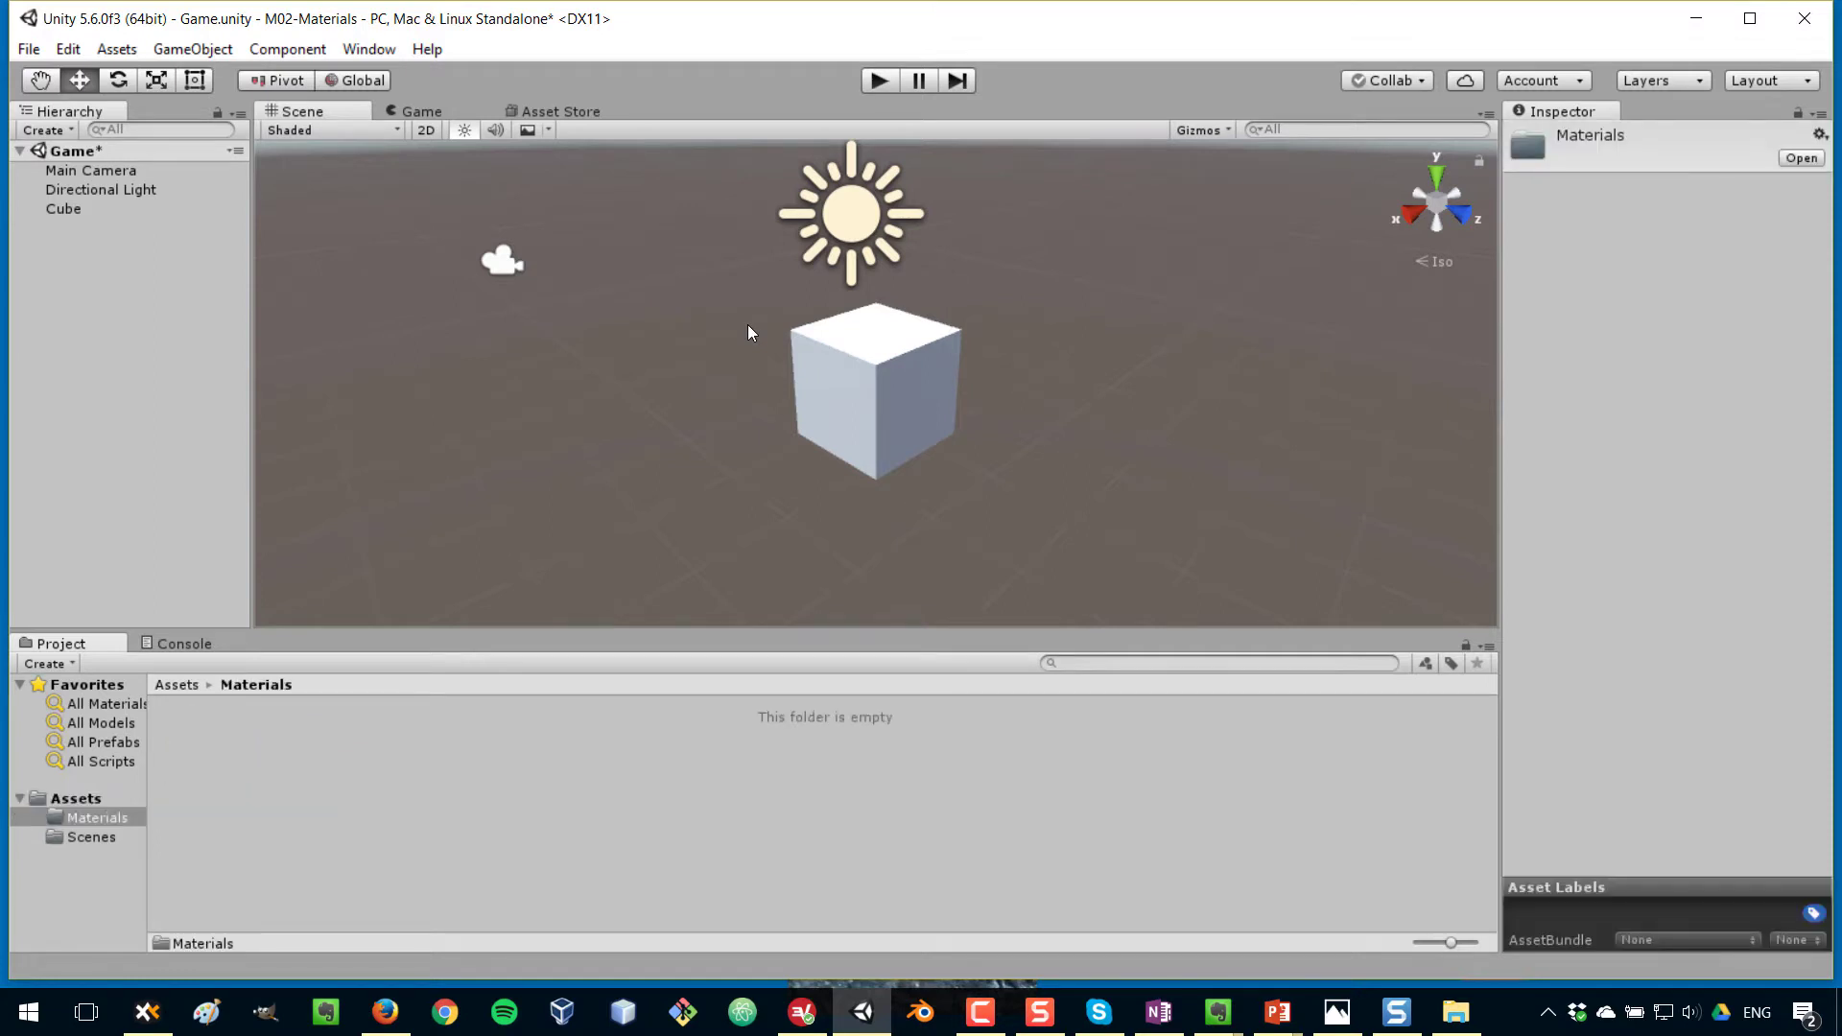
Create a material named 'Basic Material' in Materials and widen the Inspector panel
right_click(269, 756)
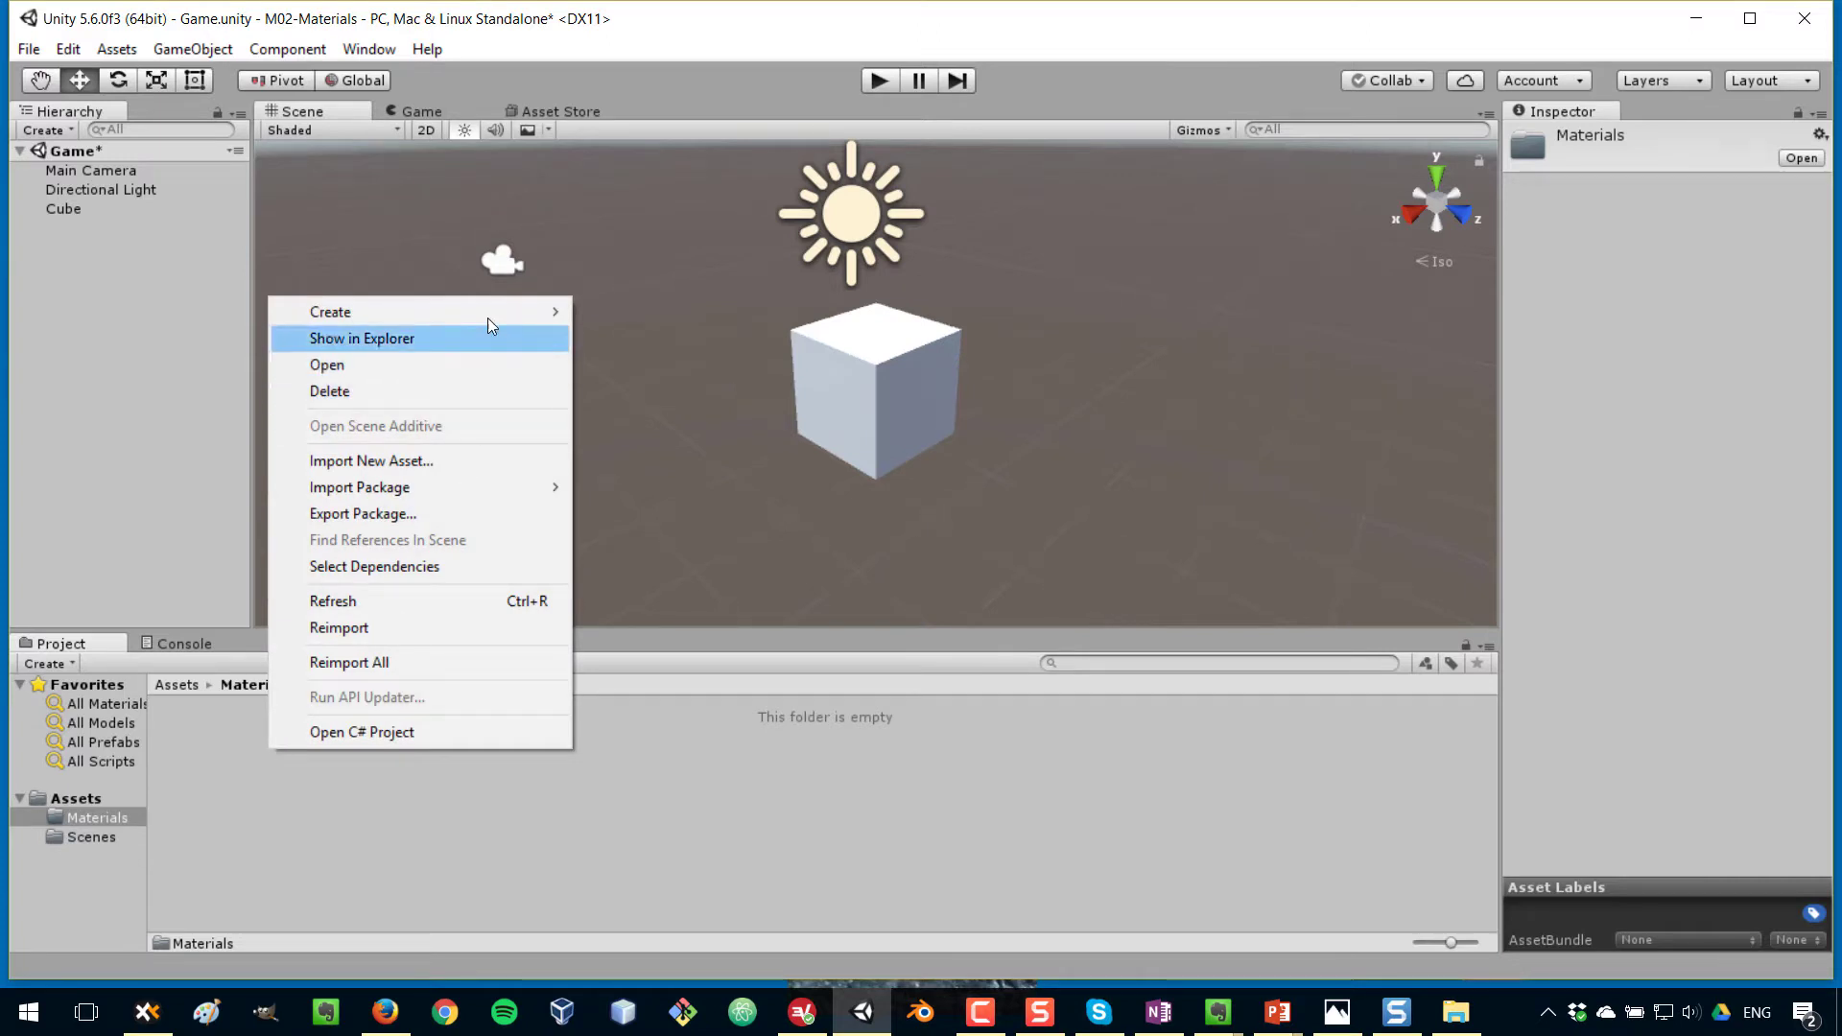
mouse_move(487, 309)
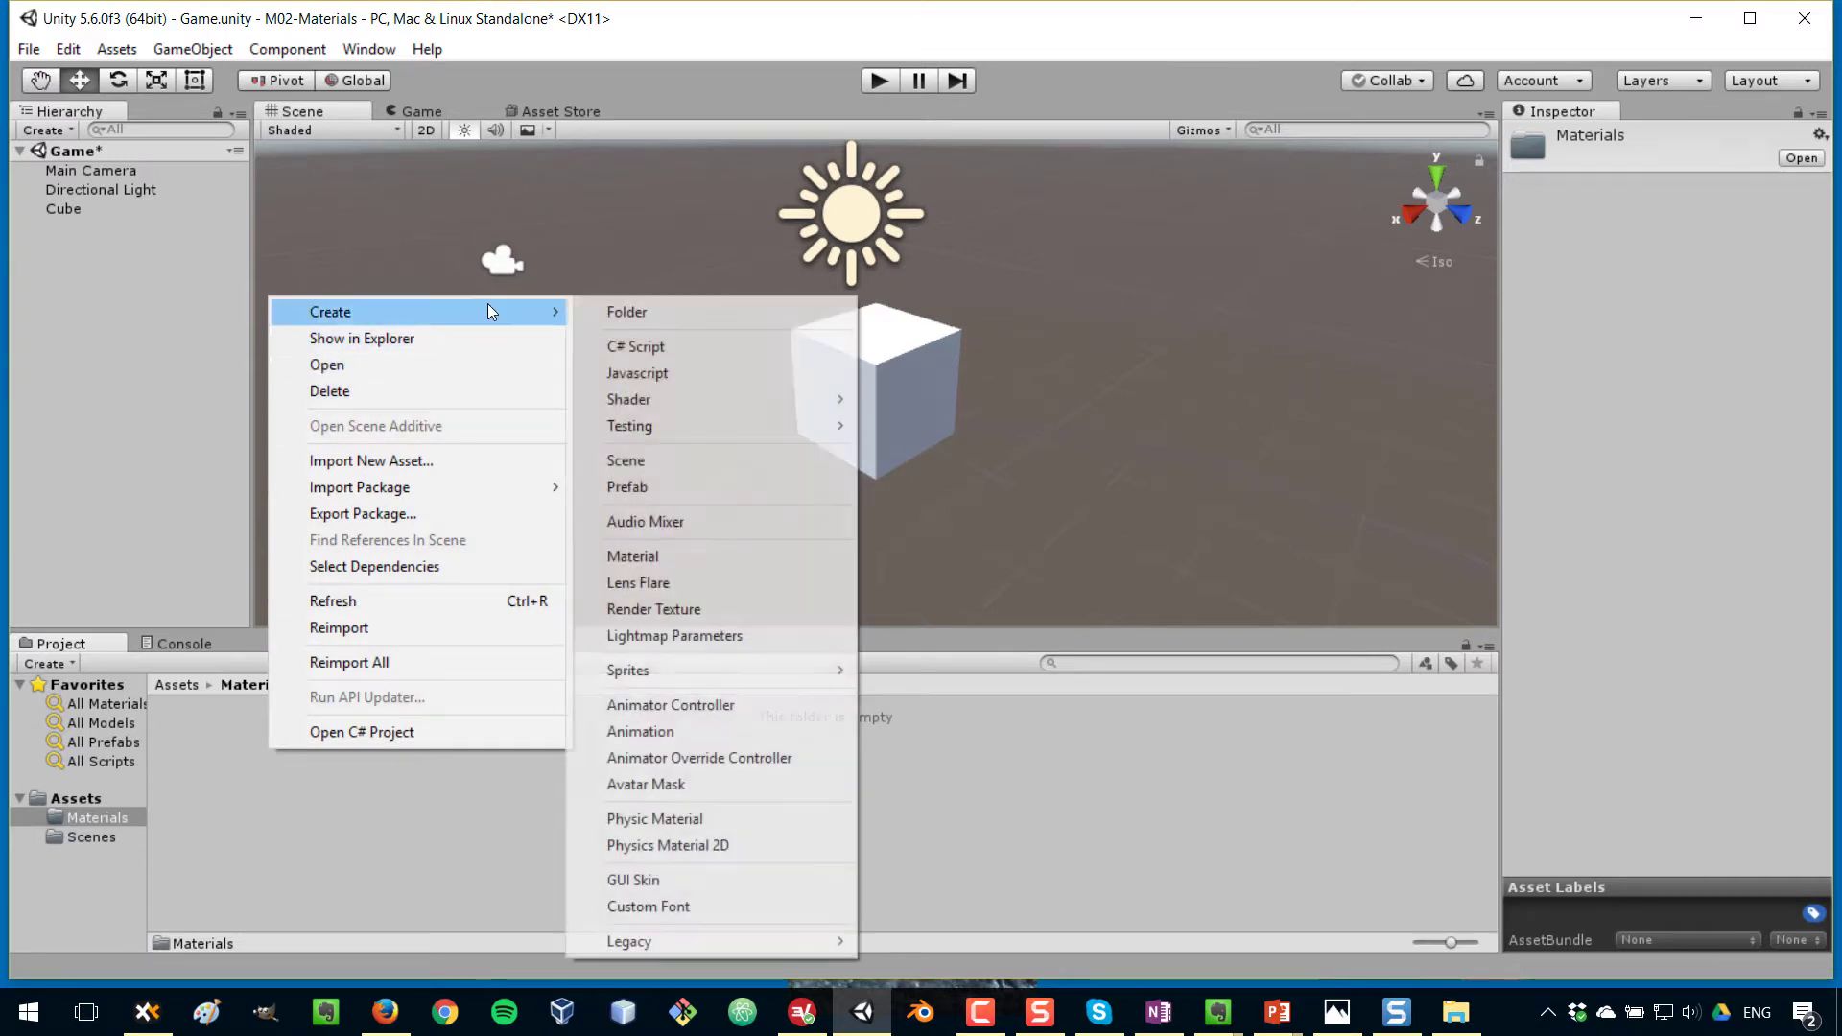
click(730, 557)
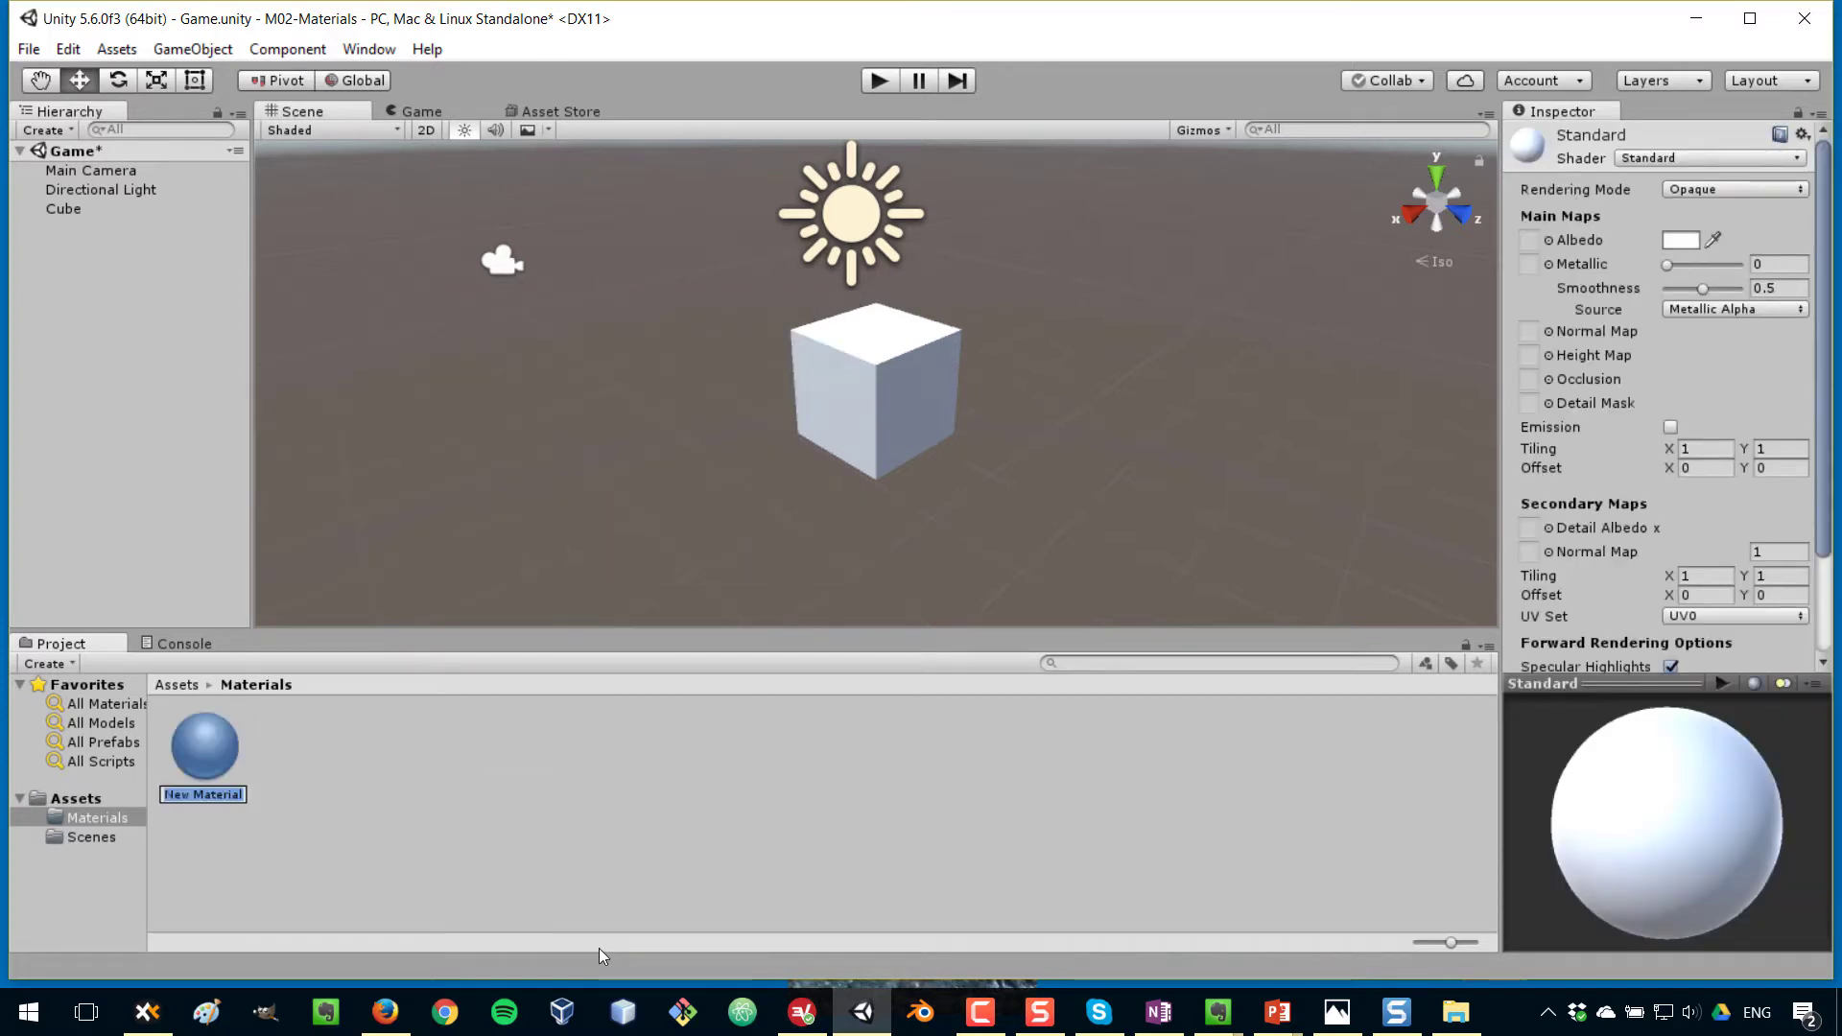
text(Basic Material)
key(Return)
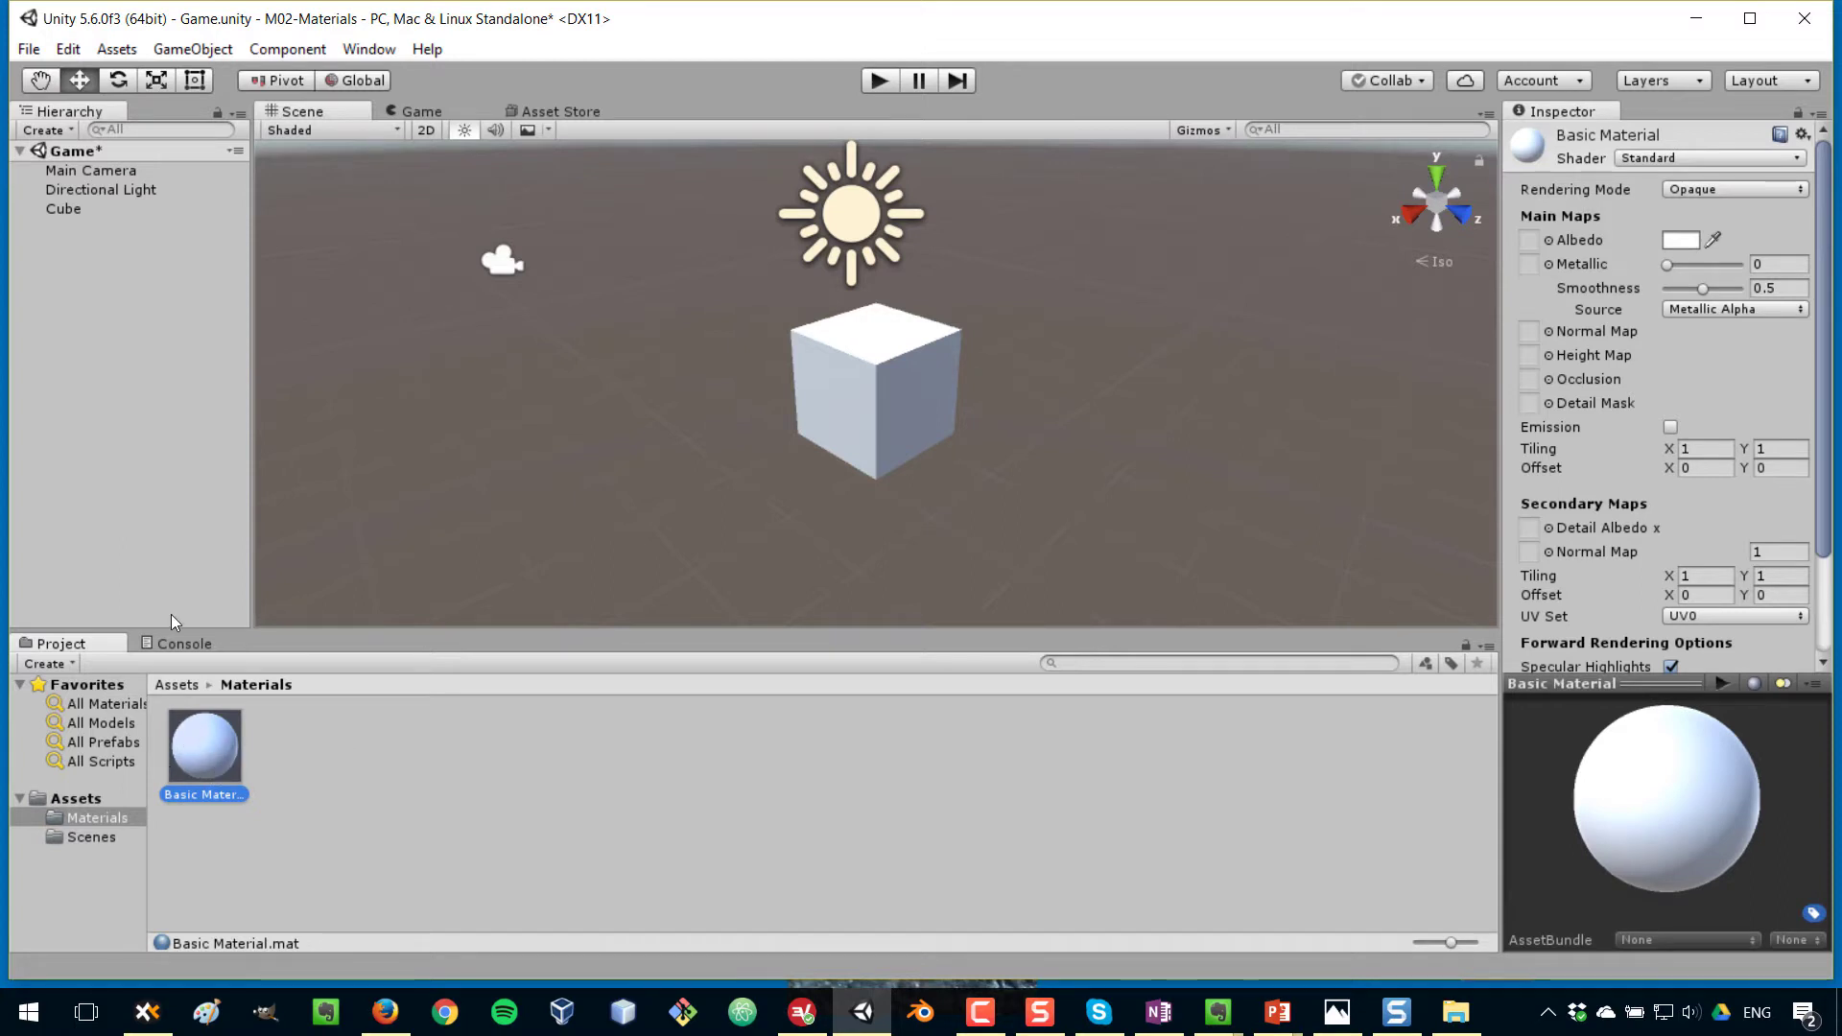
drag(1500, 288, 1438, 288)
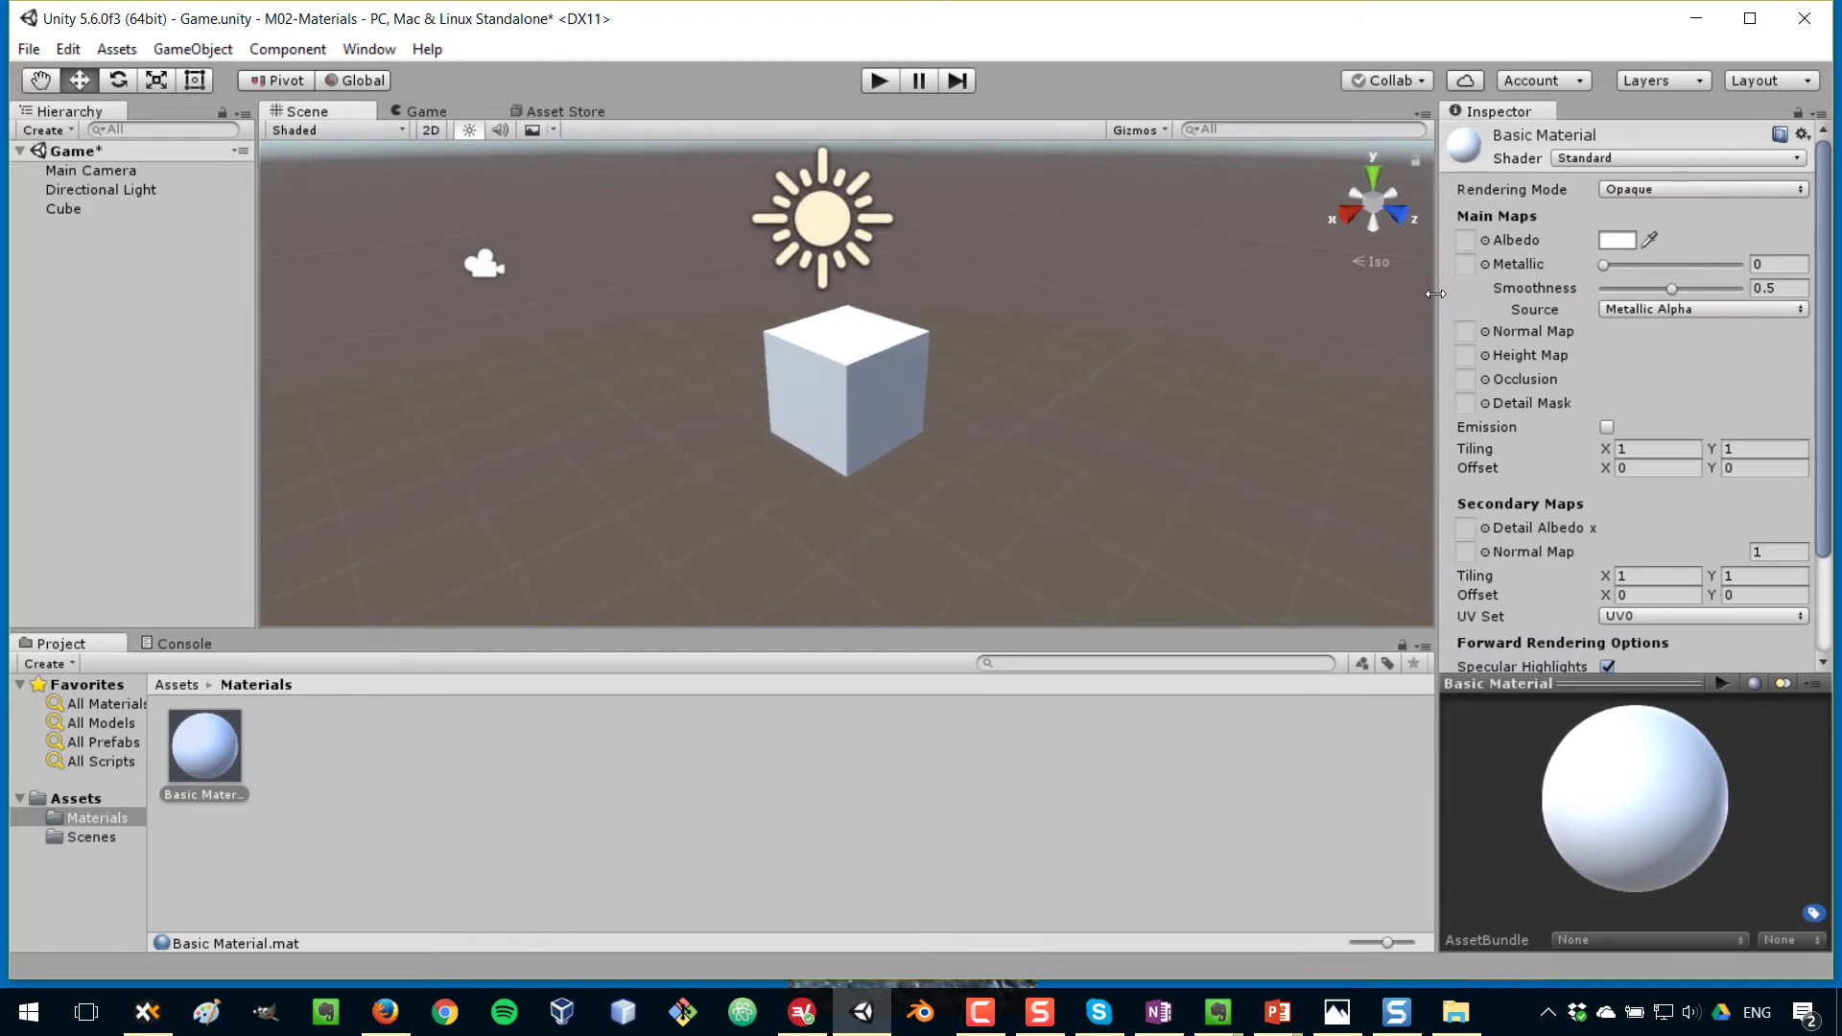
click(1594, 159)
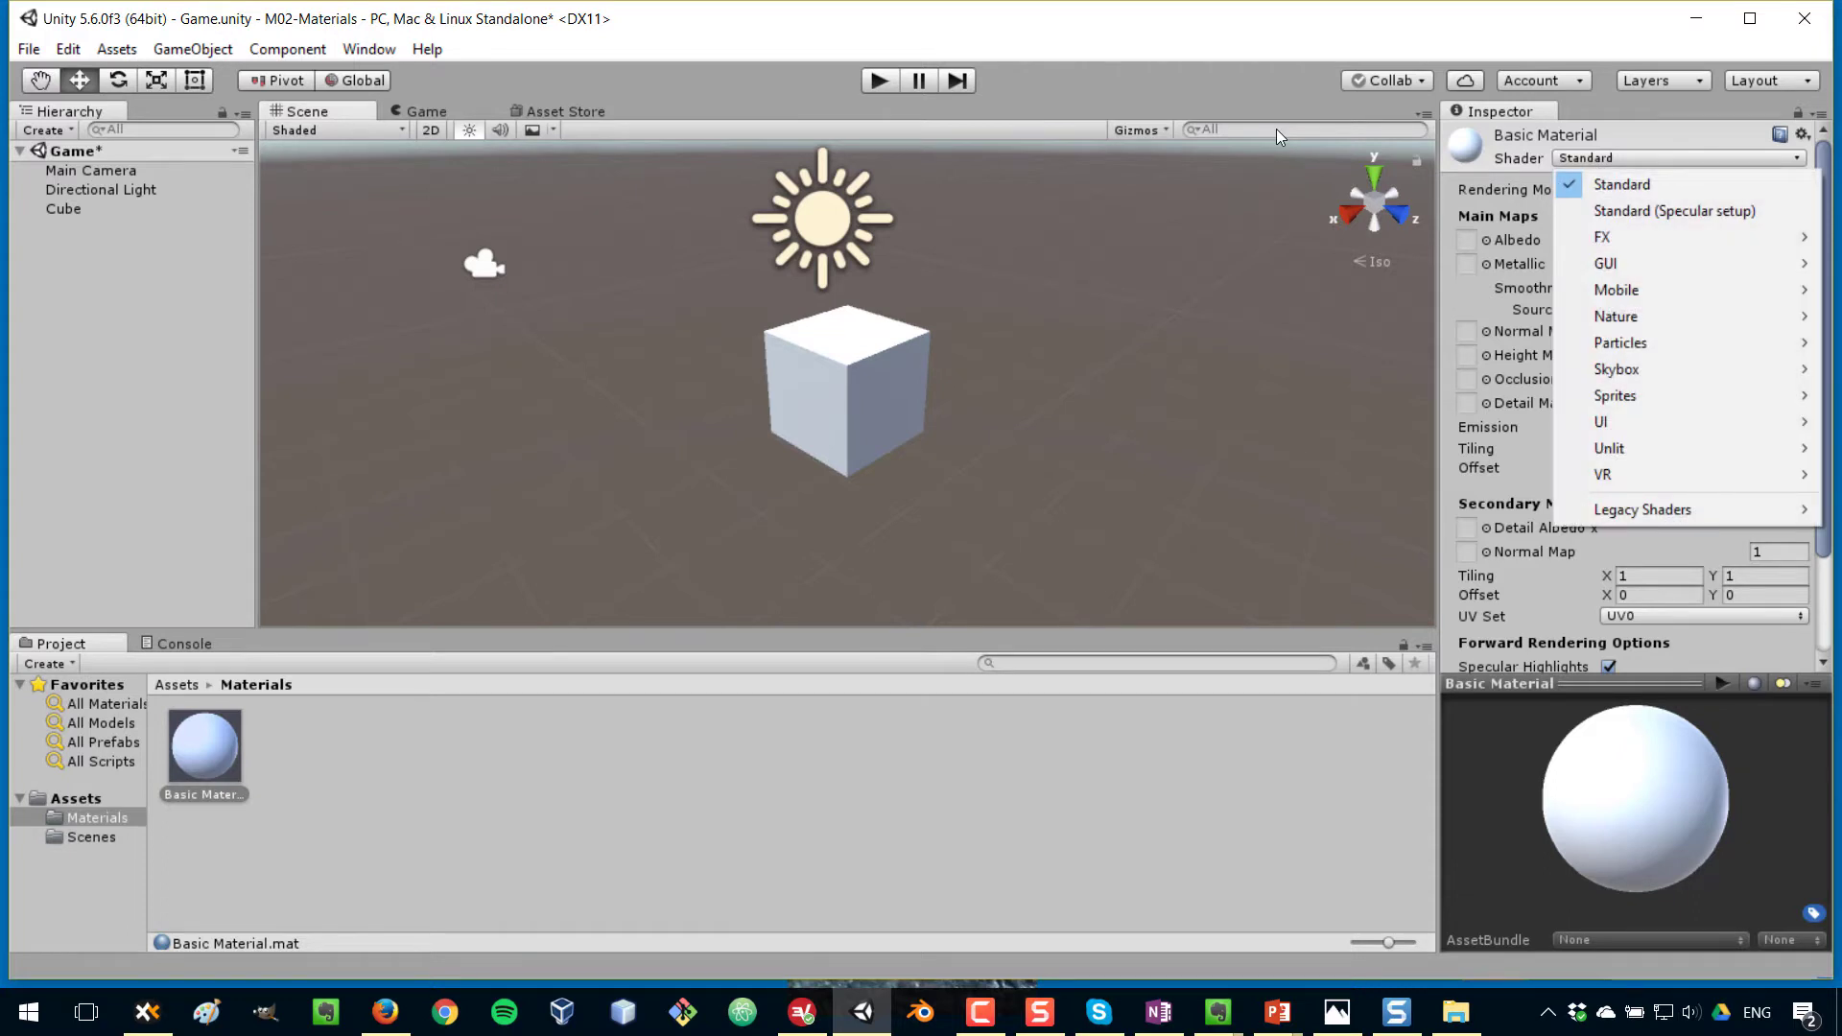
click(1649, 186)
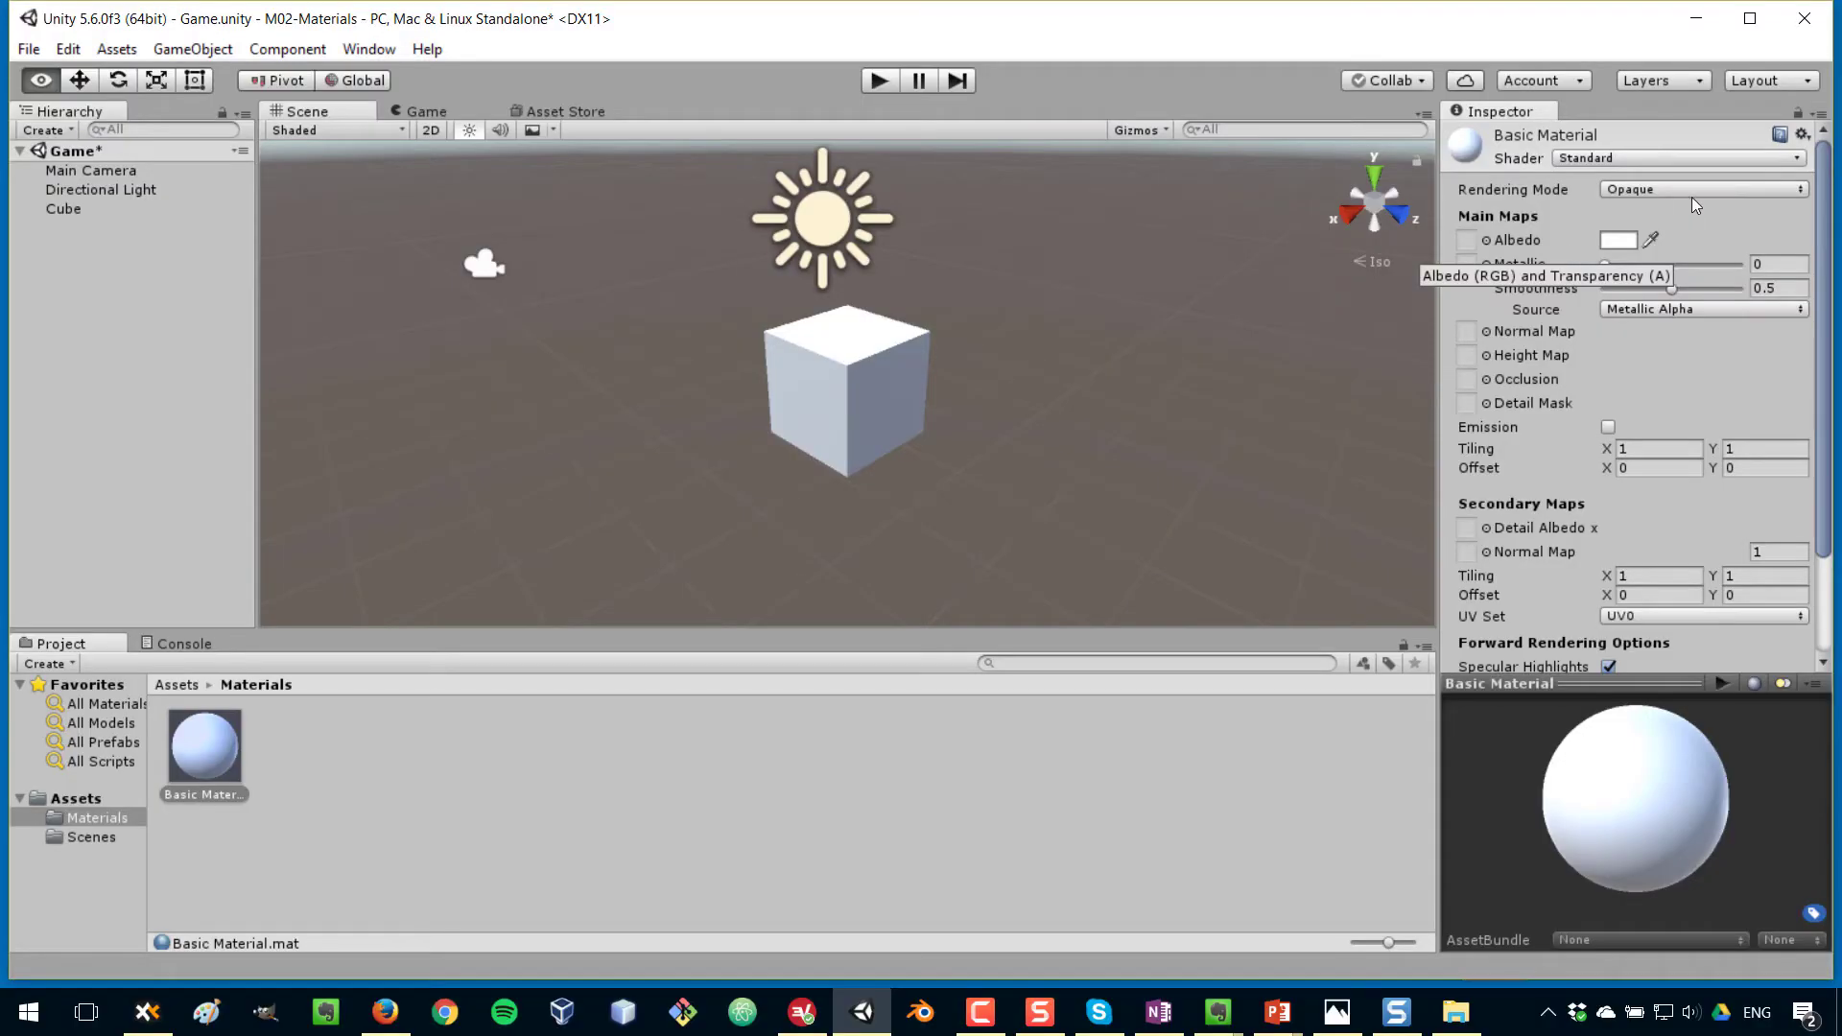
Set Basic Material's albedo to red (EE4343) and apply it to the cube
click(1620, 241)
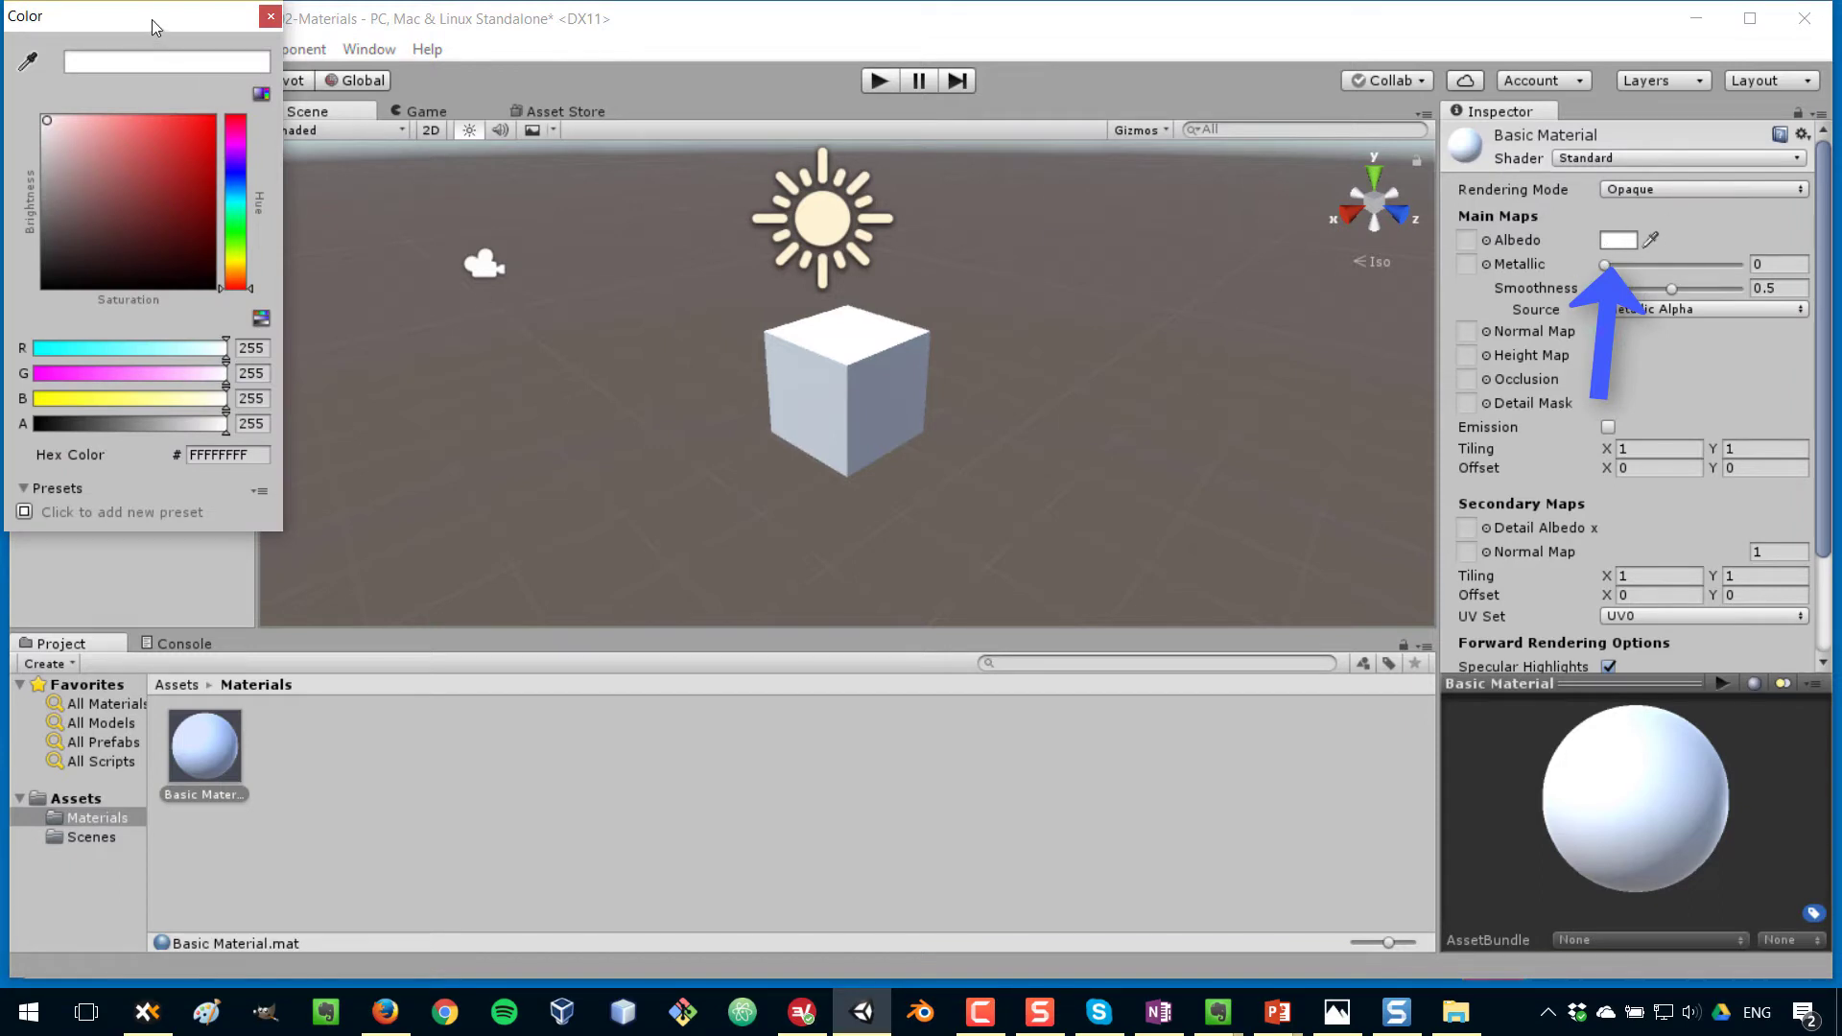
drag(155, 18, 710, 219)
drag(660, 341, 720, 332)
click(827, 219)
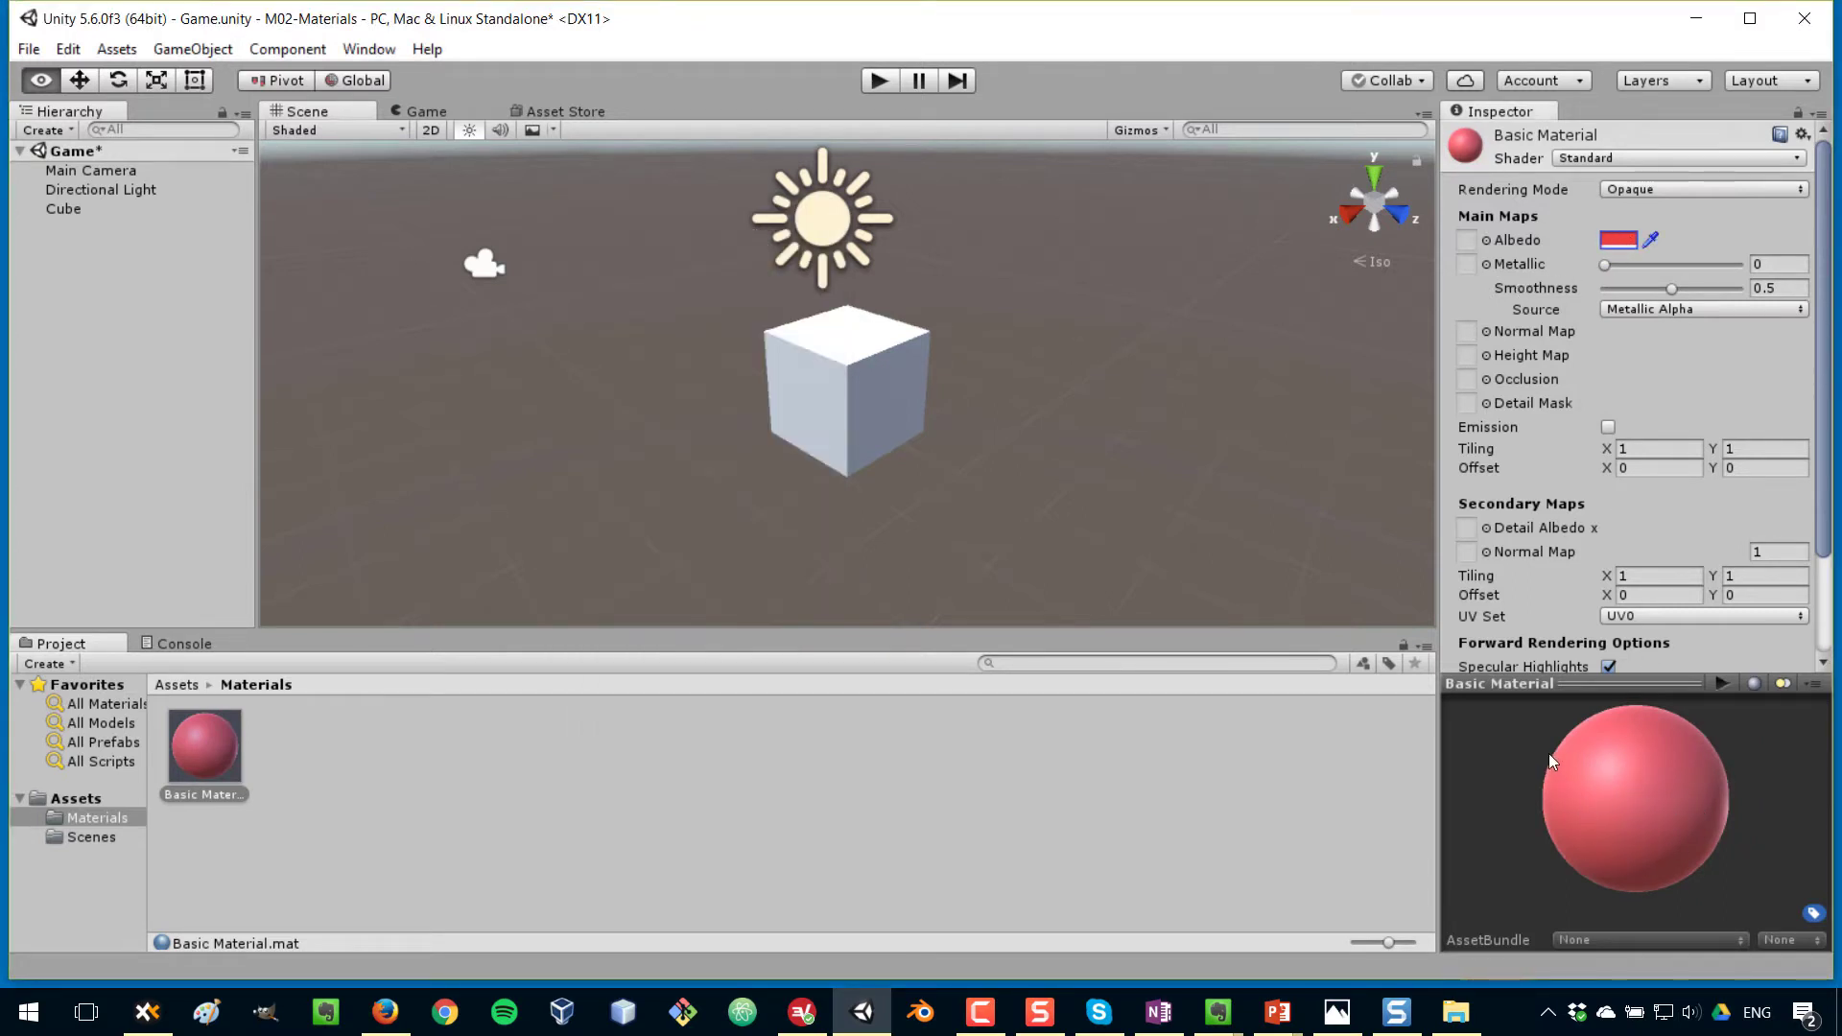
drag(197, 755, 852, 385)
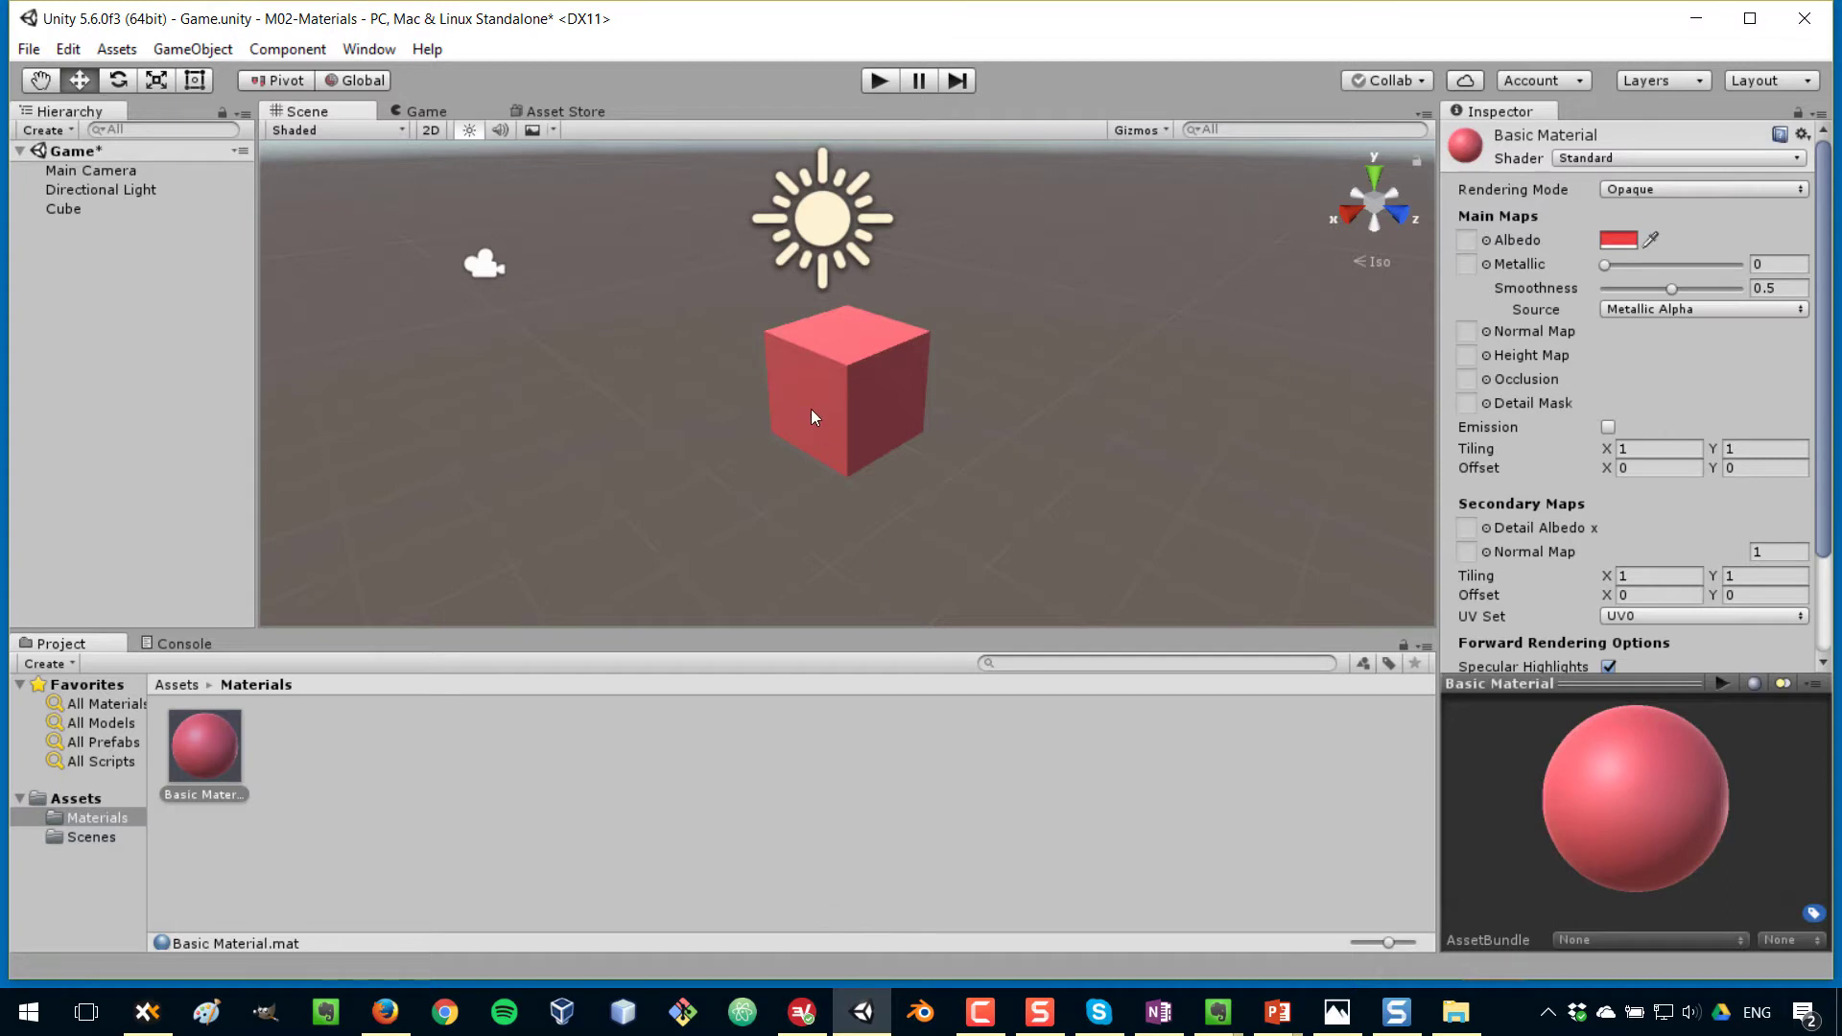
Add a second cube, Cube (1), moved to Z 1.621, then reselect Basic Material
click(848, 383)
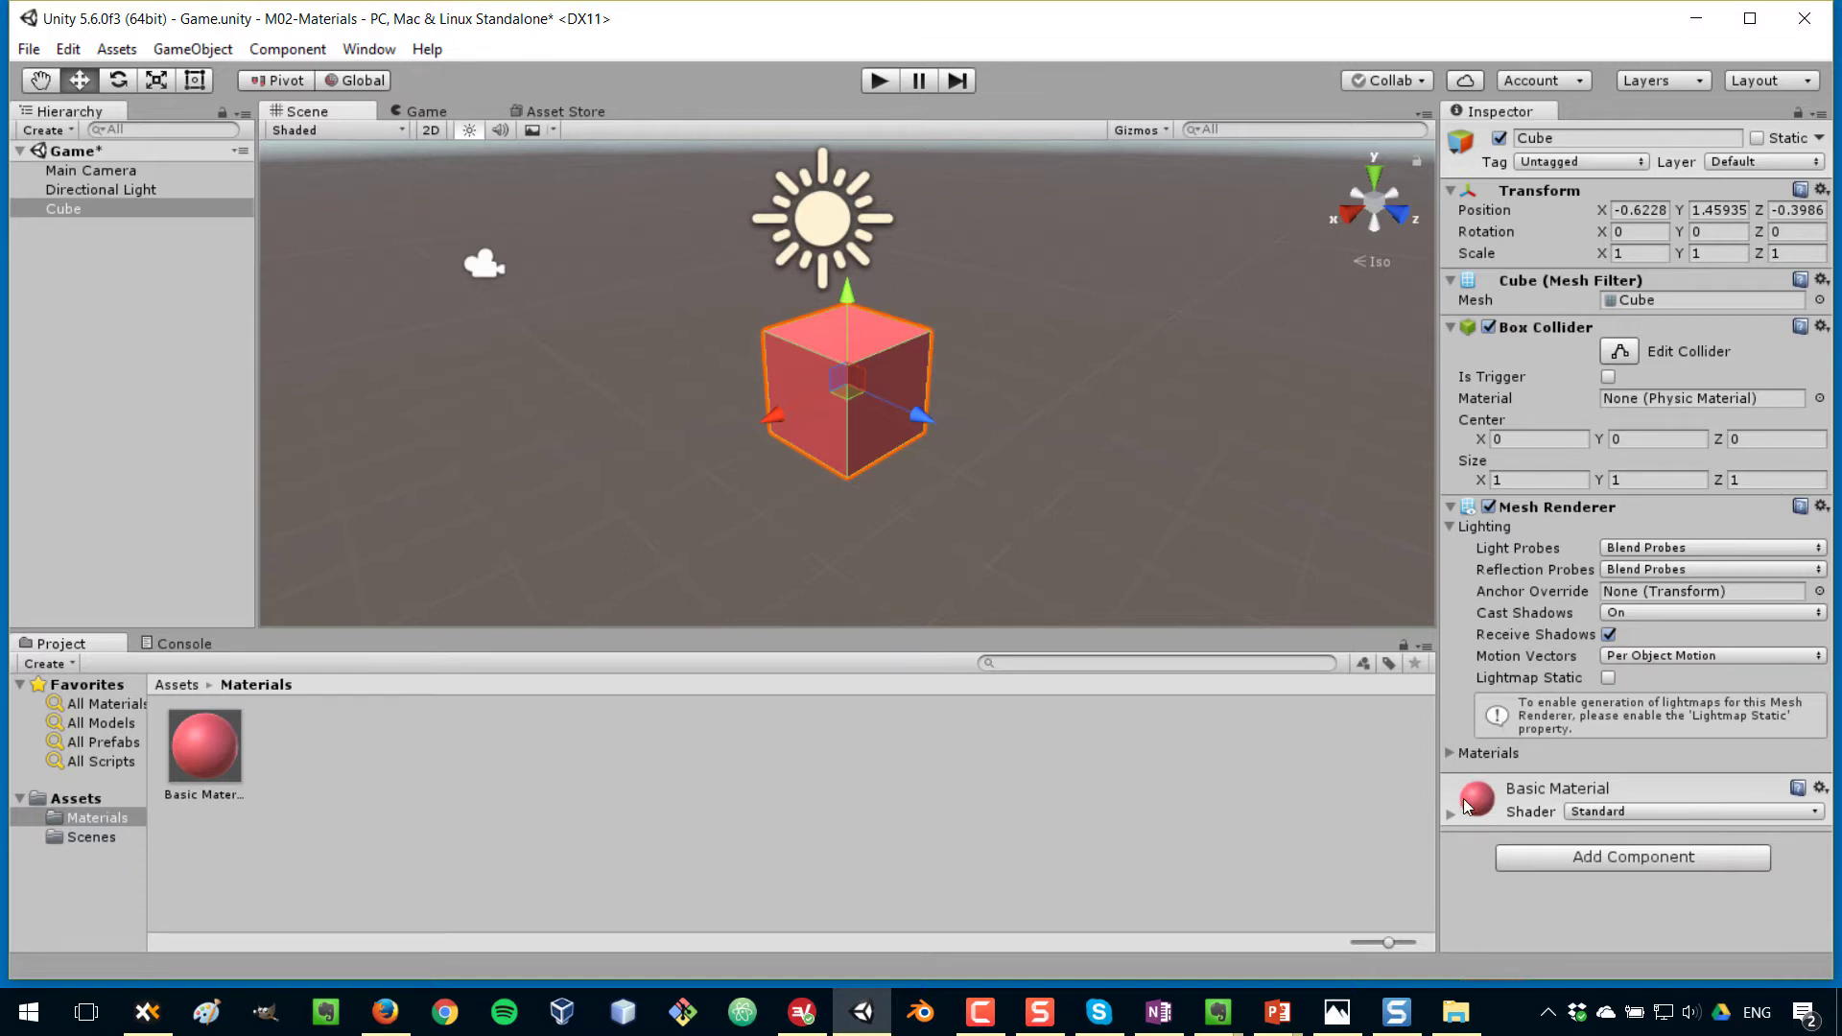
click(171, 305)
right_click(96, 307)
mouse_move(134, 489)
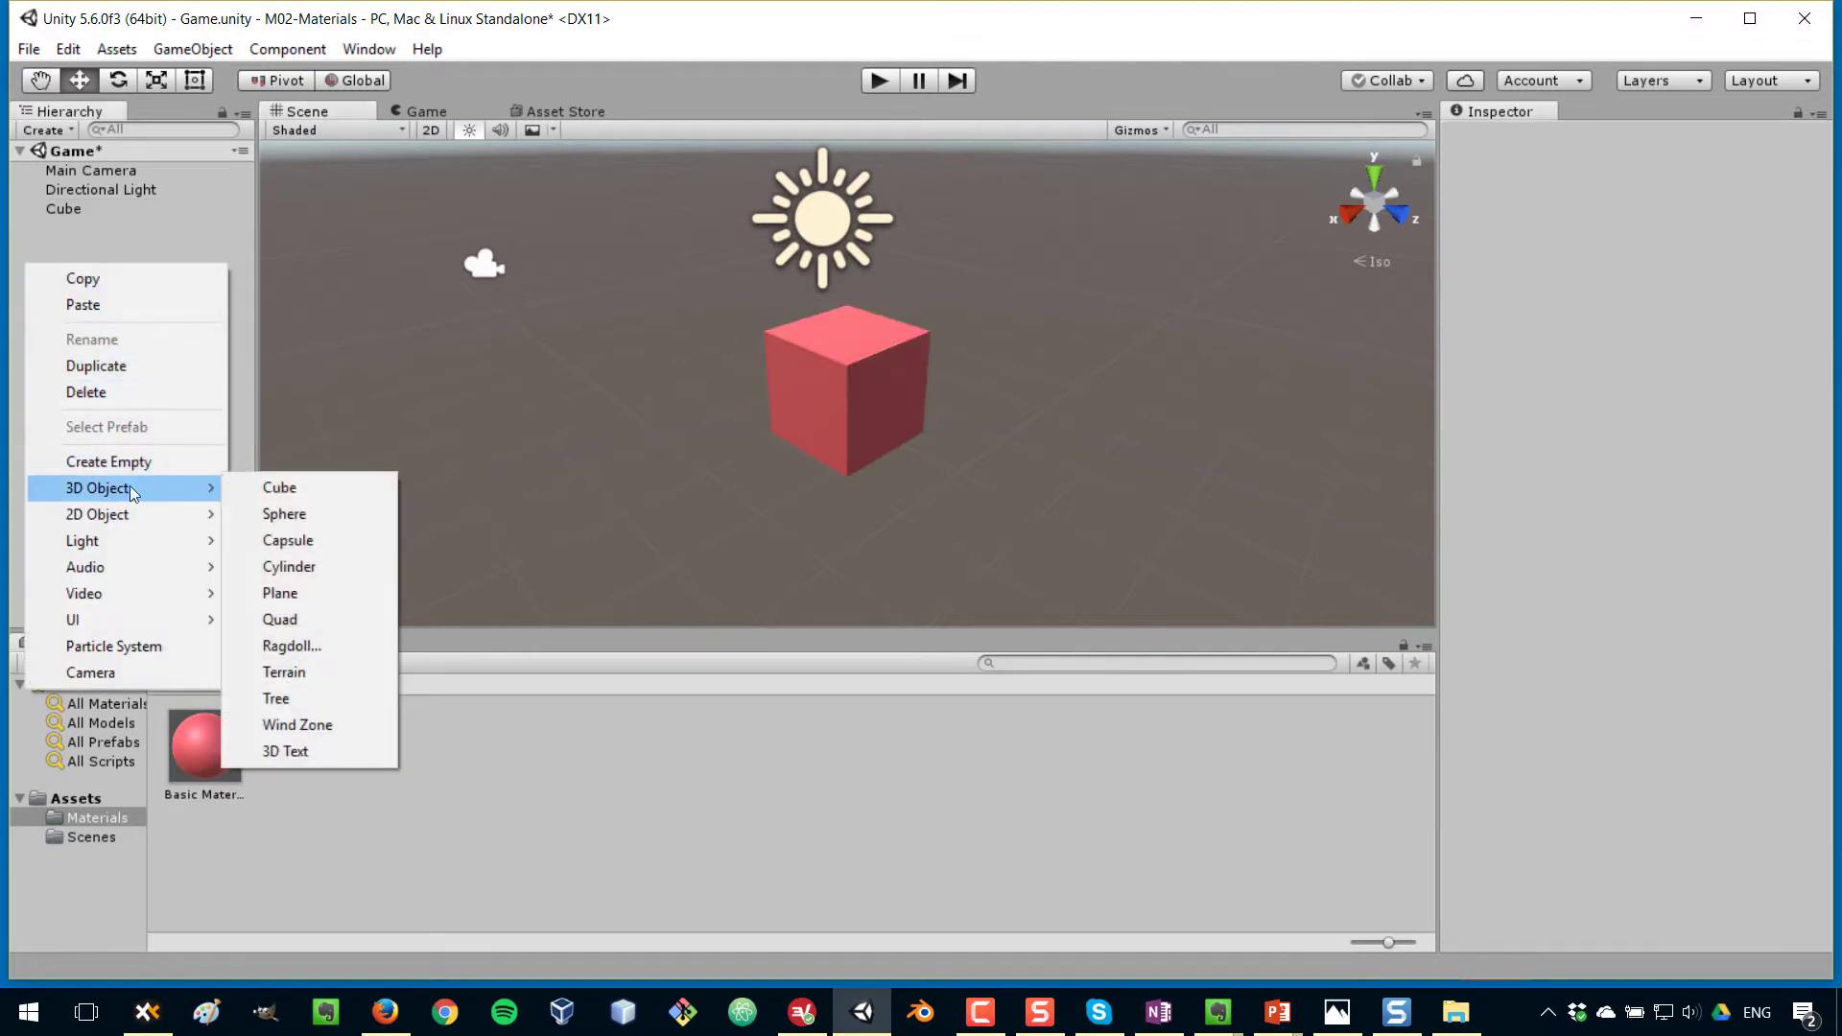
click(288, 484)
drag(924, 424, 1063, 500)
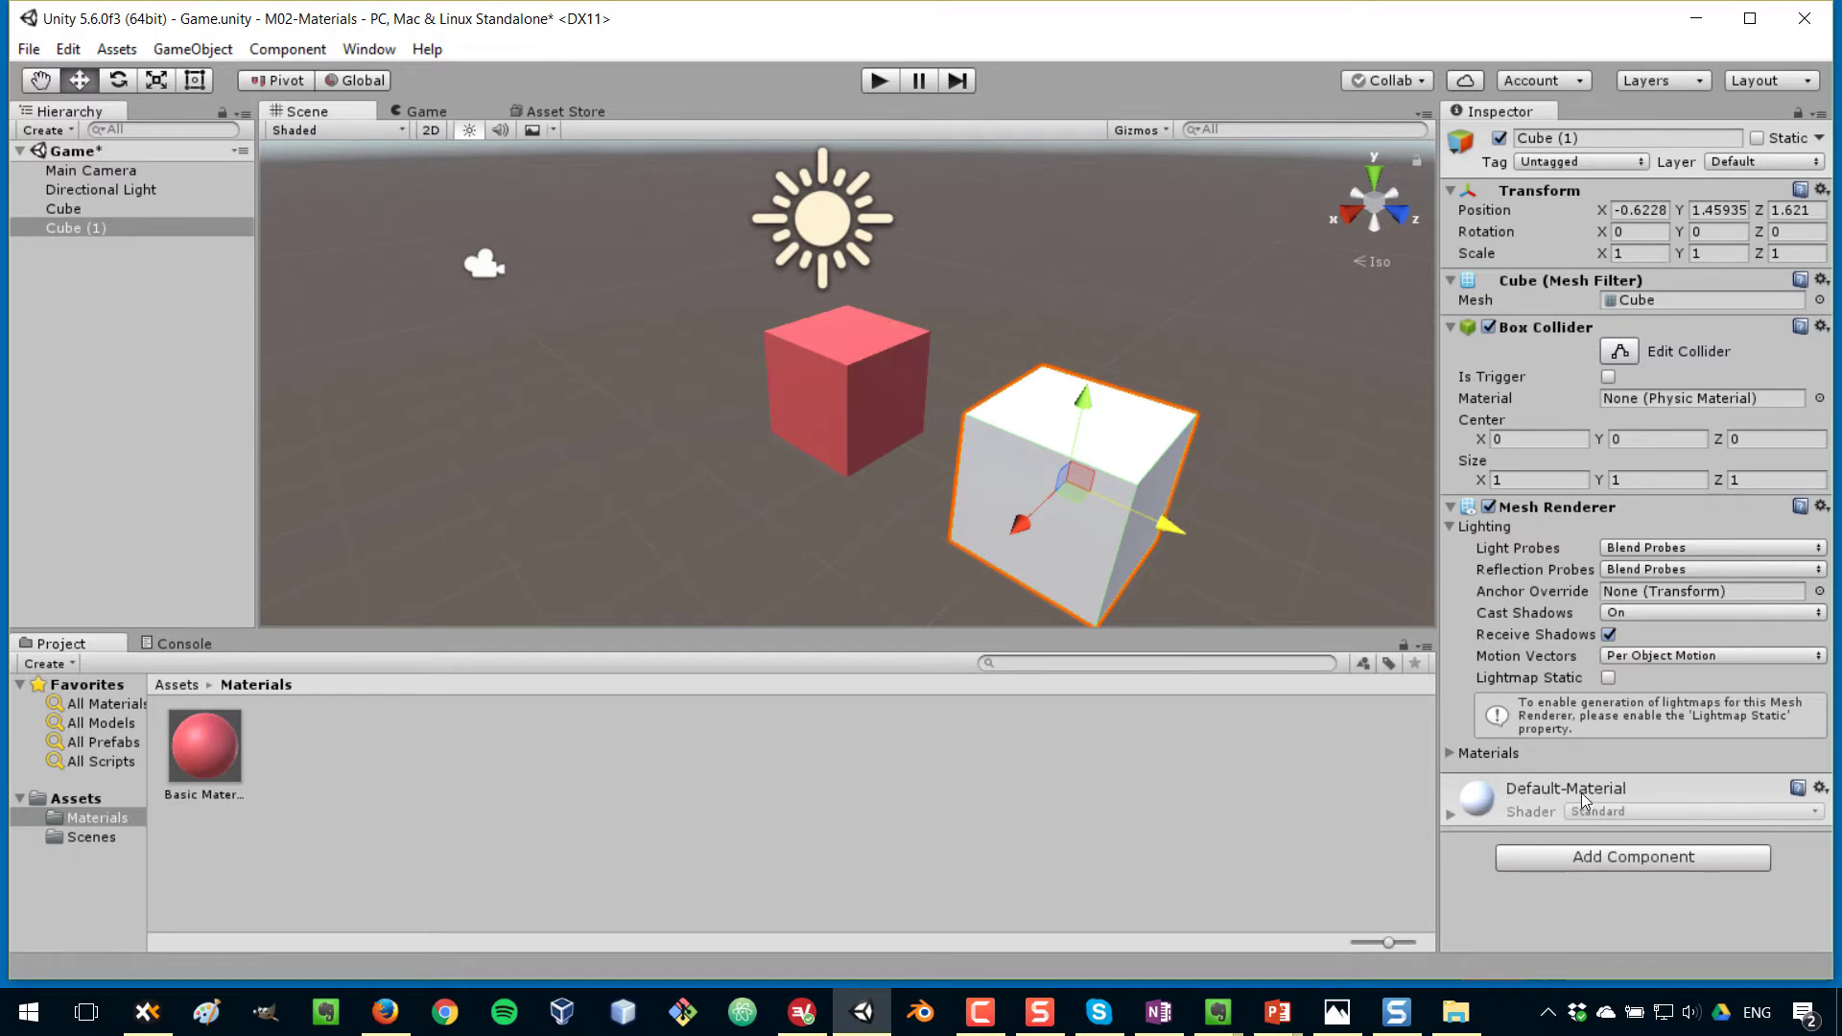
click(833, 399)
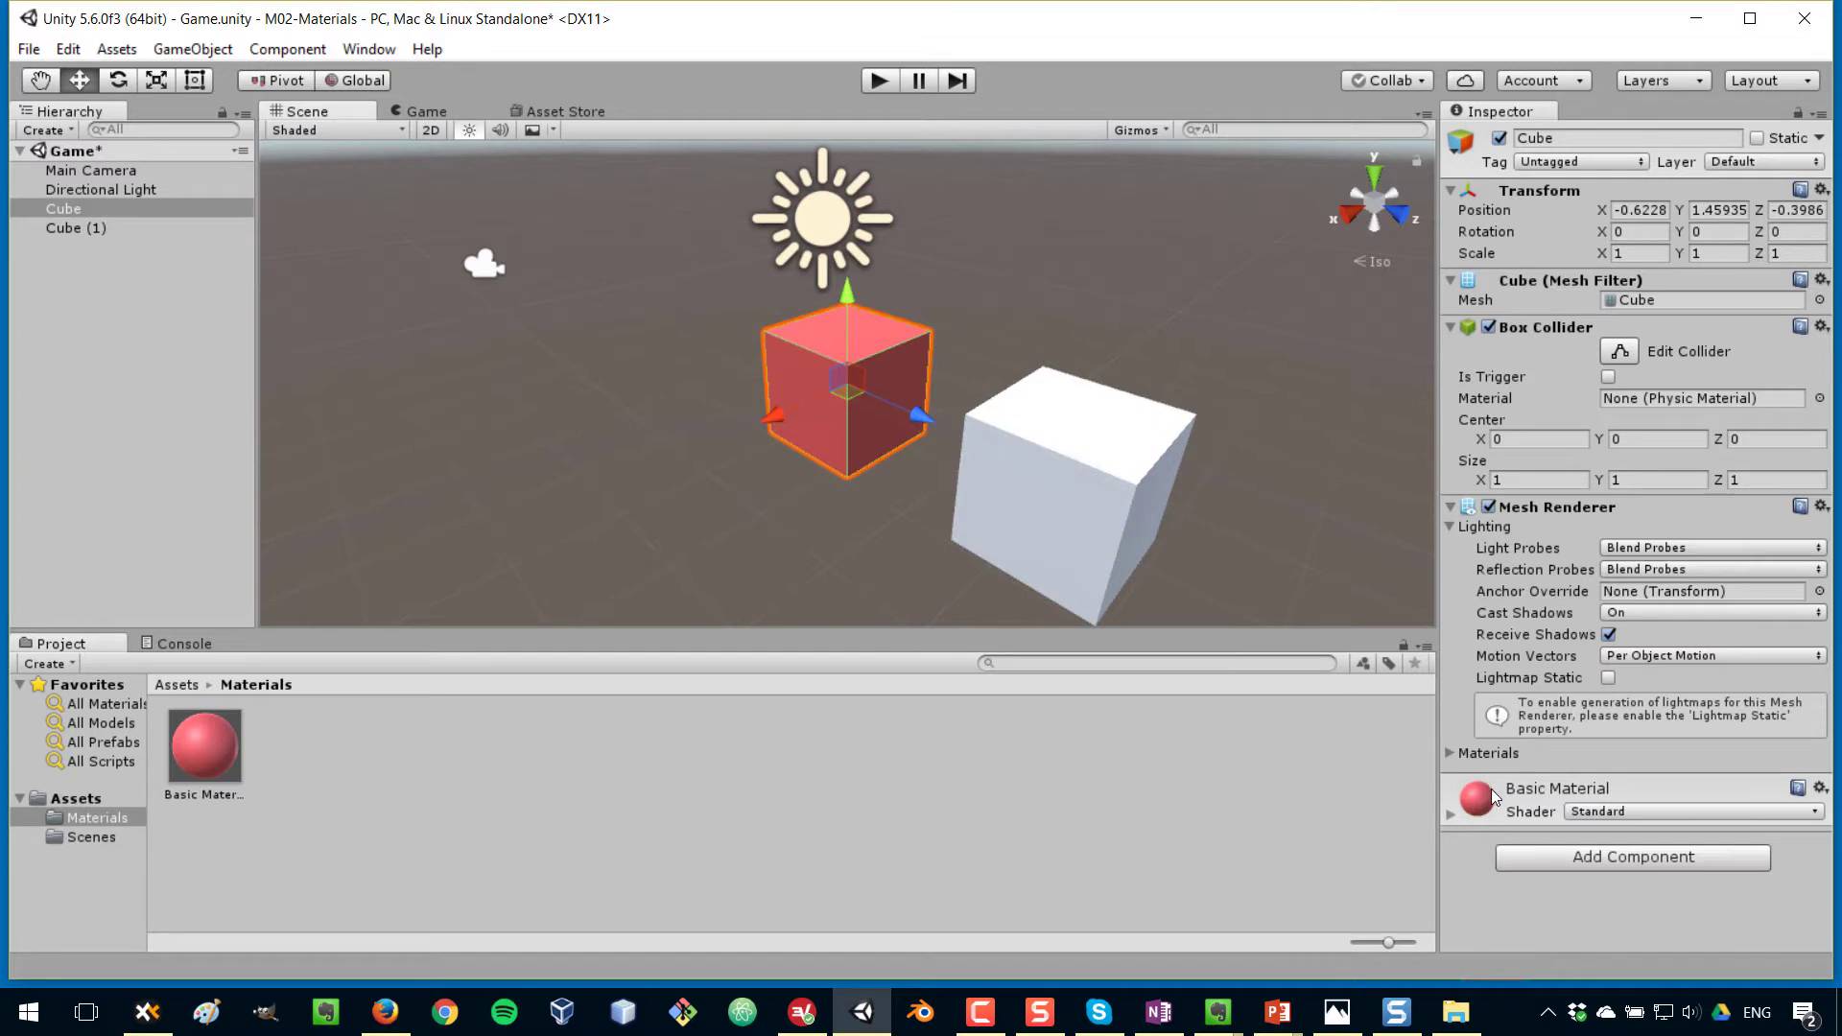
click(181, 756)
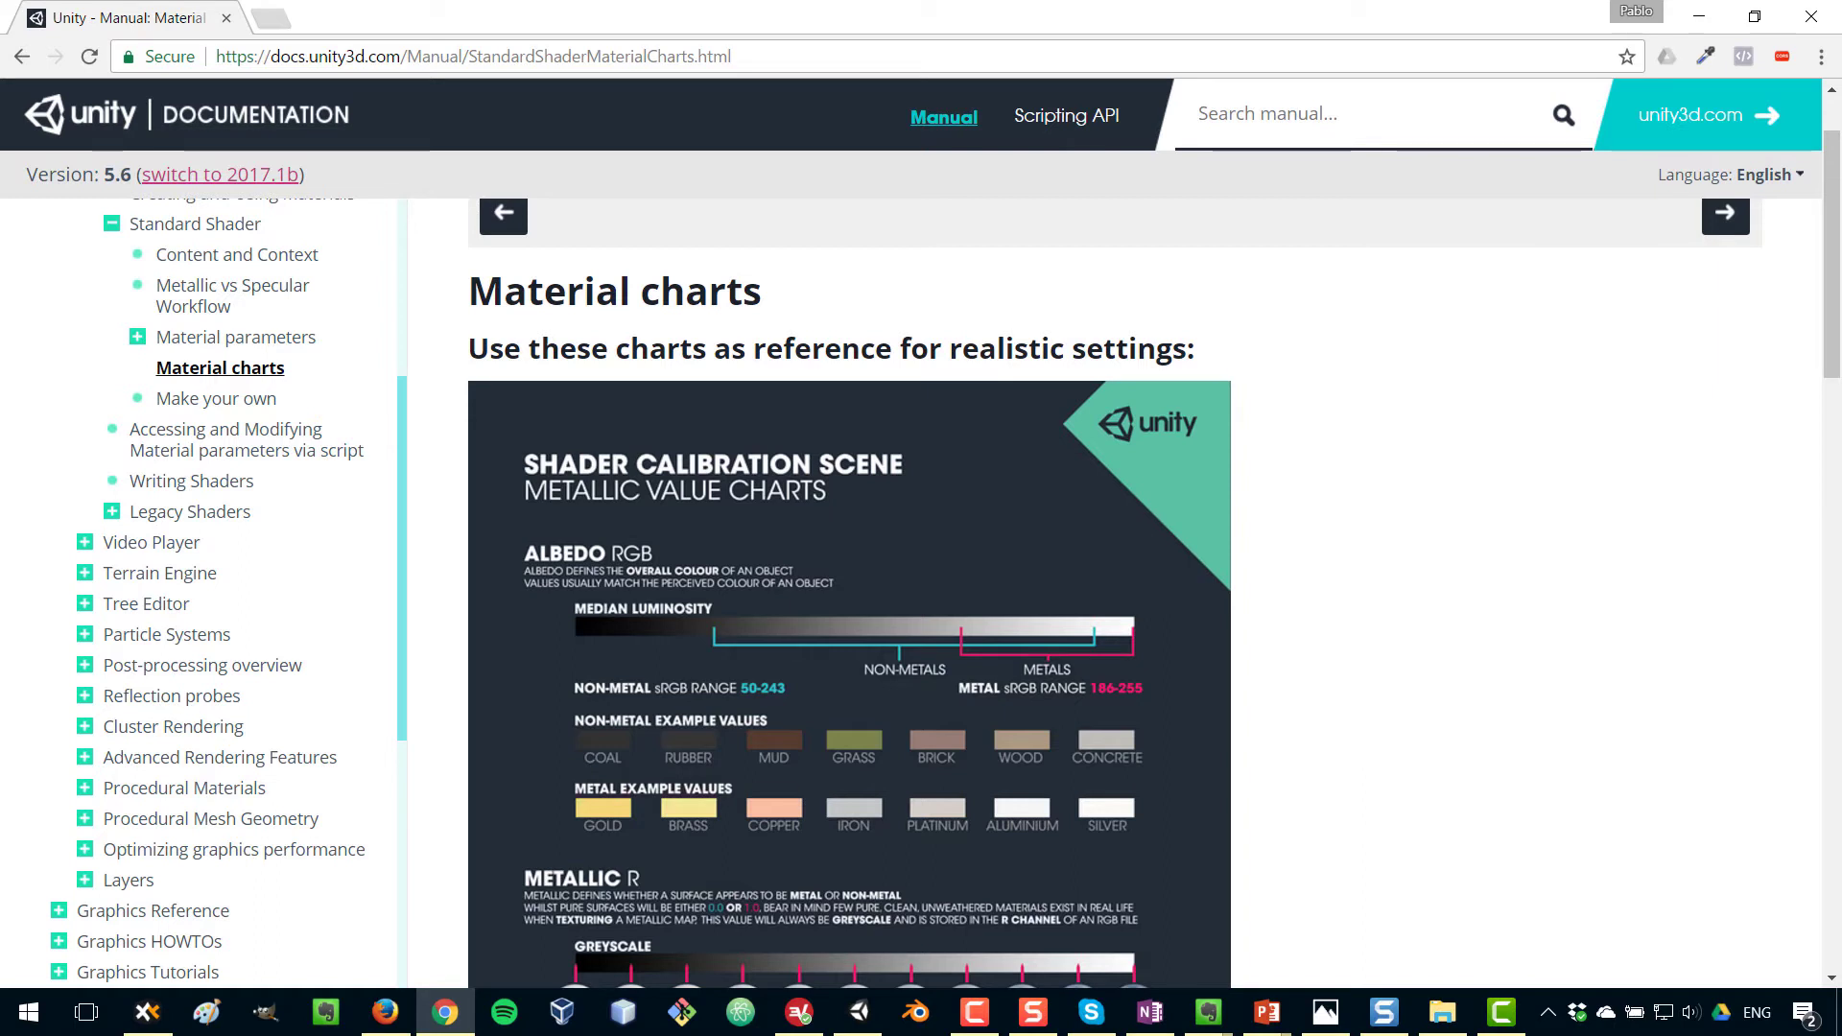
Read through the albedo, metallic and smoothness charts, then head back to Unity
scroll(1450, 582, down, 1)
scroll(1444, 586, down, 2)
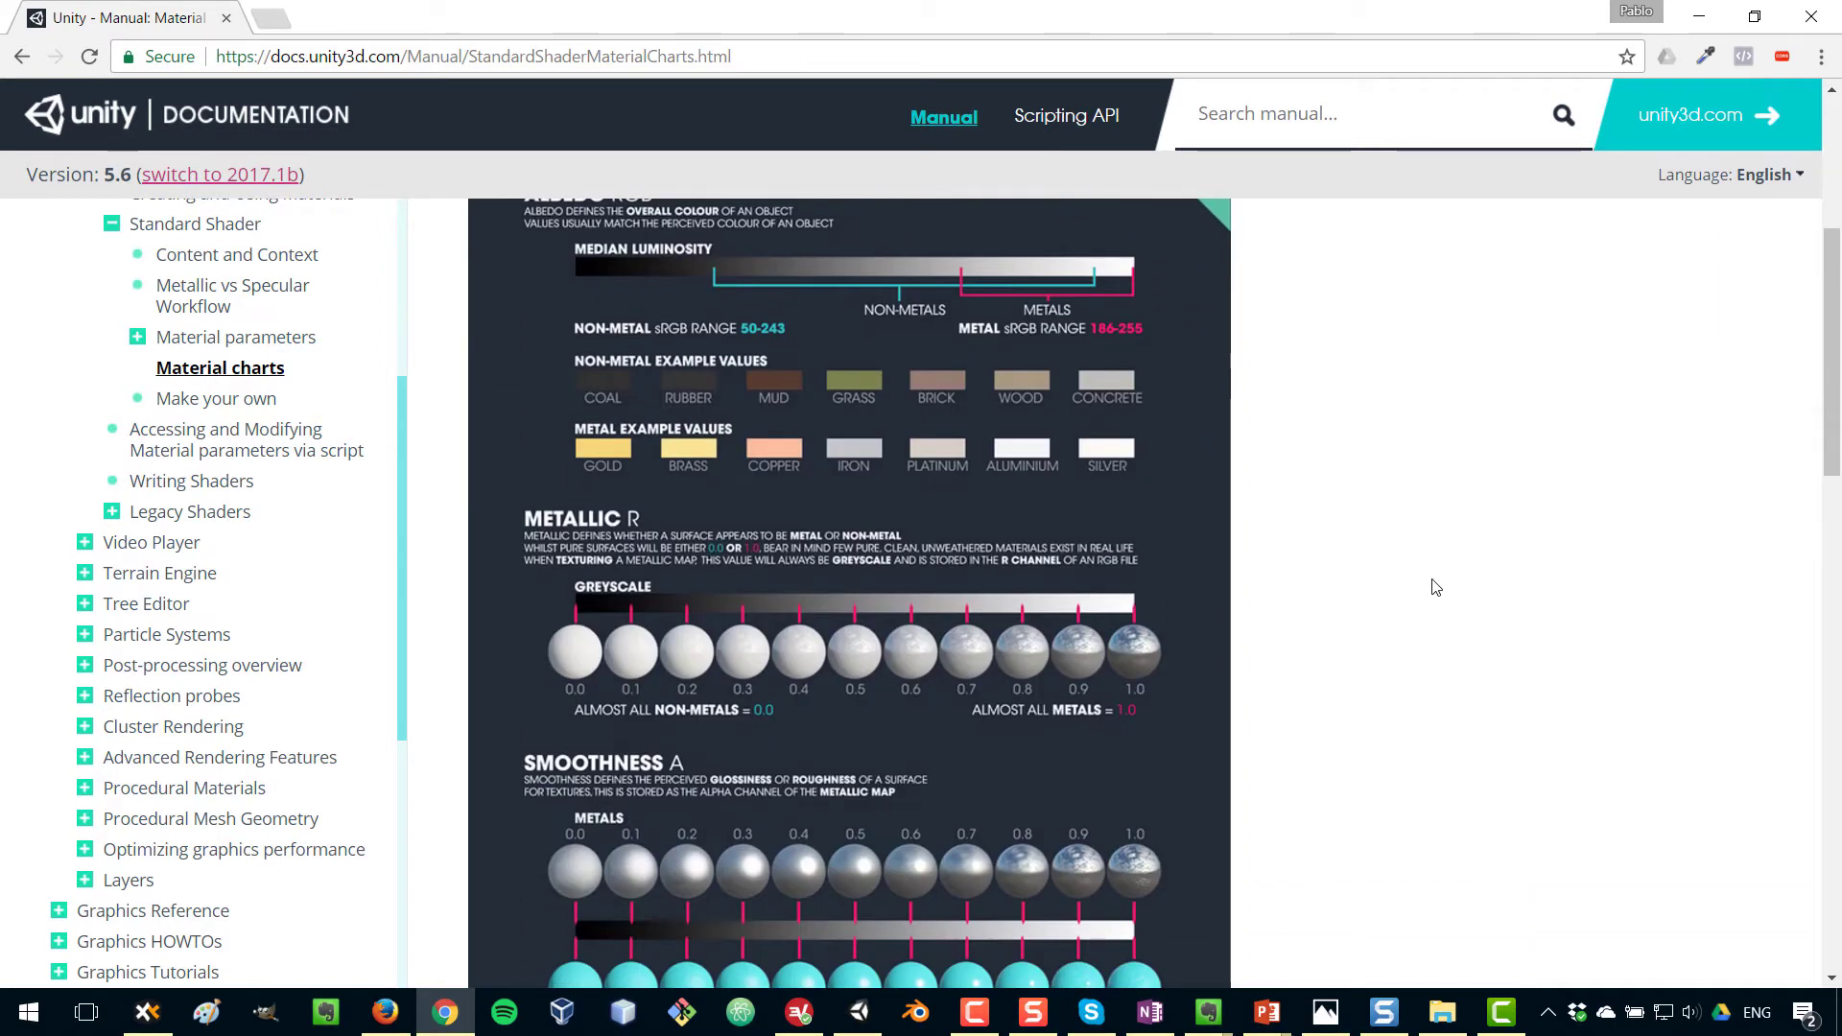
scroll(1378, 596, up, 1)
scroll(1379, 596, up, 1)
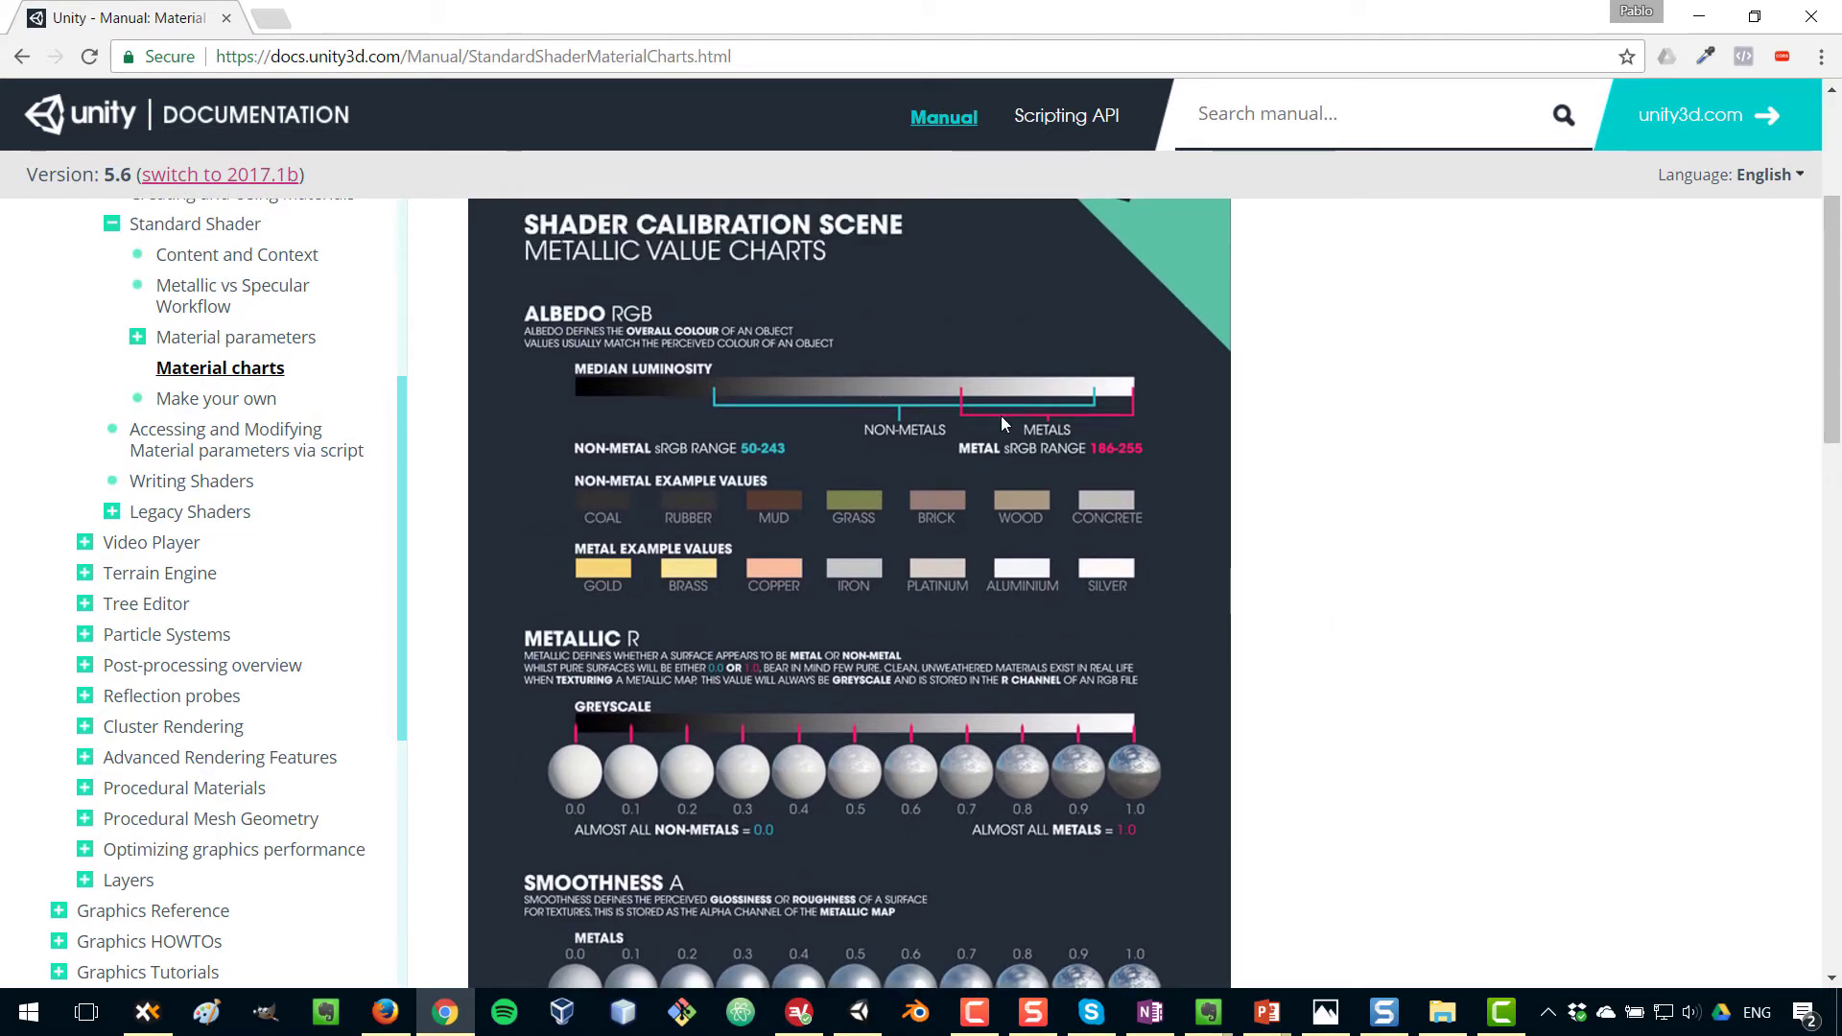
scroll(994, 503, down, 2)
scroll(994, 503, down, 1)
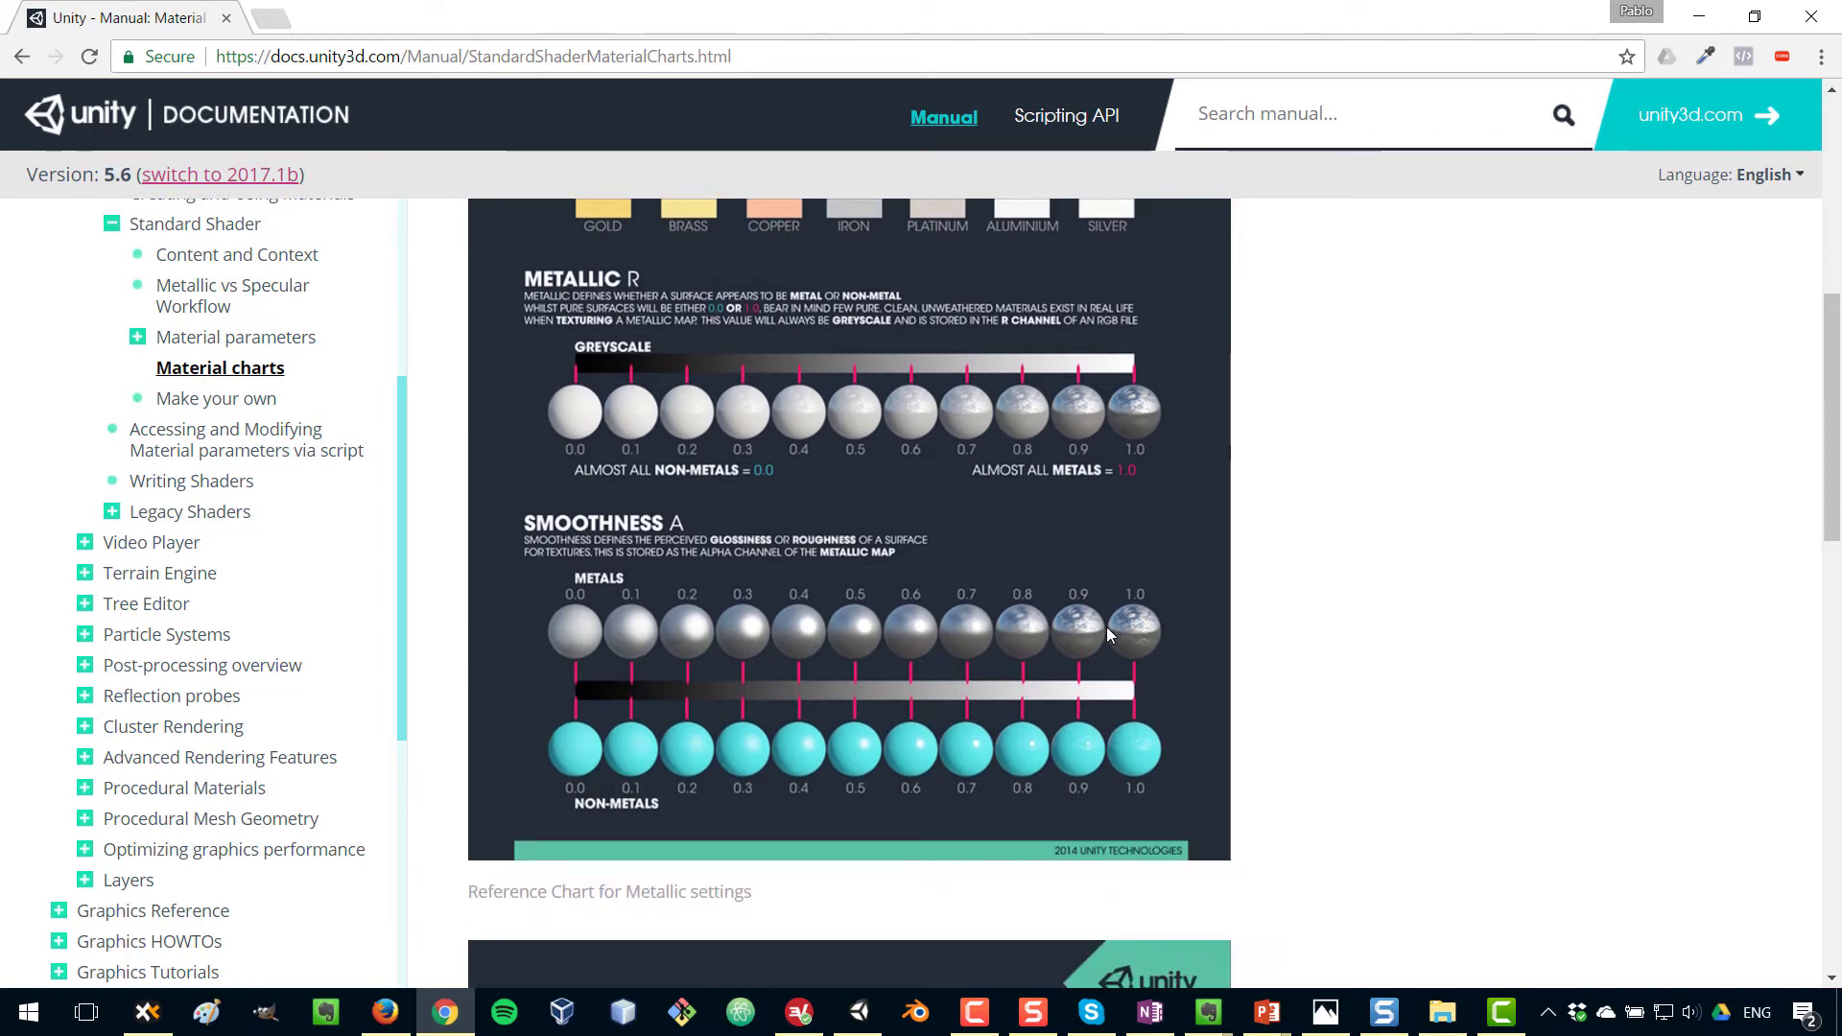
key(alt+Tab)
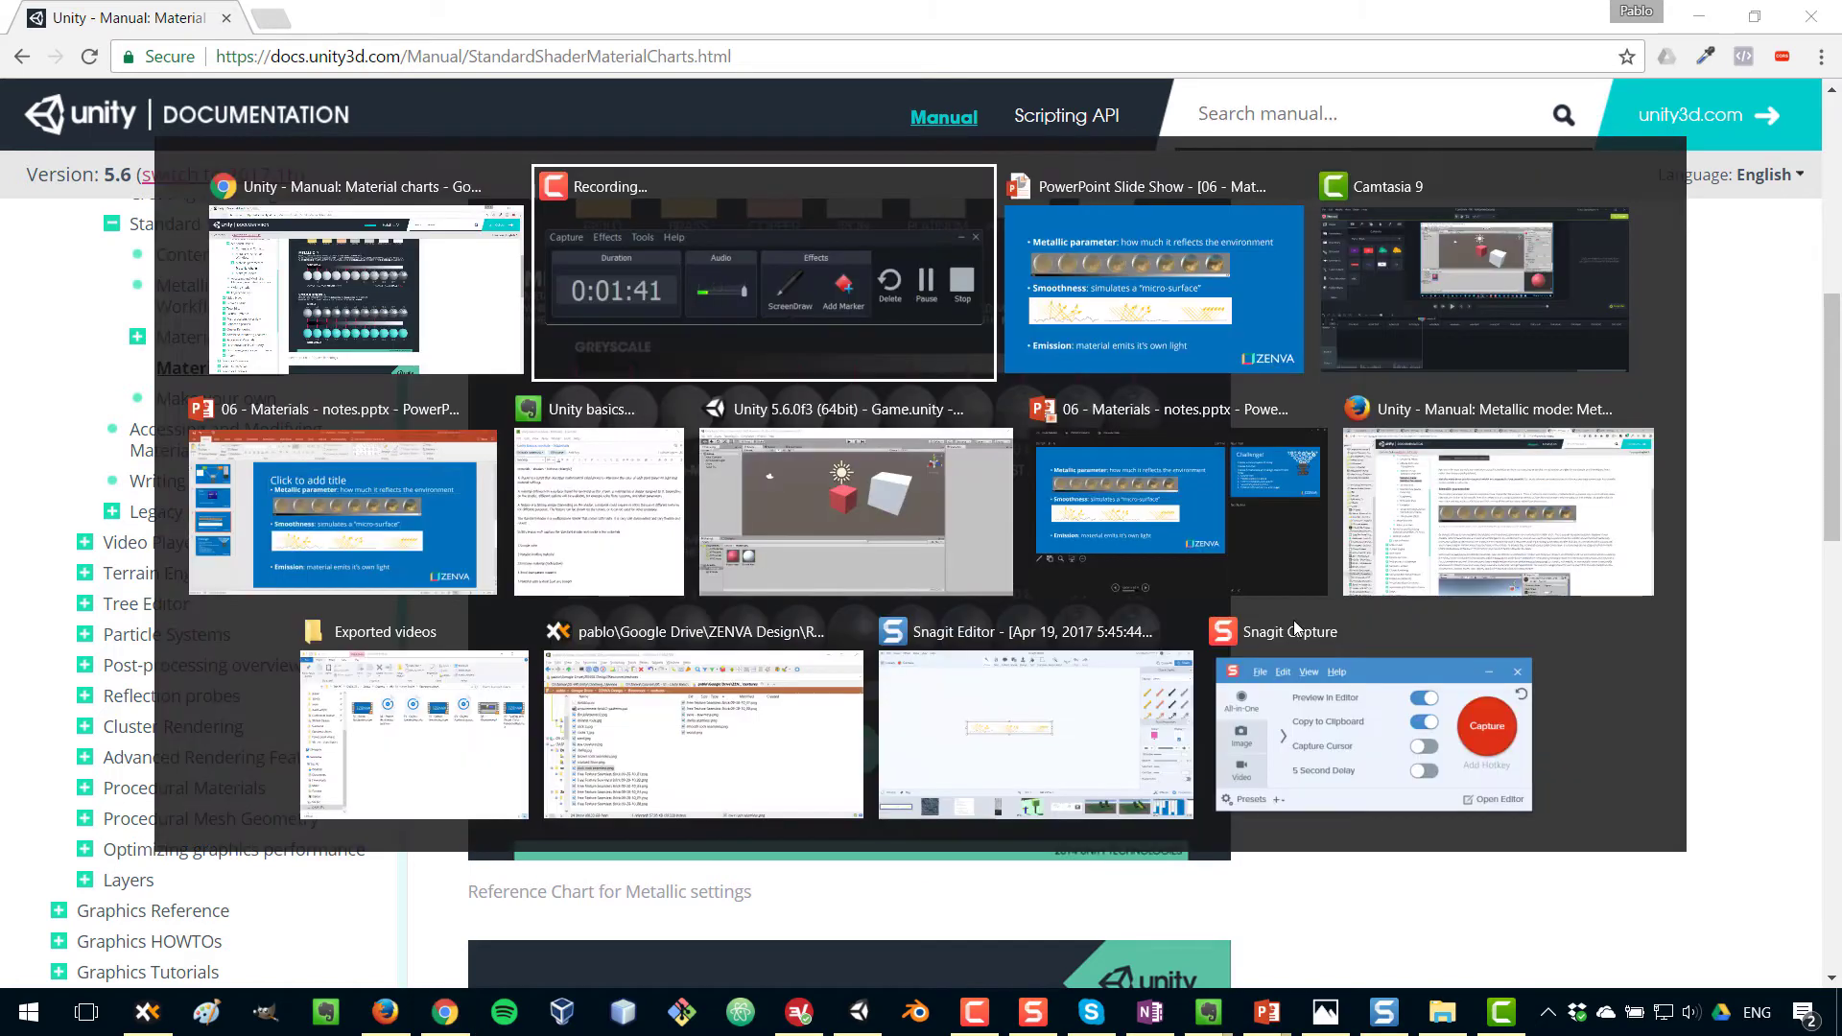
Return to Unity and review Basic Material's settings
key(alt+Tab)
key(alt+Tab)
key(alt+Tab)
key(alt+Tab)
key(alt+Tab)
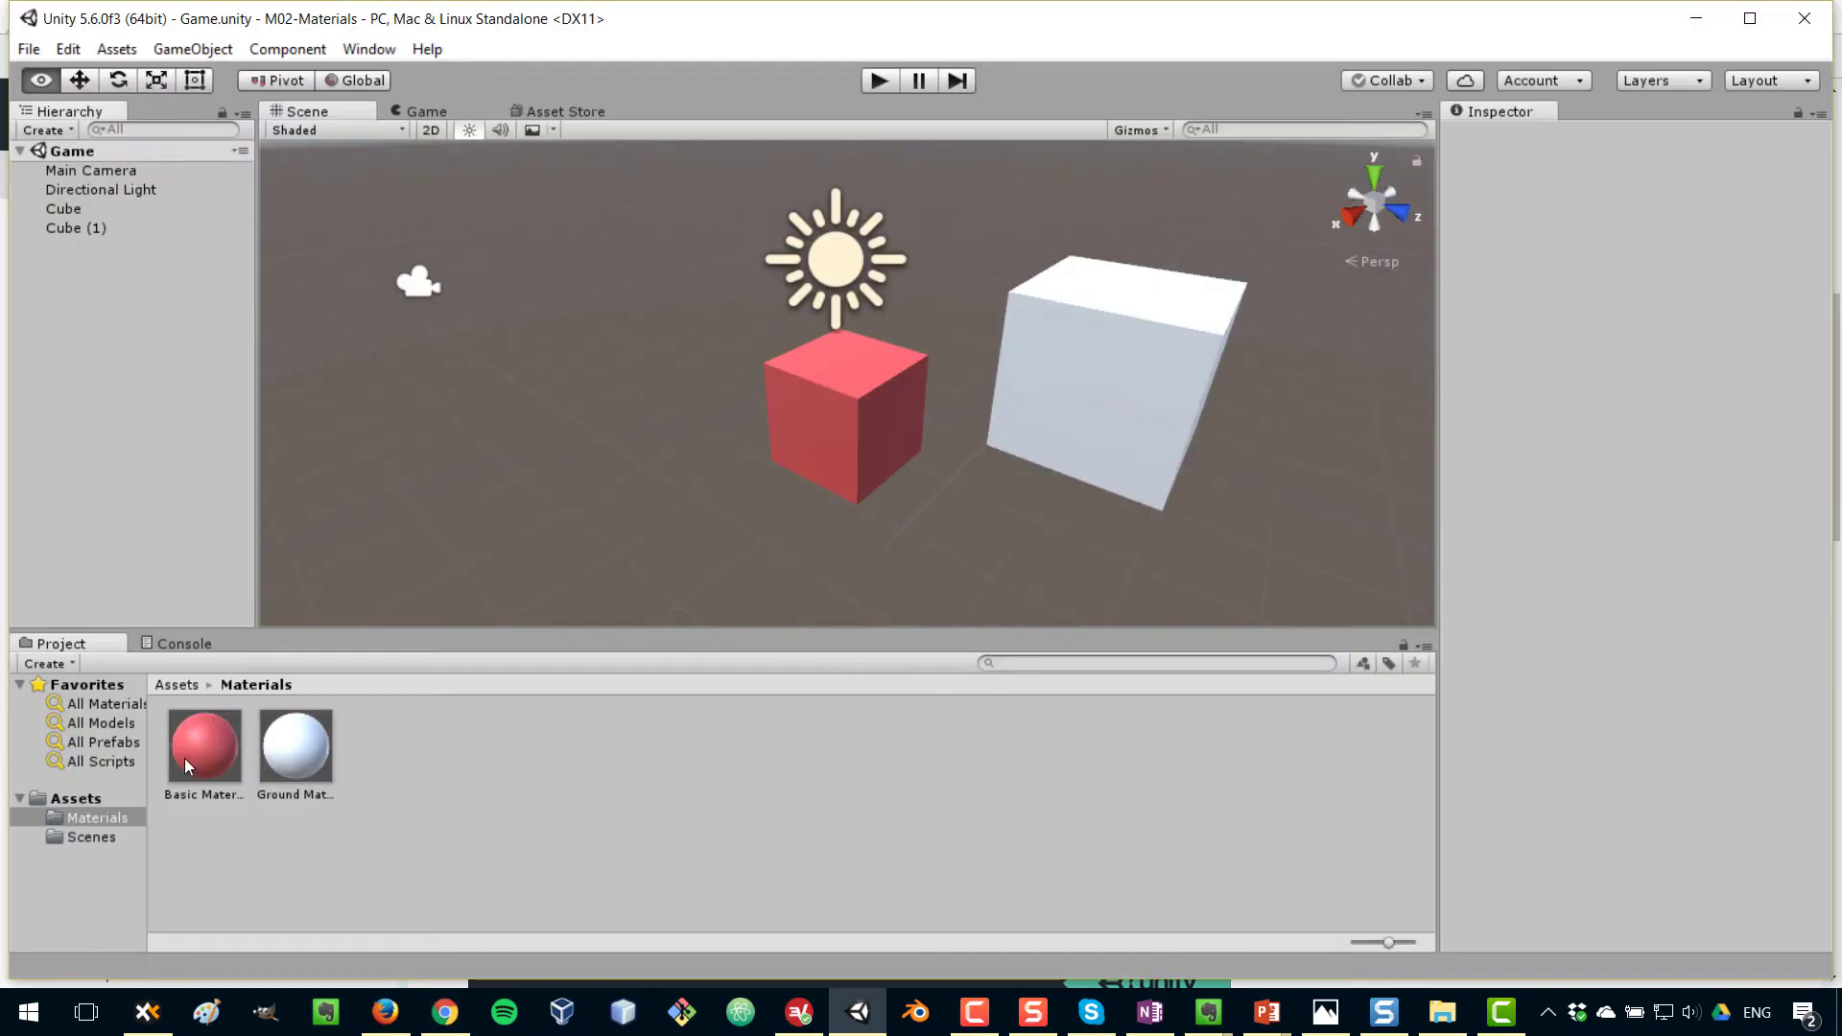
click(188, 758)
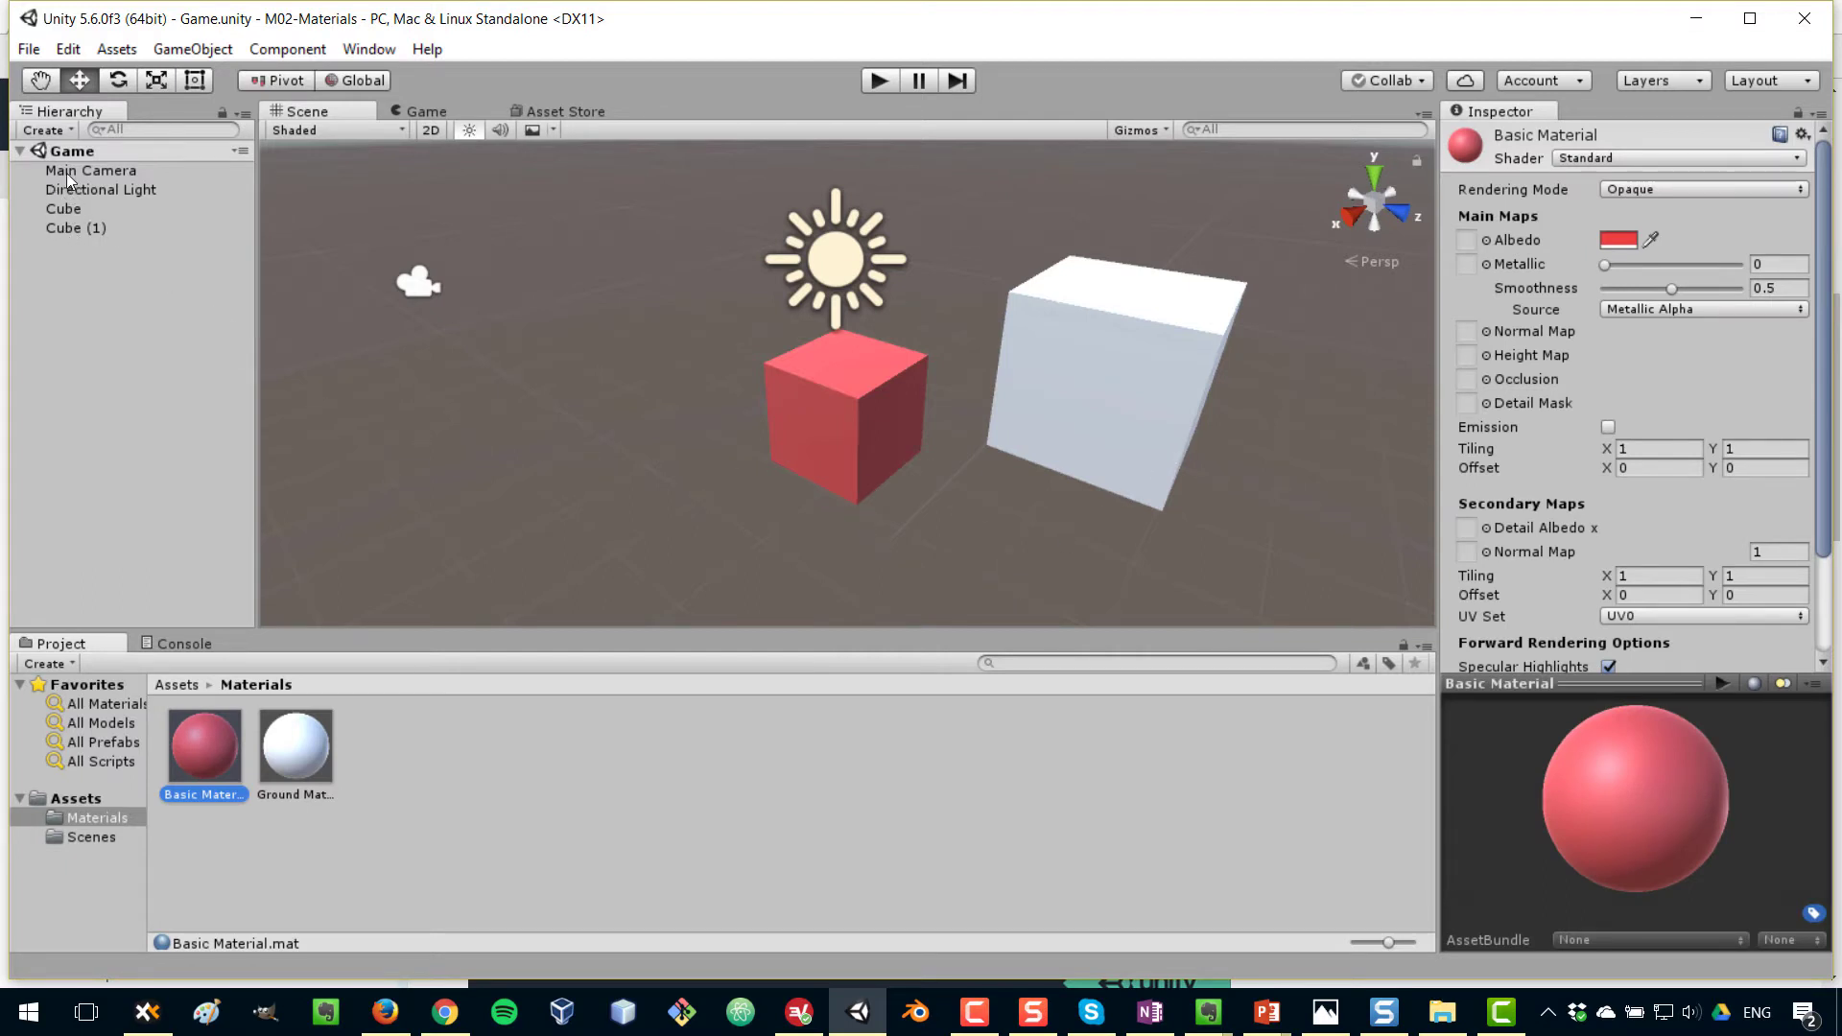
click(73, 294)
Add a Plane as the floor, lowered to Y -0.54 beneath the cubes
right_click(73, 288)
mouse_move(192, 515)
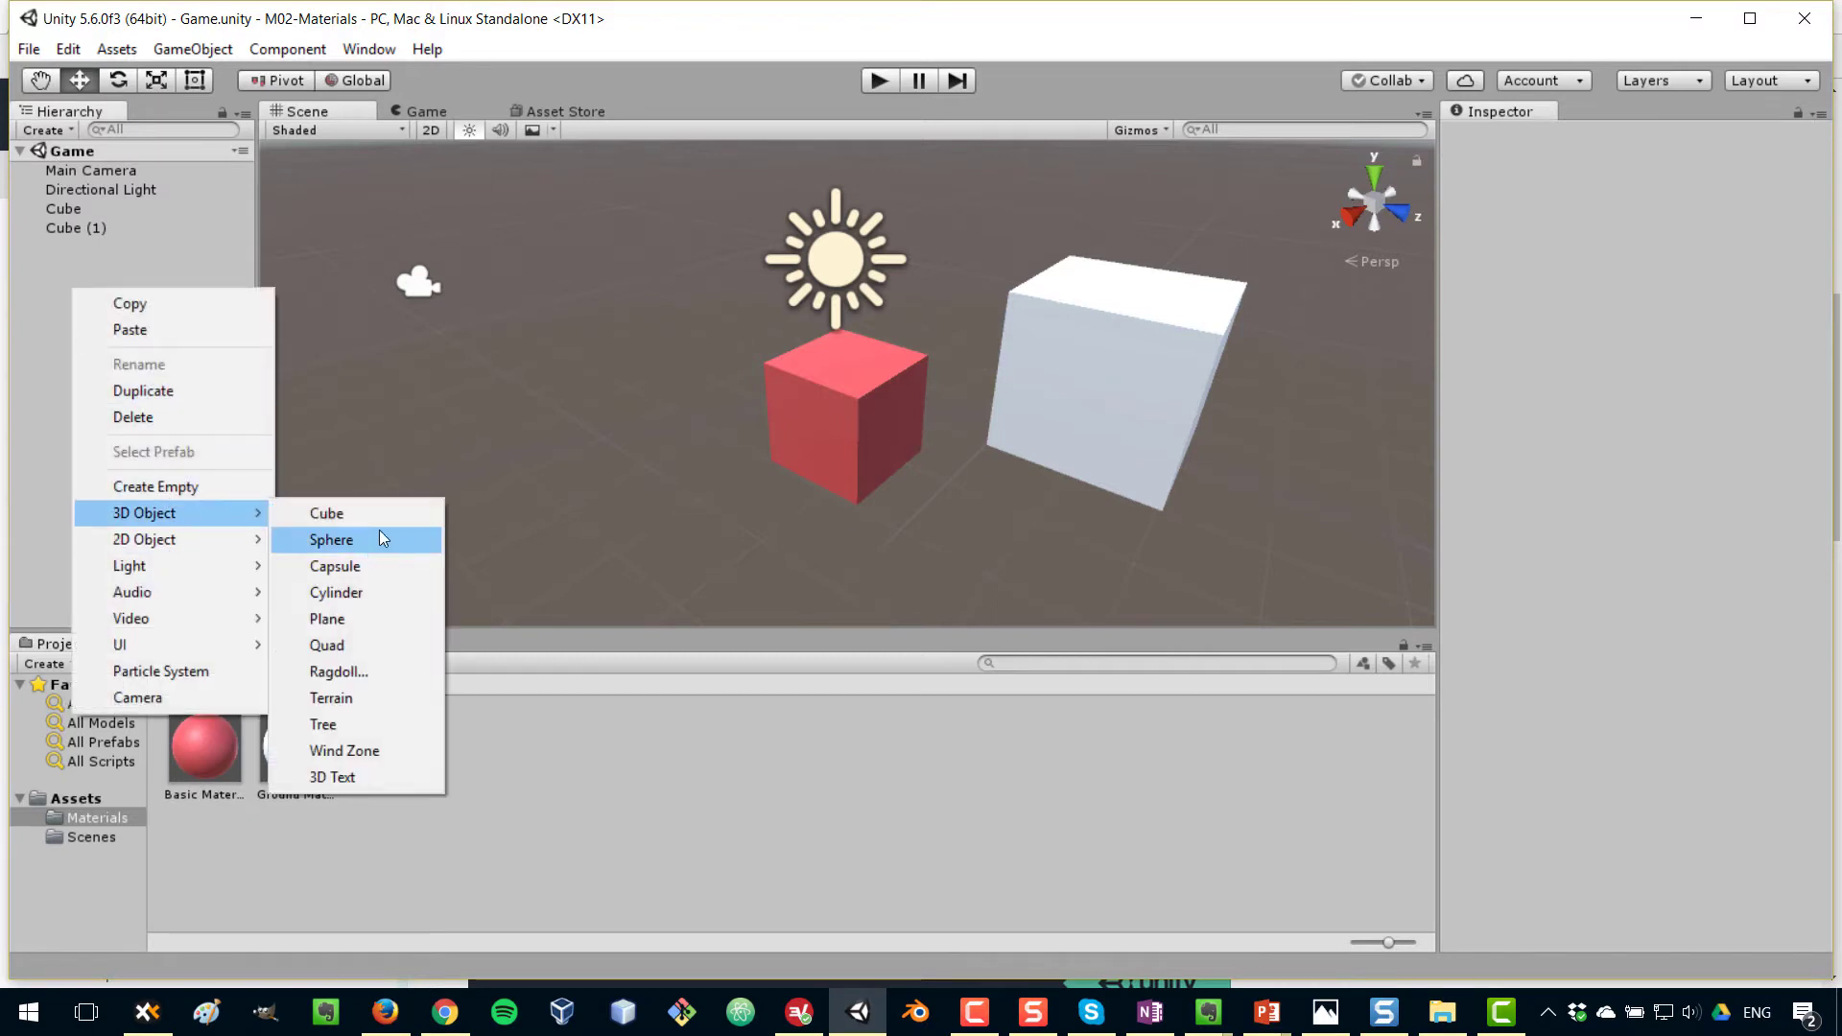
click(331, 619)
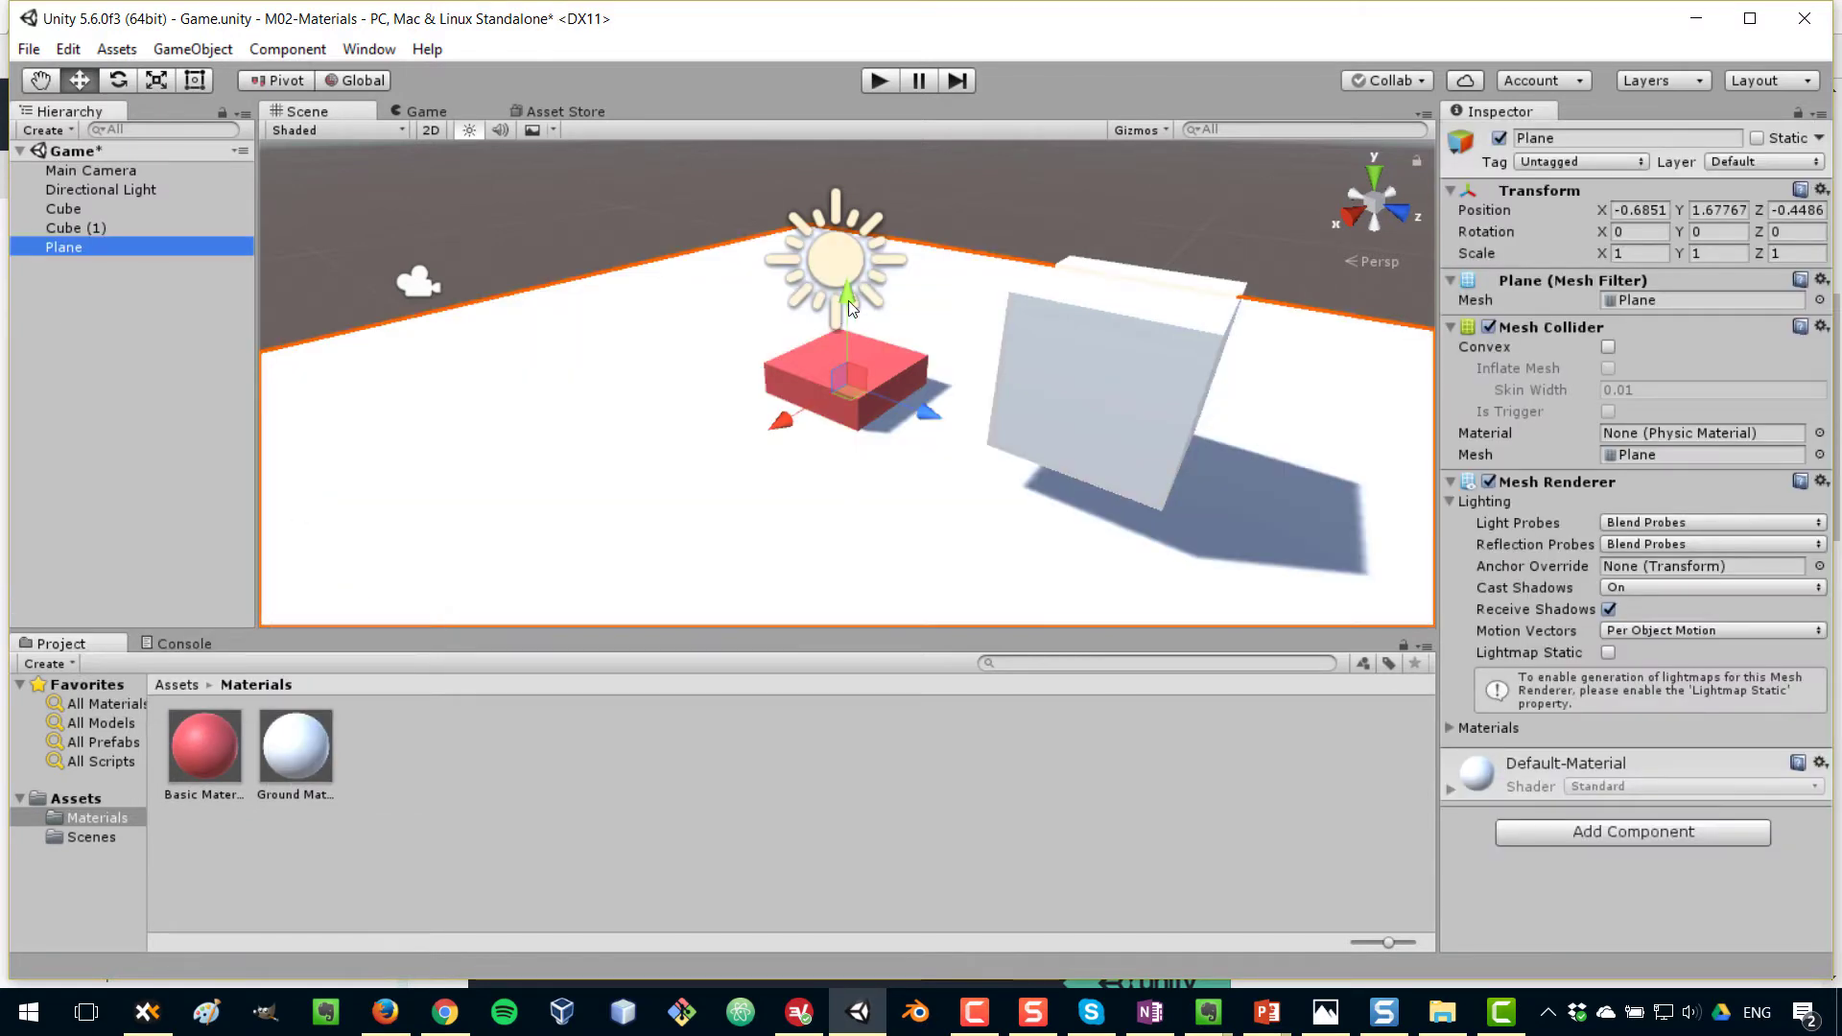
drag(848, 292, 821, 470)
Inspect the Directional Light's settings
click(72, 307)
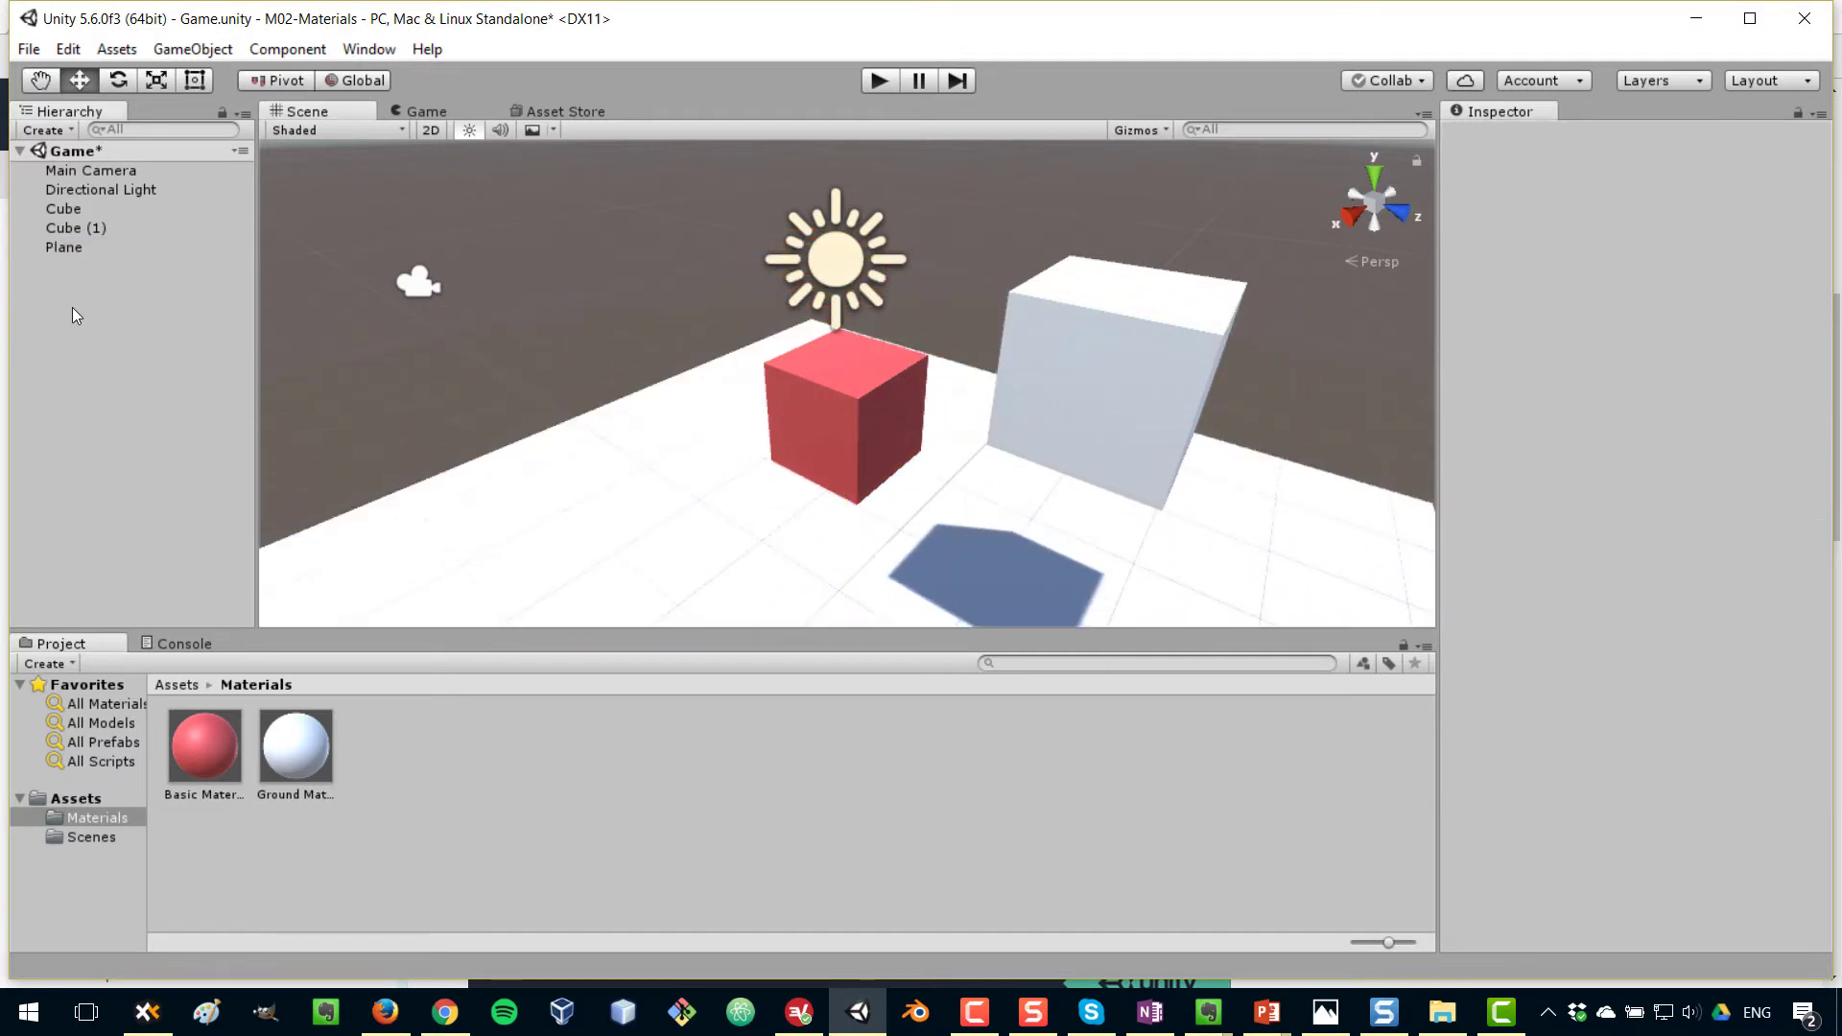
click(119, 191)
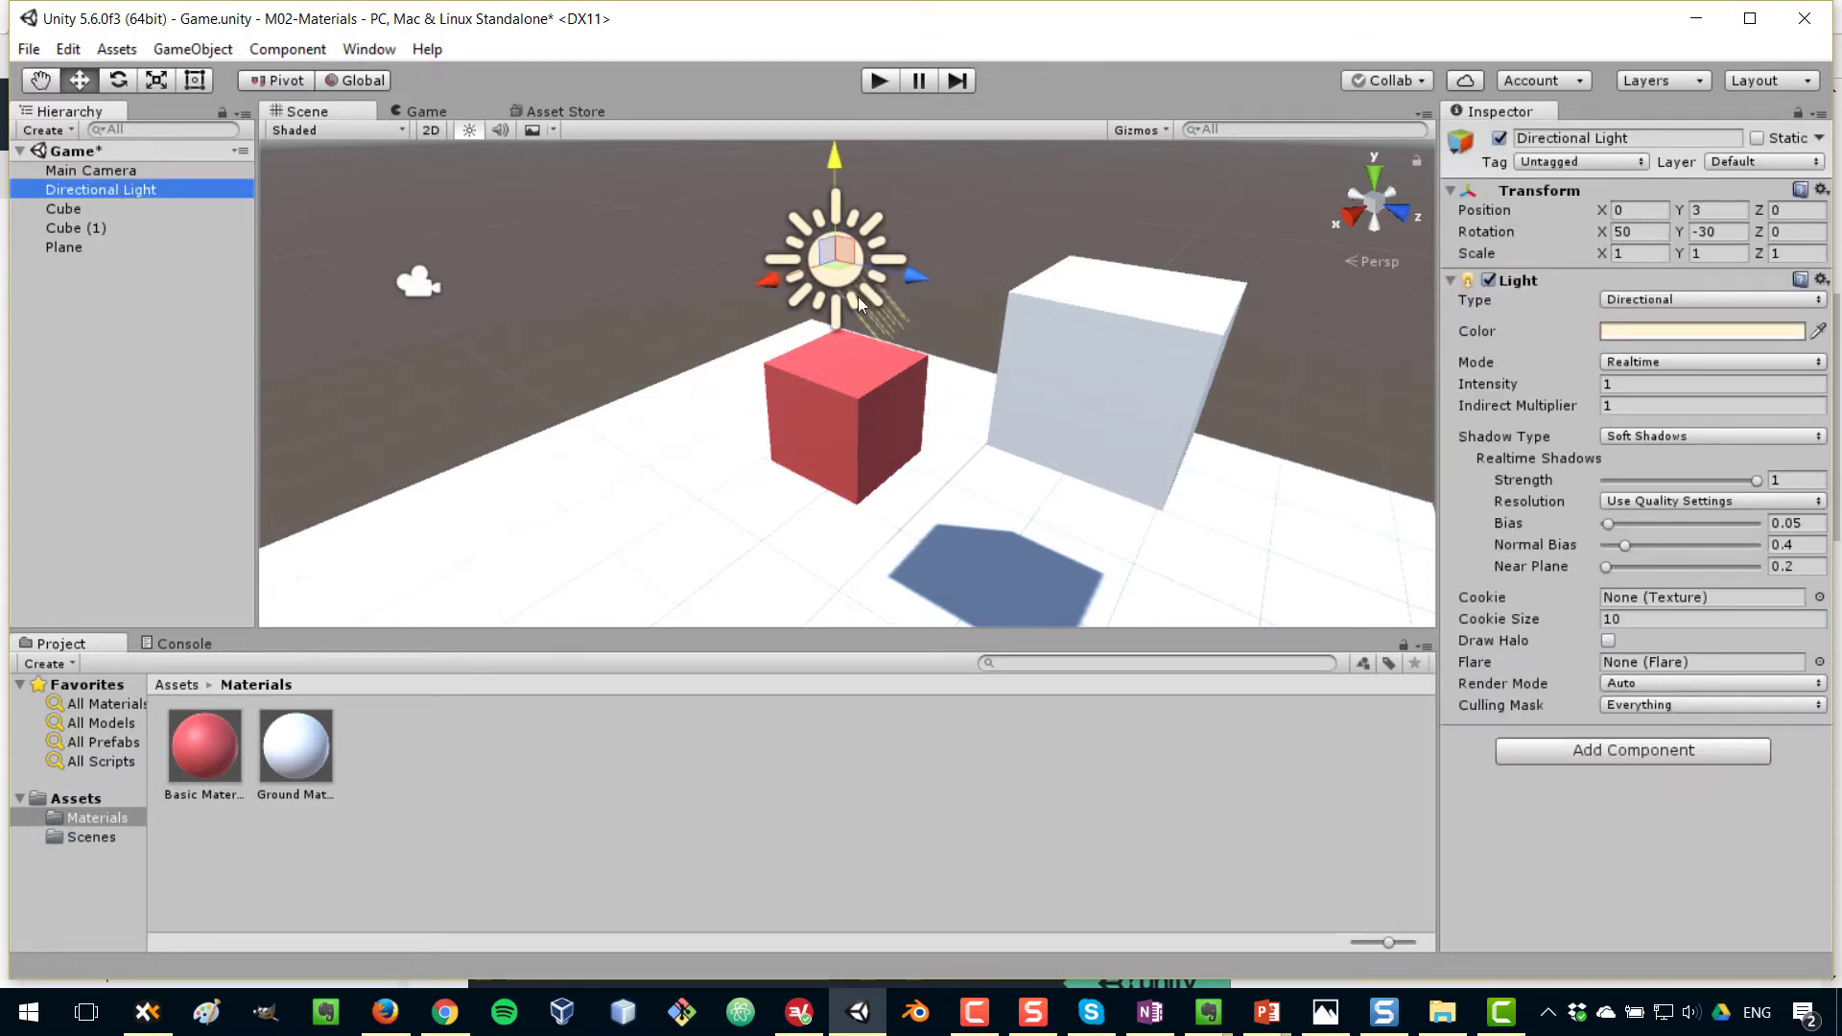
click(383, 316)
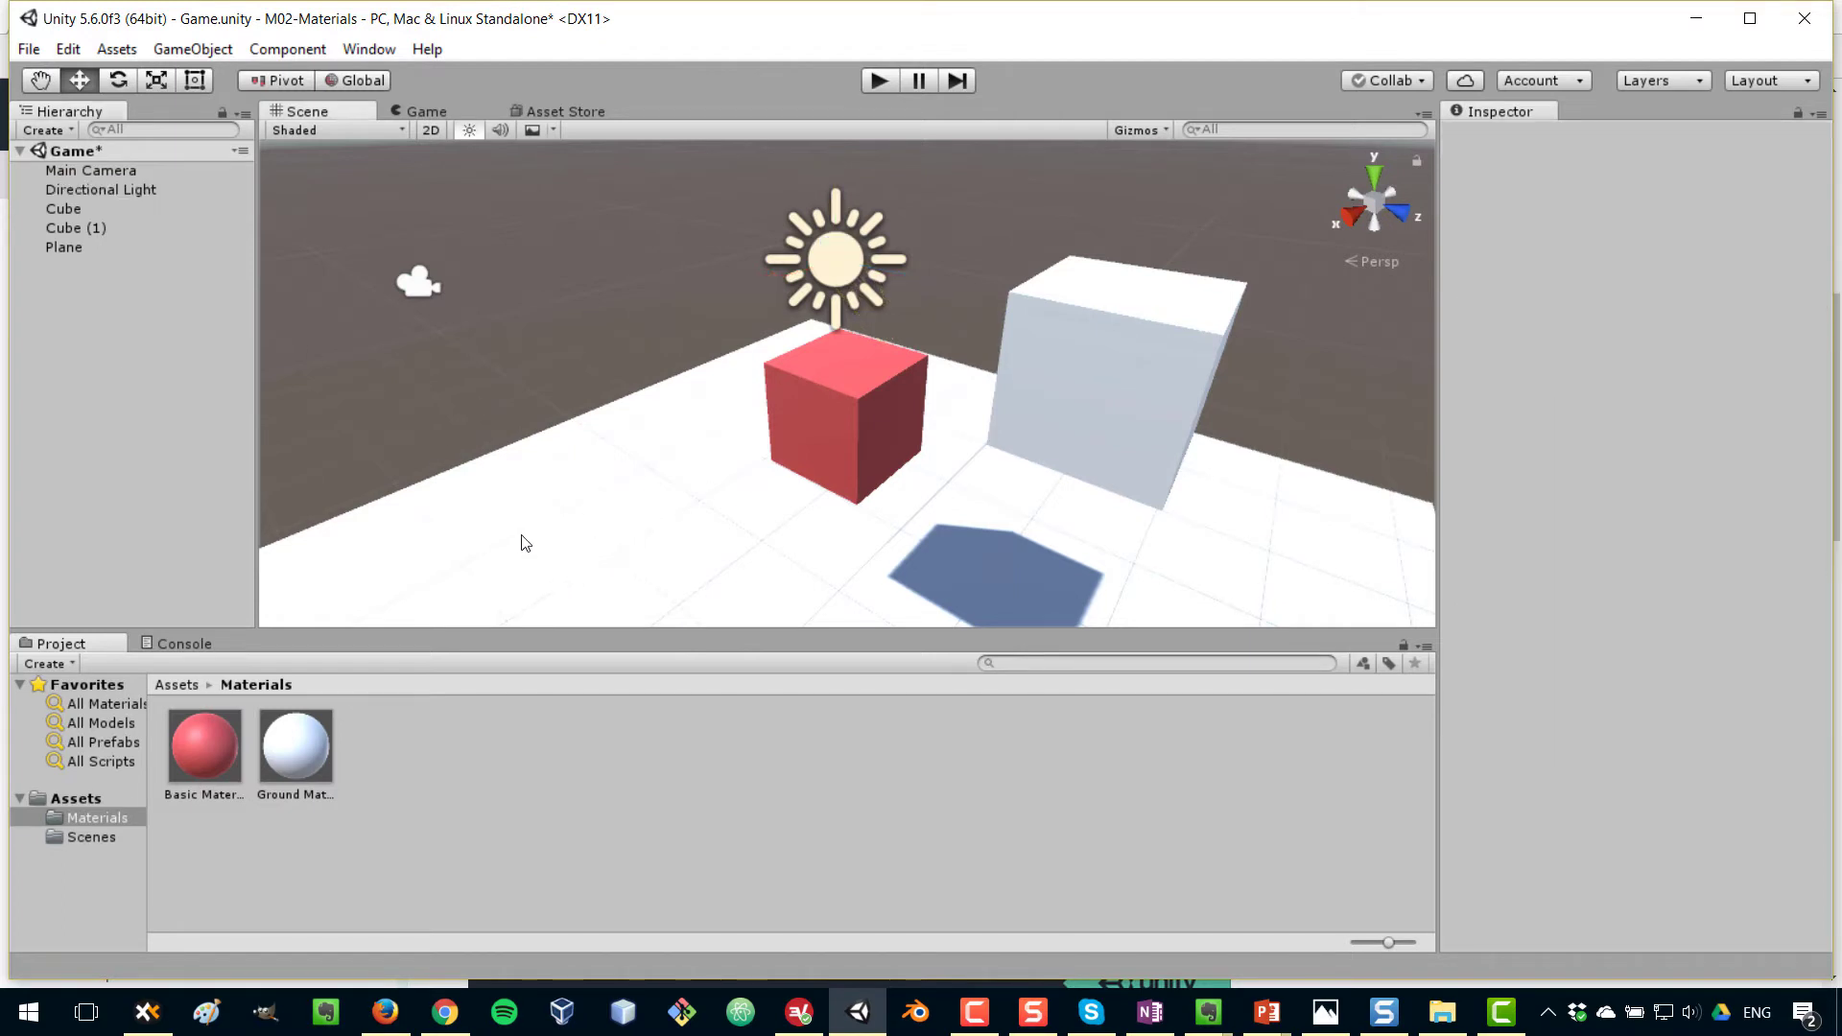
Add a Point Light and move it to X 1.431 beside the red cube
right_click(106, 296)
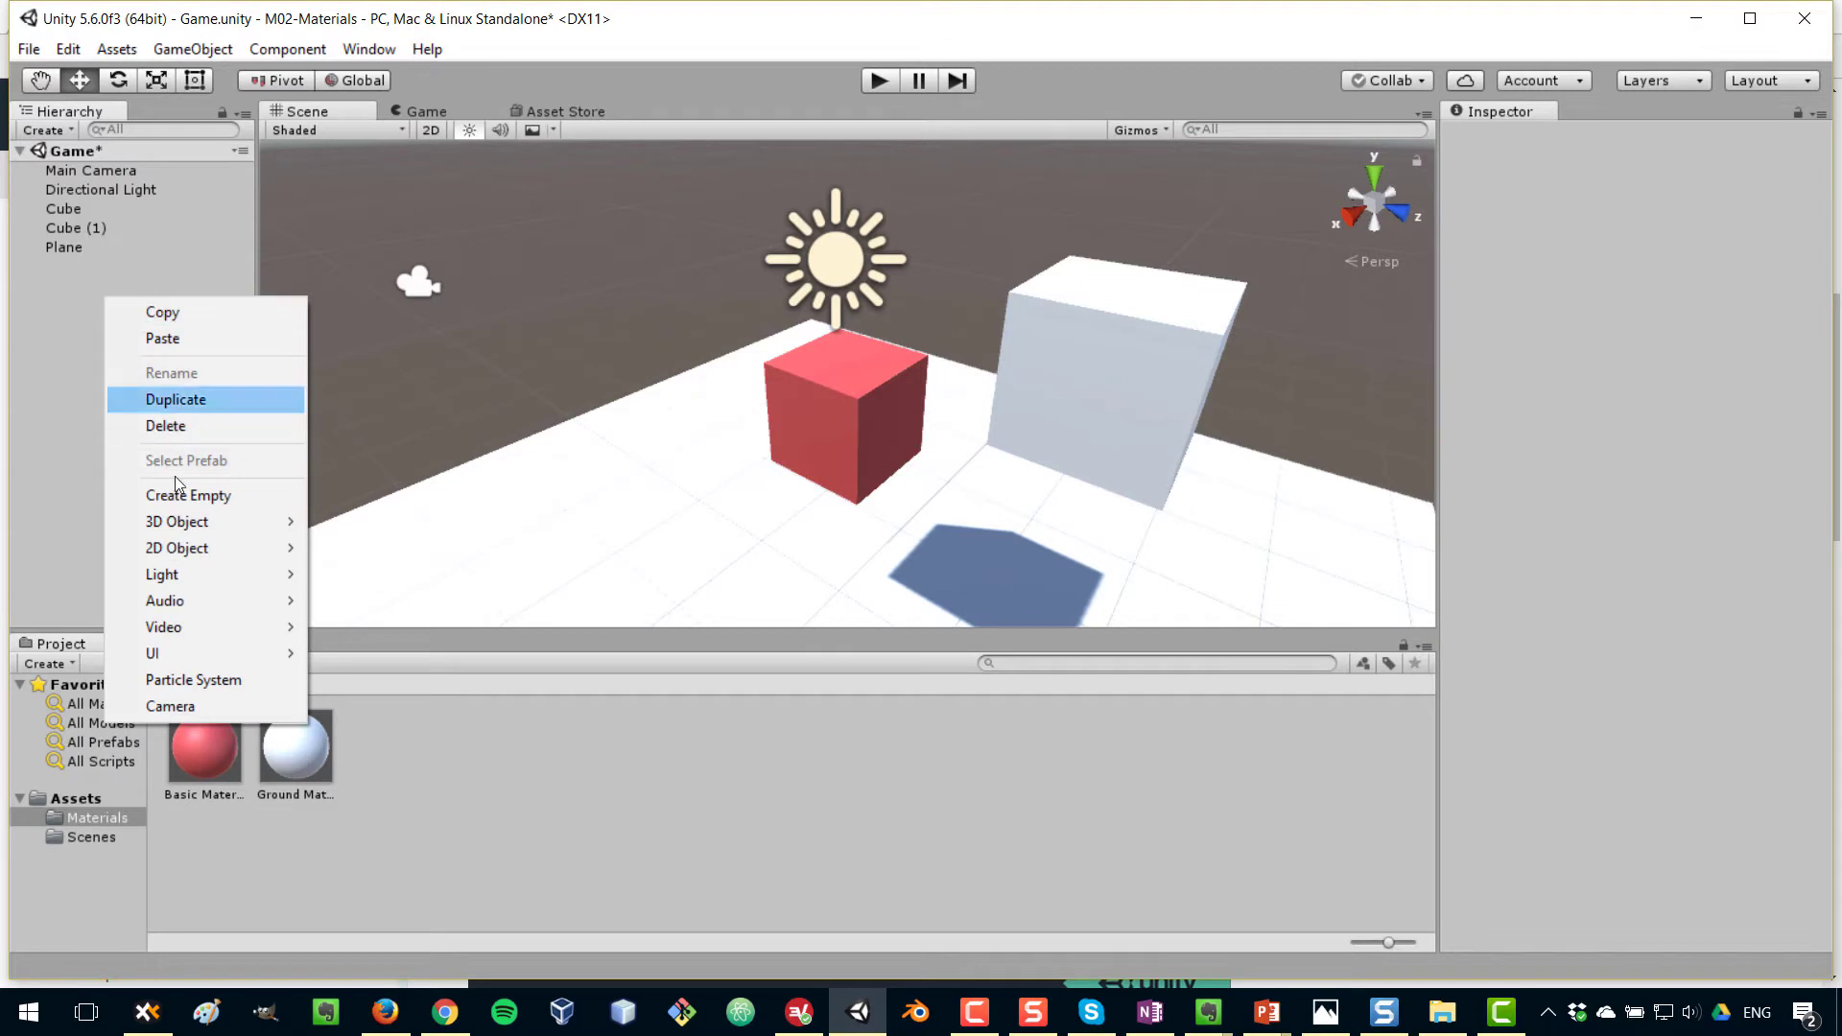
mouse_move(264, 574)
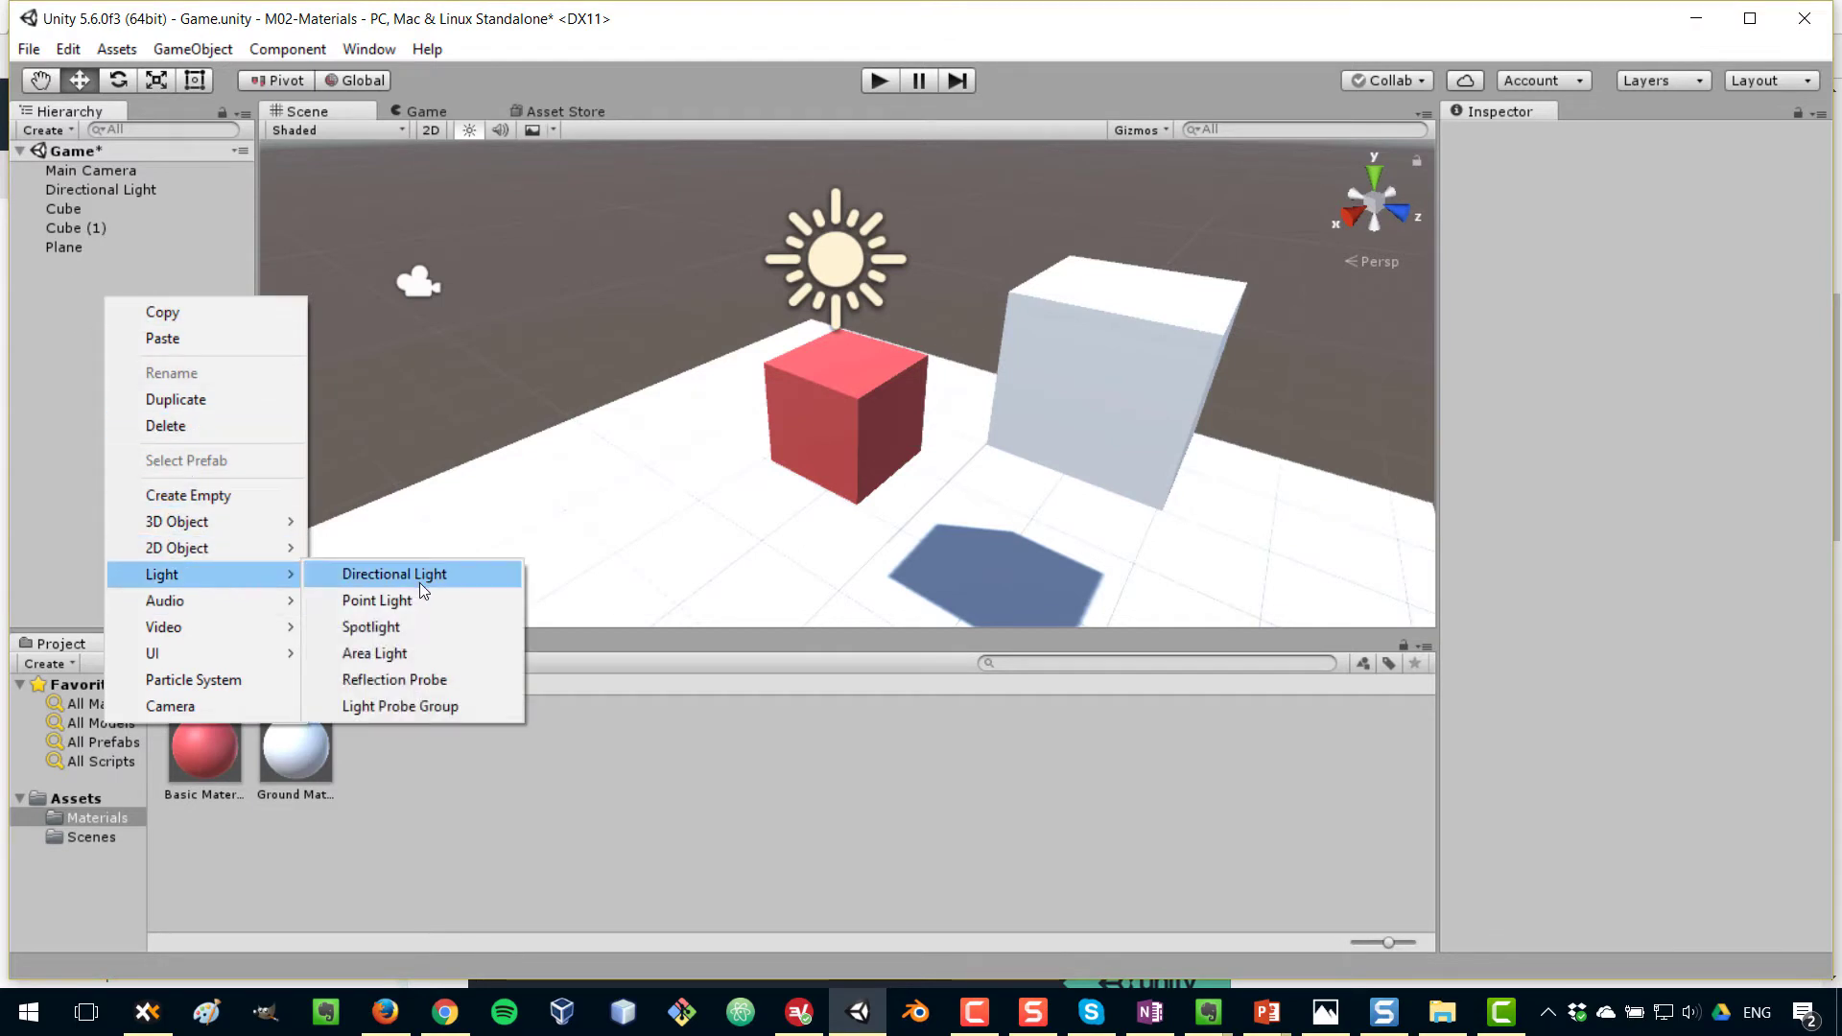
click(422, 599)
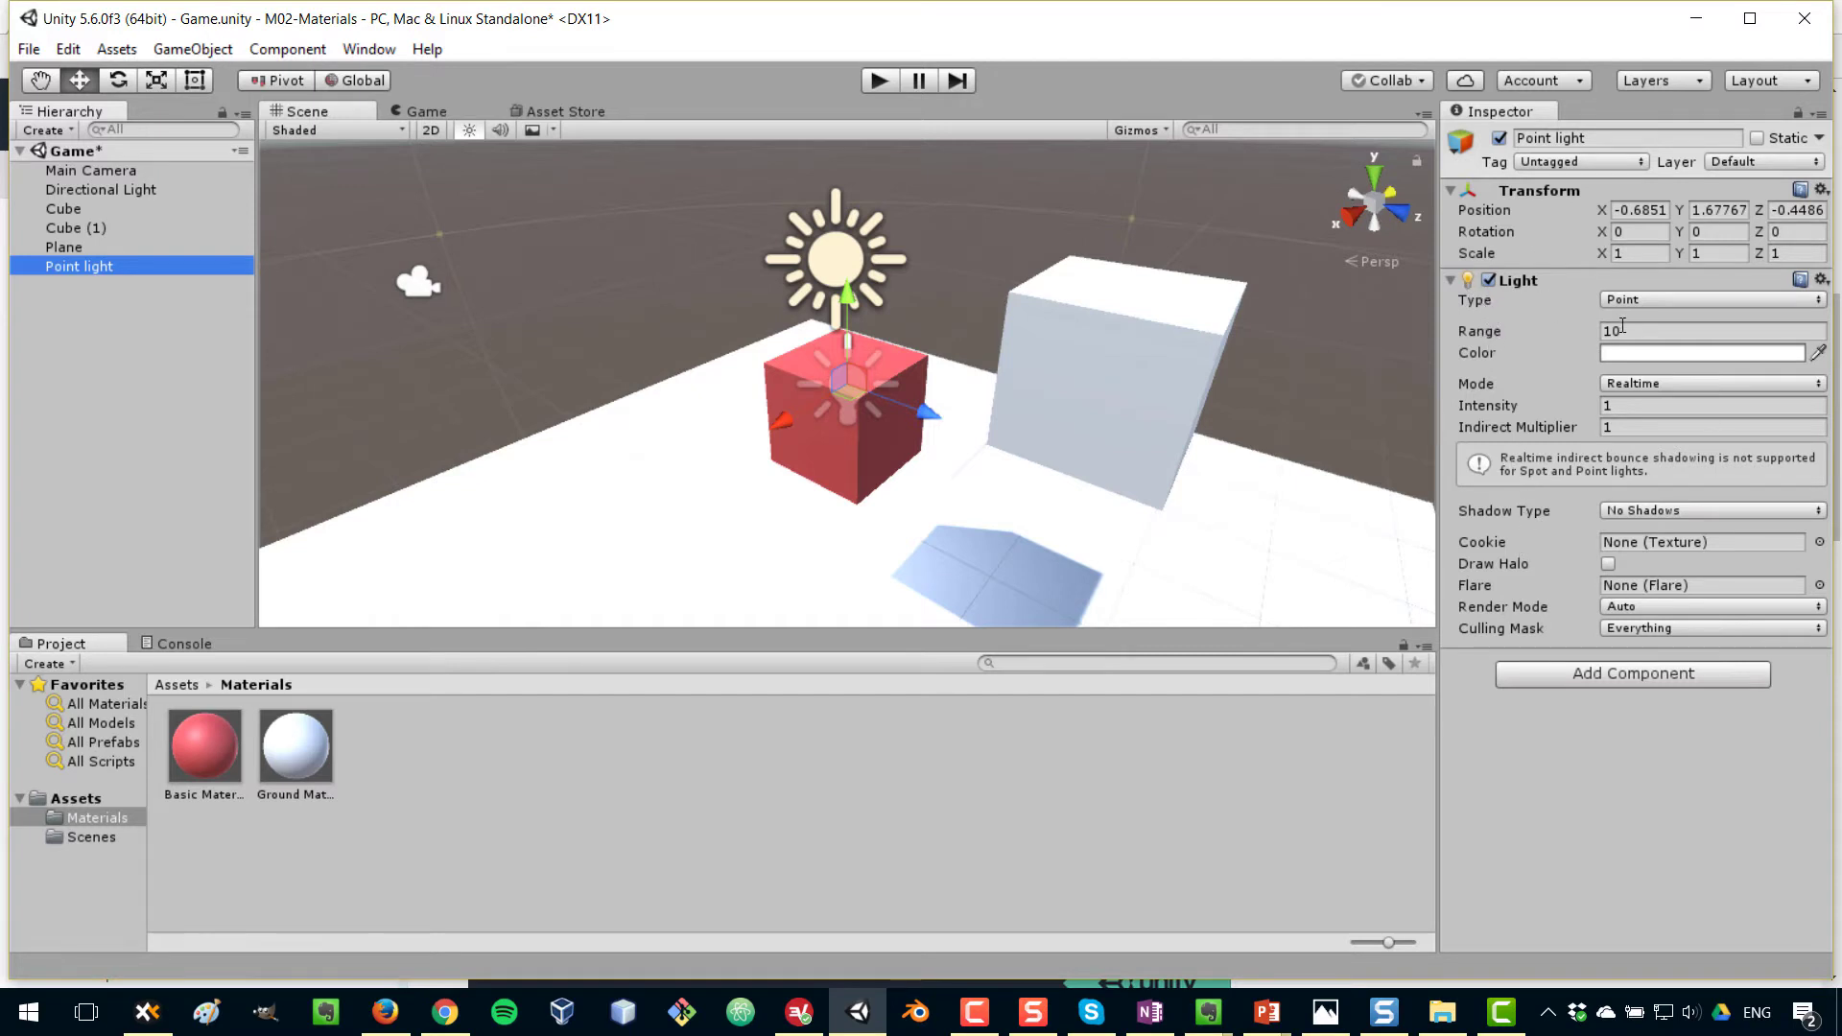
drag(774, 416, 691, 434)
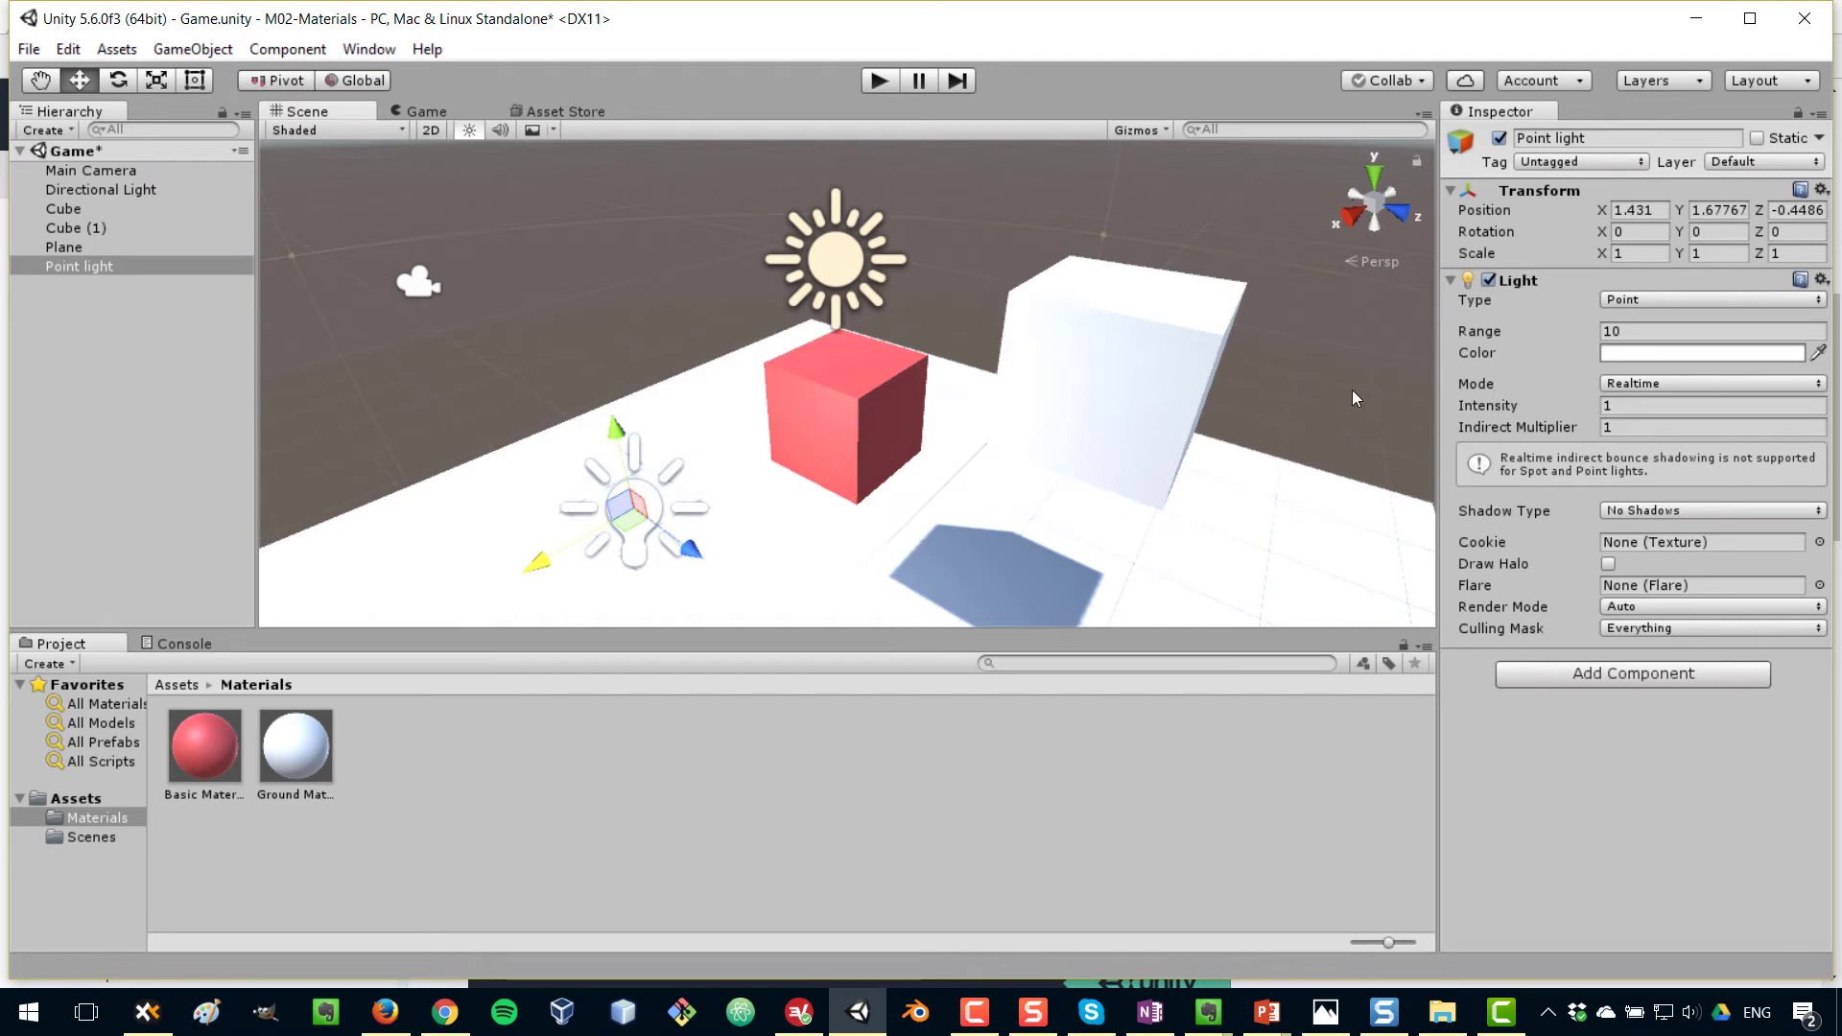
Set the Point light's colour to green (00D875)
click(1620, 355)
click(792, 418)
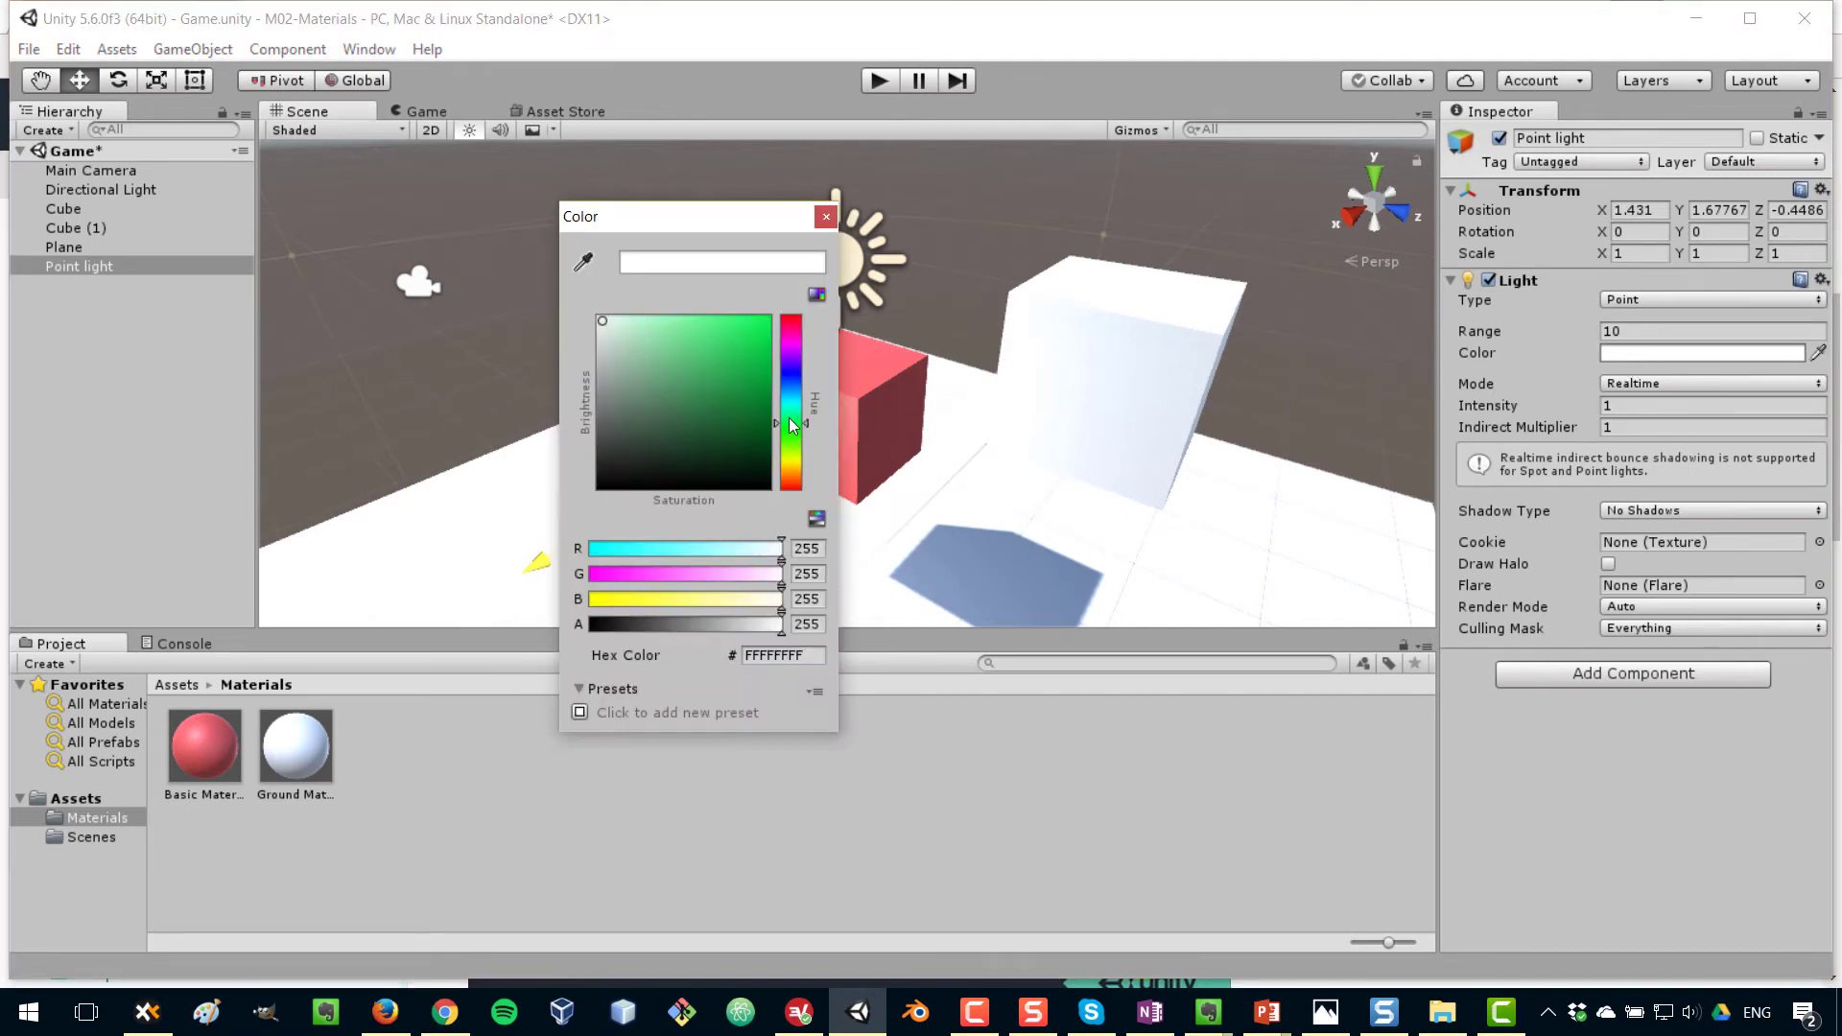
click(765, 346)
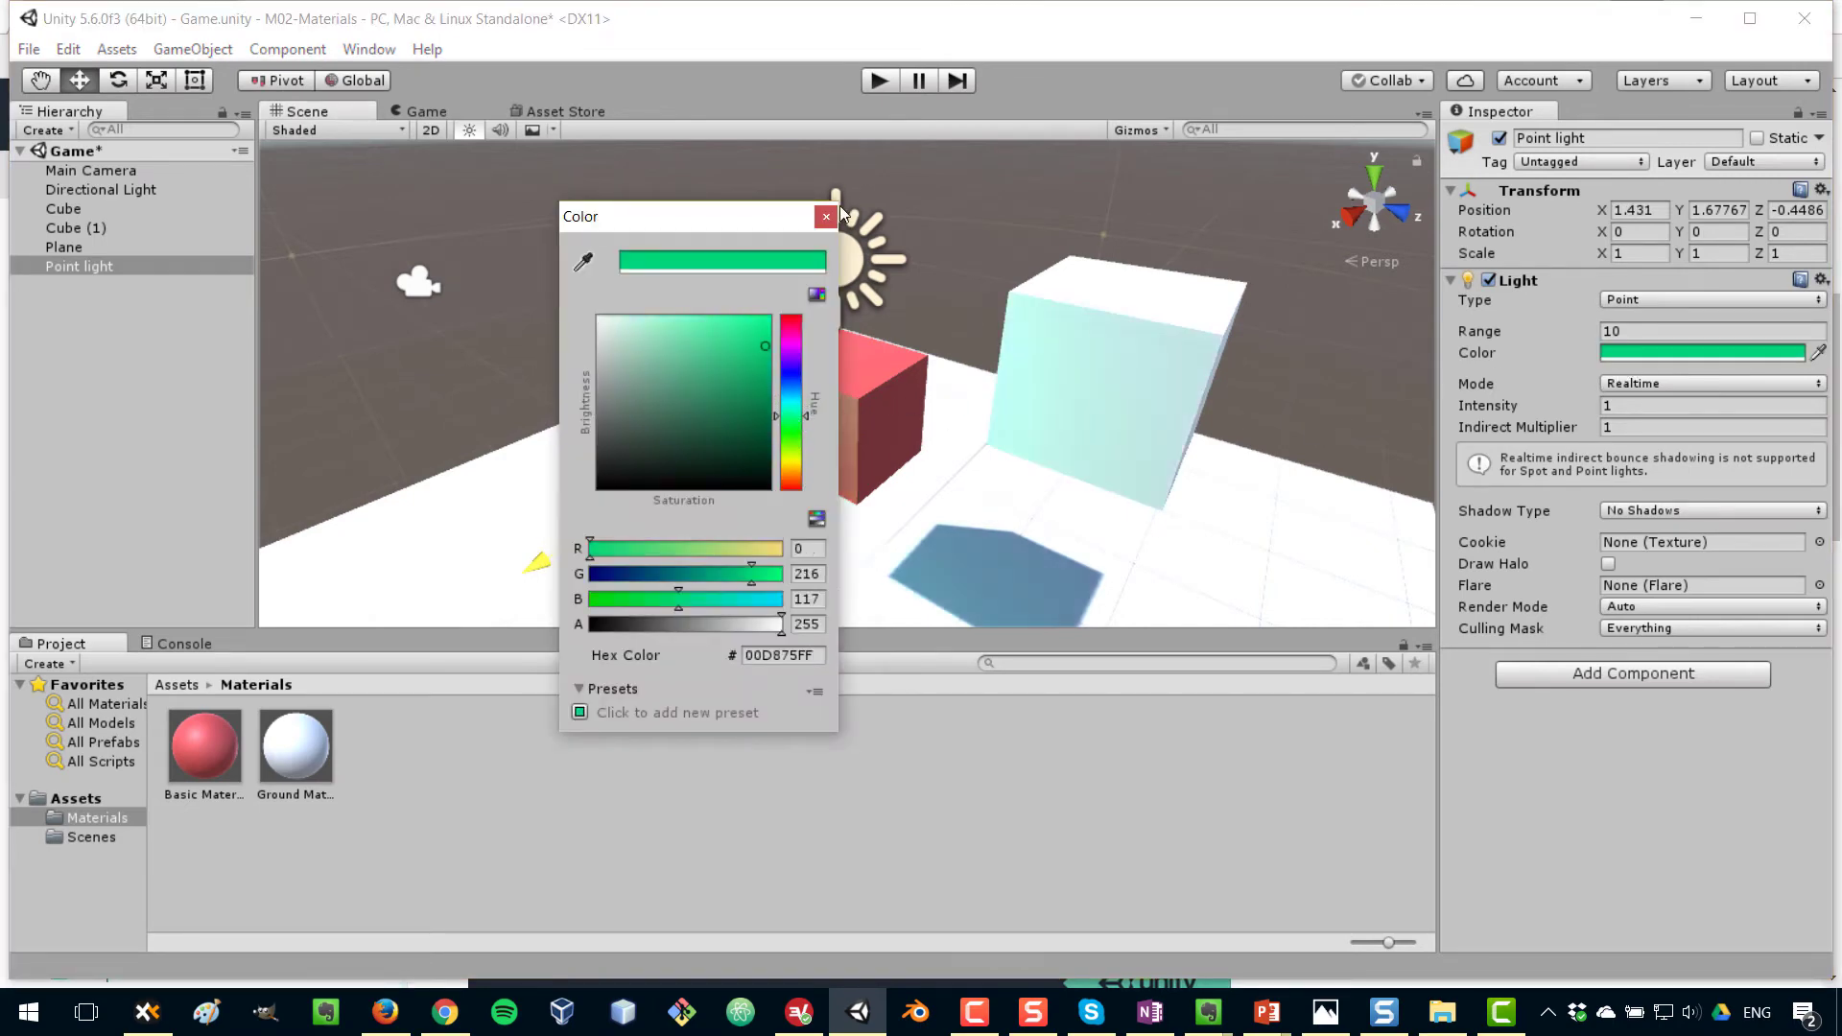
key(Escape)
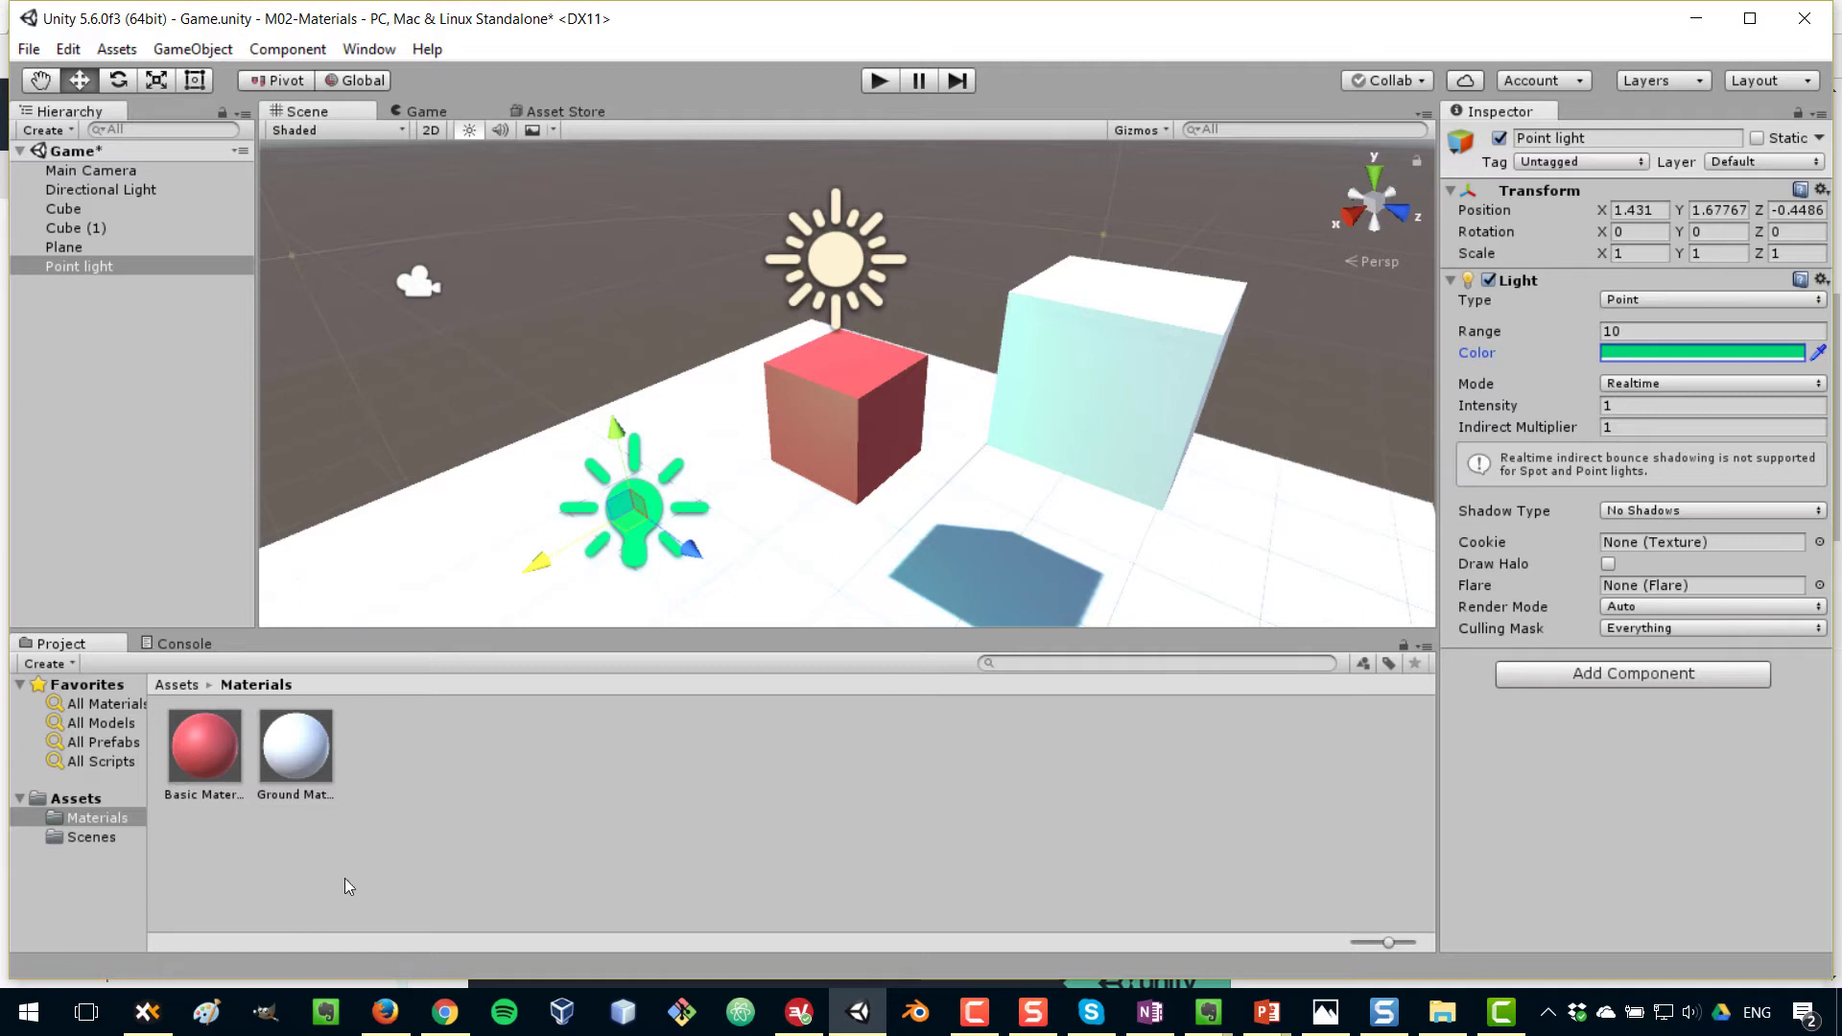
Set Ground Material's albedo to 543B3B and apply it to the Plane
click(291, 747)
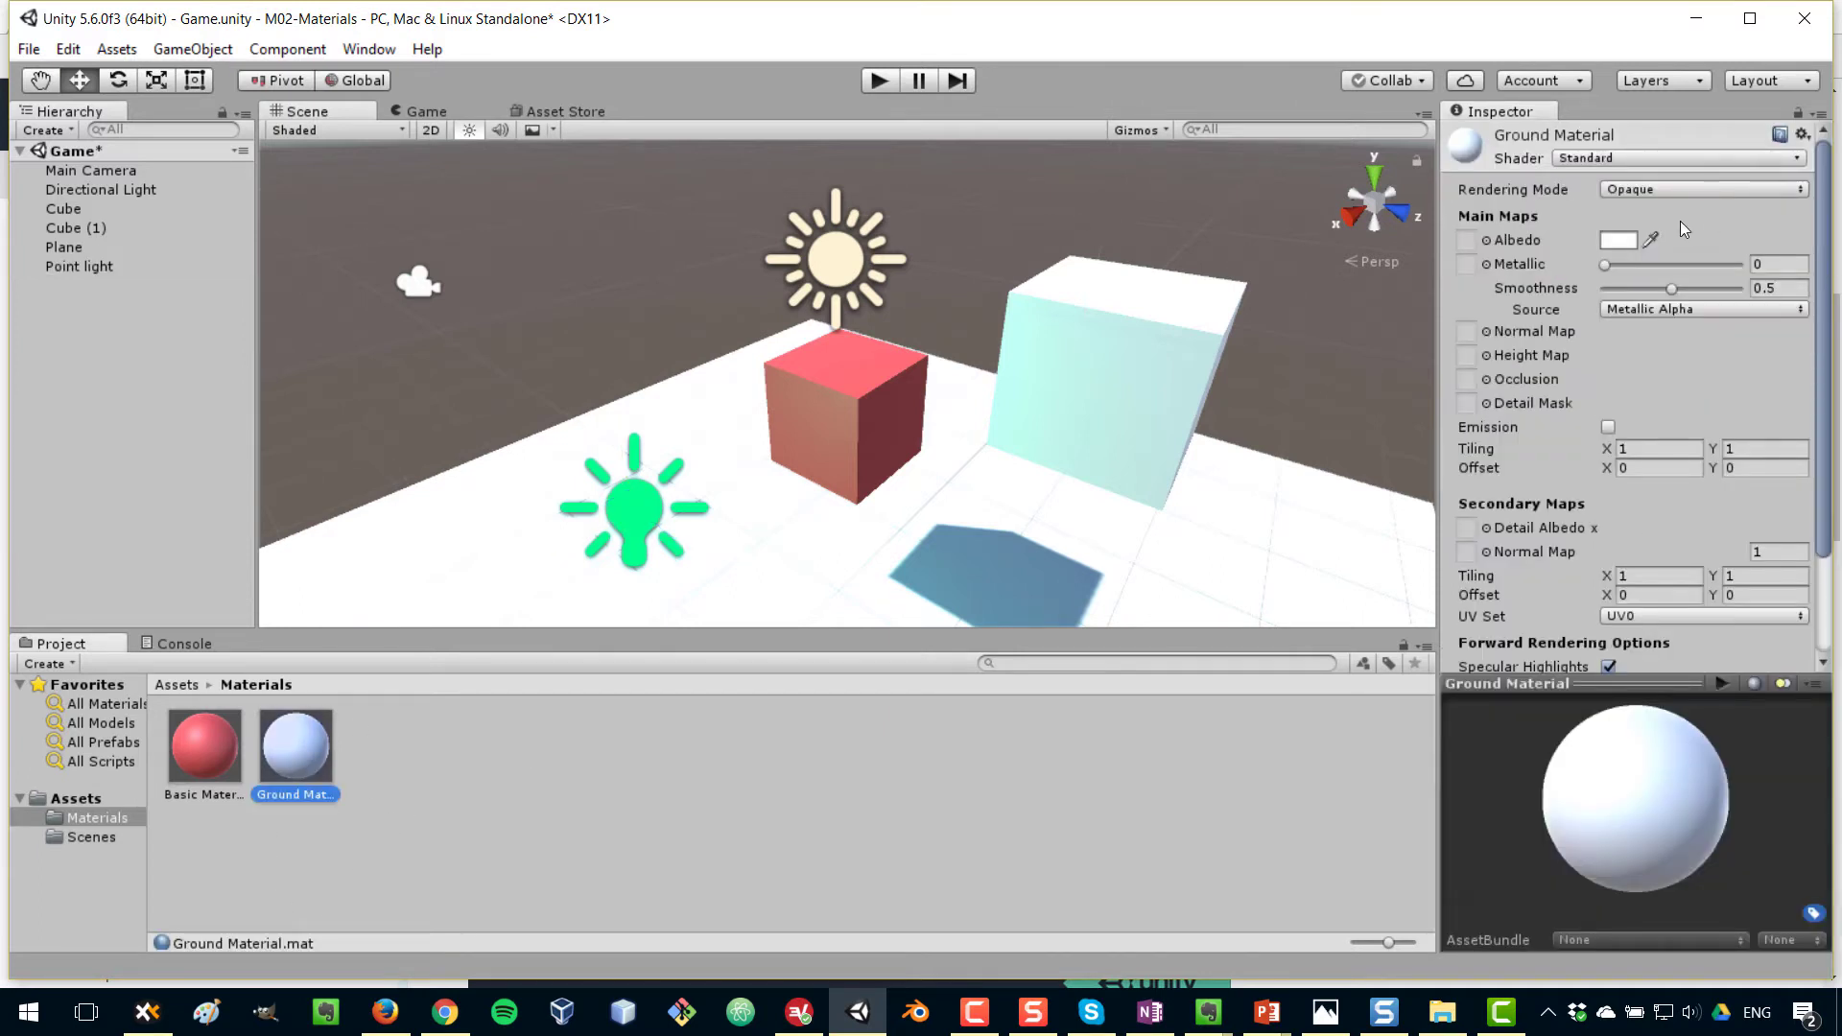
click(1618, 240)
click(650, 431)
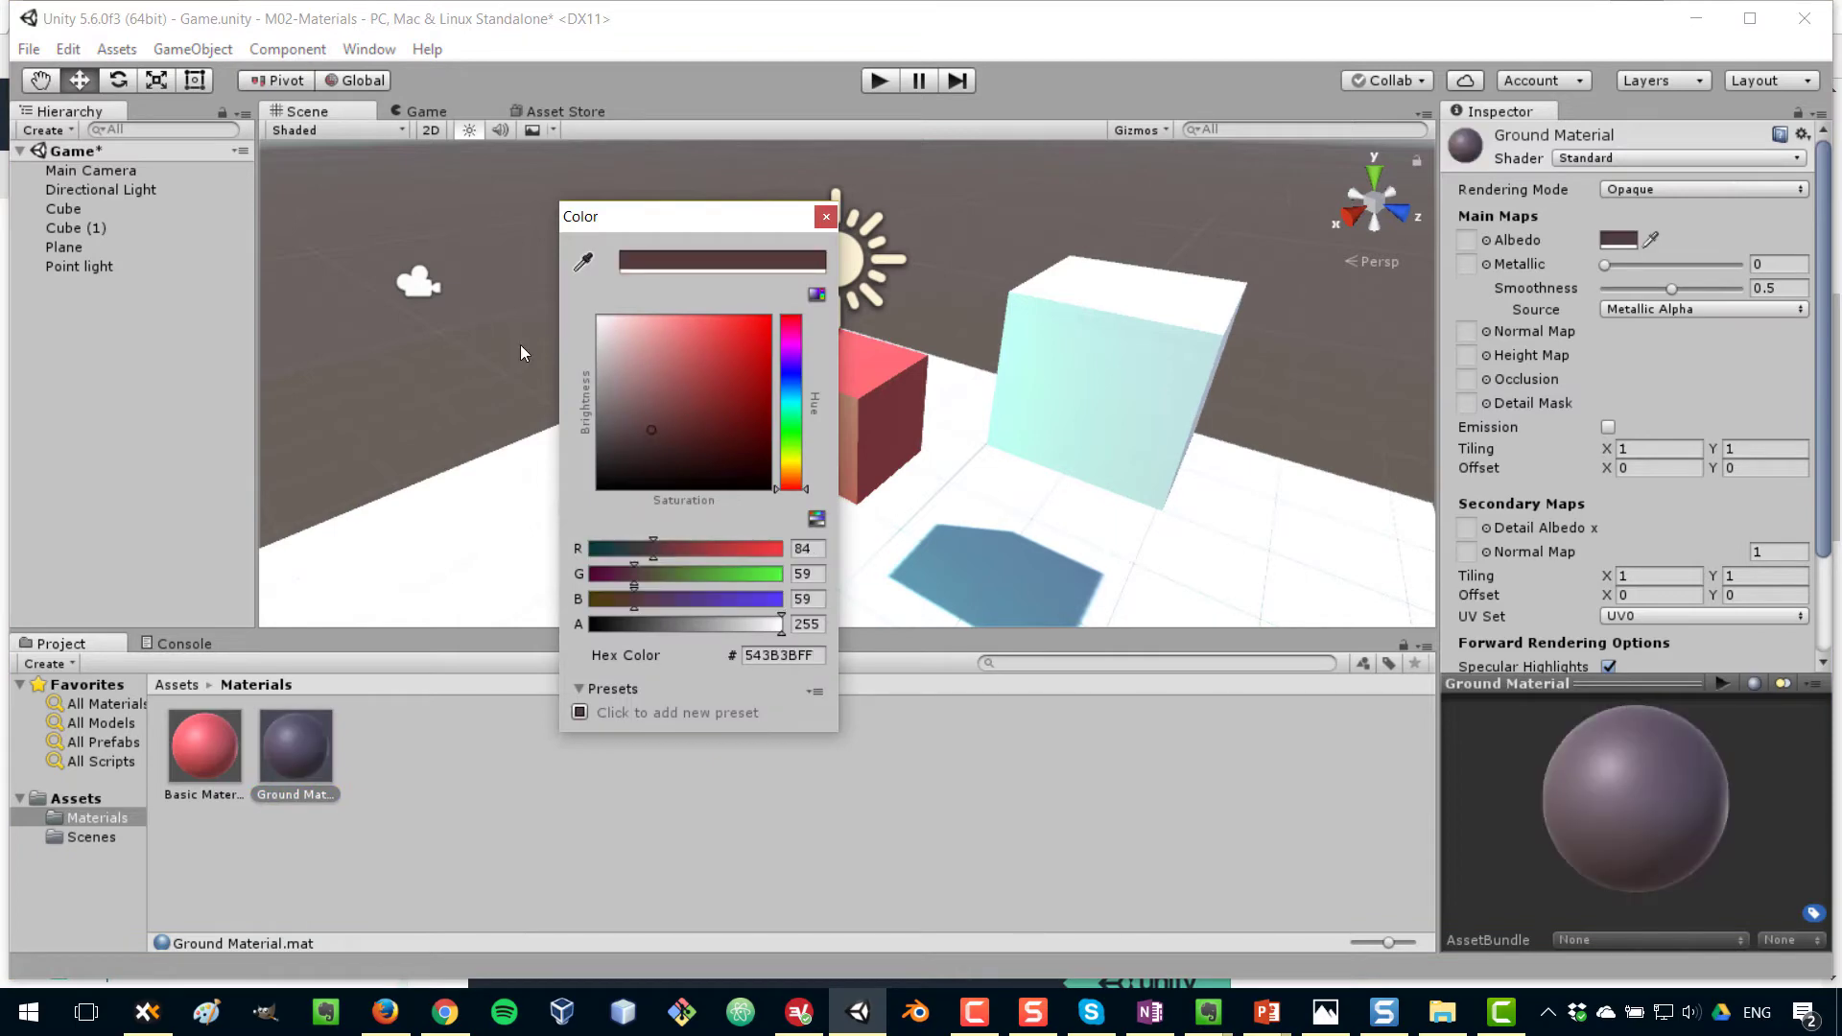
click(826, 216)
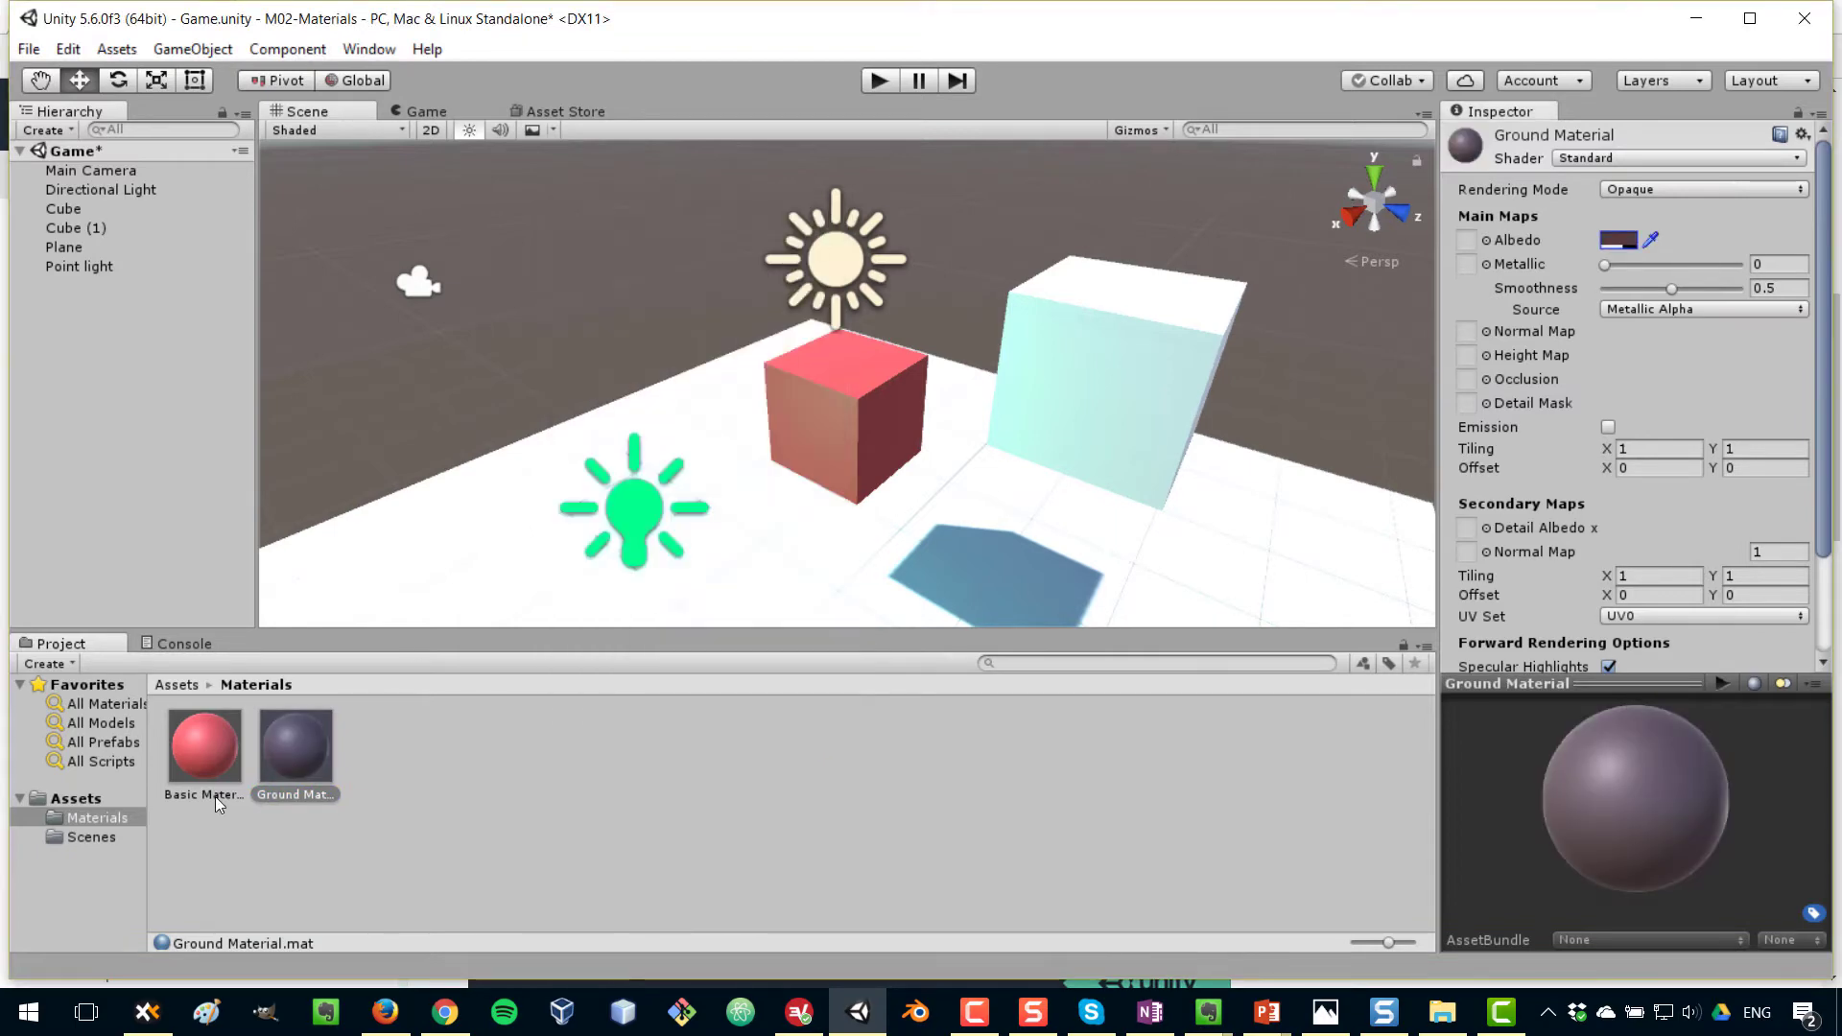
drag(306, 745, 440, 575)
drag(355, 459, 448, 578)
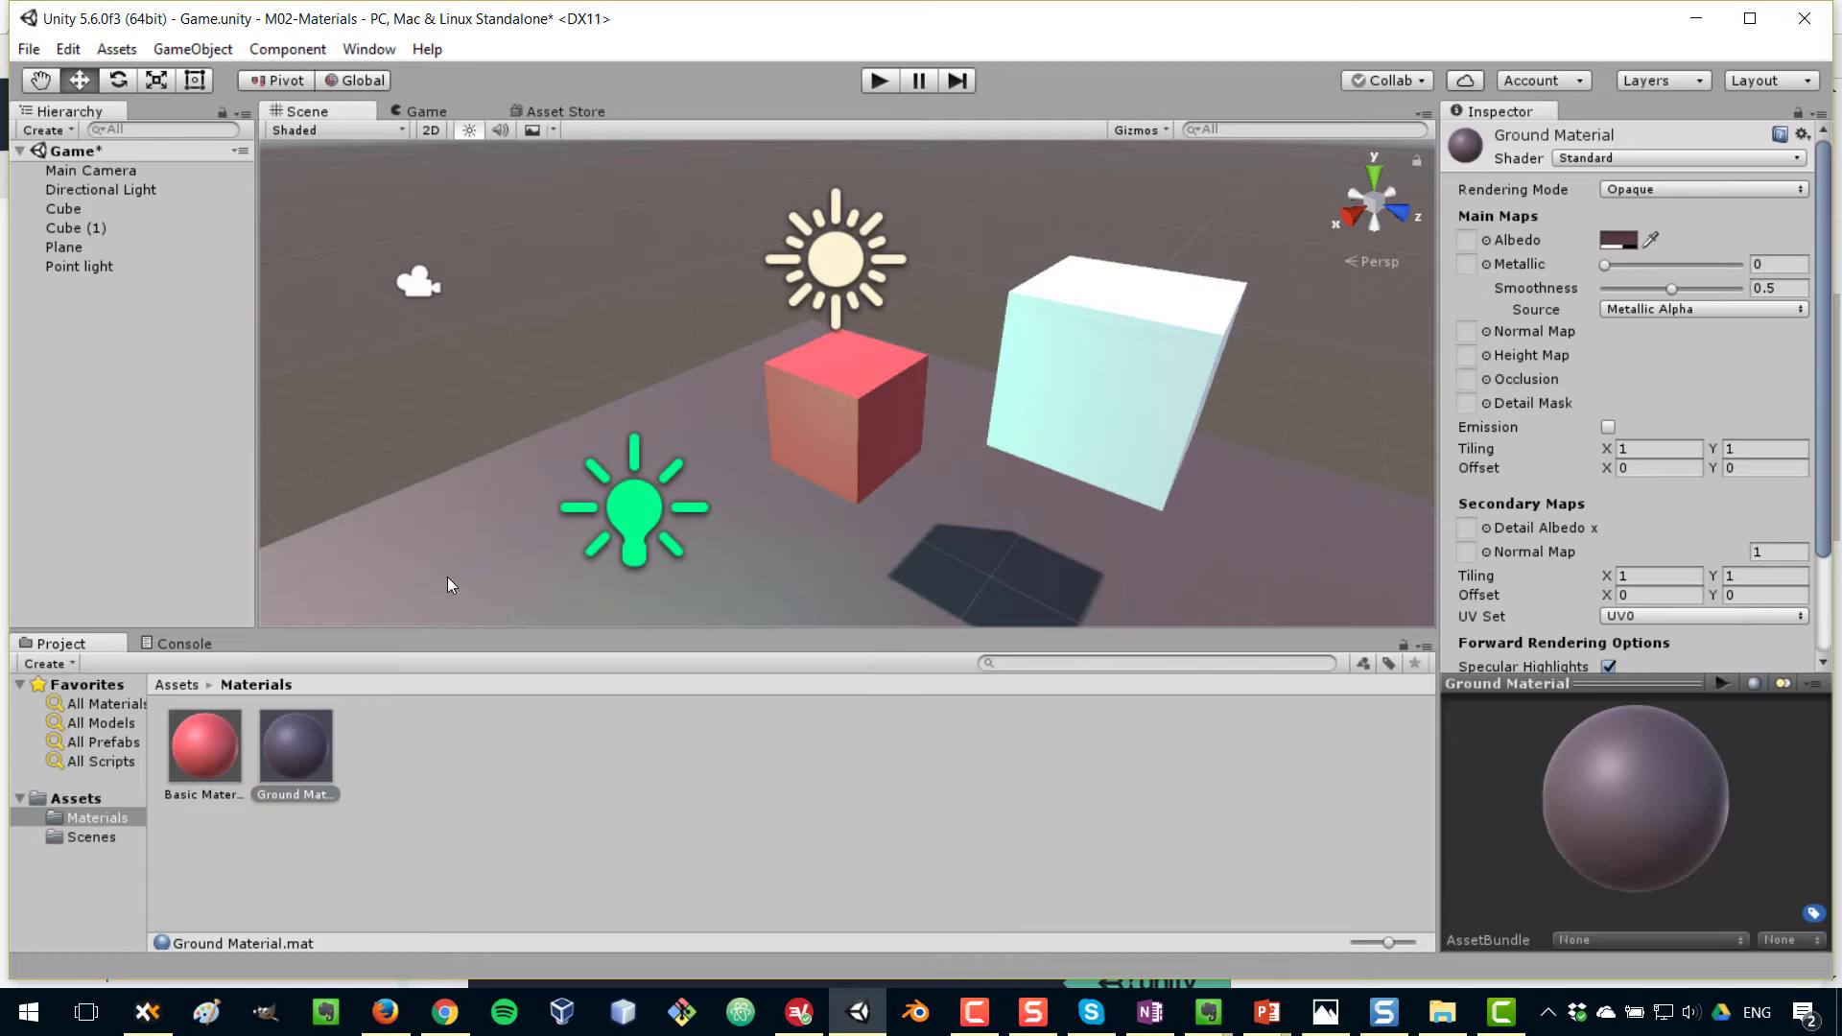
click(808, 420)
Give Basic Material Metallic 0.768 and Smoothness 0.465
click(183, 753)
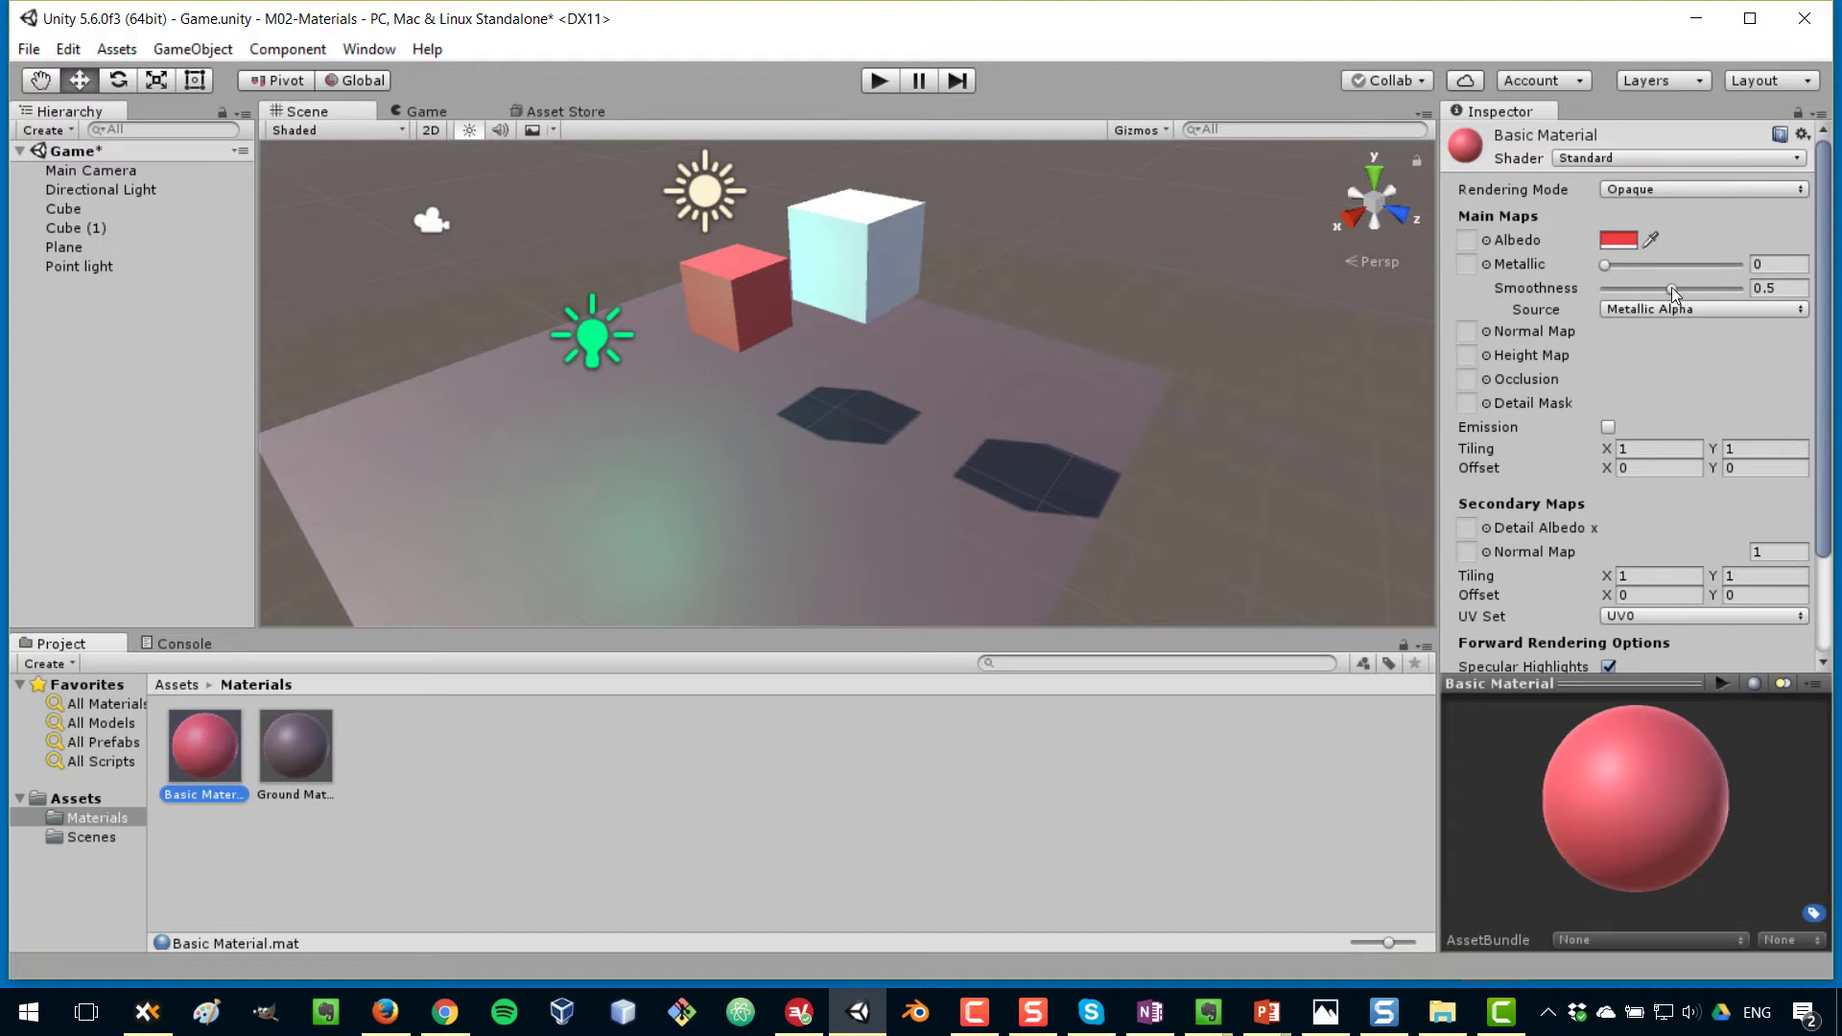
mouse_move(1671, 288)
mouse_down()
mouse_move(1587, 290)
mouse_move(1761, 288)
mouse_move(1615, 307)
mouse_up()
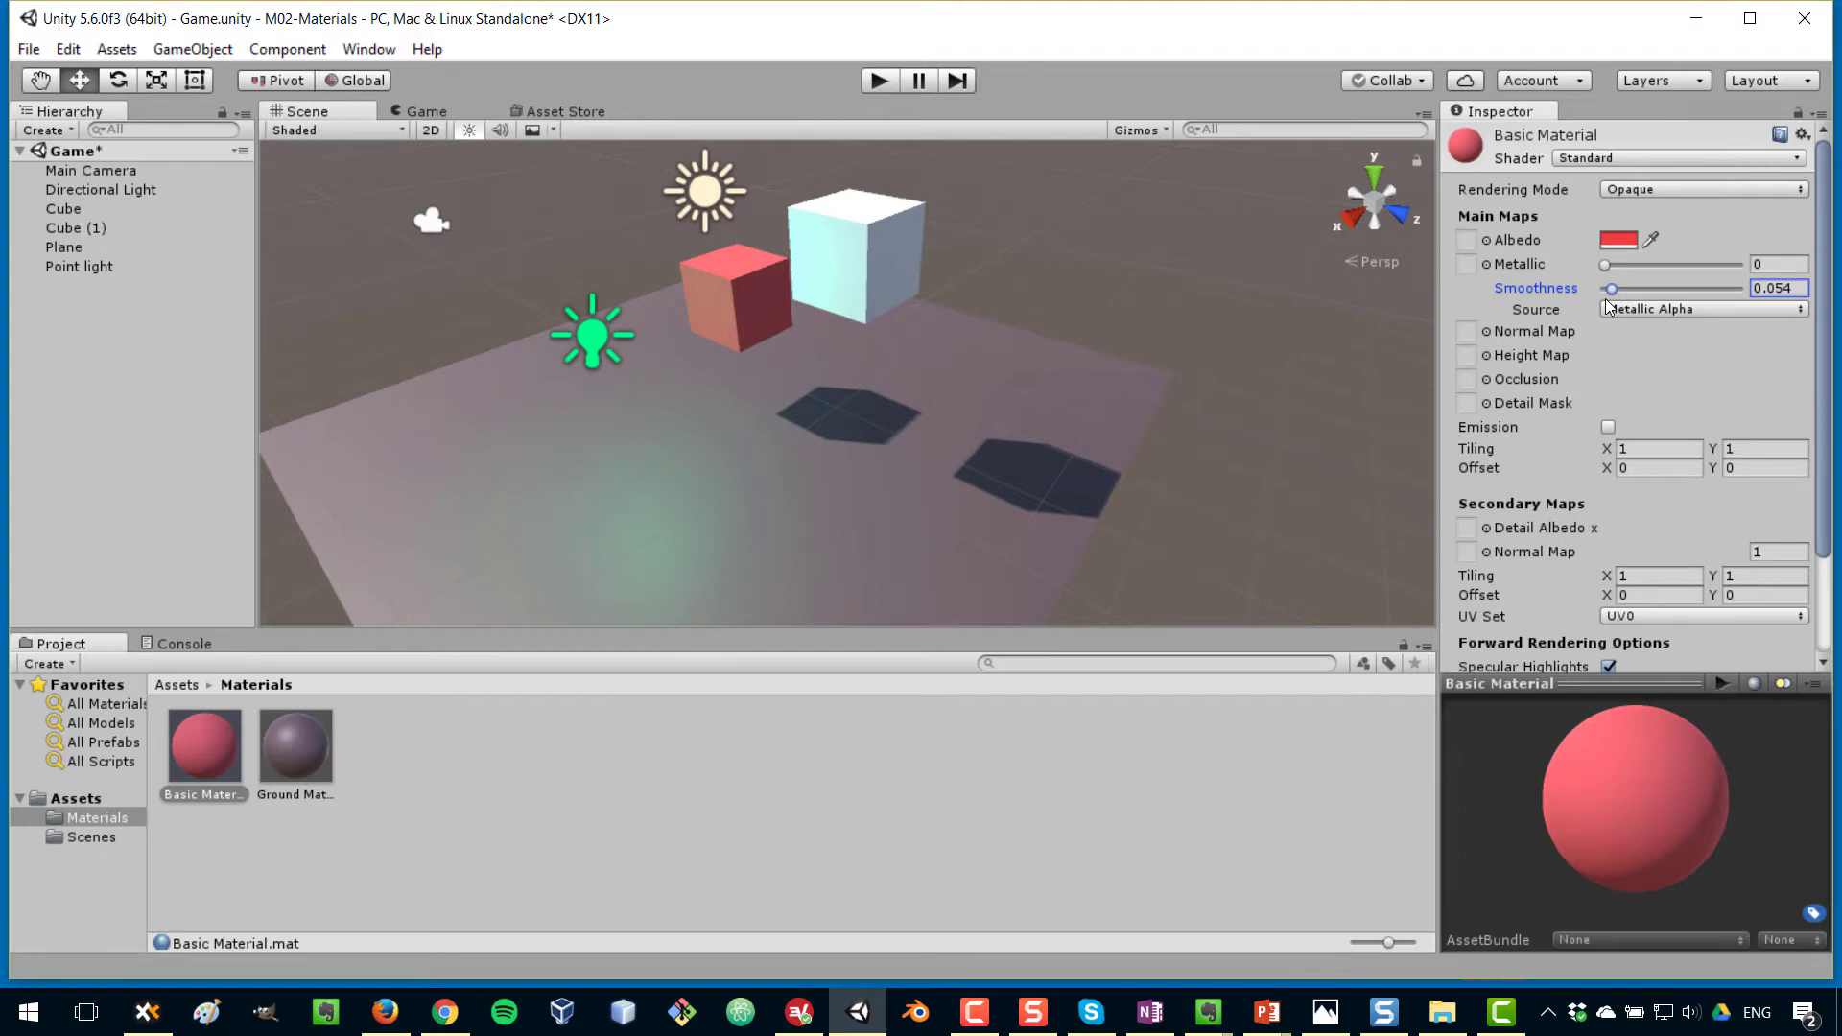
drag(1613, 287, 1715, 274)
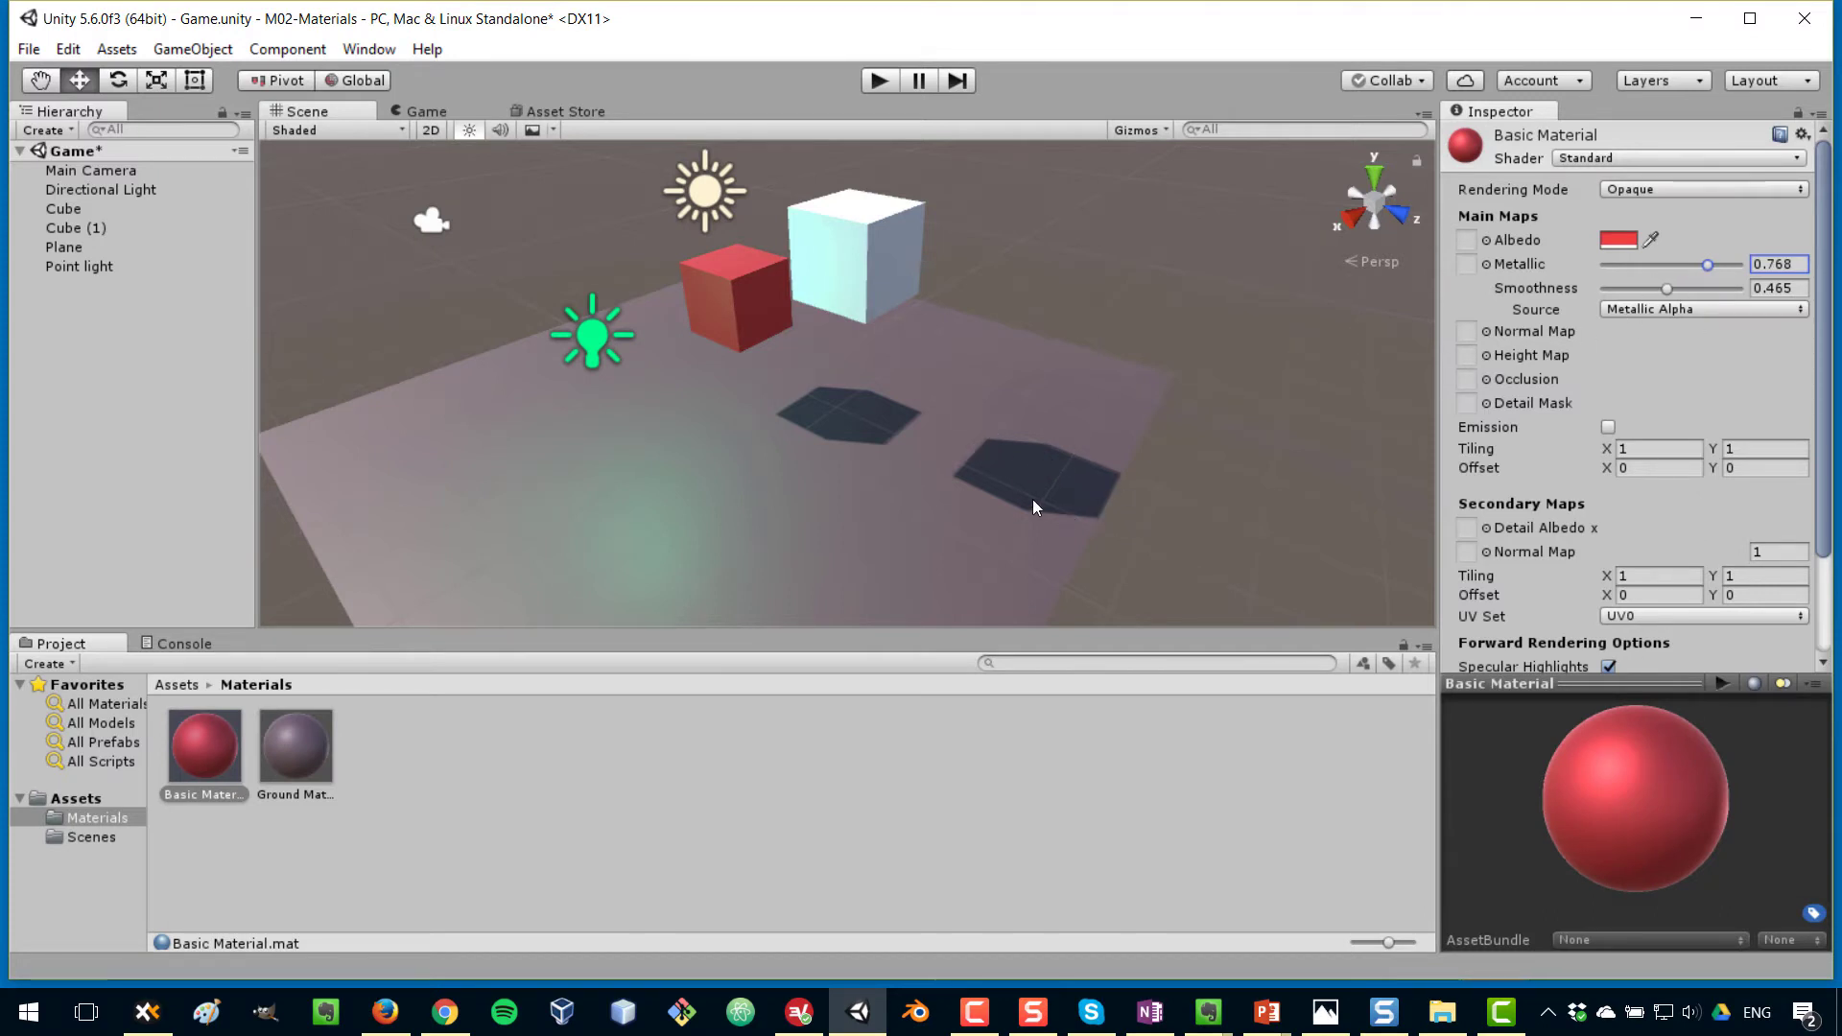
Look around the scene, then lower the red cube's Basic Material Metallic to 0.607
right_drag(1032, 499, 1004, 262)
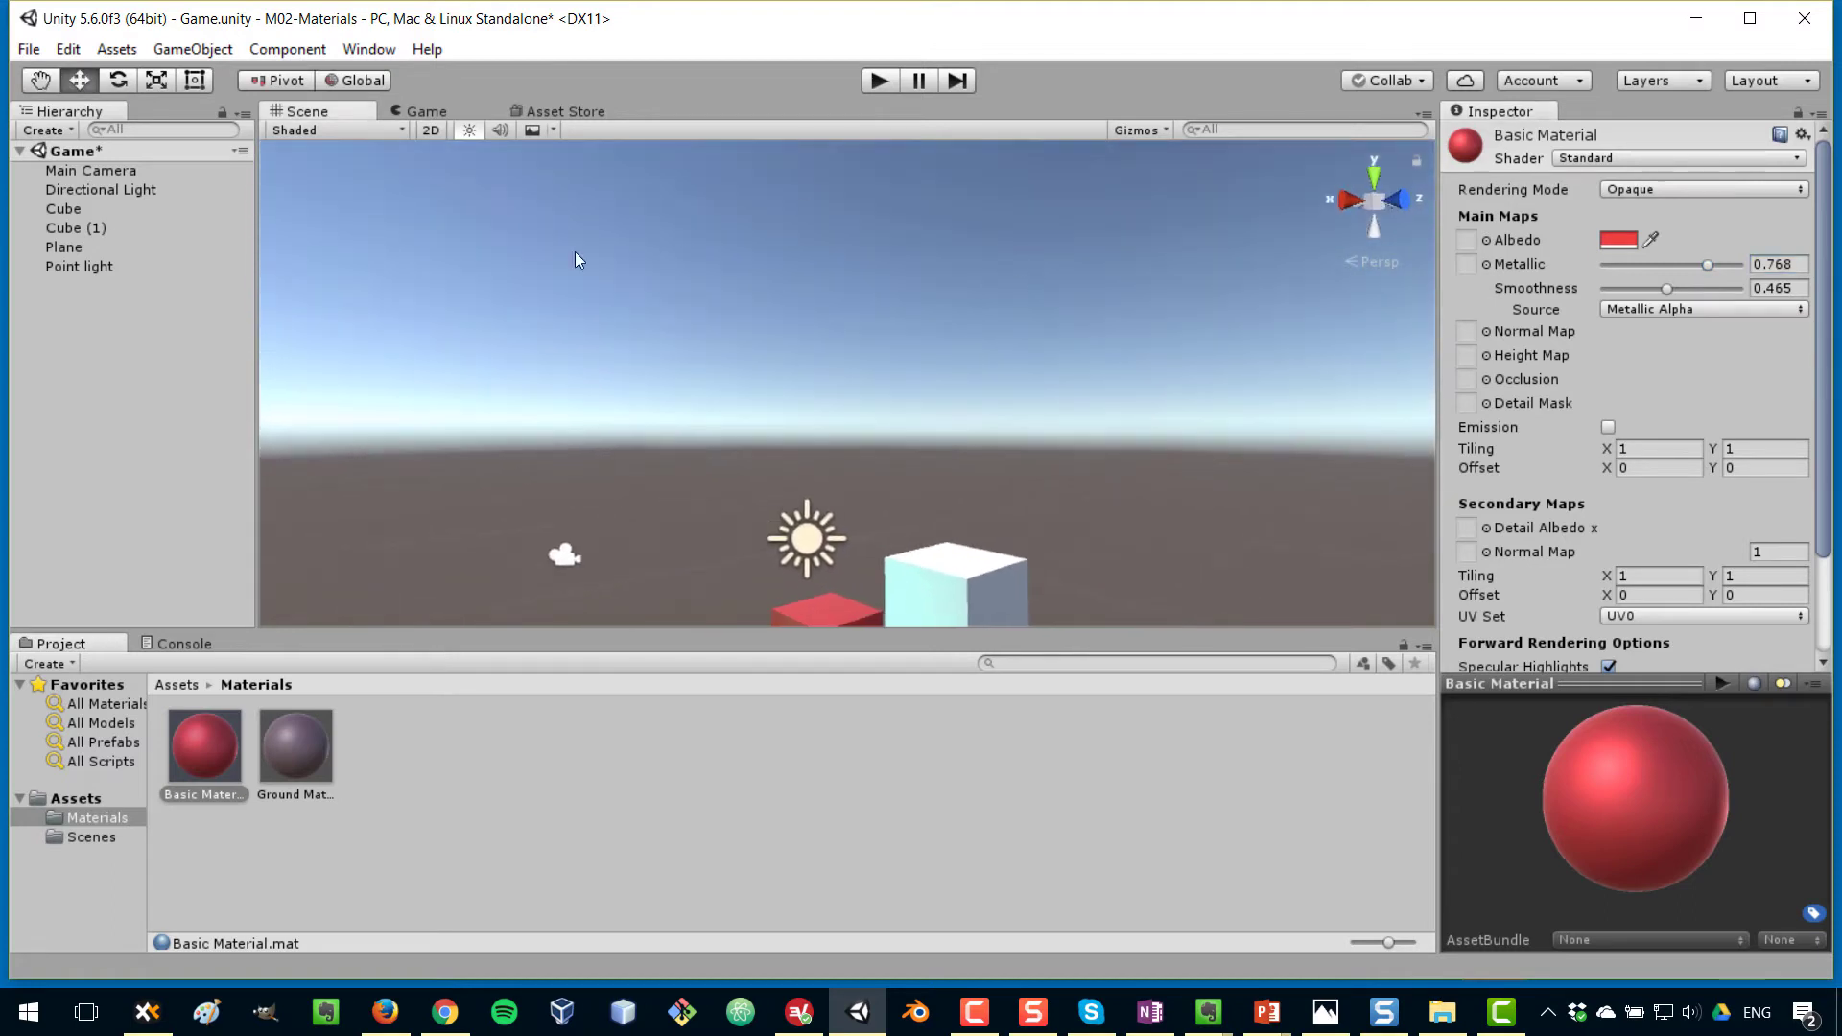
right_drag(946, 383, 1144, 502)
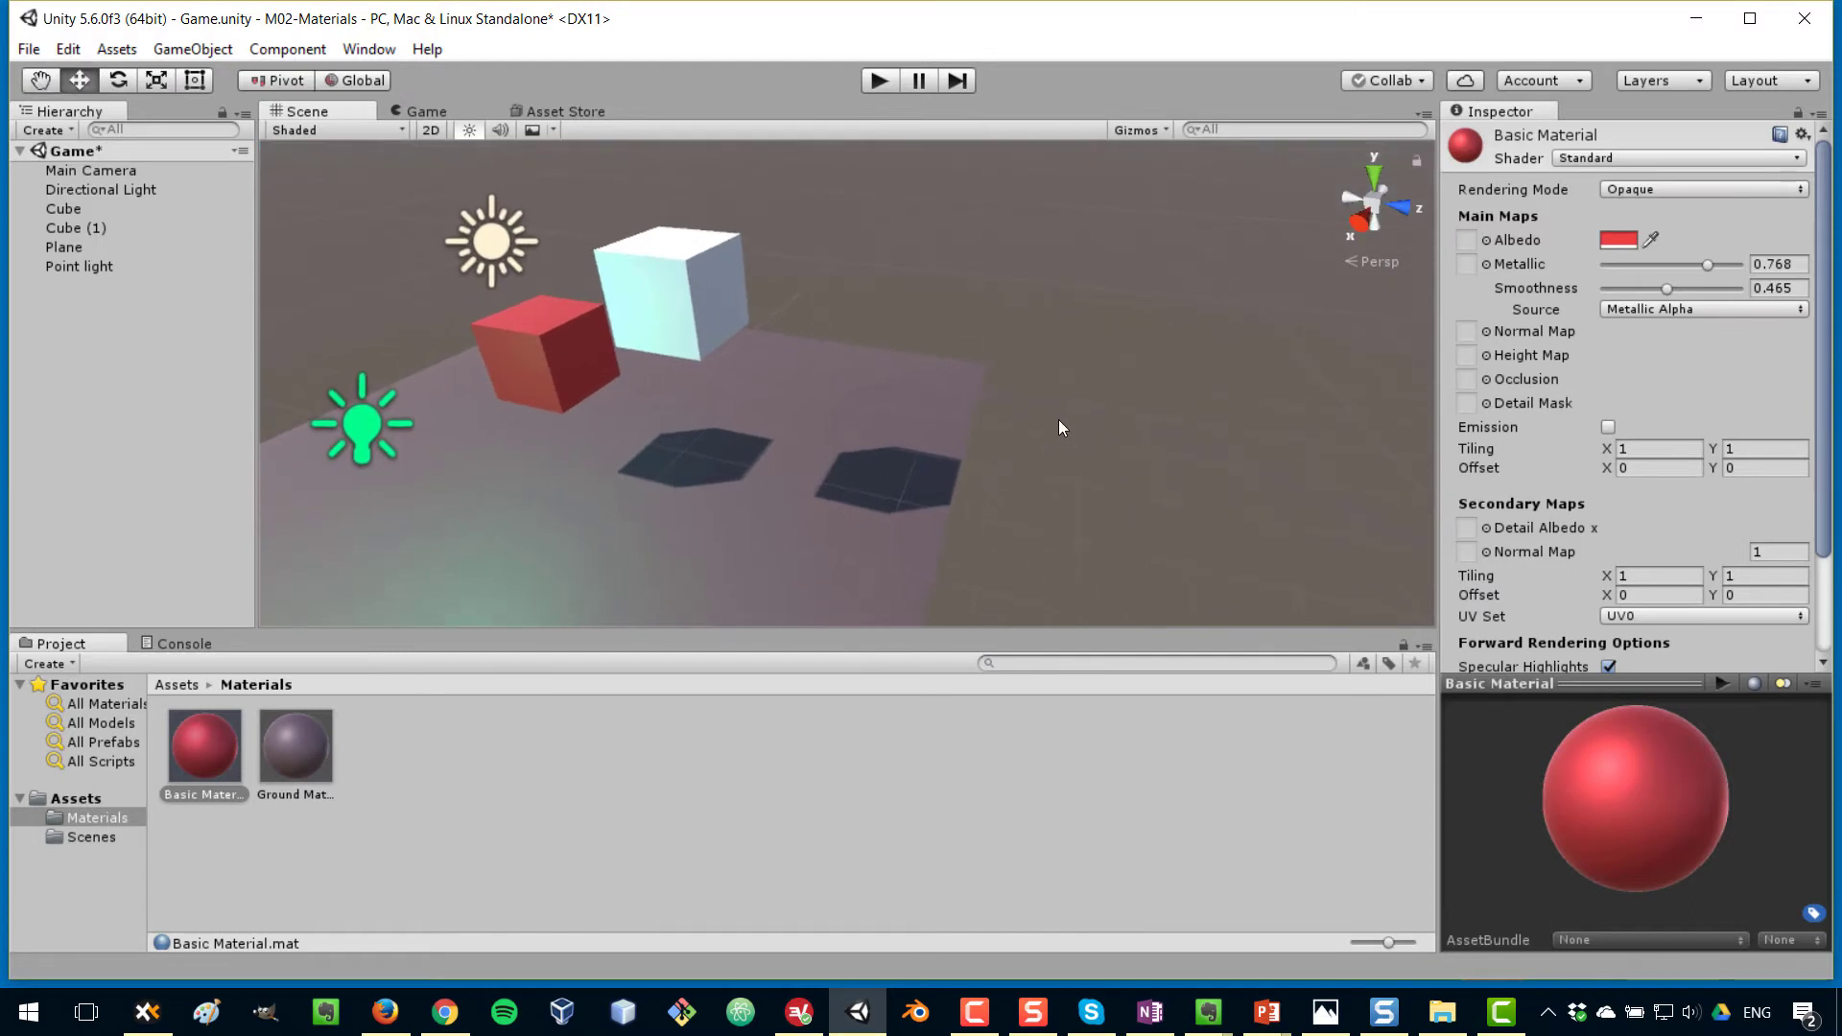
mouse_move(992, 448)
right_down()
mouse_move(1061, 465)
mouse_move(994, 418)
right_up()
drag(1702, 267, 1720, 268)
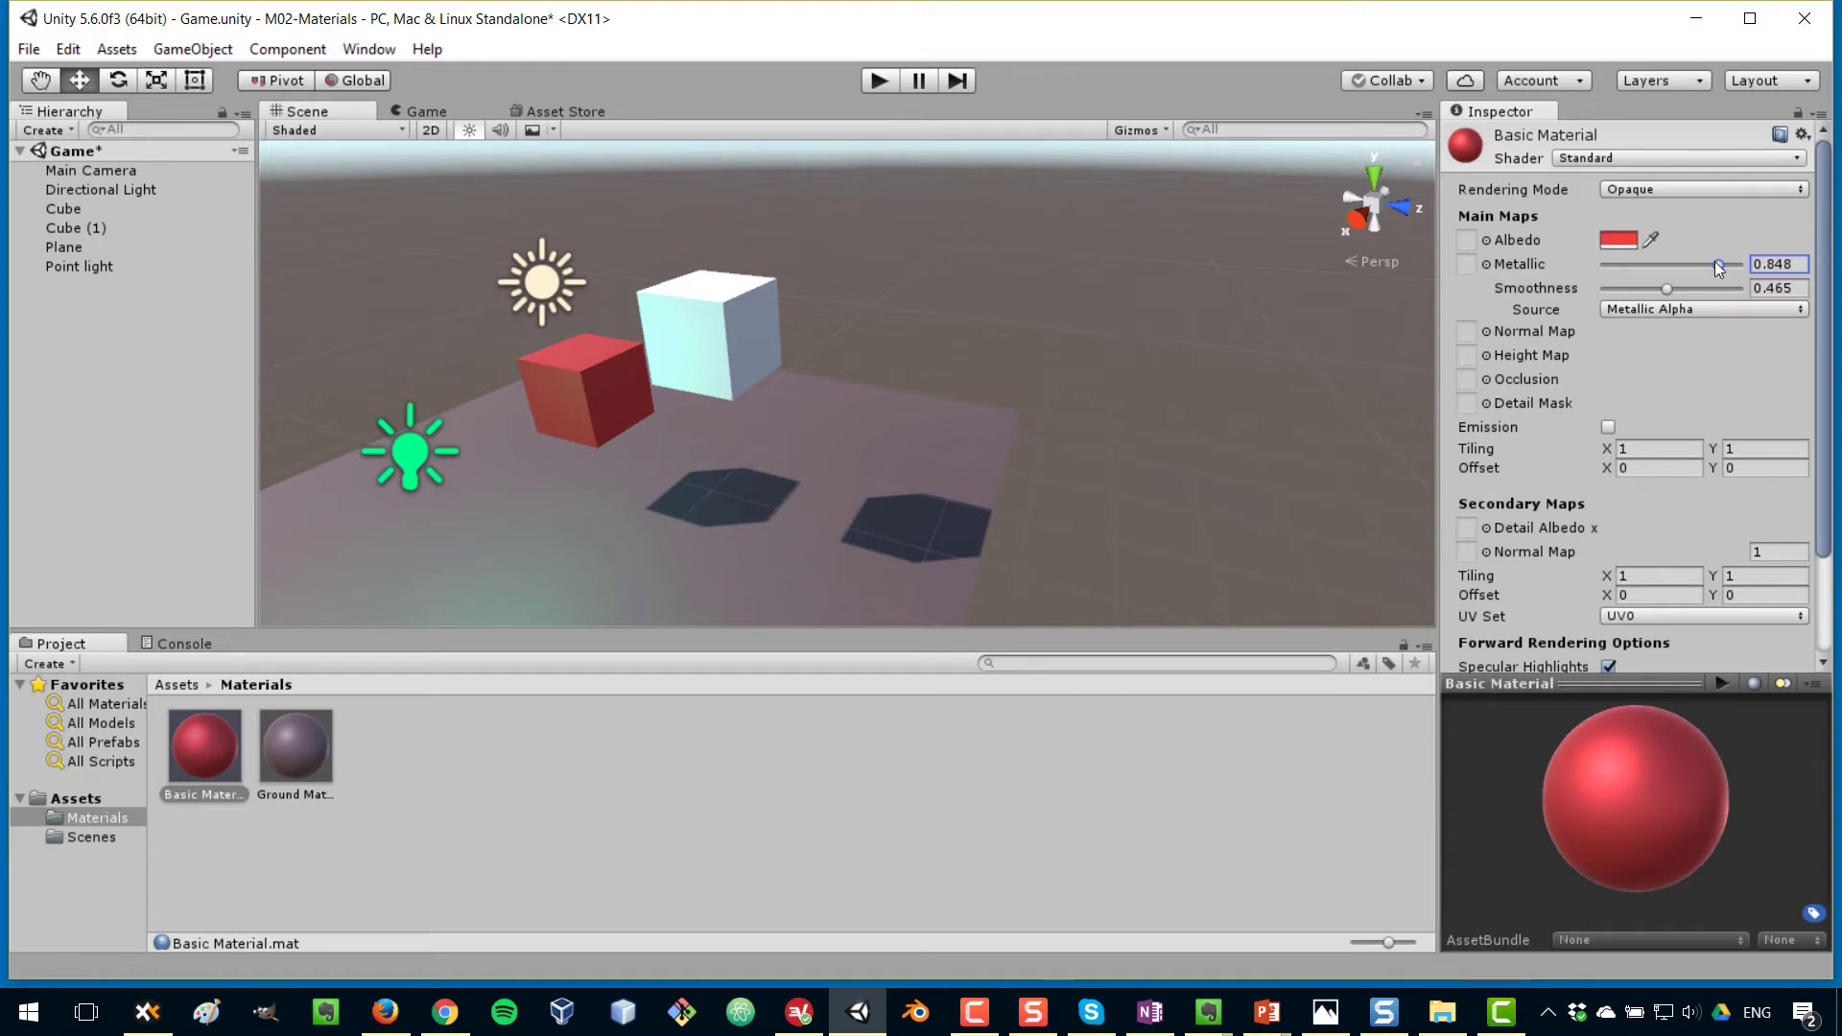
mouse_move(1714, 261)
mouse_down()
mouse_move(1620, 281)
mouse_move(1686, 278)
mouse_up()
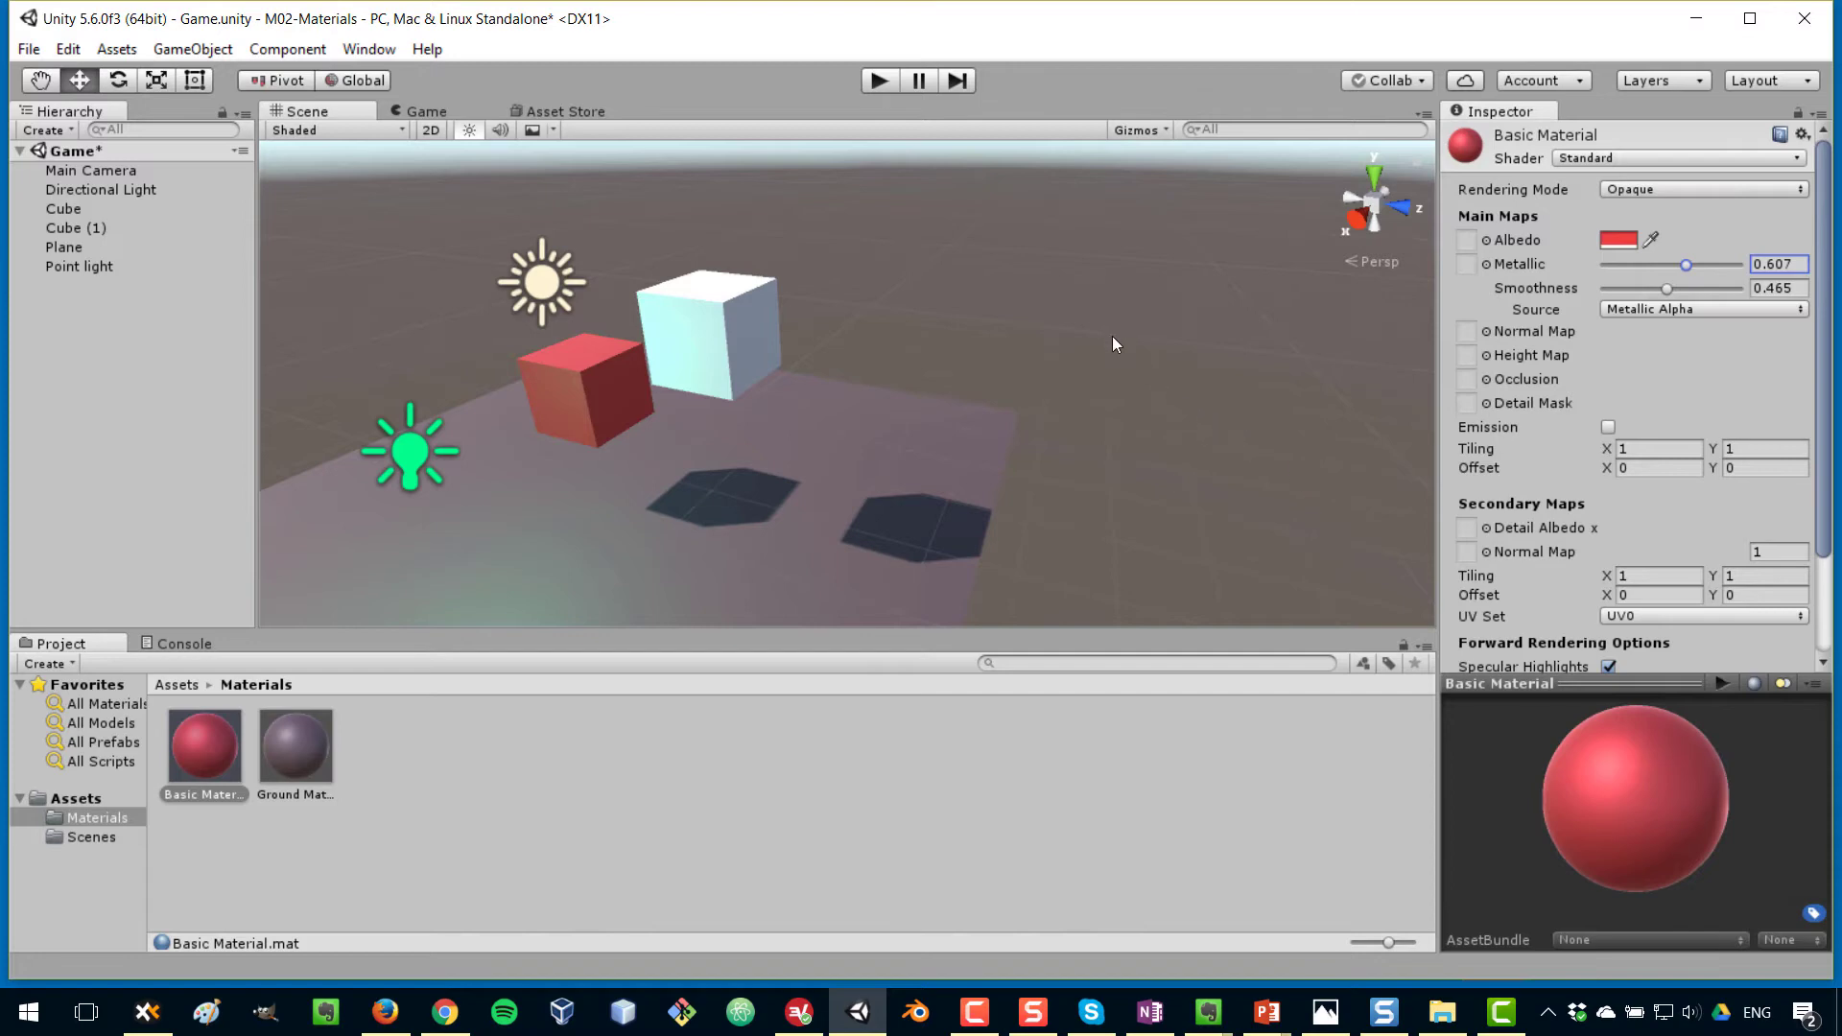
Create a material named 'Emissive Material', then give Ground Material Smoothness 0 and Metallic 0.696
click(484, 782)
right_click(408, 769)
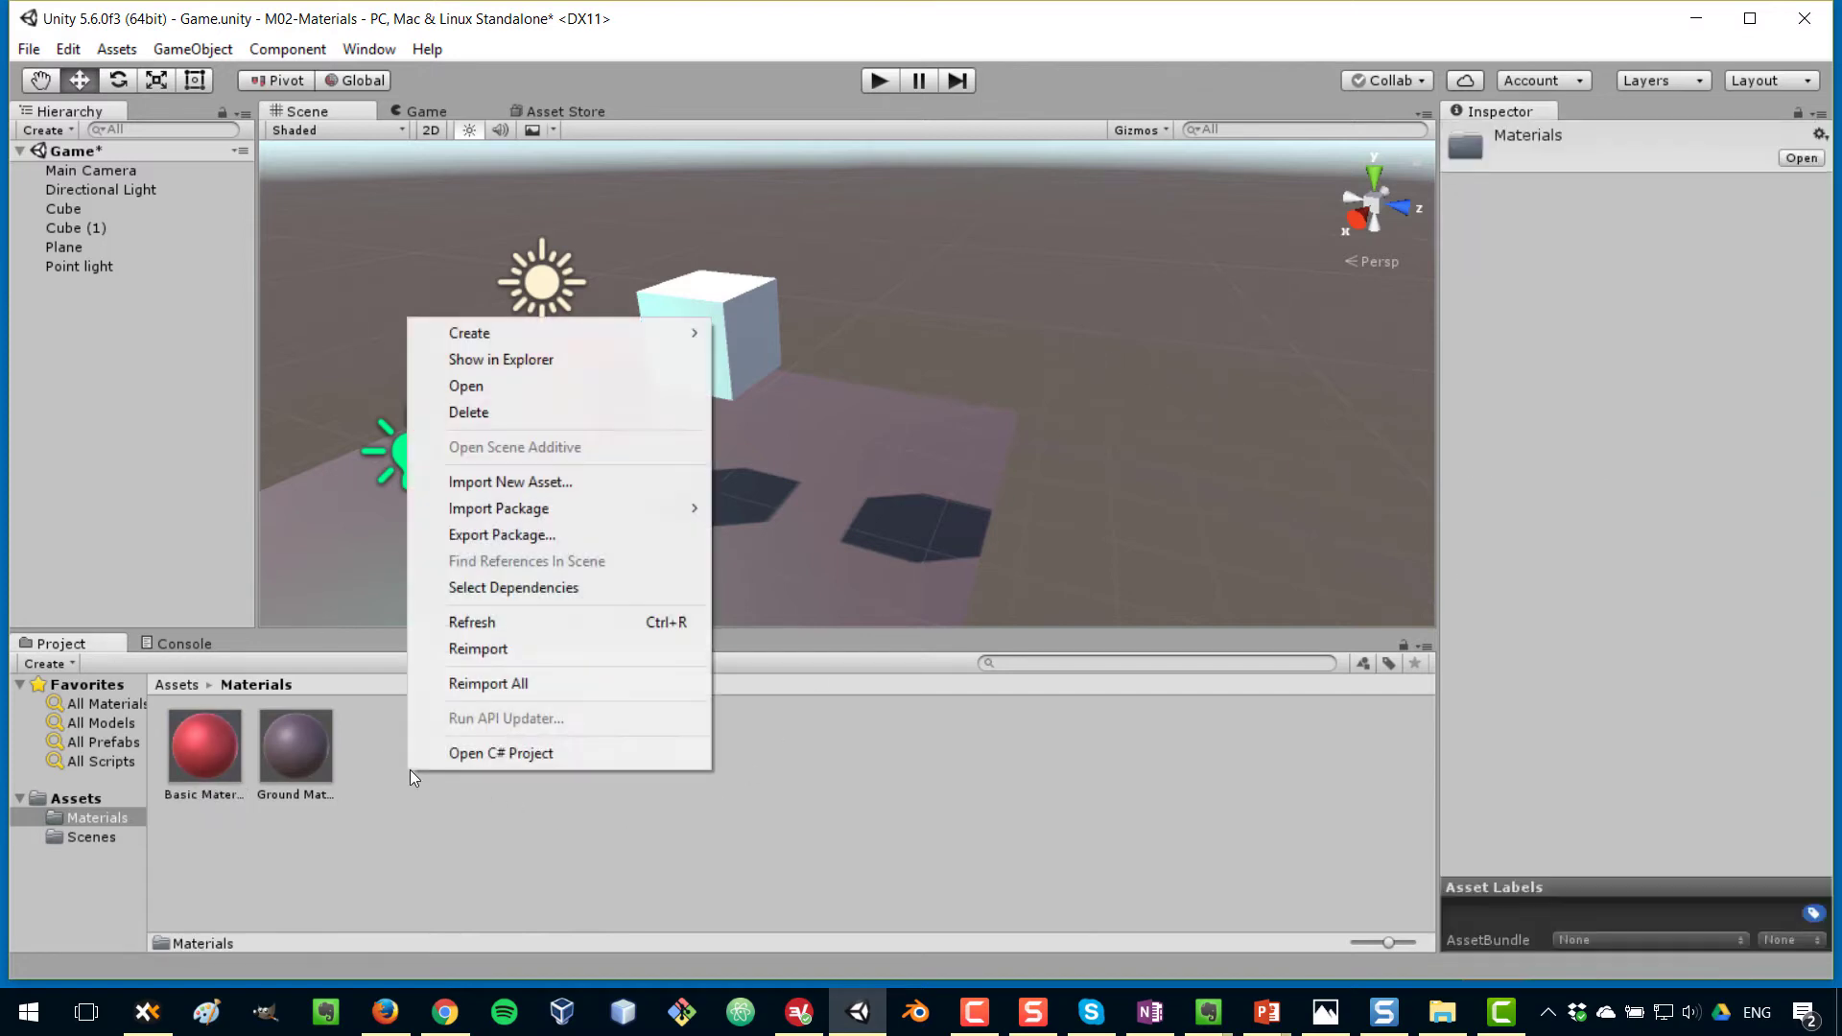
mouse_move(623, 333)
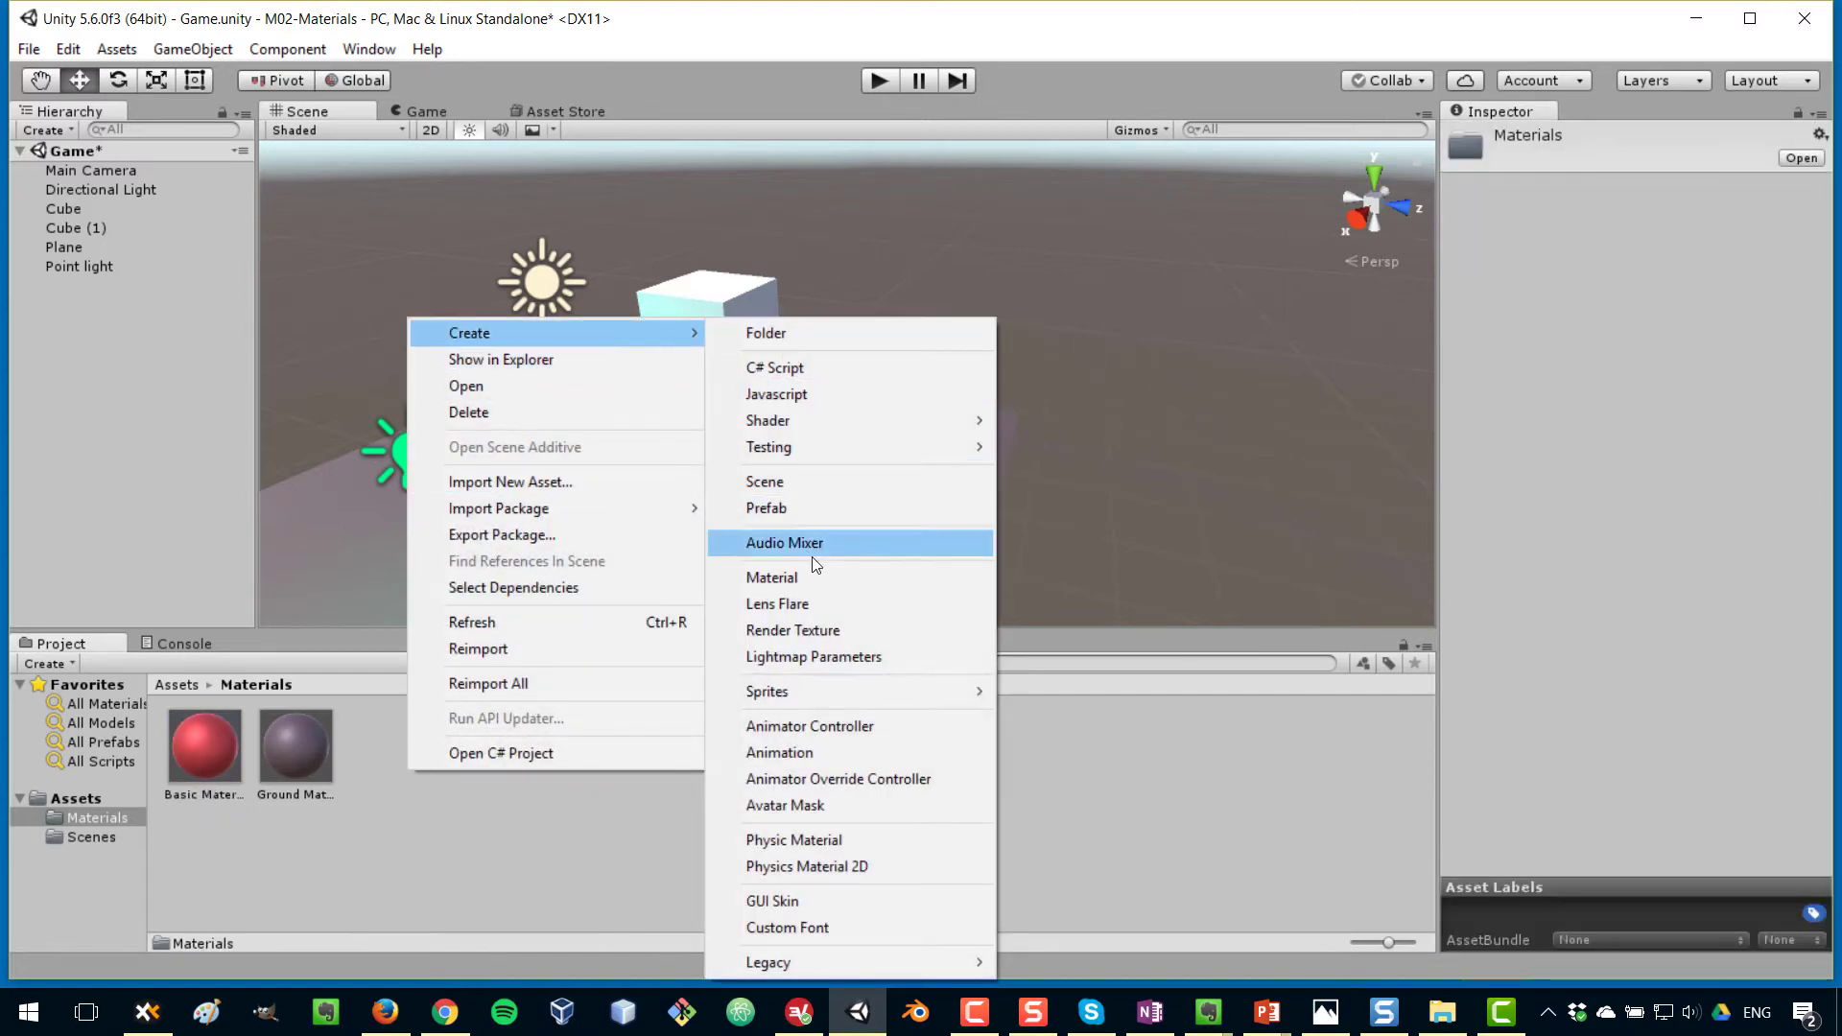
click(771, 577)
text(Emissive Materia)
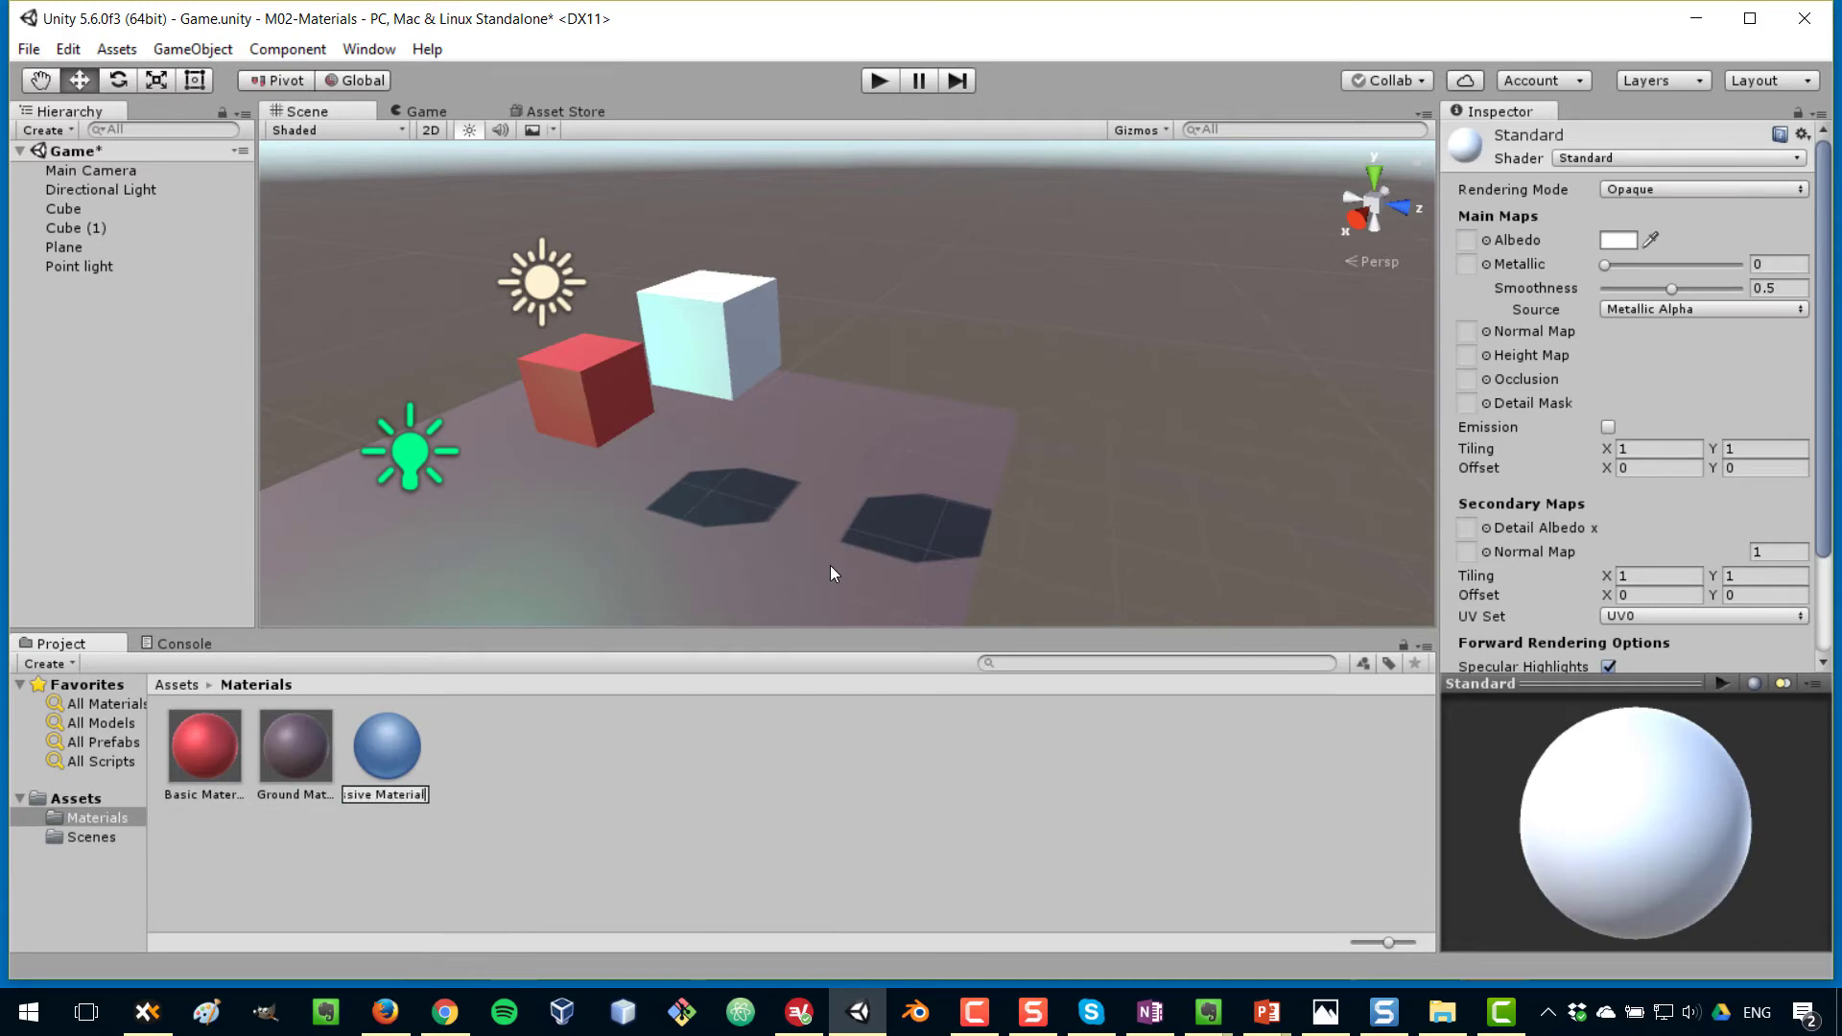
text(l)
key(Return)
click(393, 749)
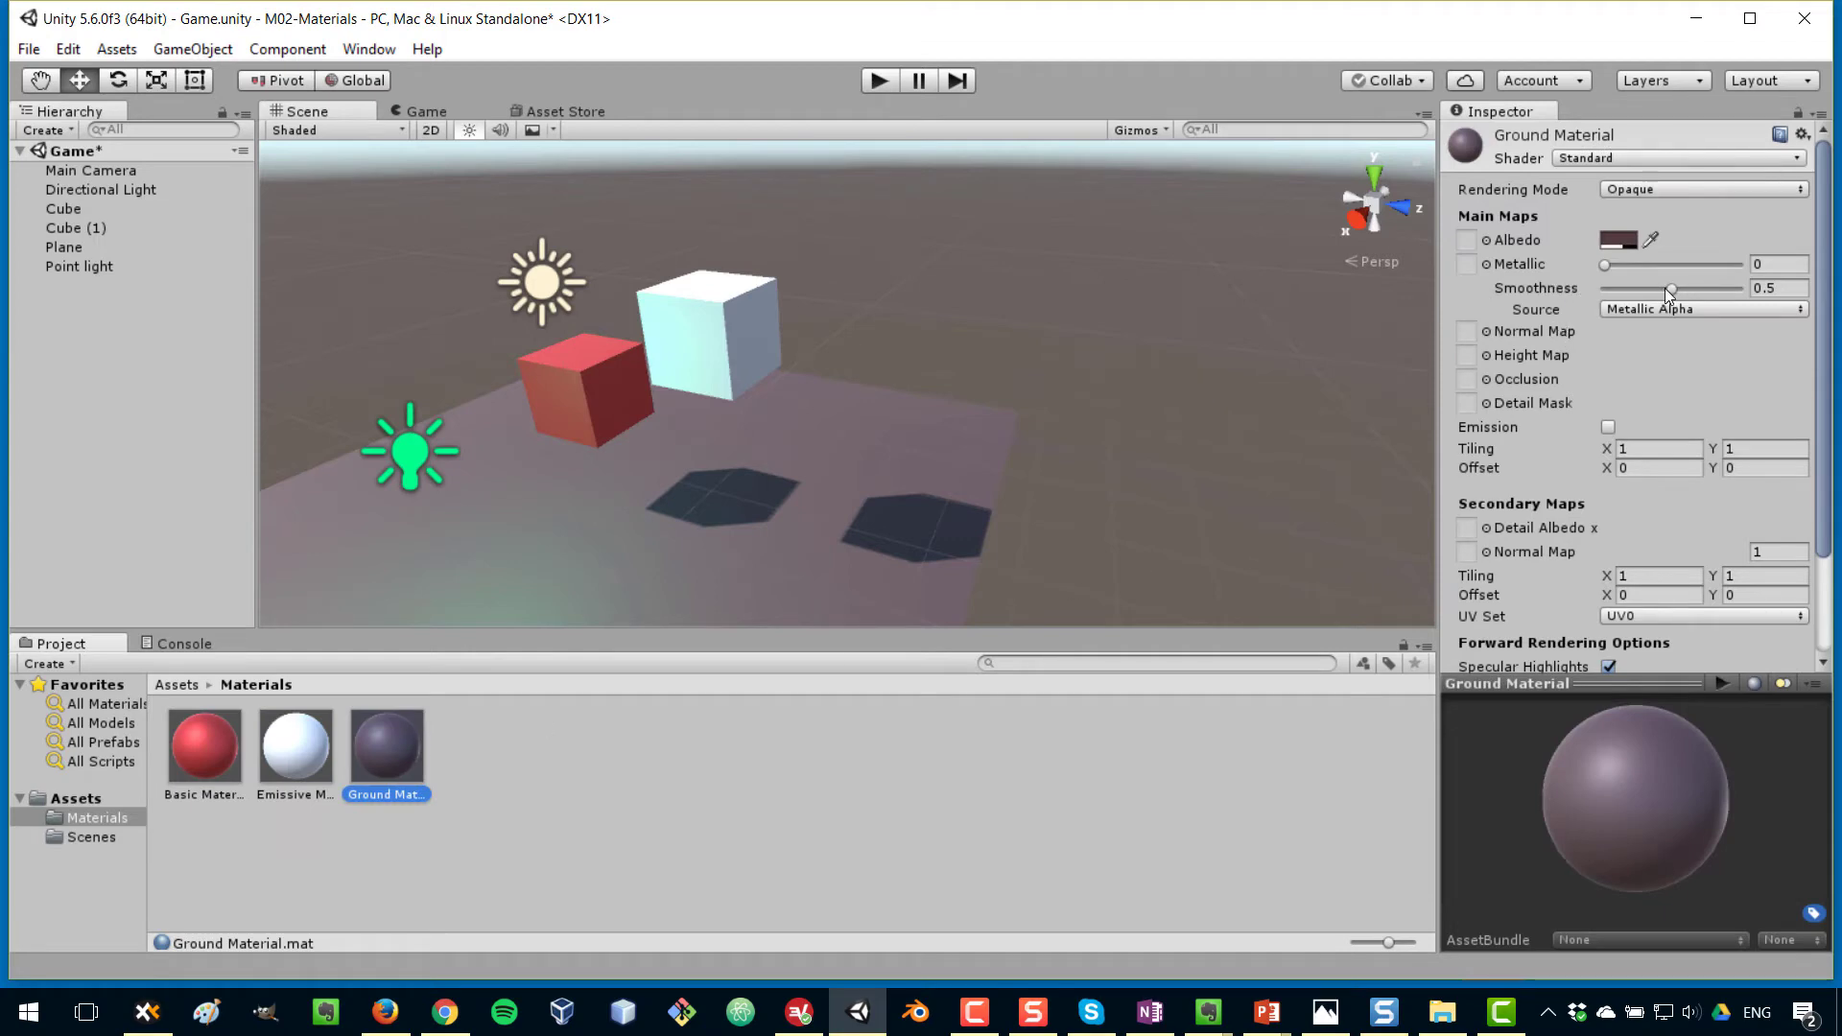
drag(1674, 291, 1697, 261)
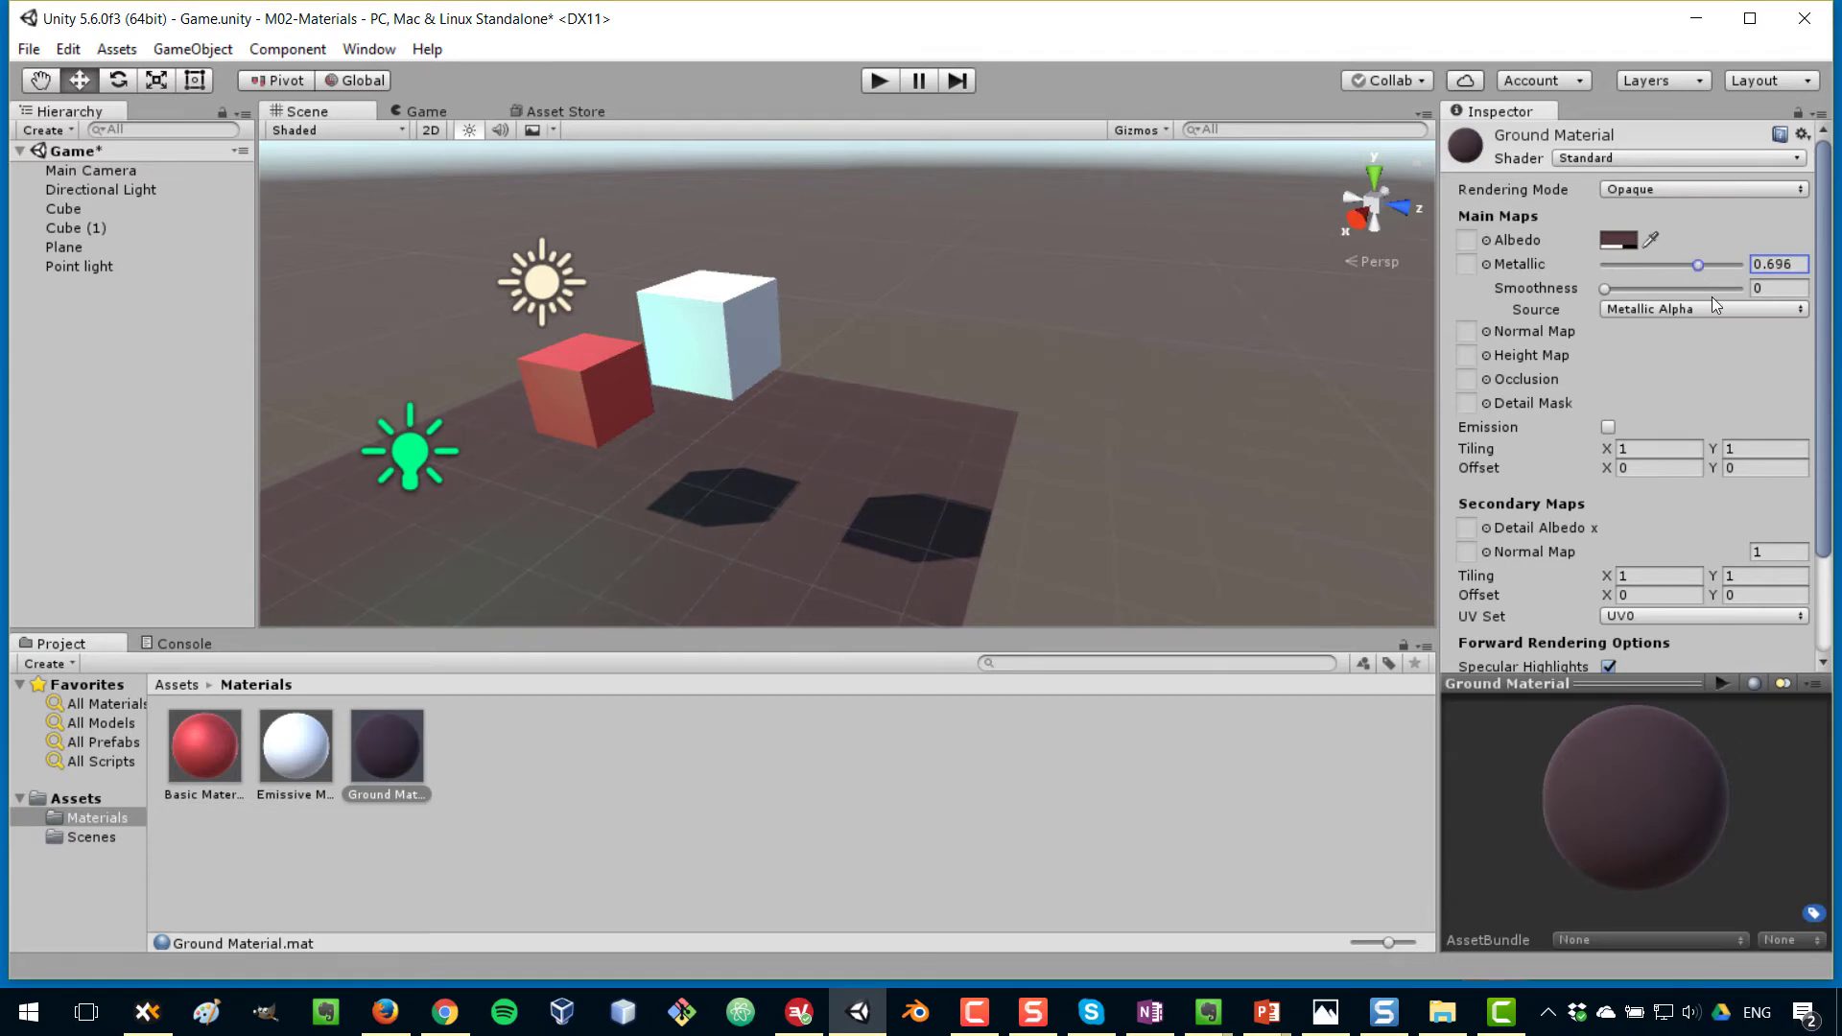
Enable emission on Emissive Material and set its emission colour to bright green
click(306, 748)
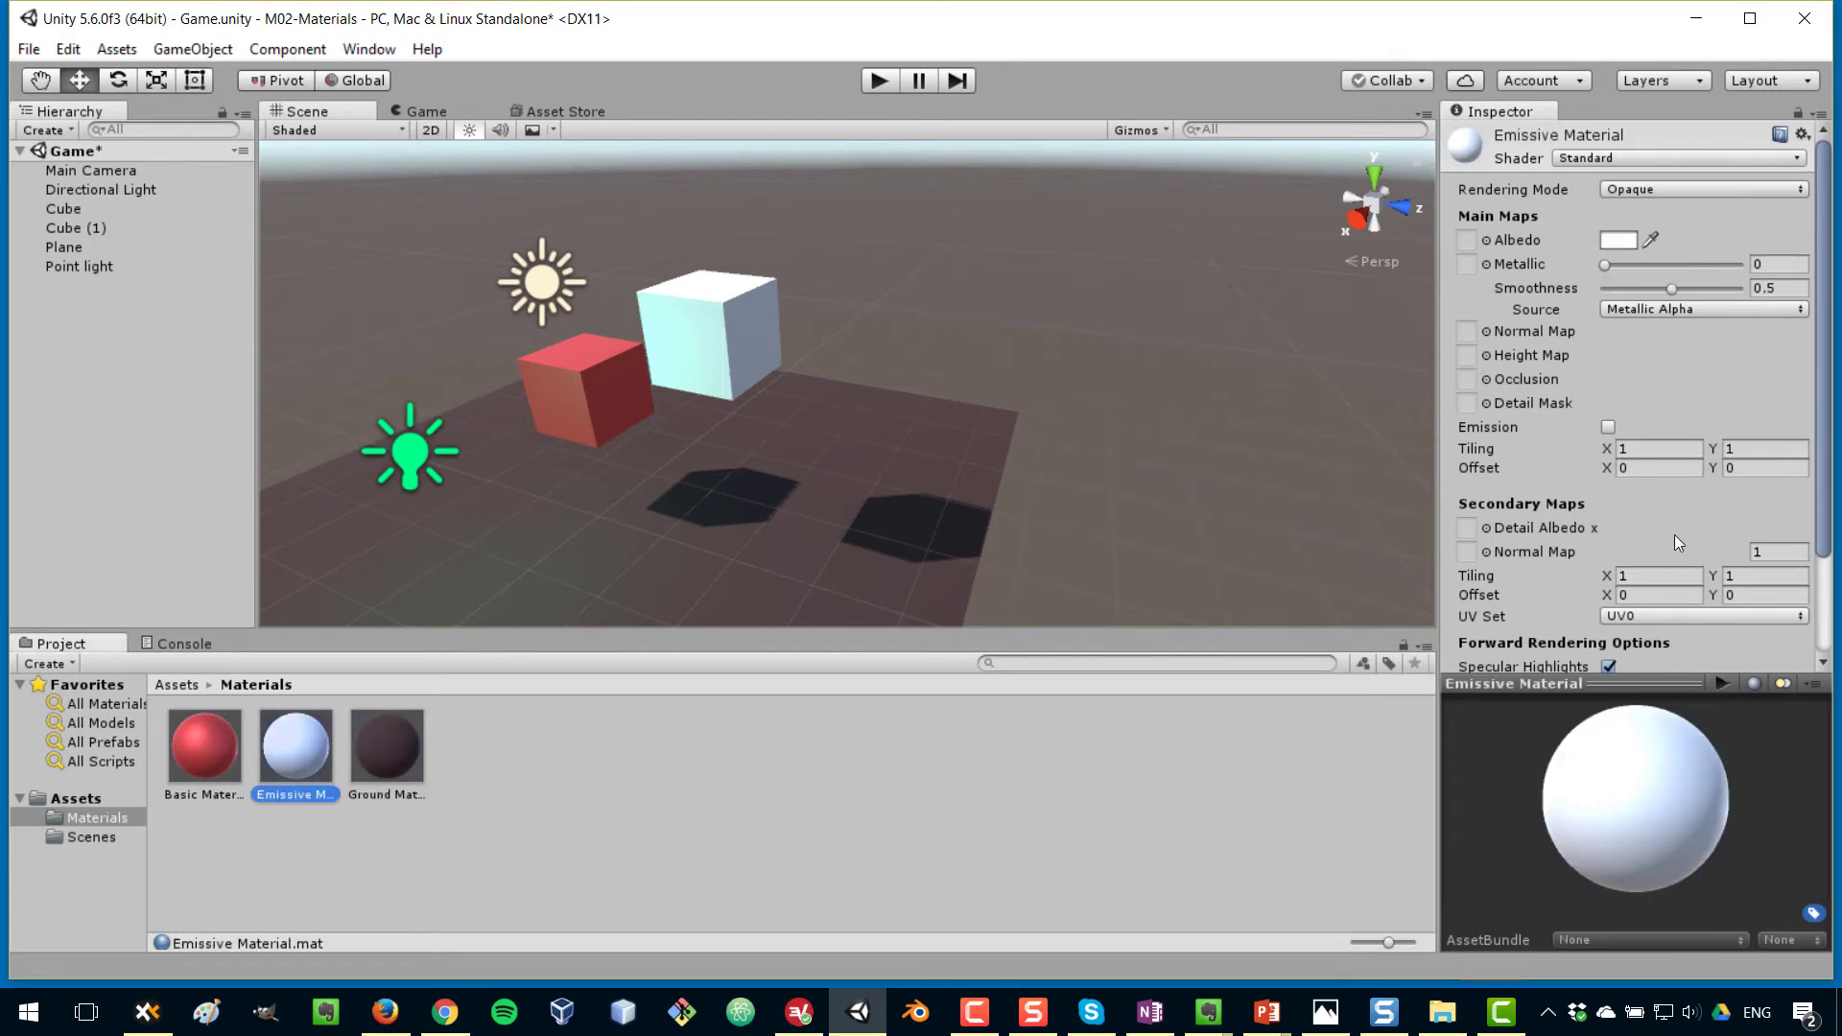
scroll(1675, 489, down, 2)
click(1609, 355)
click(1619, 376)
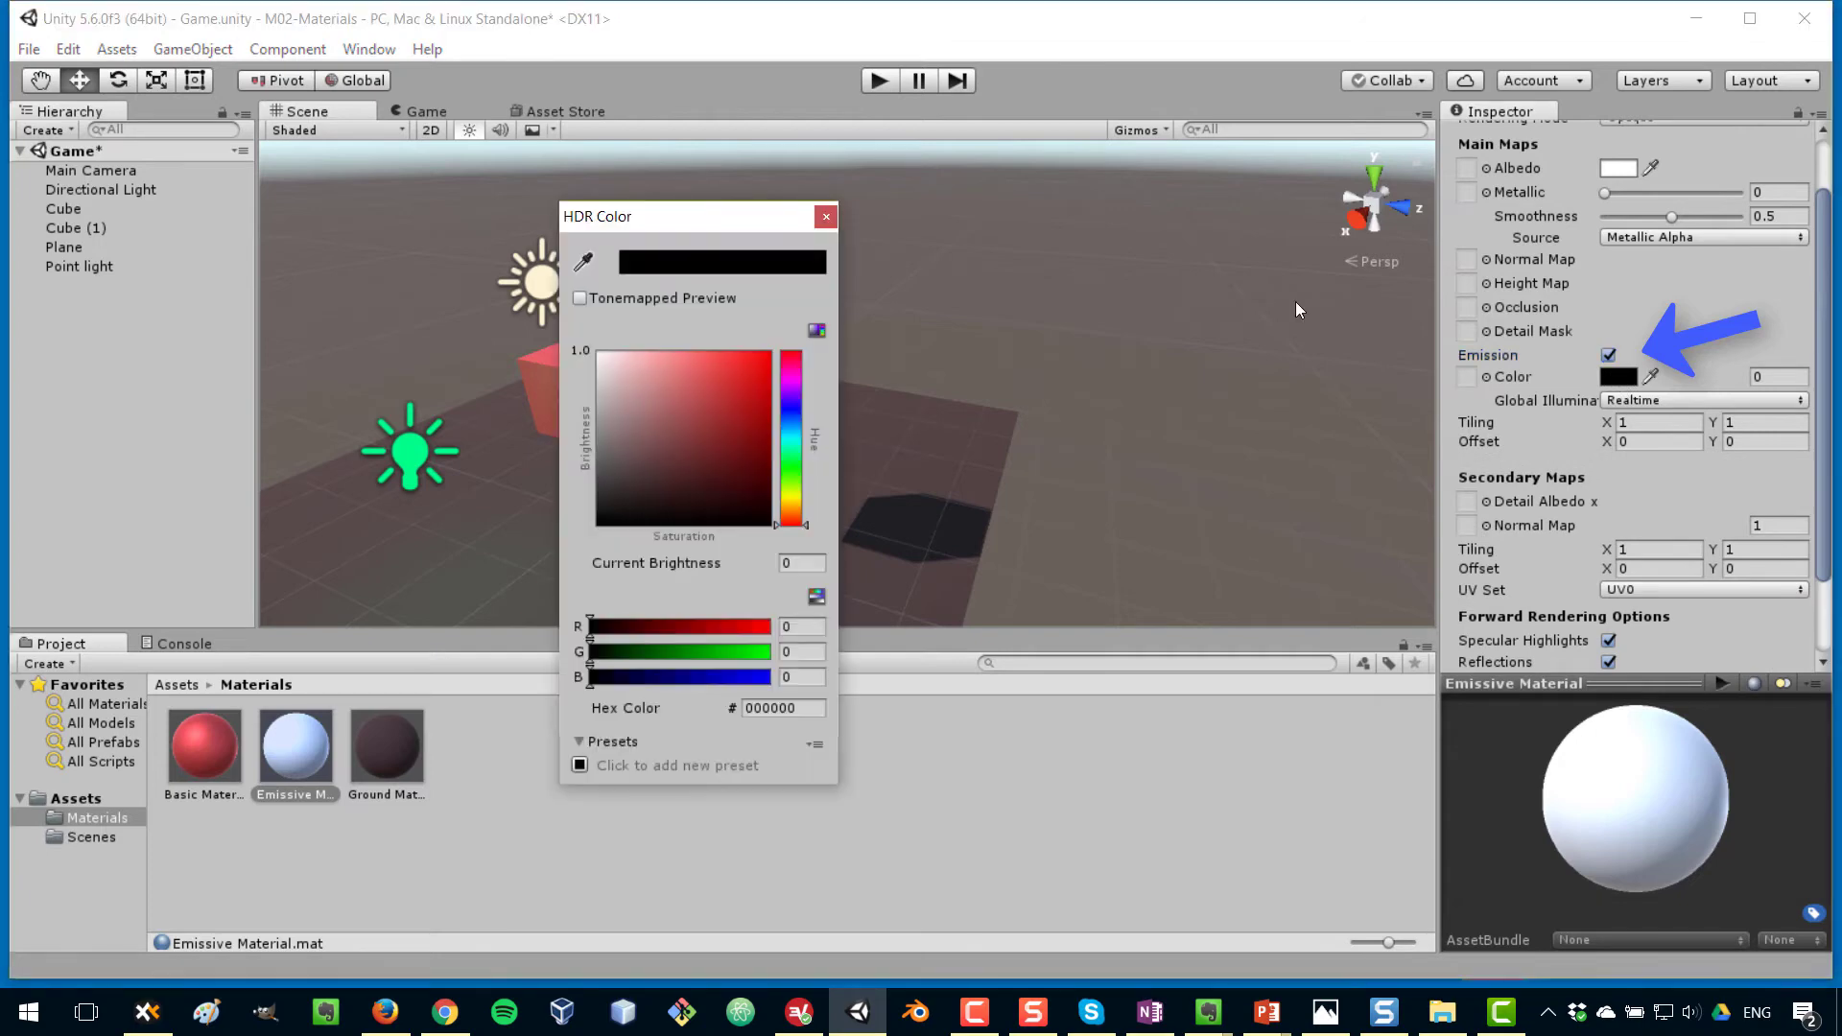
click(791, 466)
mouse_move(633, 381)
mouse_down()
mouse_move(741, 364)
mouse_move(727, 347)
mouse_move(751, 397)
mouse_move(765, 388)
mouse_up()
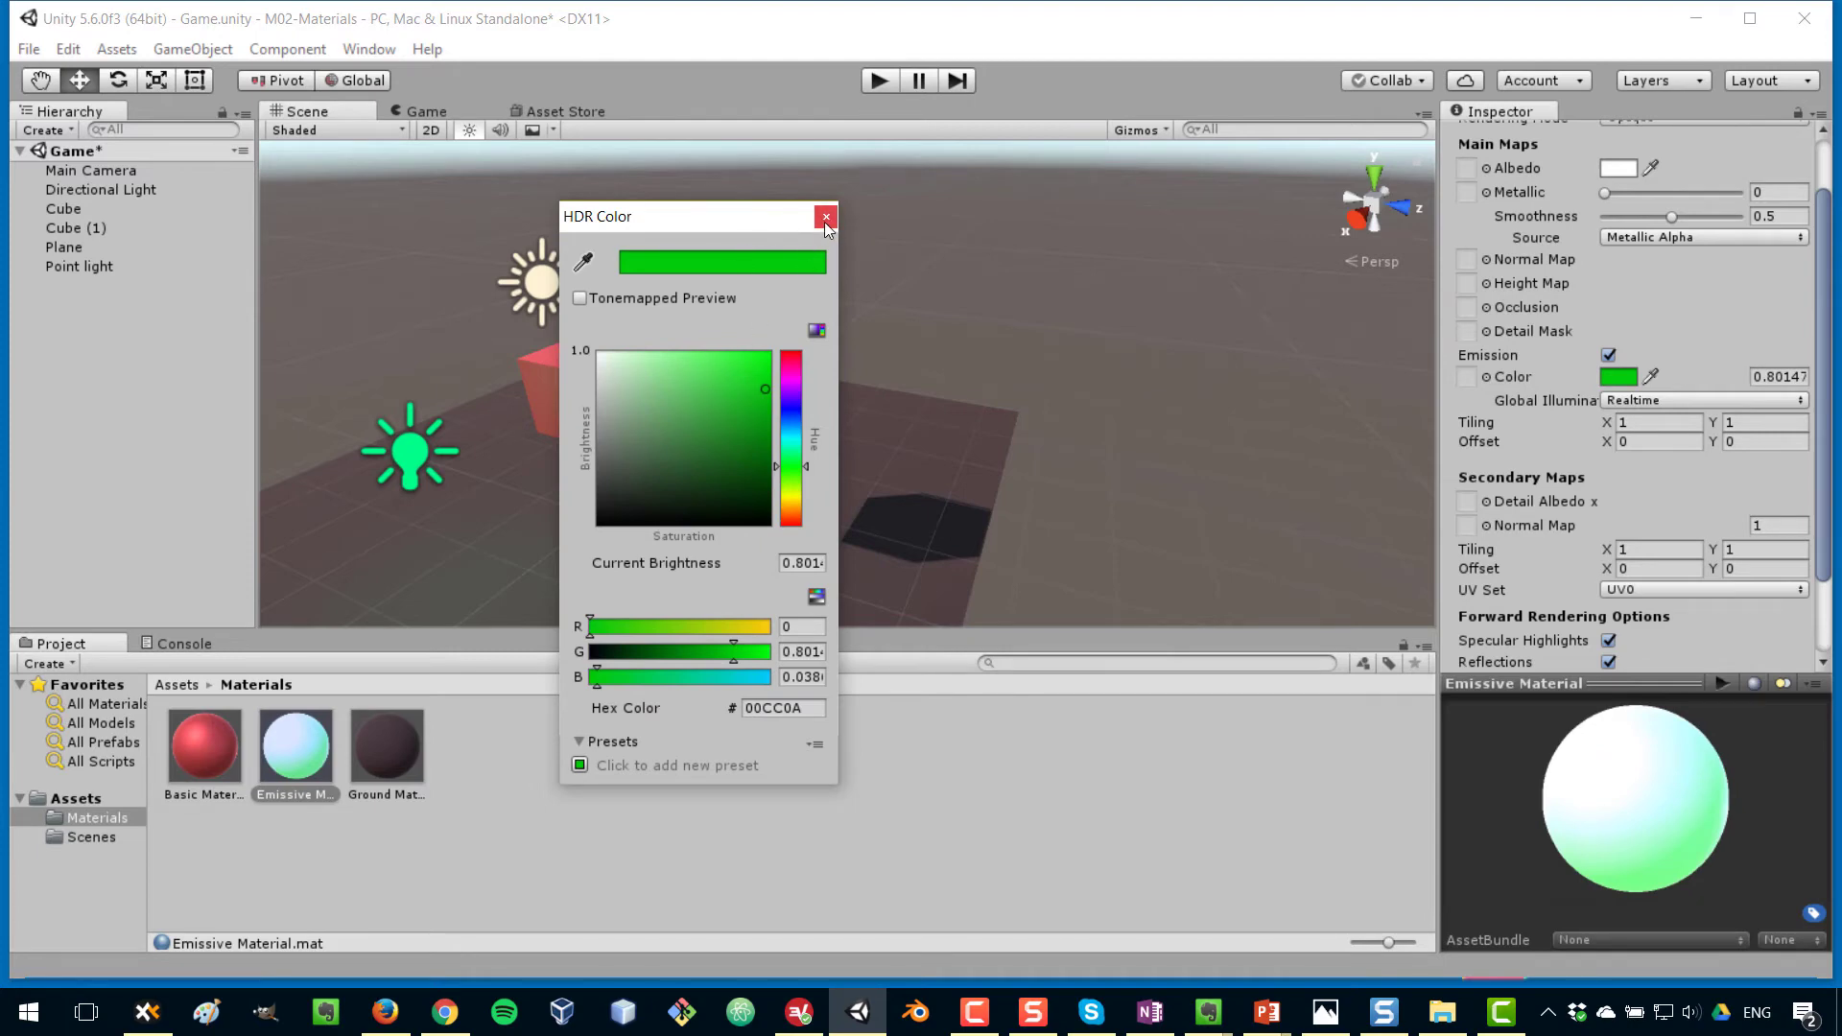
click(825, 219)
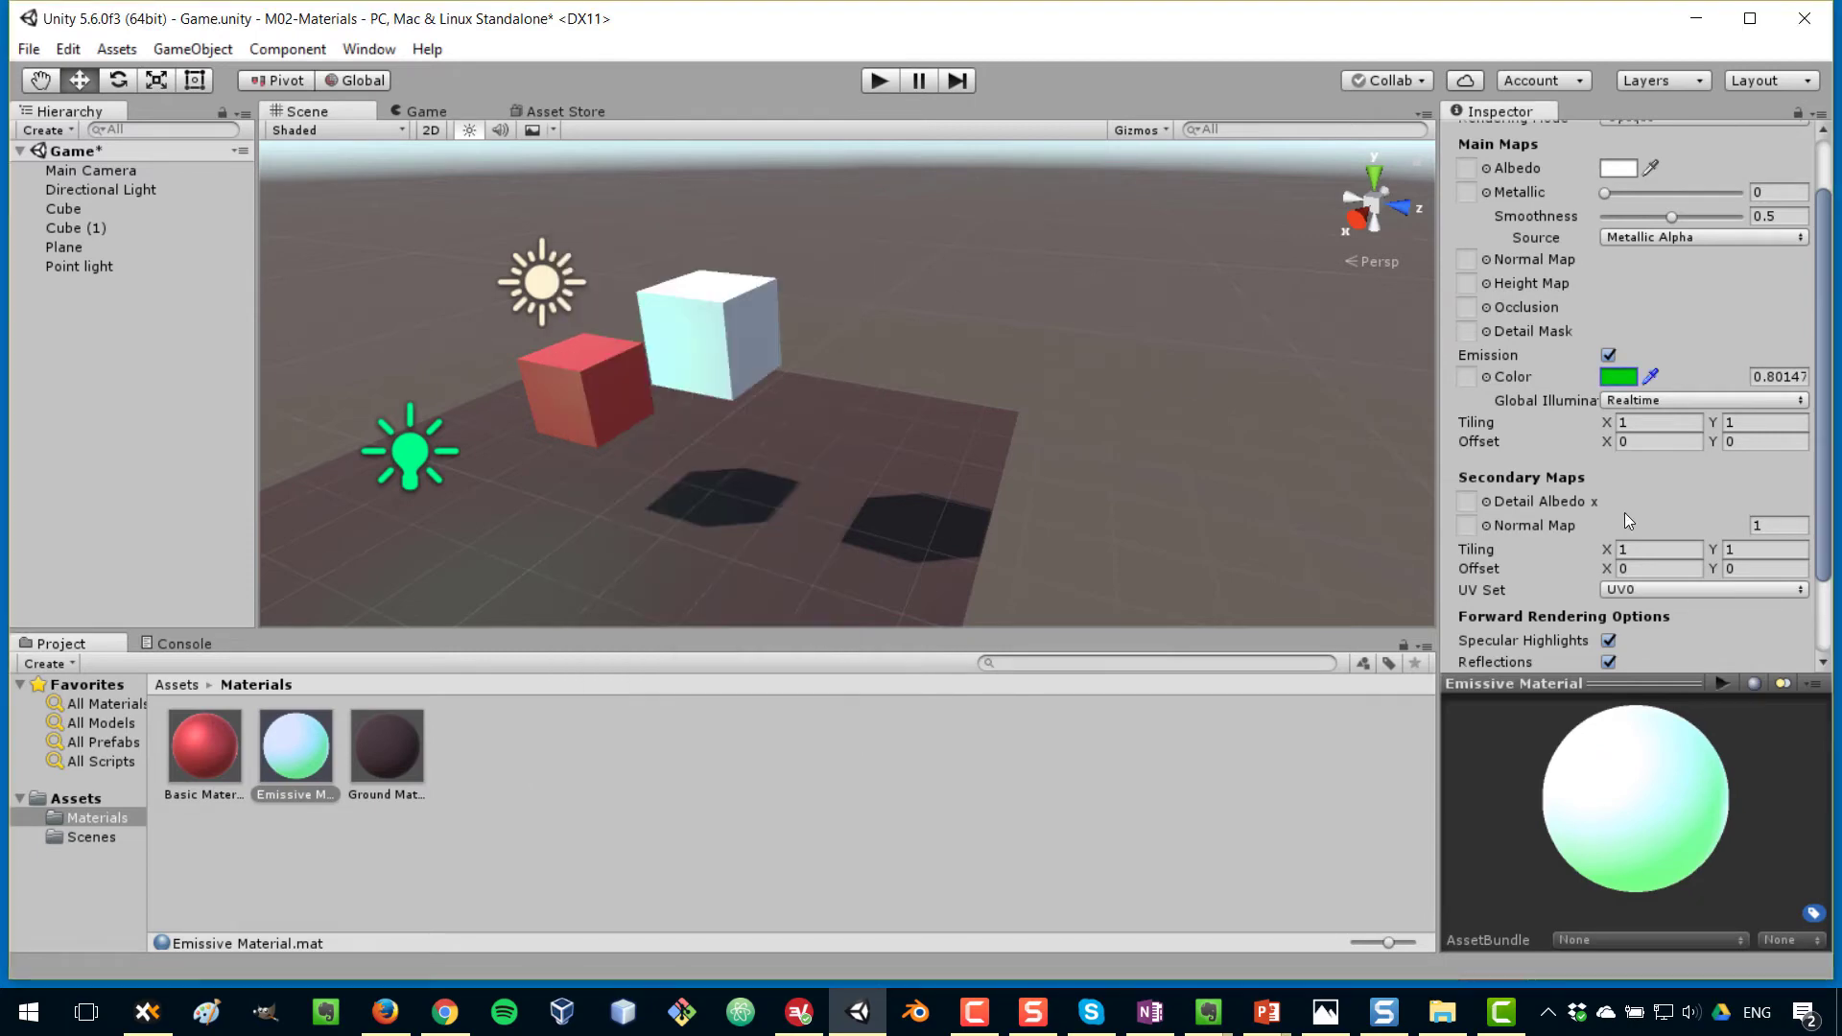
Set Emissive Material's Albedo base colour to light green
click(1625, 171)
drag(783, 440, 783, 424)
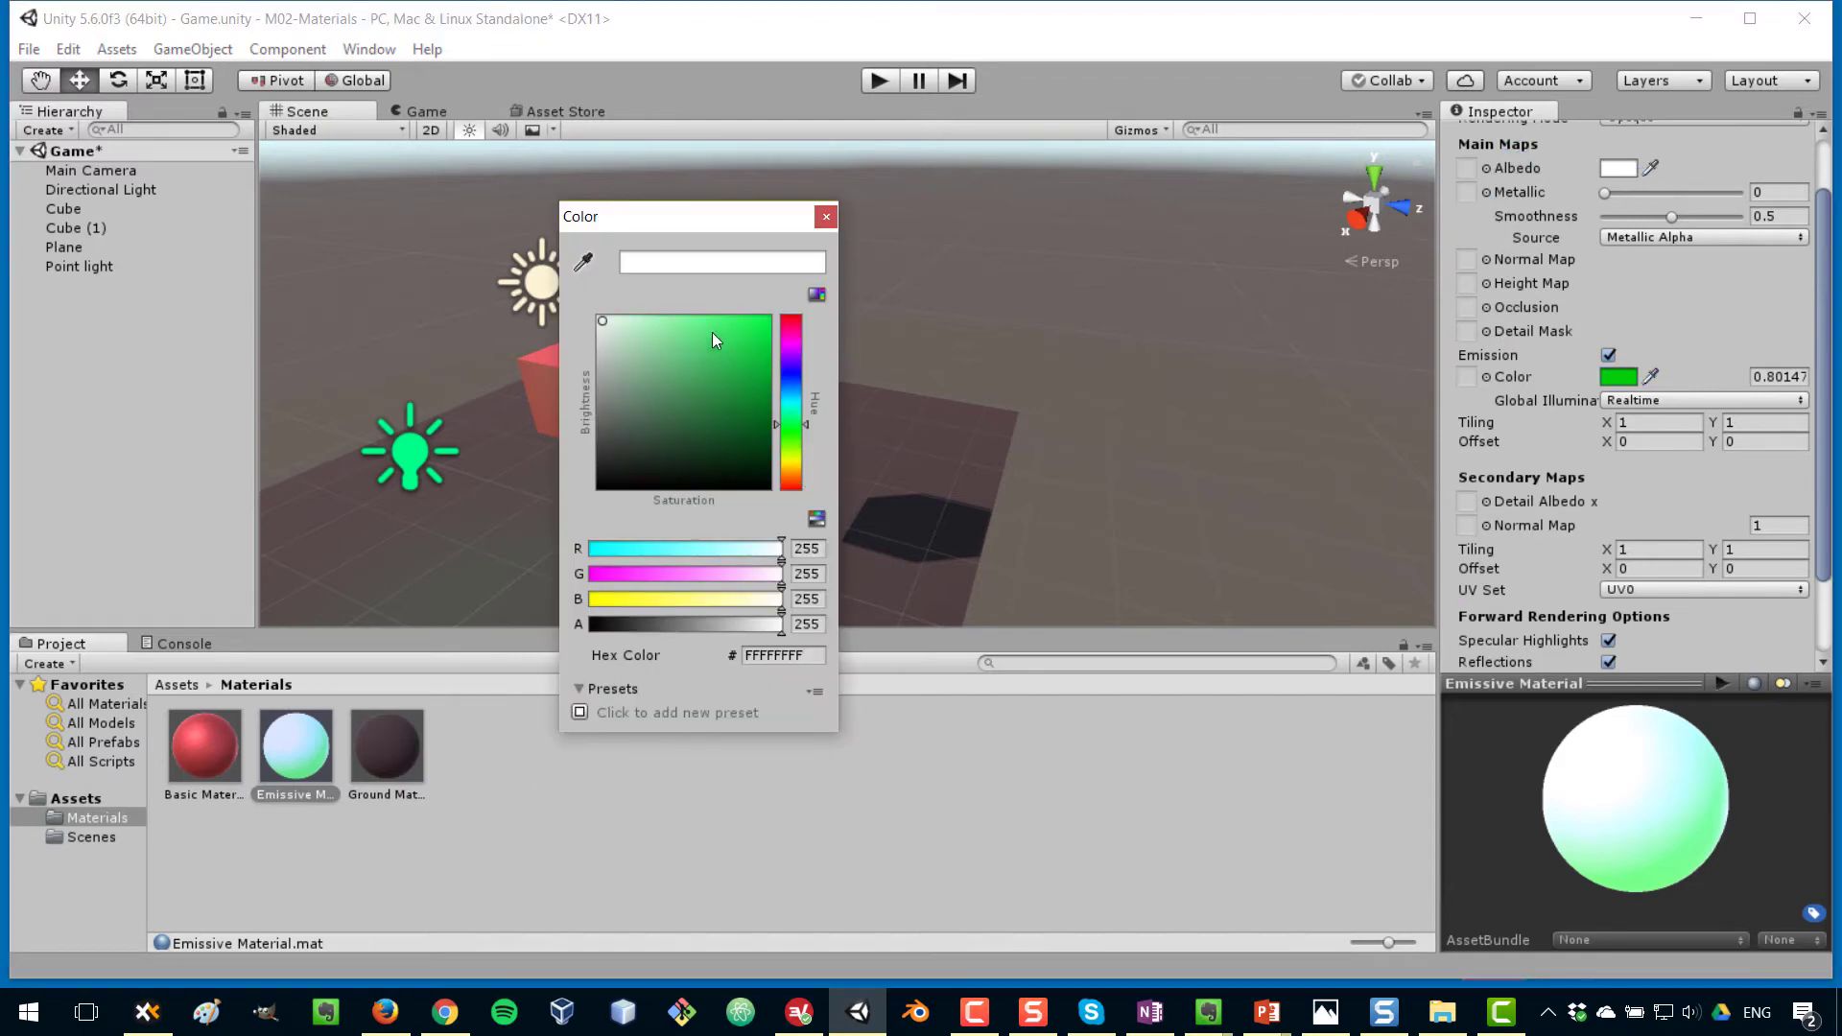
drag(710, 332, 694, 332)
click(823, 218)
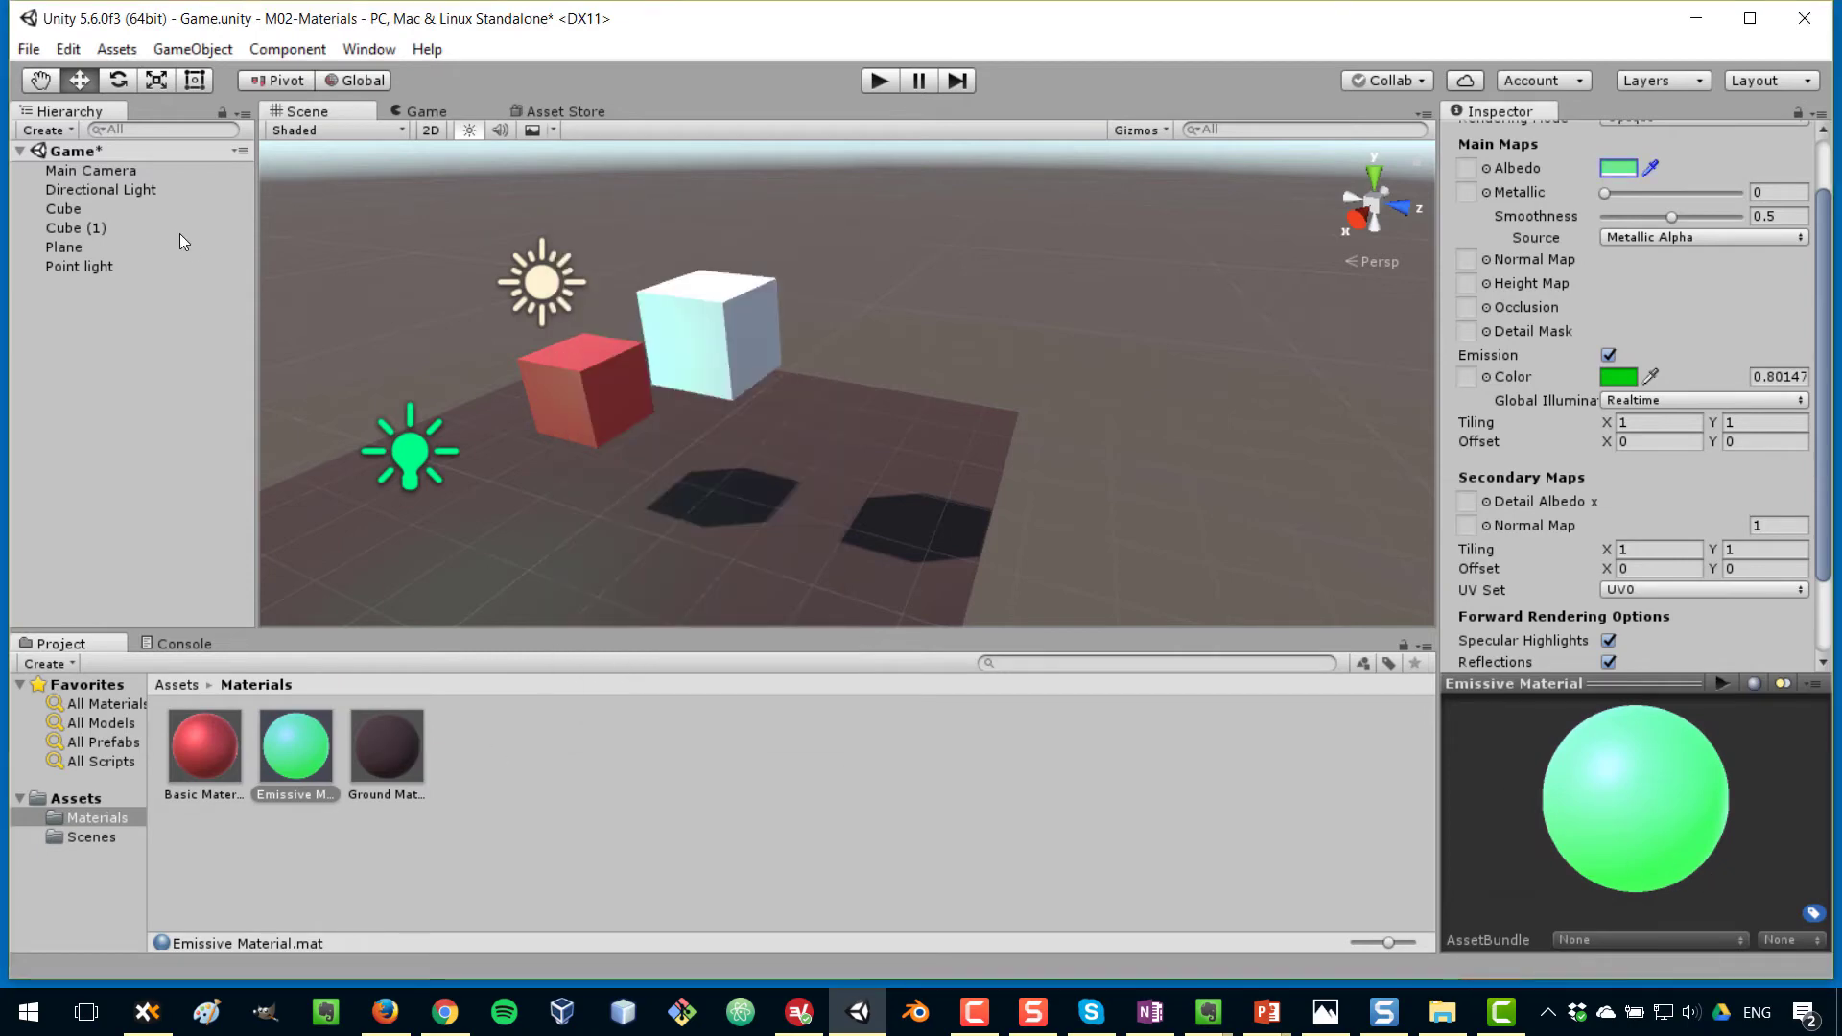
Apply Emissive Material to the second cube, Cube (1), and view the whole scene
drag(276, 796, 745, 357)
scroll(790, 355, up, 5)
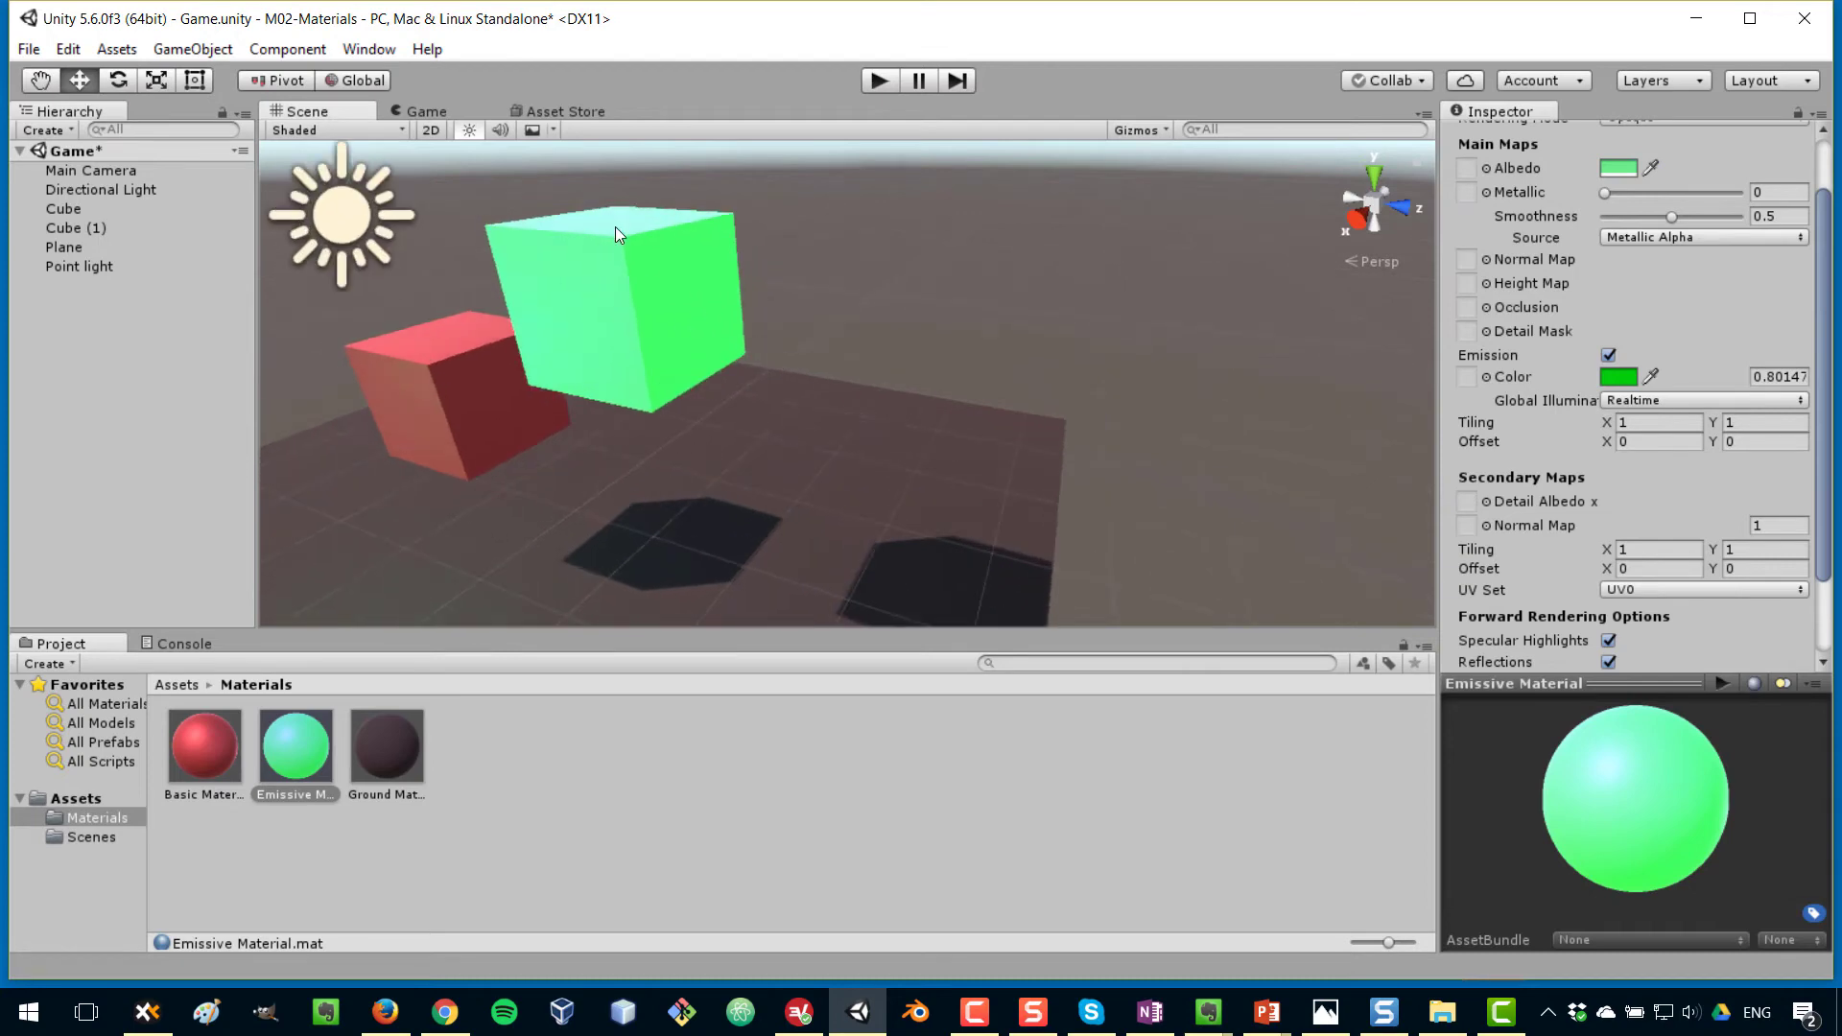
alt+drag(484, 392, 825, 422)
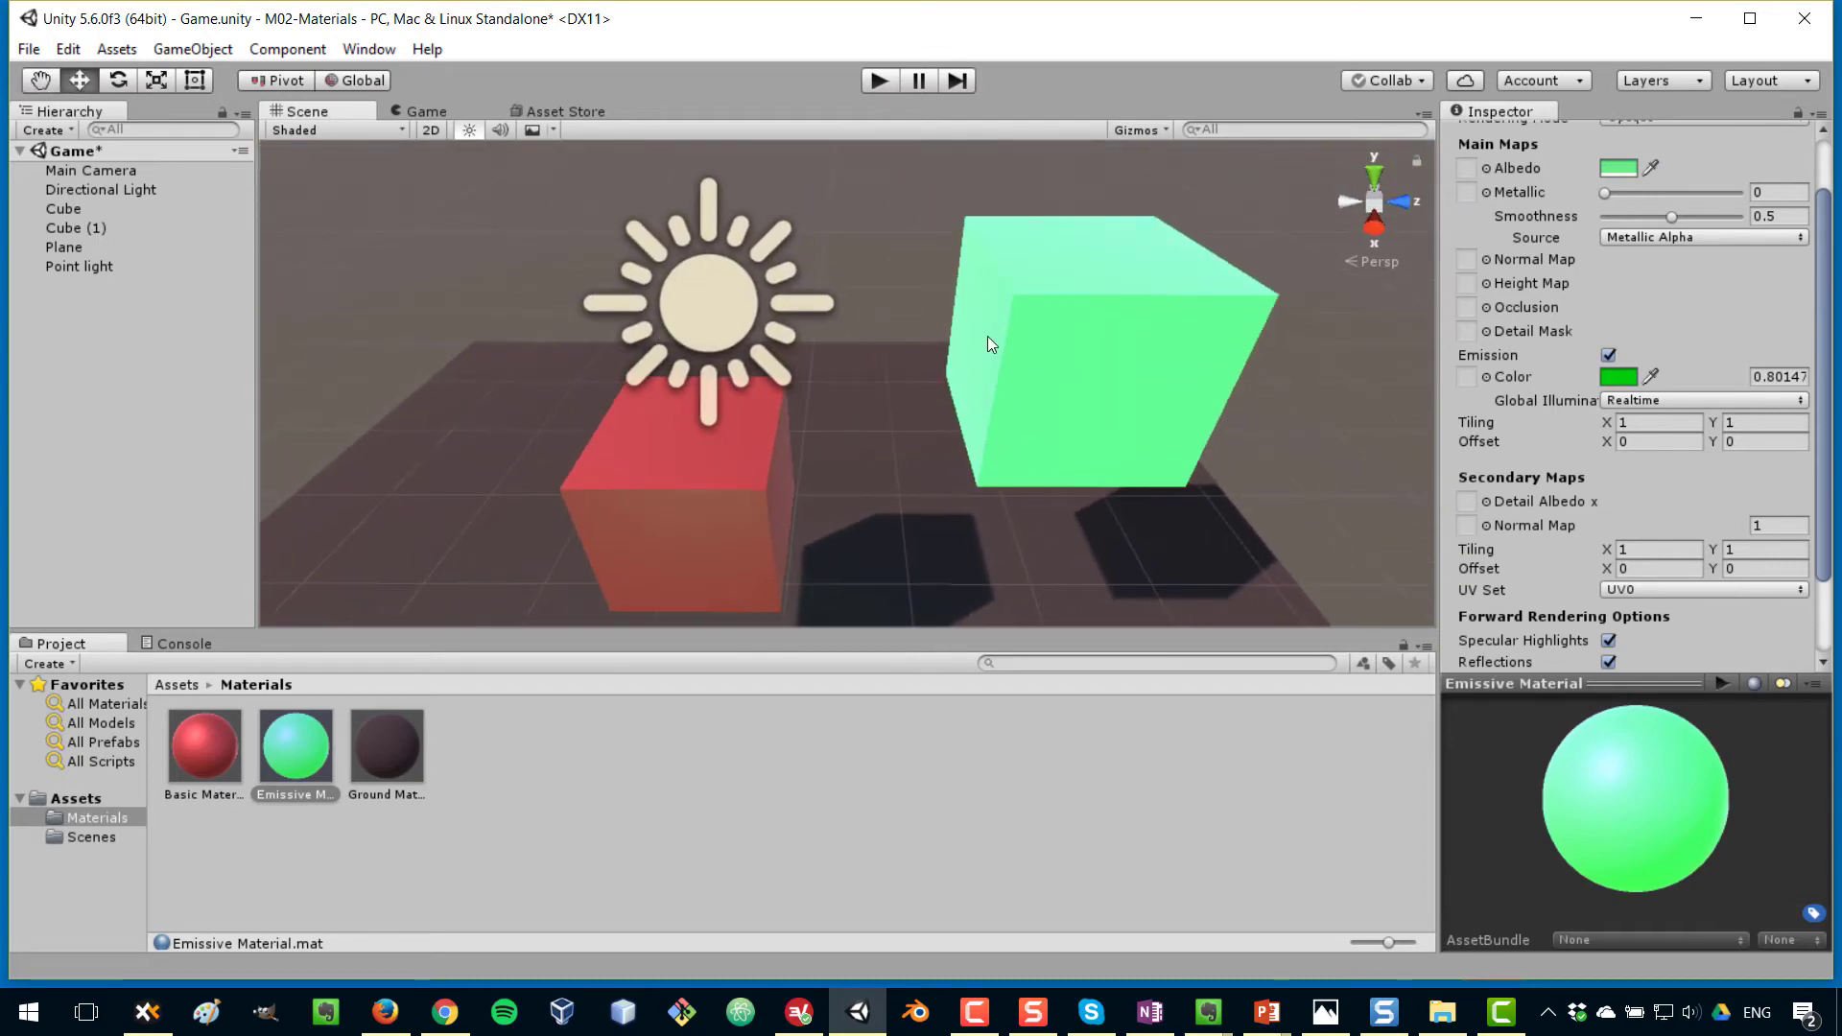
scroll(989, 338, down, 4)
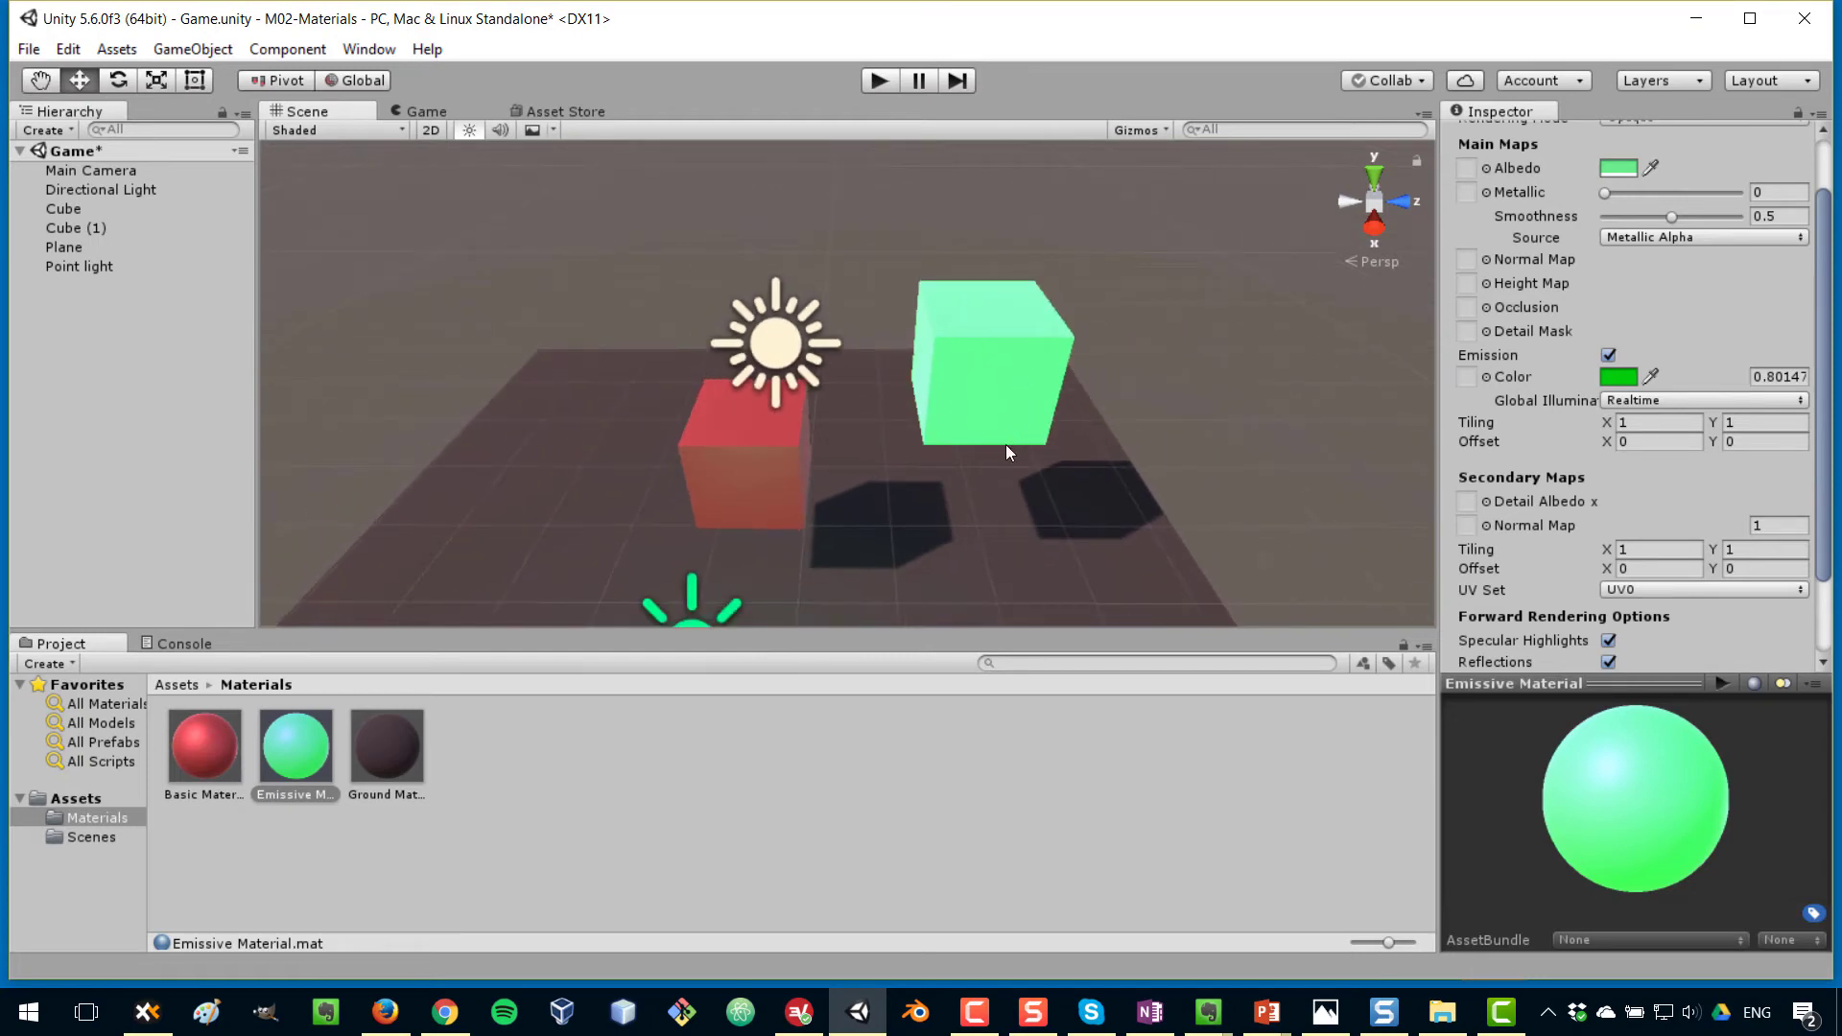
middle_drag(1000, 468, 958, 432)
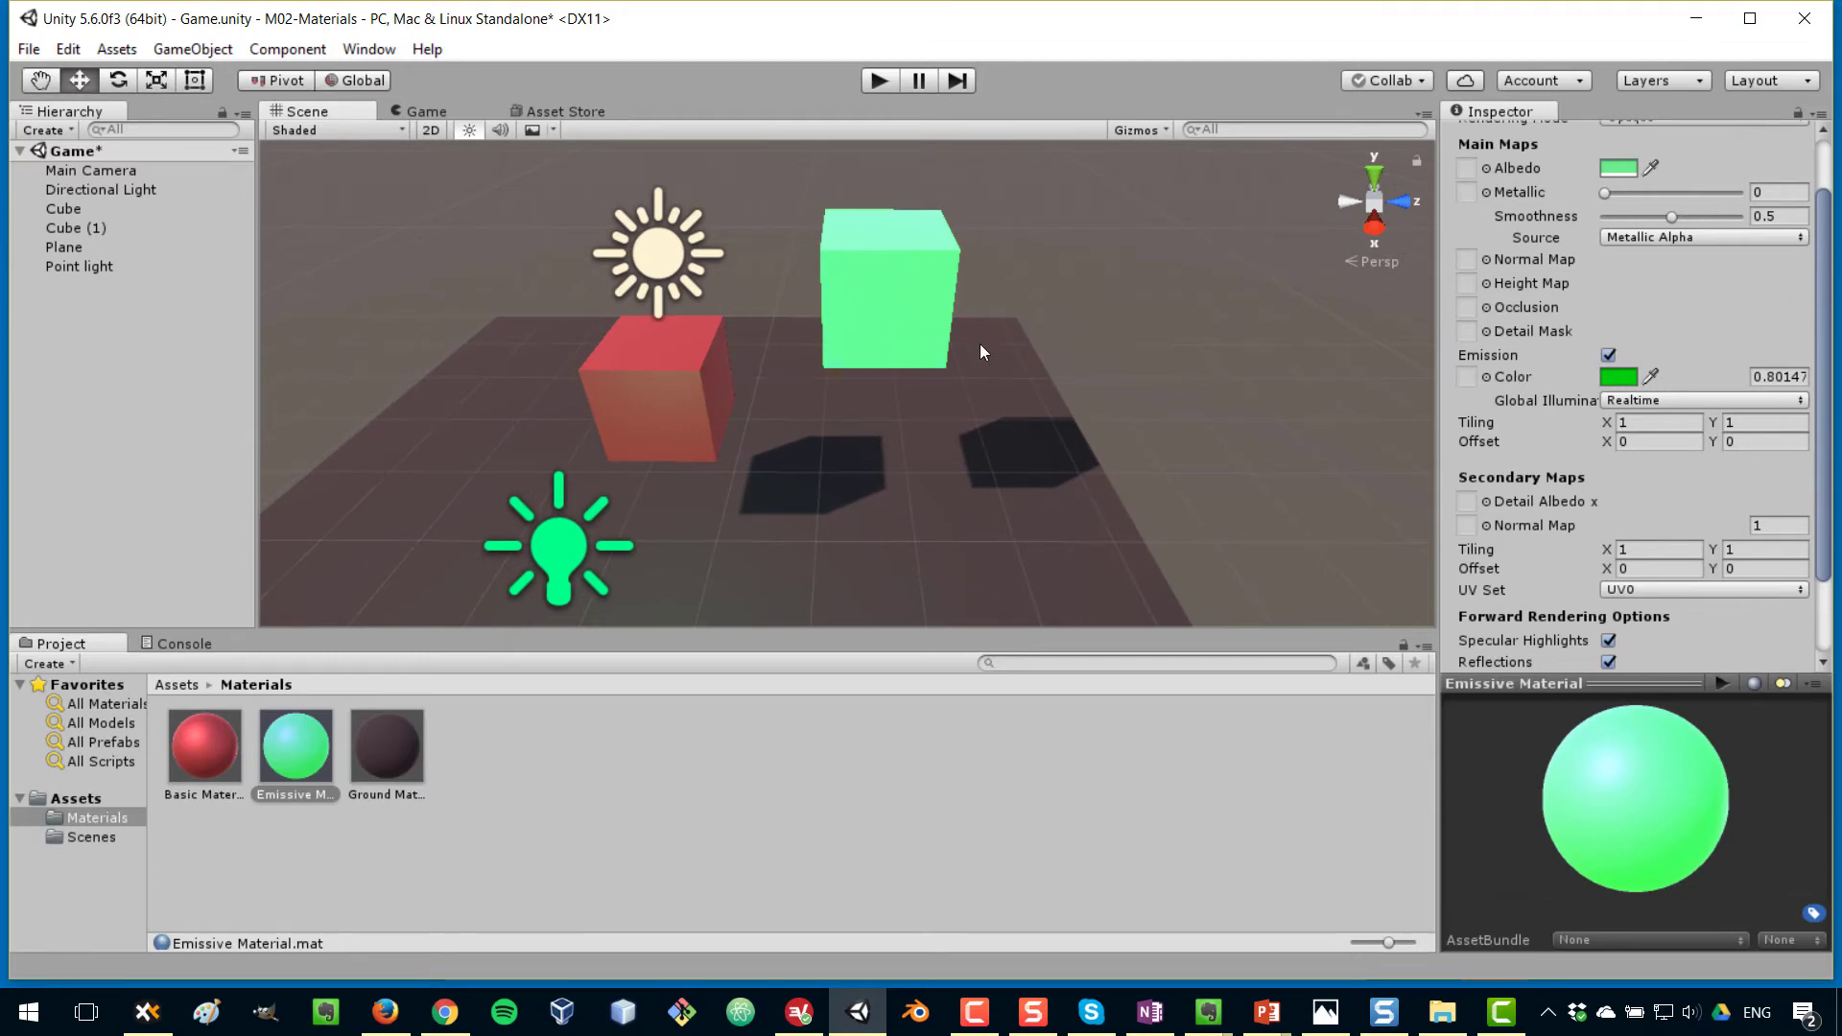
Add a 3D Sphere to the scene and place it at X -0.62, Y 1.33 between the cubes
click(614, 844)
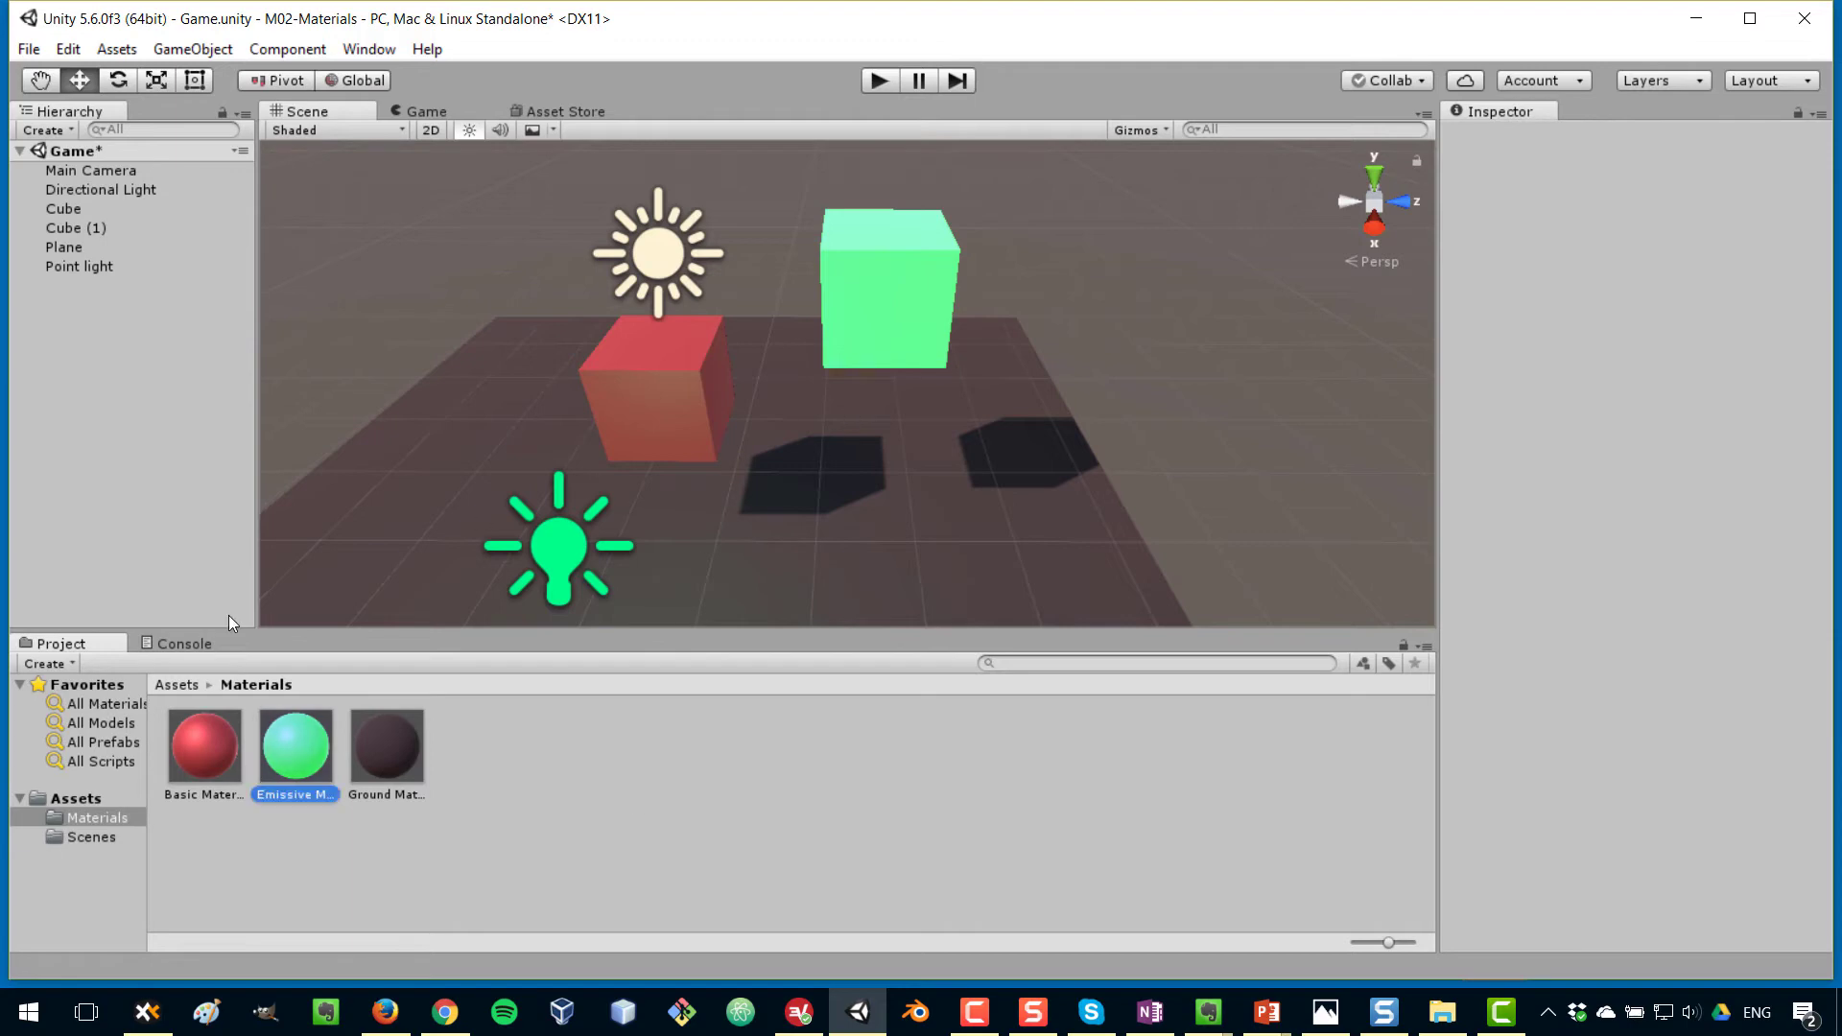
click(678, 843)
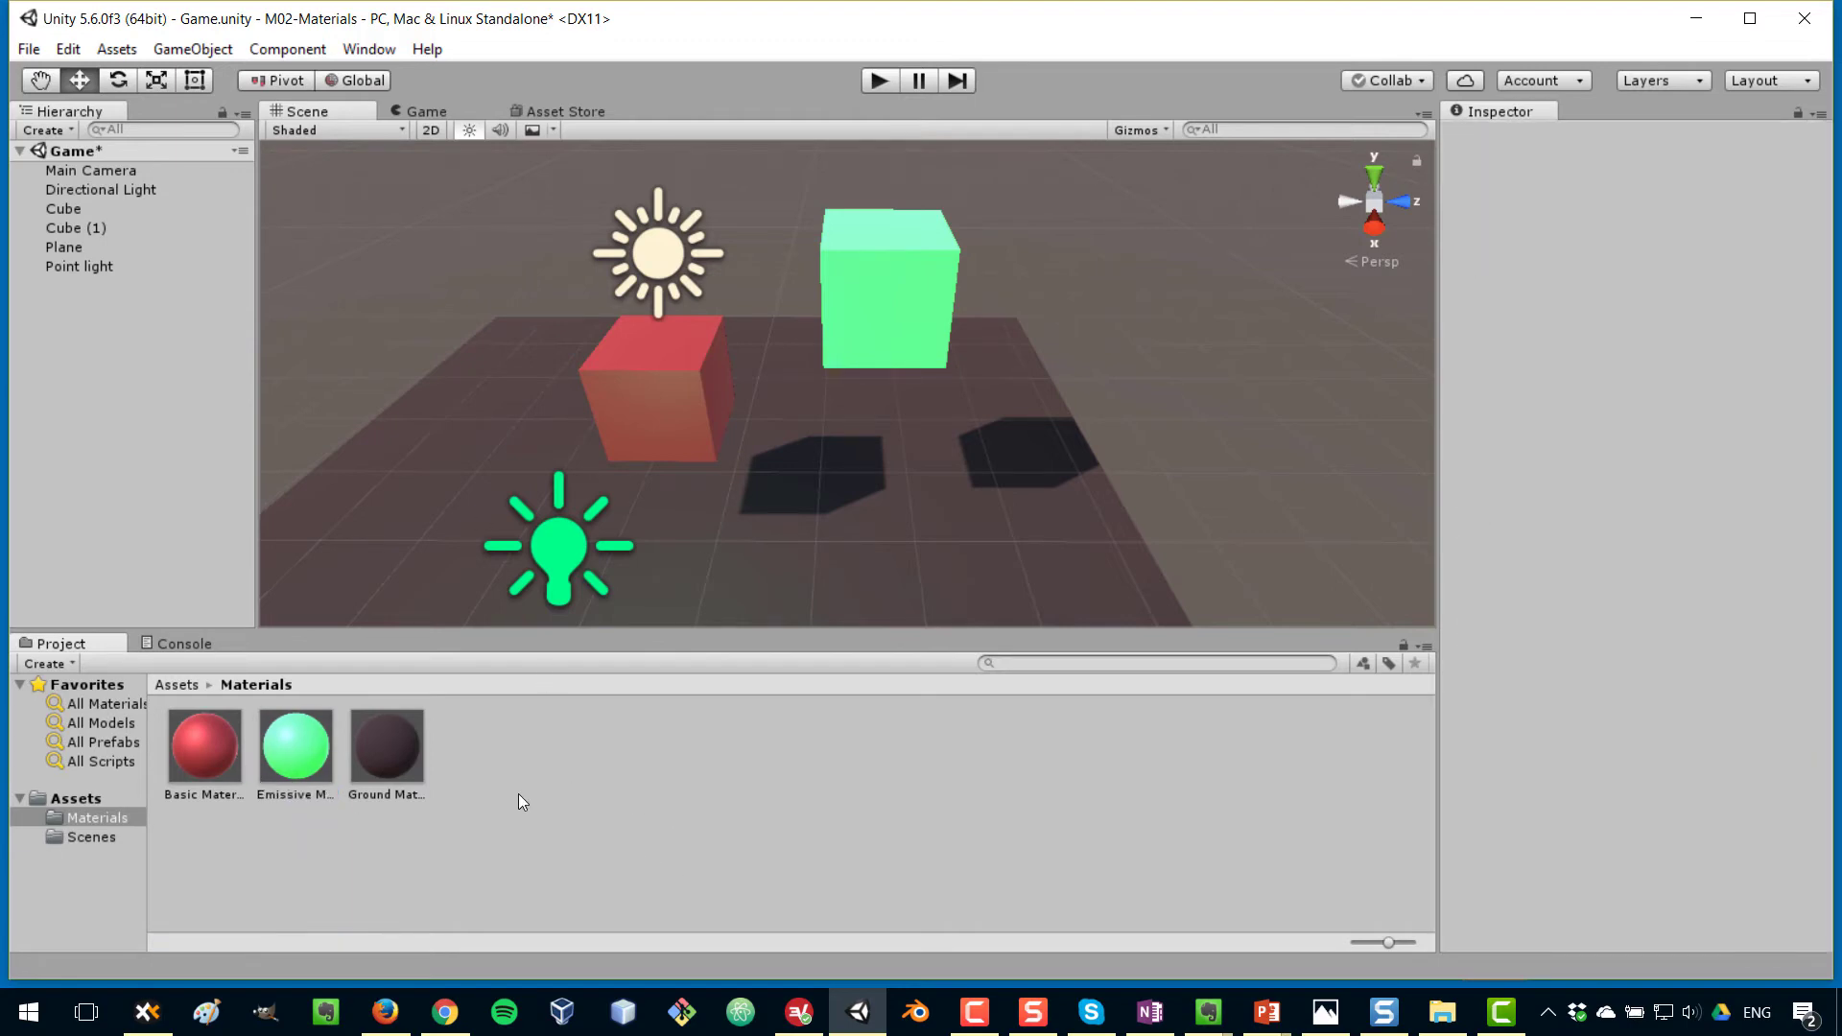
right_click(76, 152)
mouse_move(159, 439)
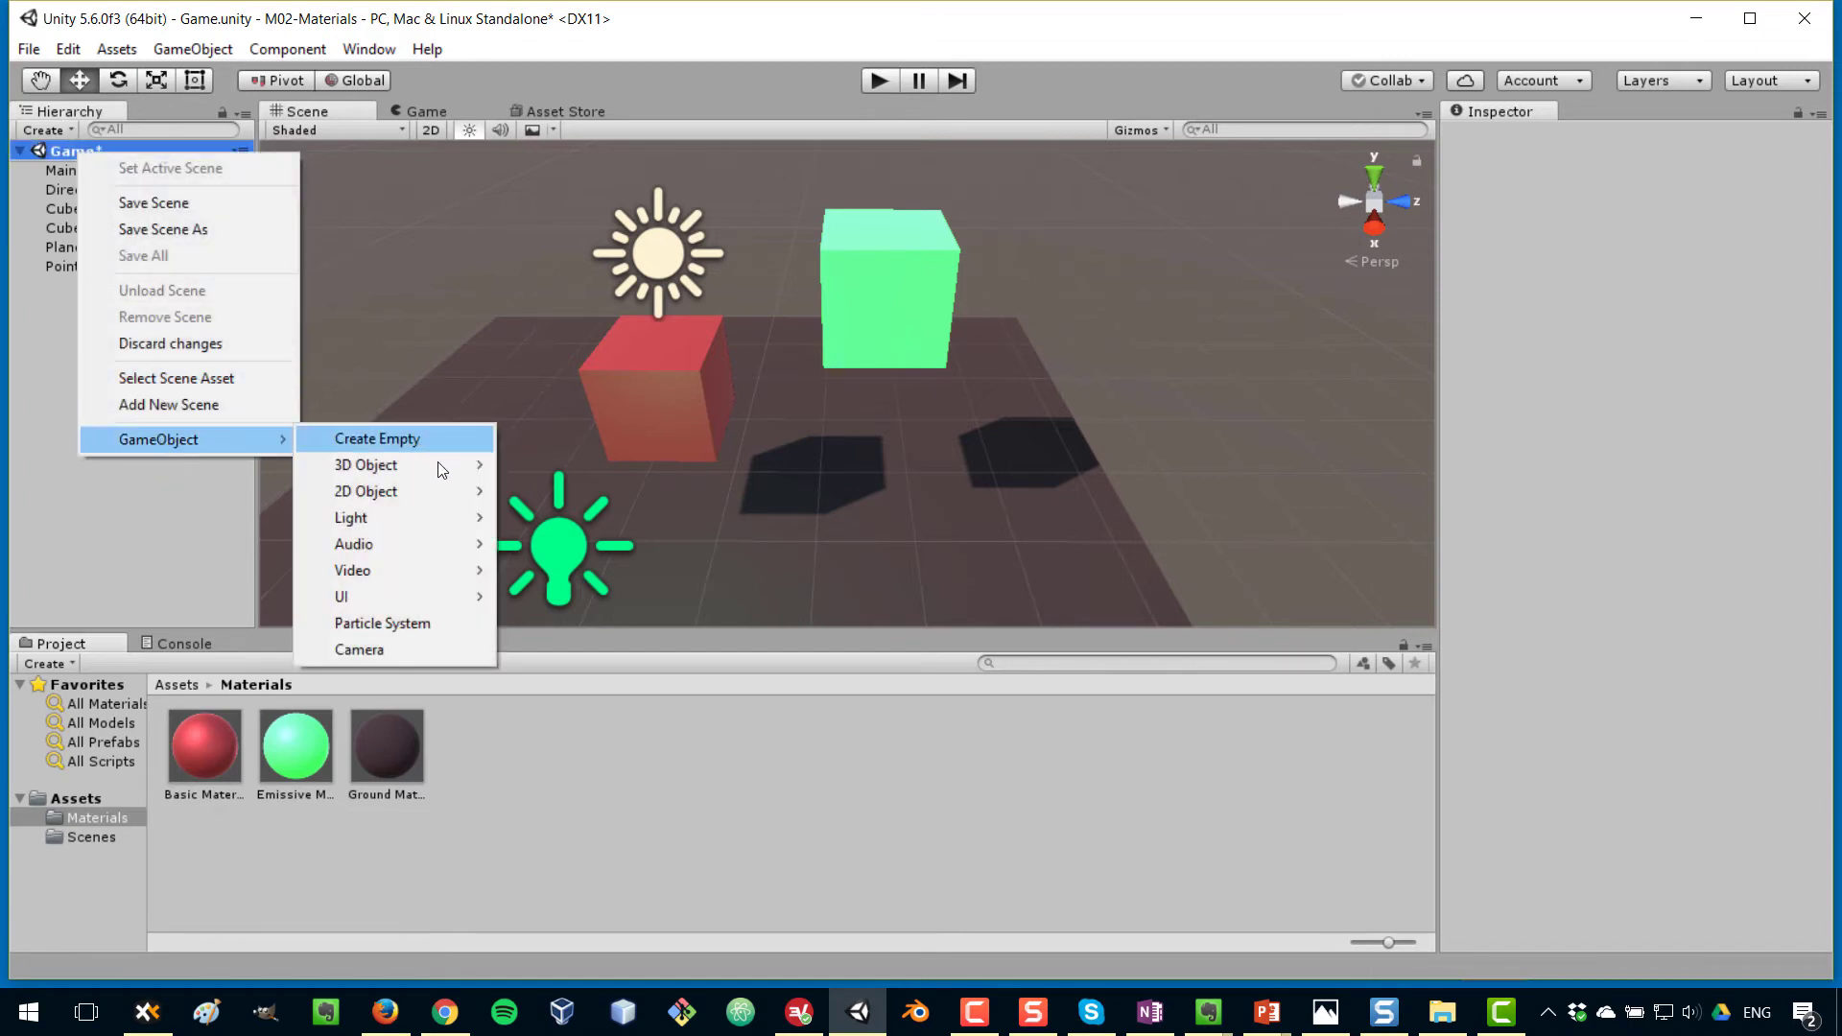
mouse_move(442, 469)
click(649, 494)
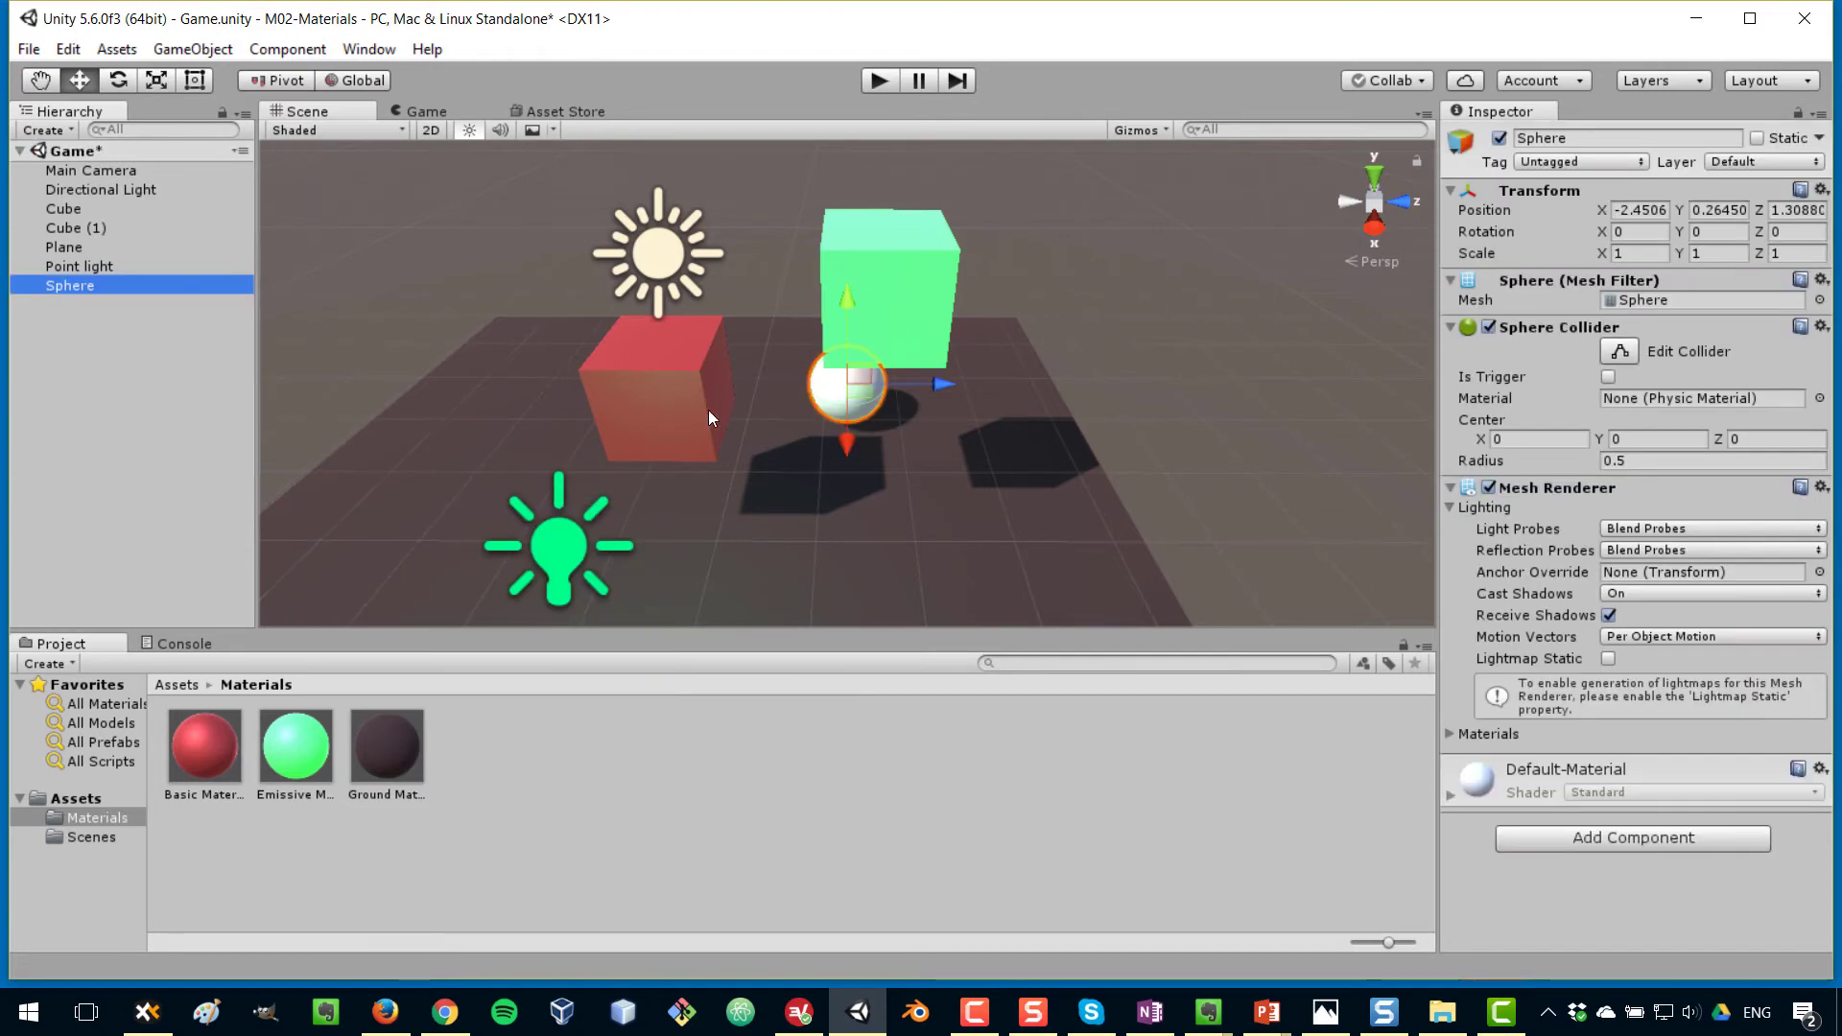
drag(844, 445, 840, 510)
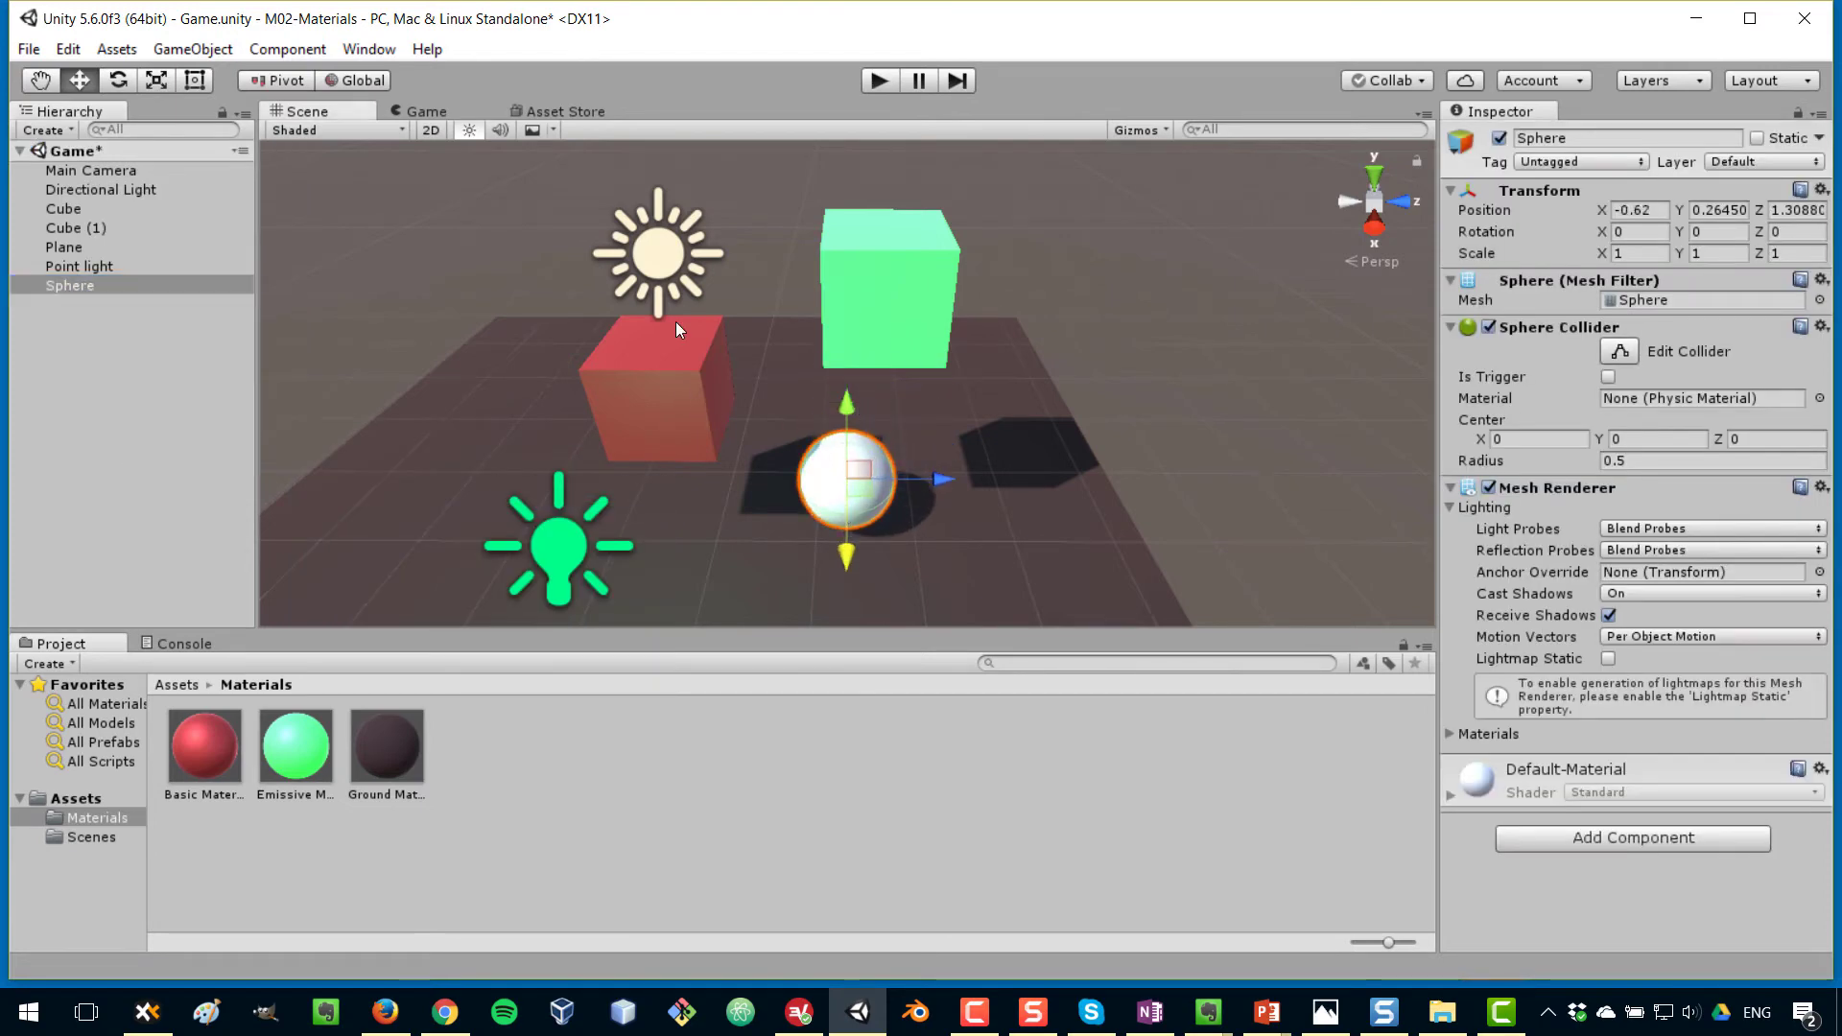
key(ctrl+z)
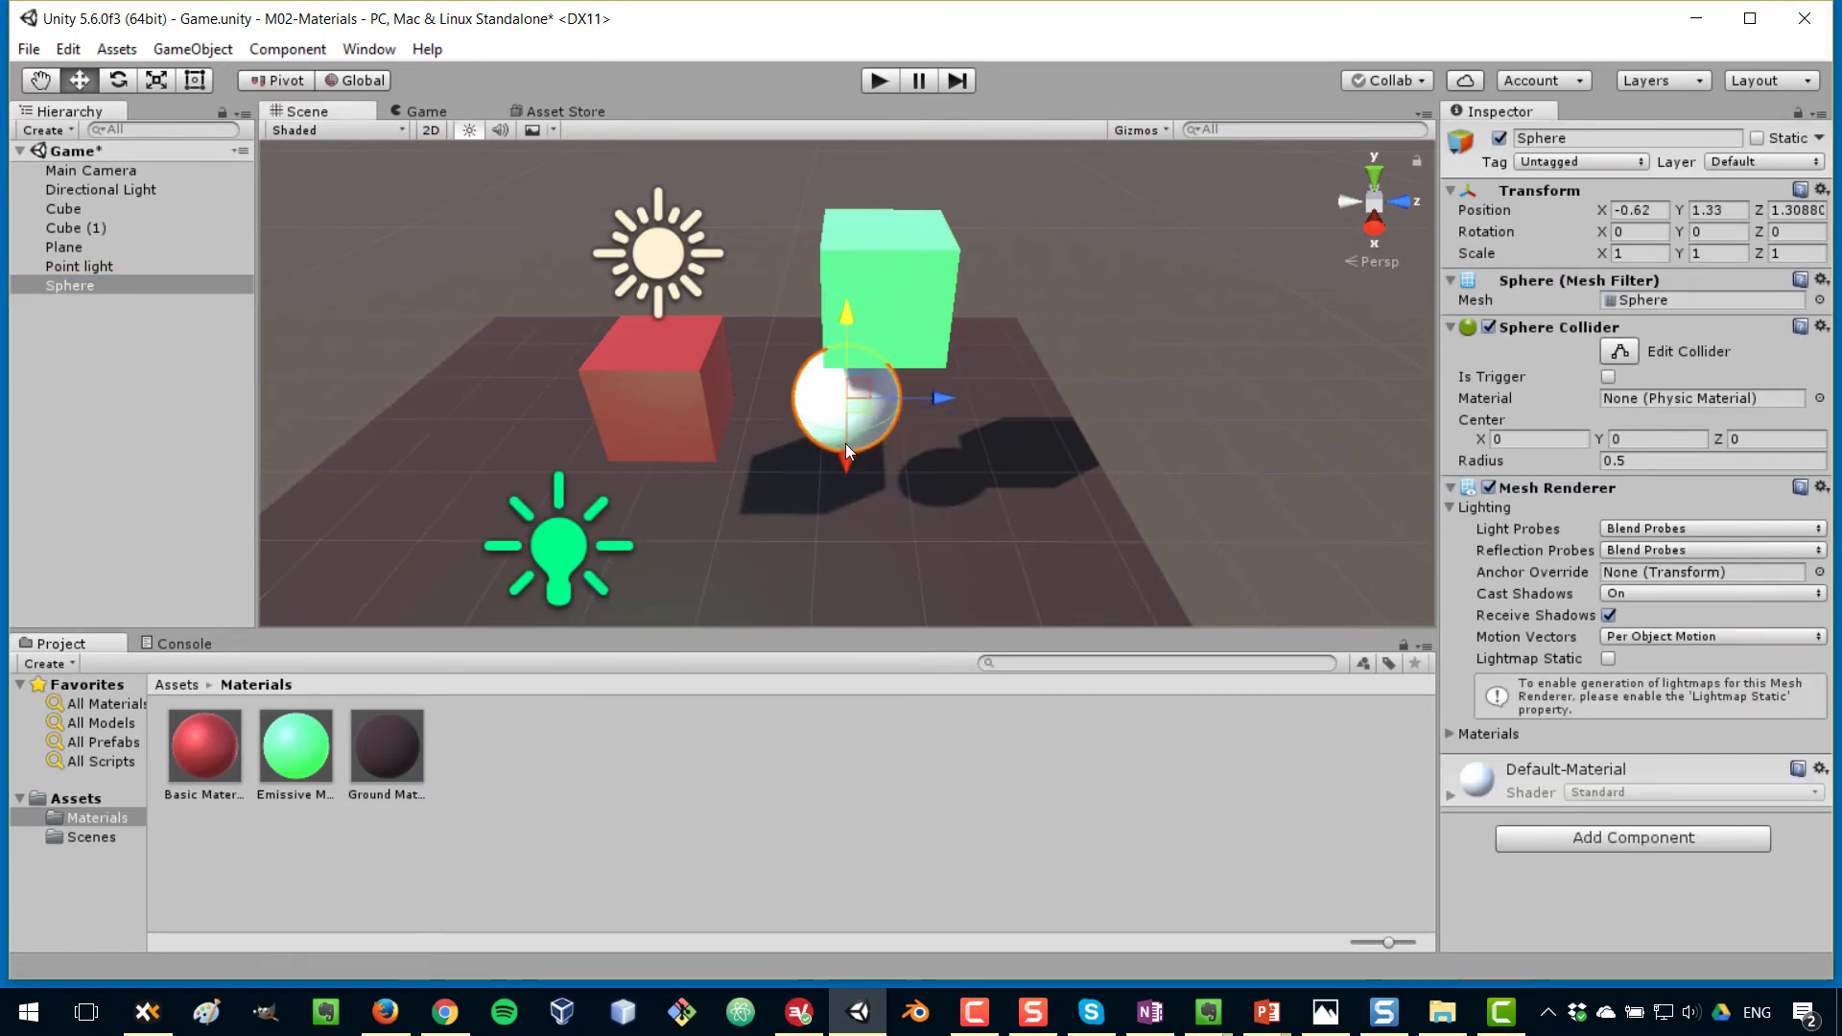
Create a new material named 'Glass Material' in the Materials folder
click(606, 754)
right_click(543, 765)
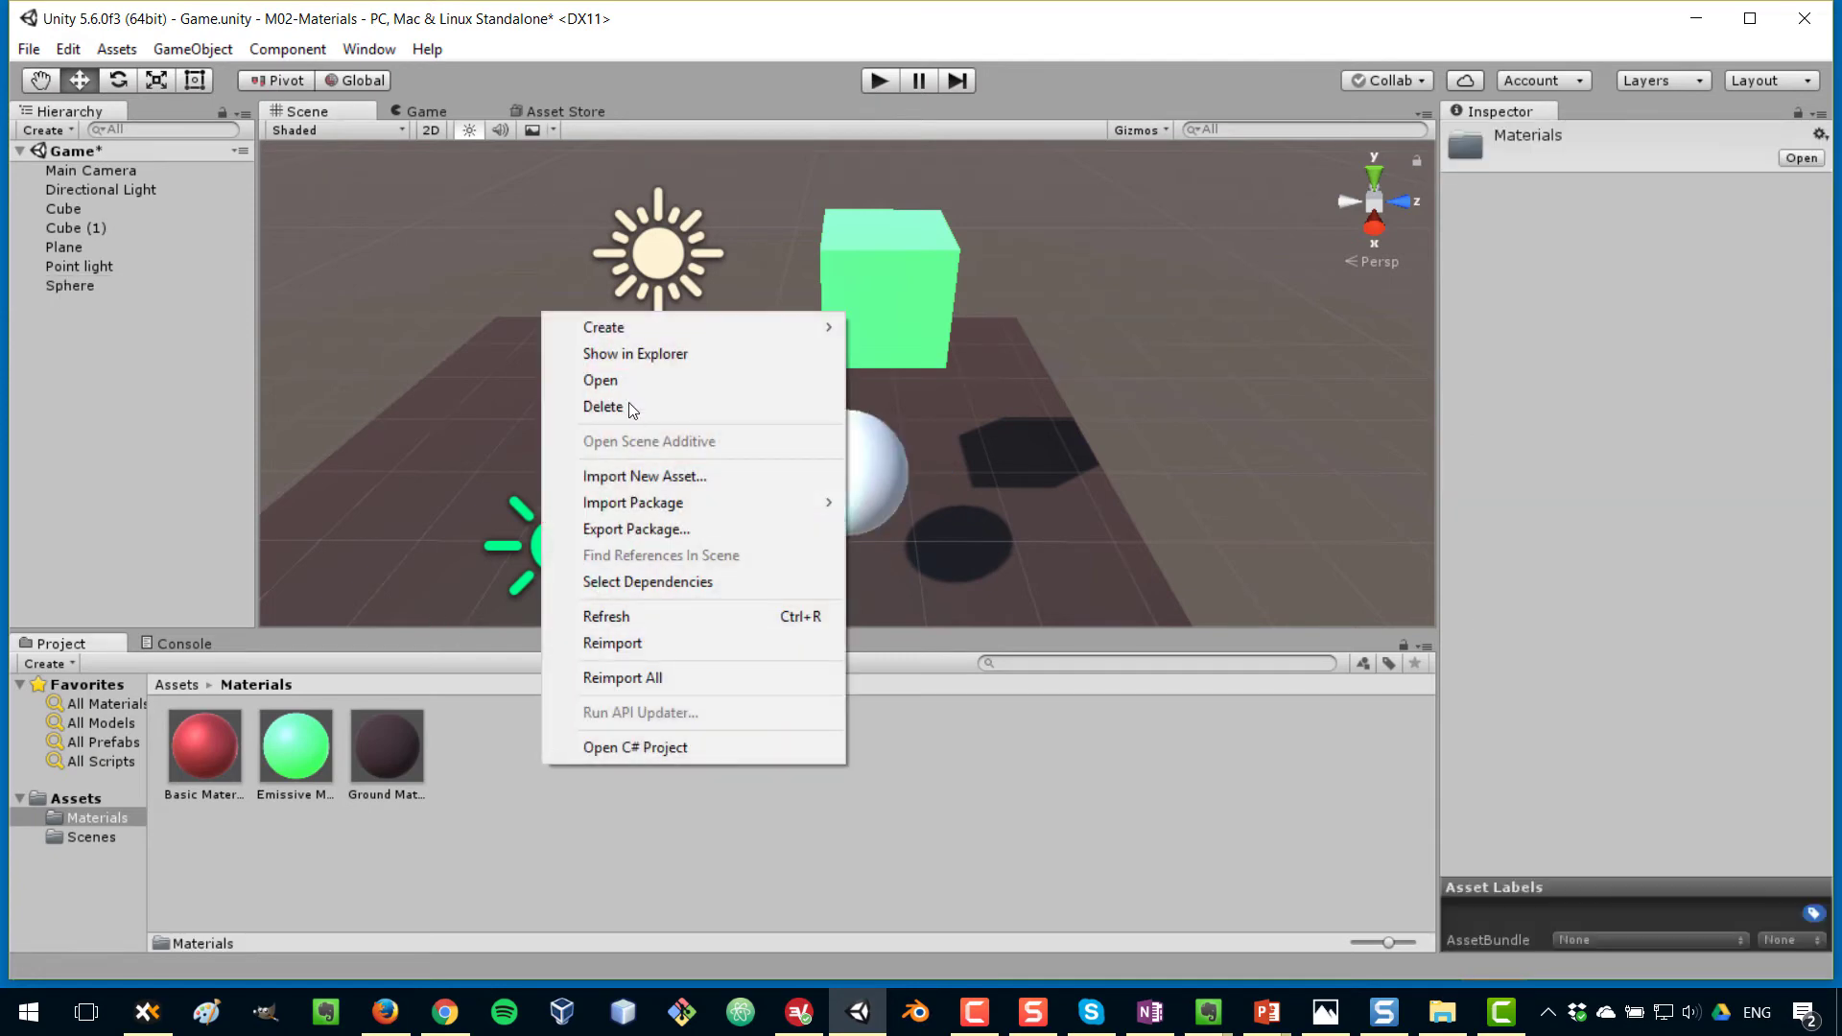
mouse_move(636, 326)
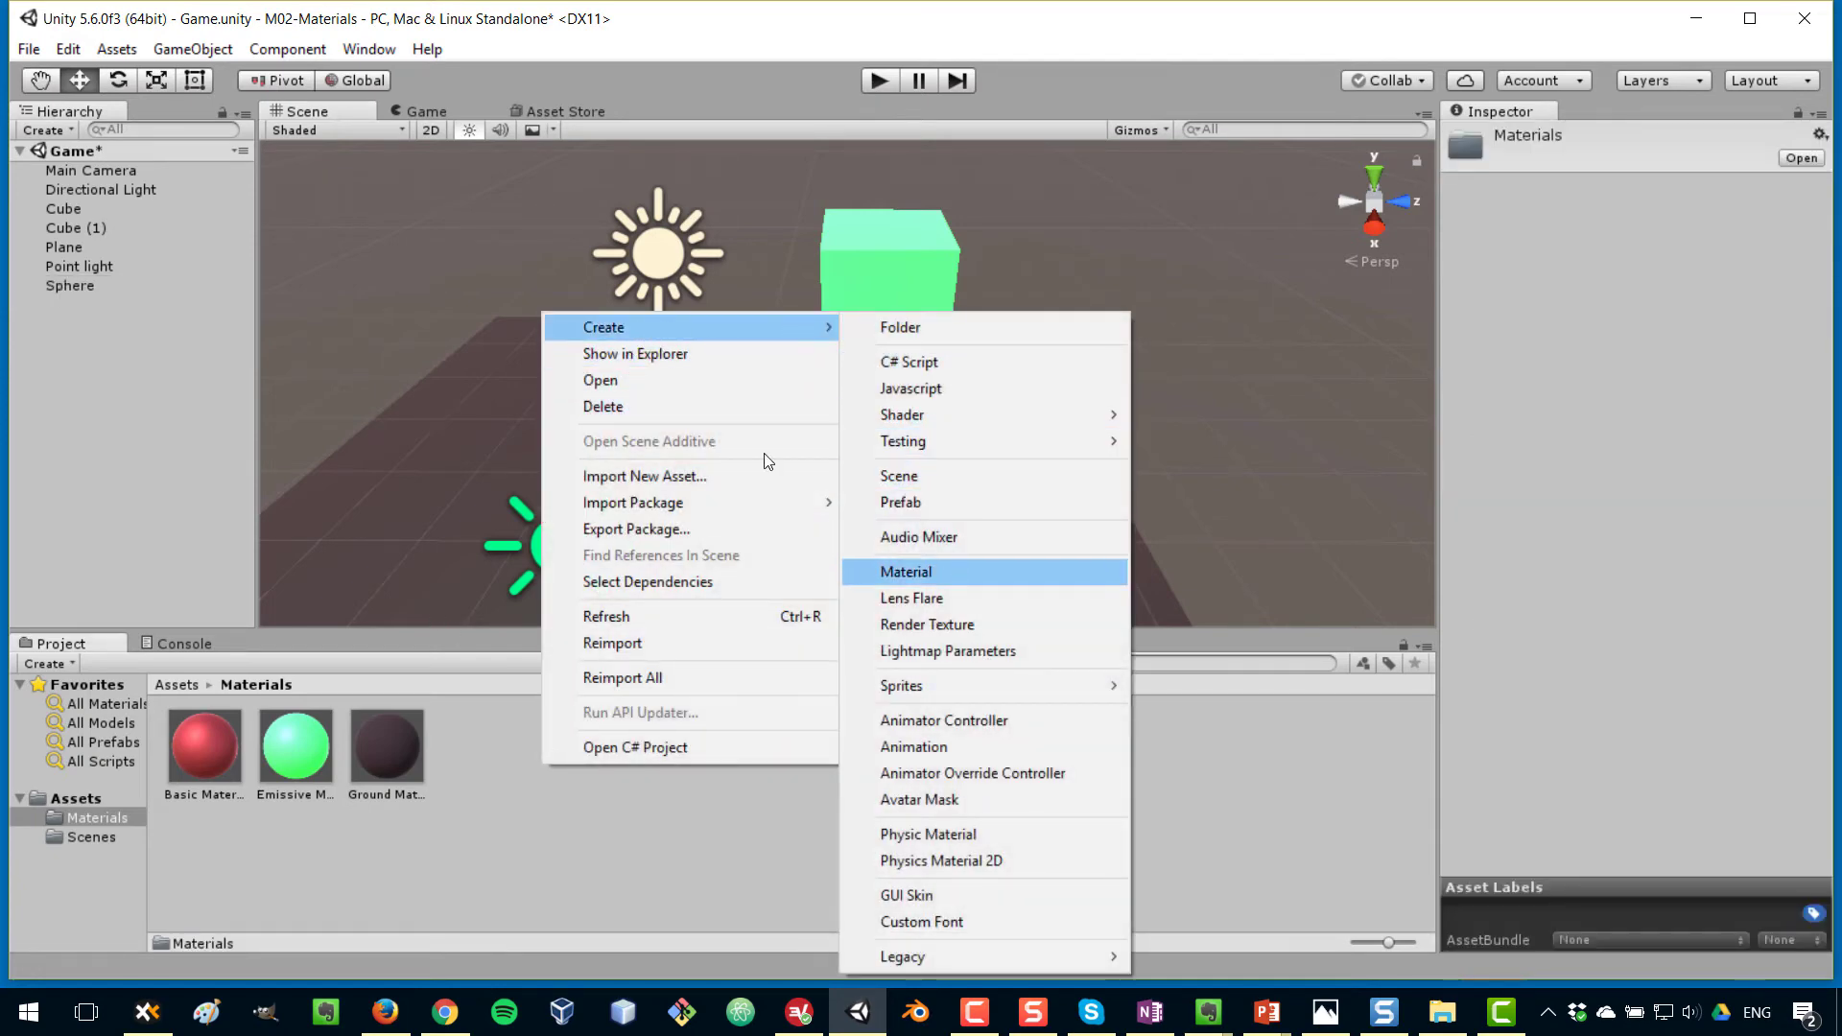
click(958, 568)
text(Glass Material)
key(Return)
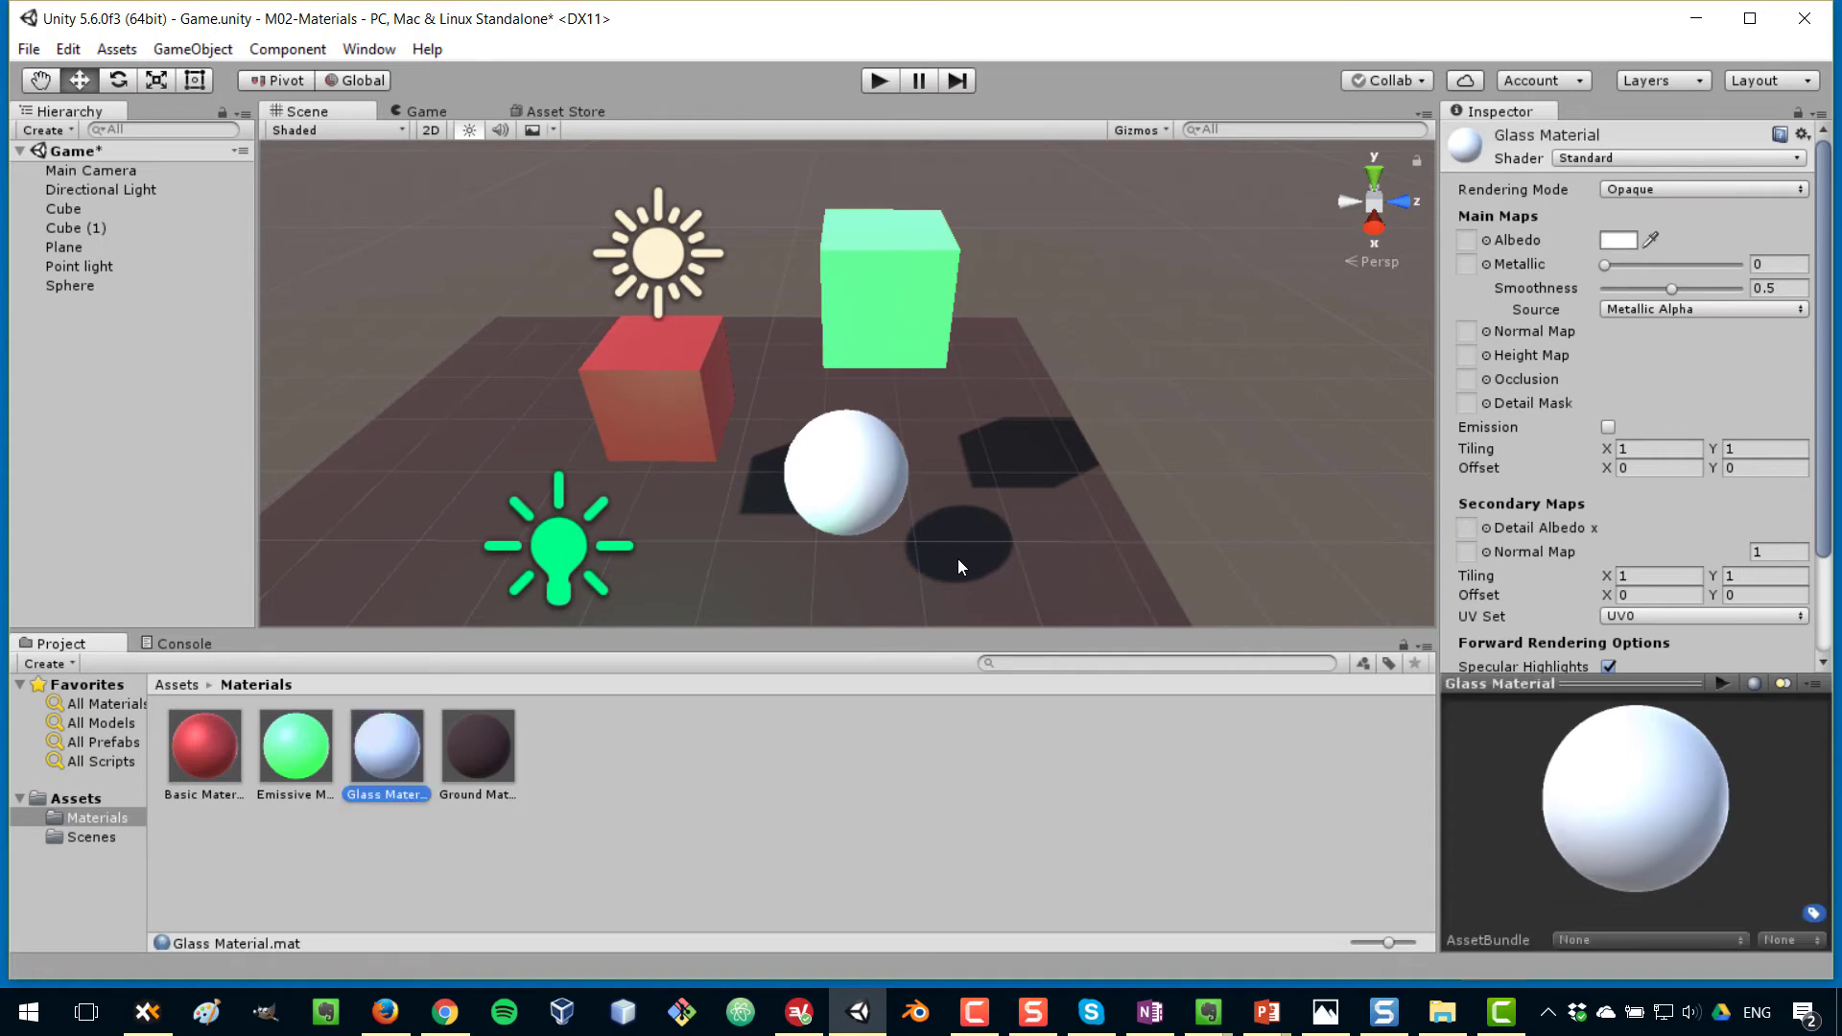
Give Glass Material a deep blue Albedo with opacity 116 and Transparent rendering mode
click(1619, 241)
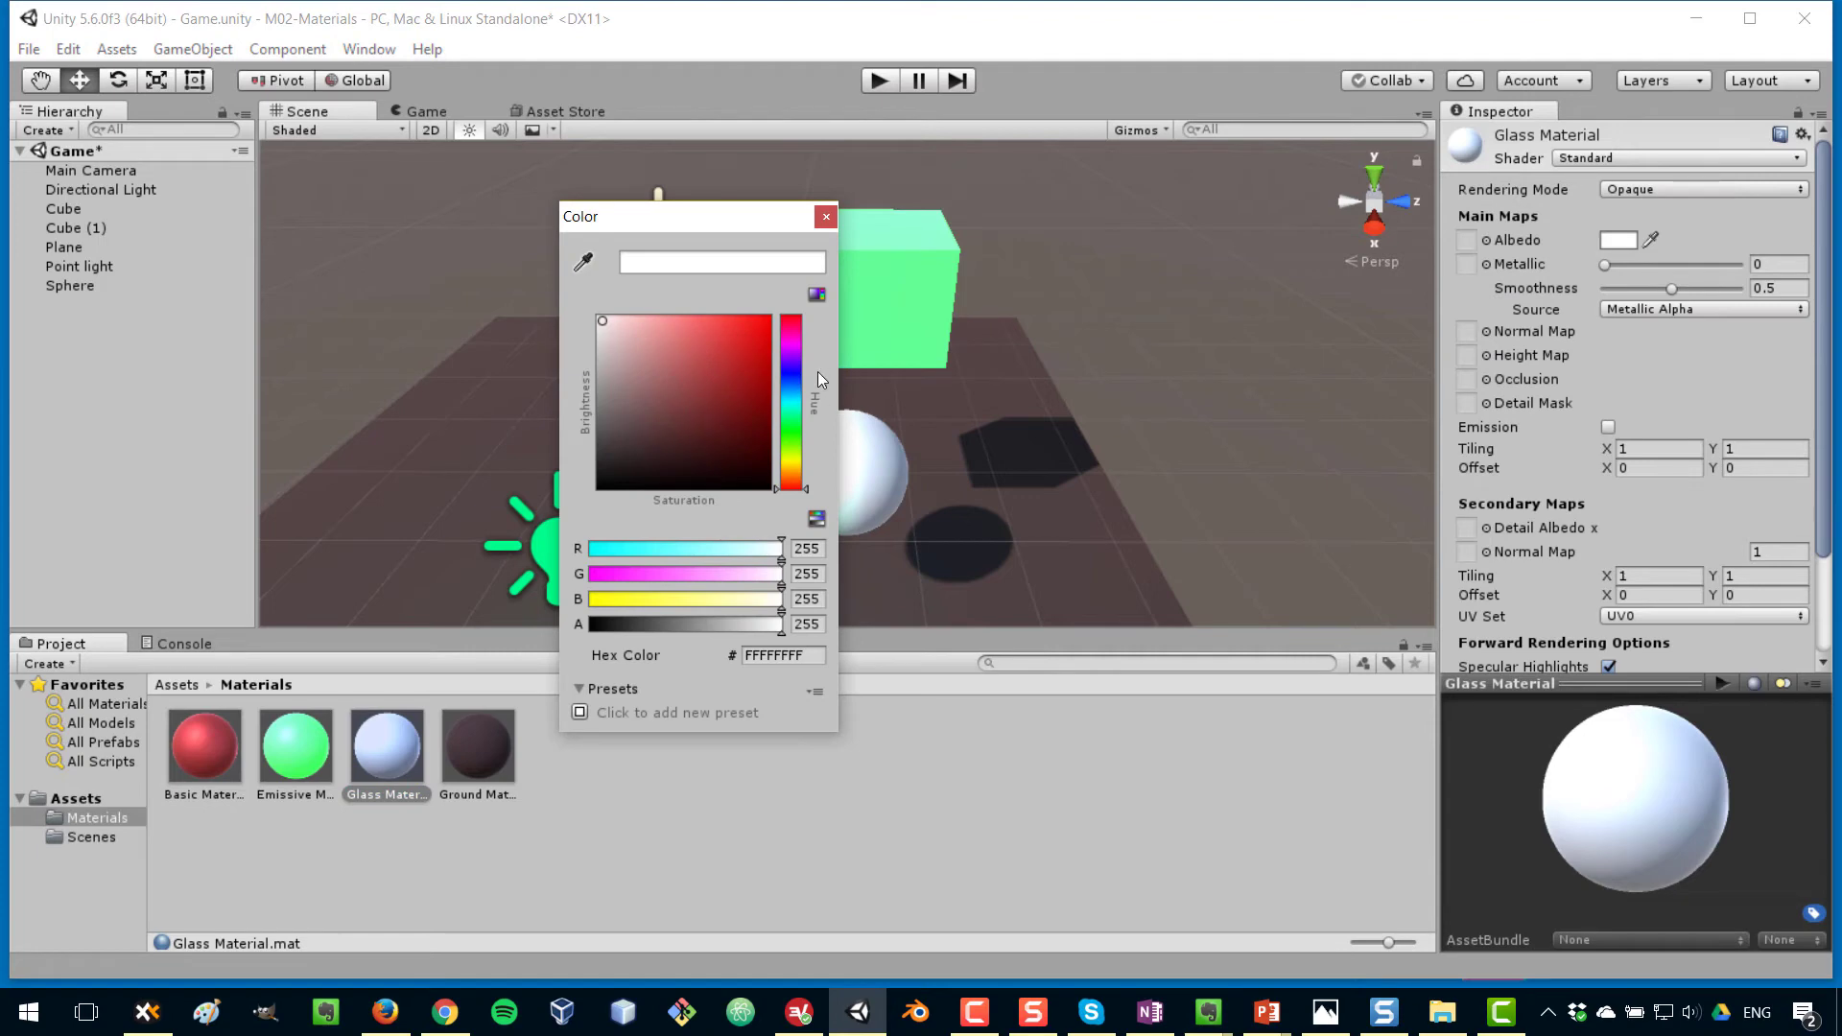
click(811, 376)
drag(710, 365, 732, 355)
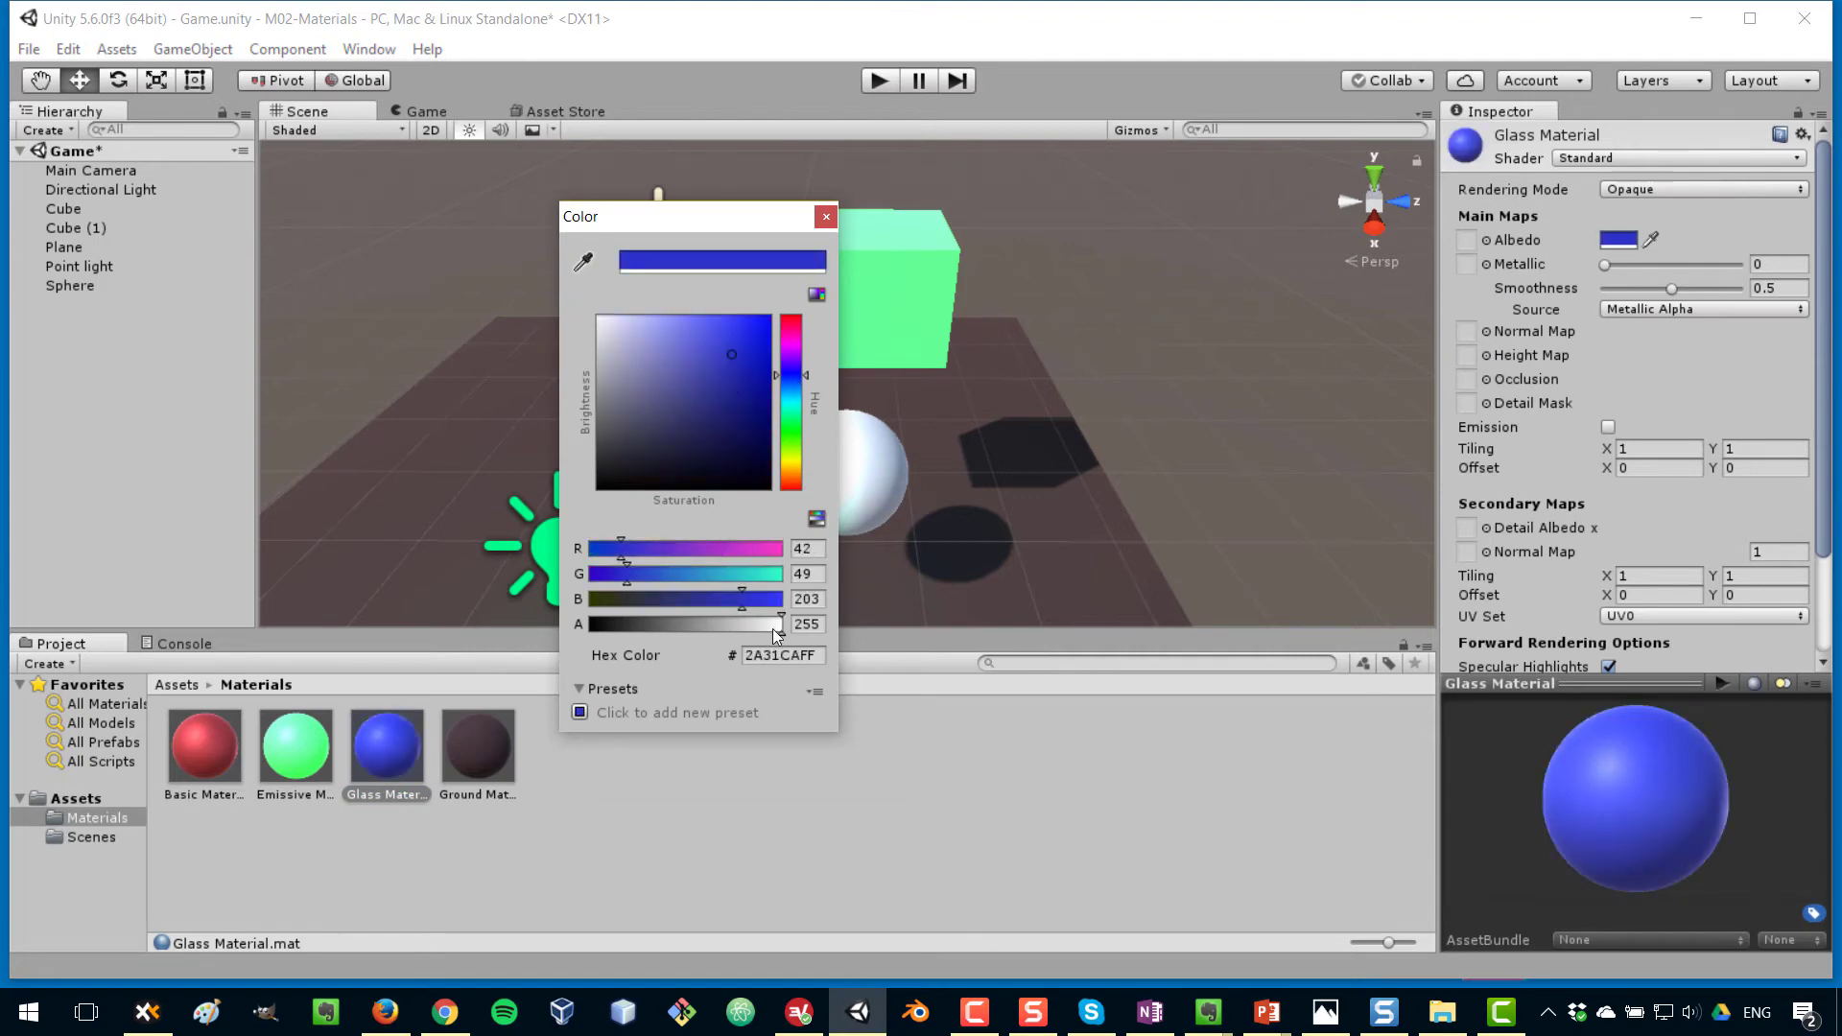
mouse_move(776, 629)
mouse_down()
mouse_move(648, 614)
mouse_move(797, 619)
mouse_up()
click(824, 220)
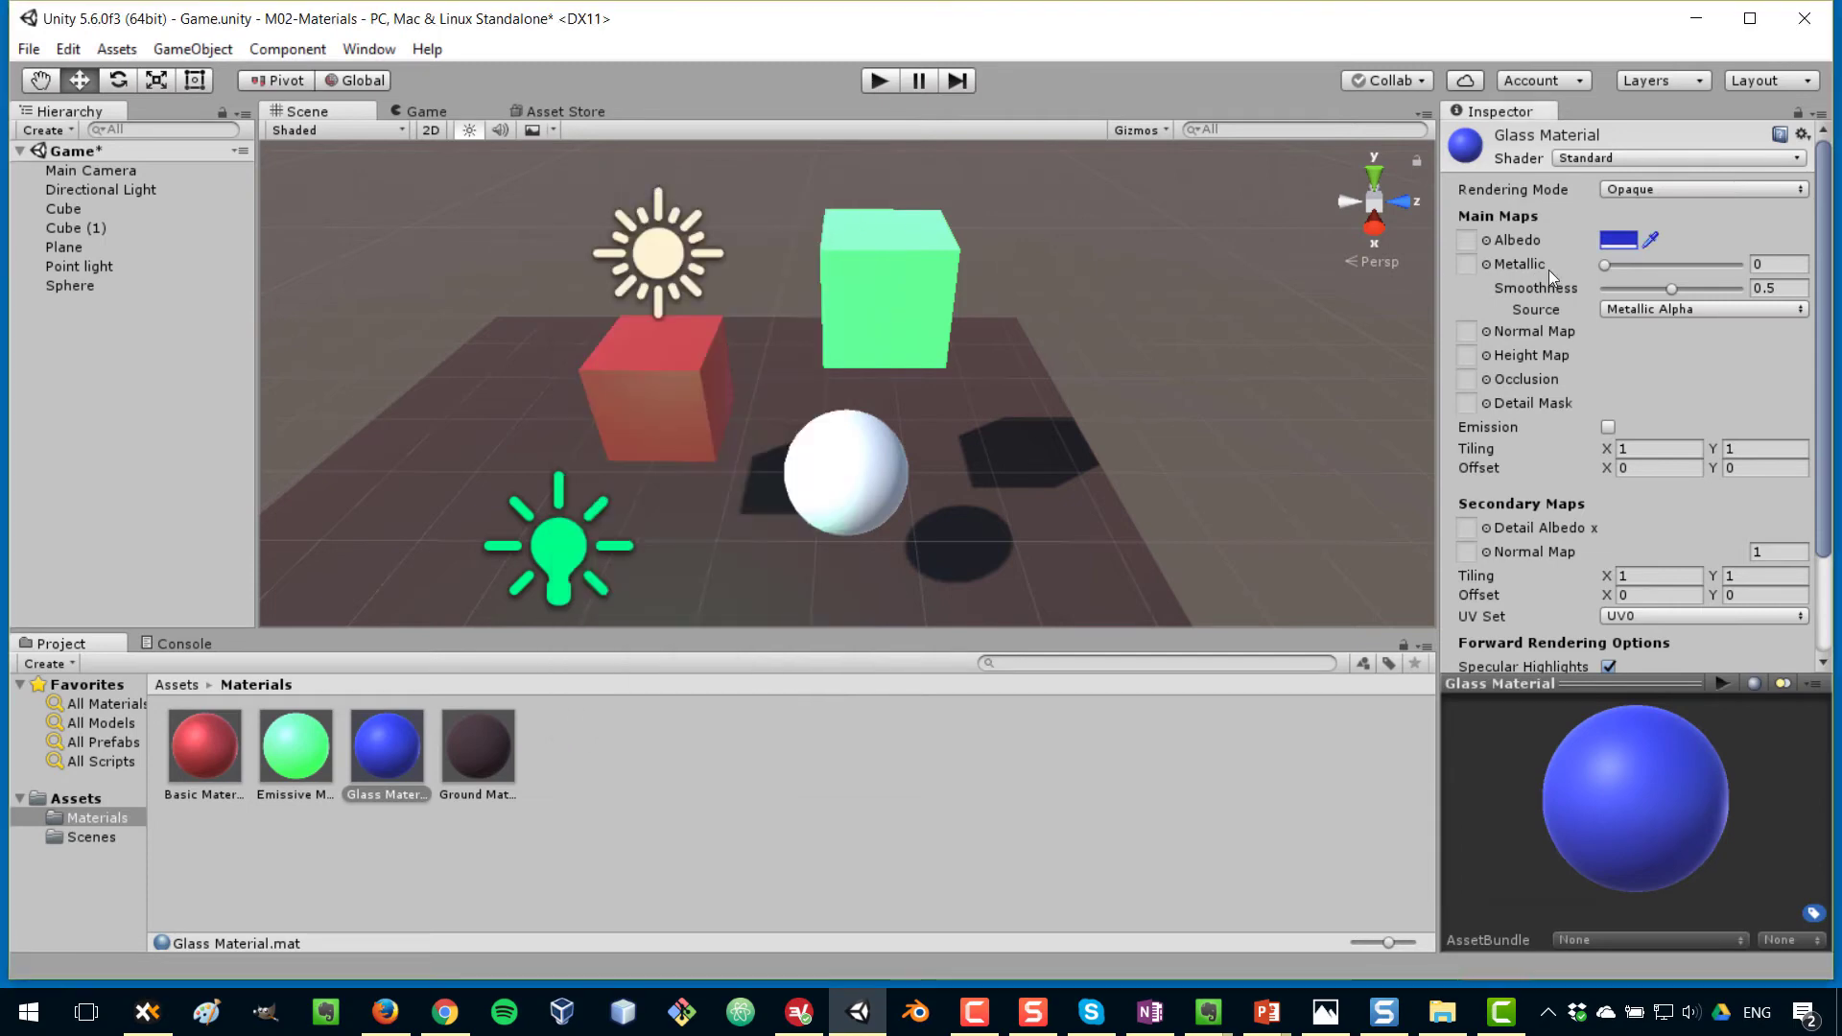
click(1655, 189)
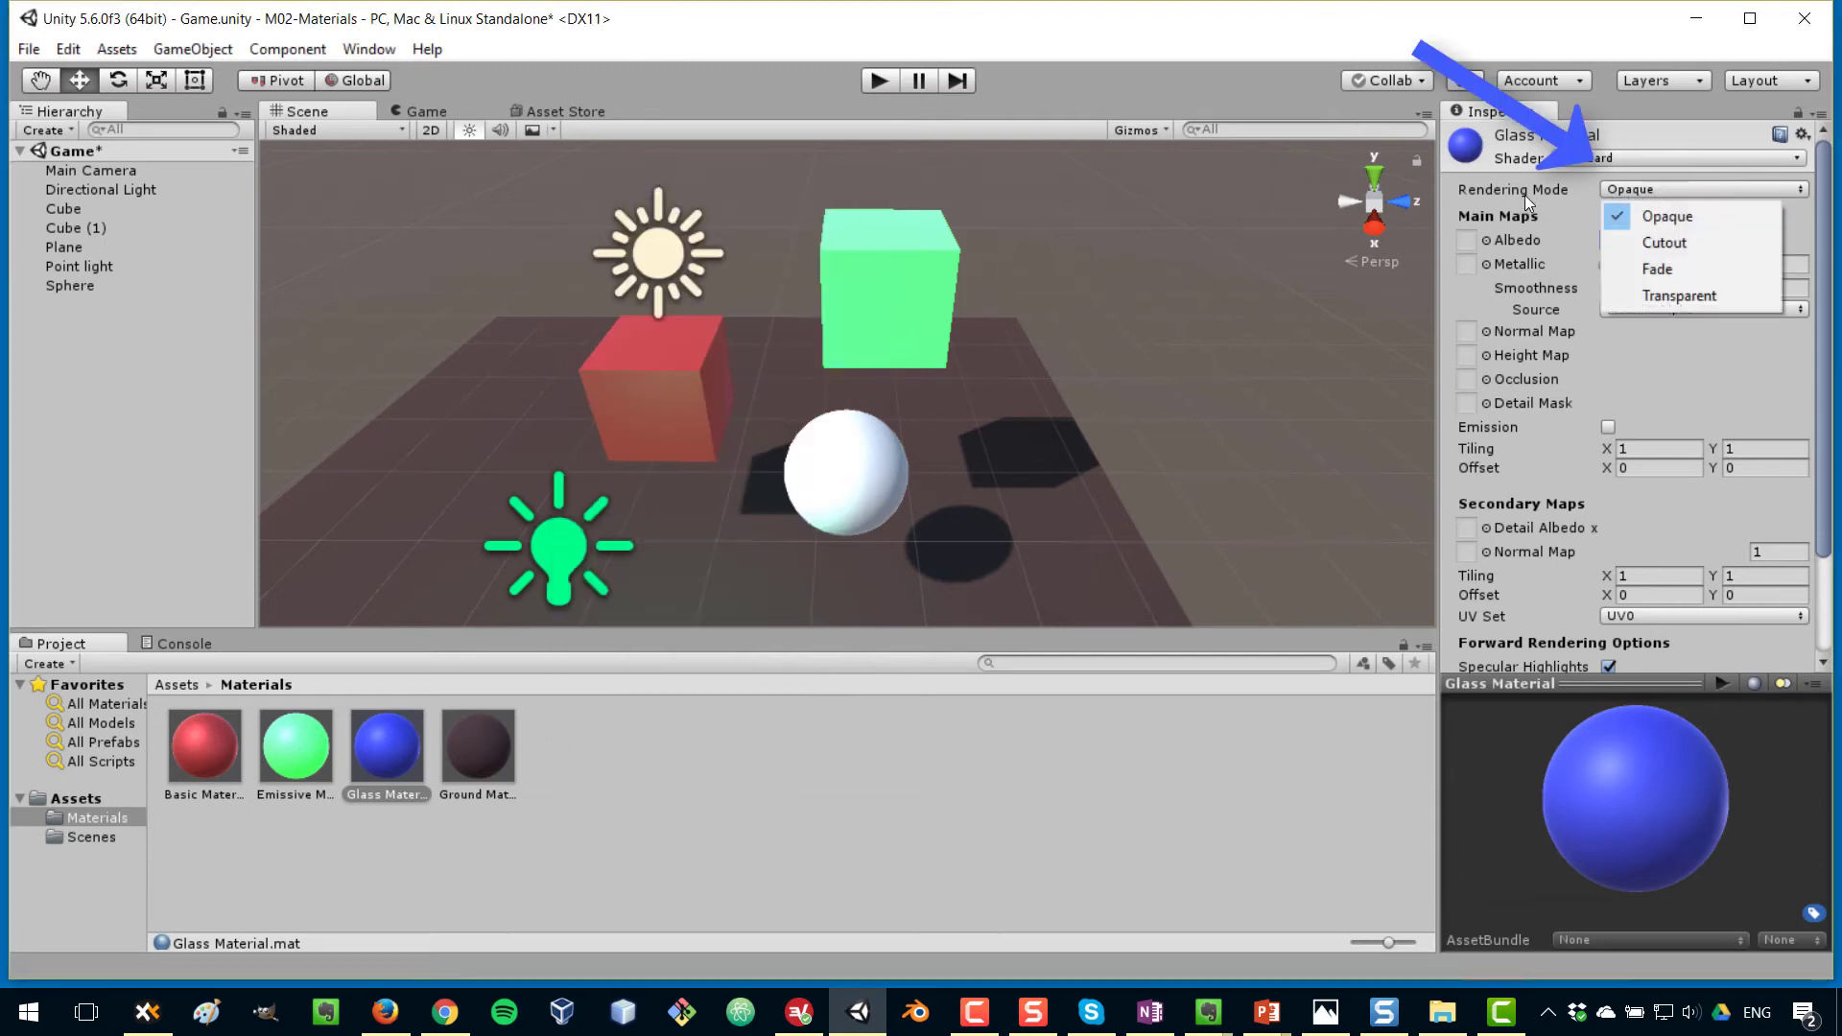
click(1706, 300)
click(1618, 239)
mouse_move(678, 624)
mouse_down()
mouse_move(639, 641)
mouse_move(678, 644)
mouse_move(664, 637)
mouse_up()
click(660, 178)
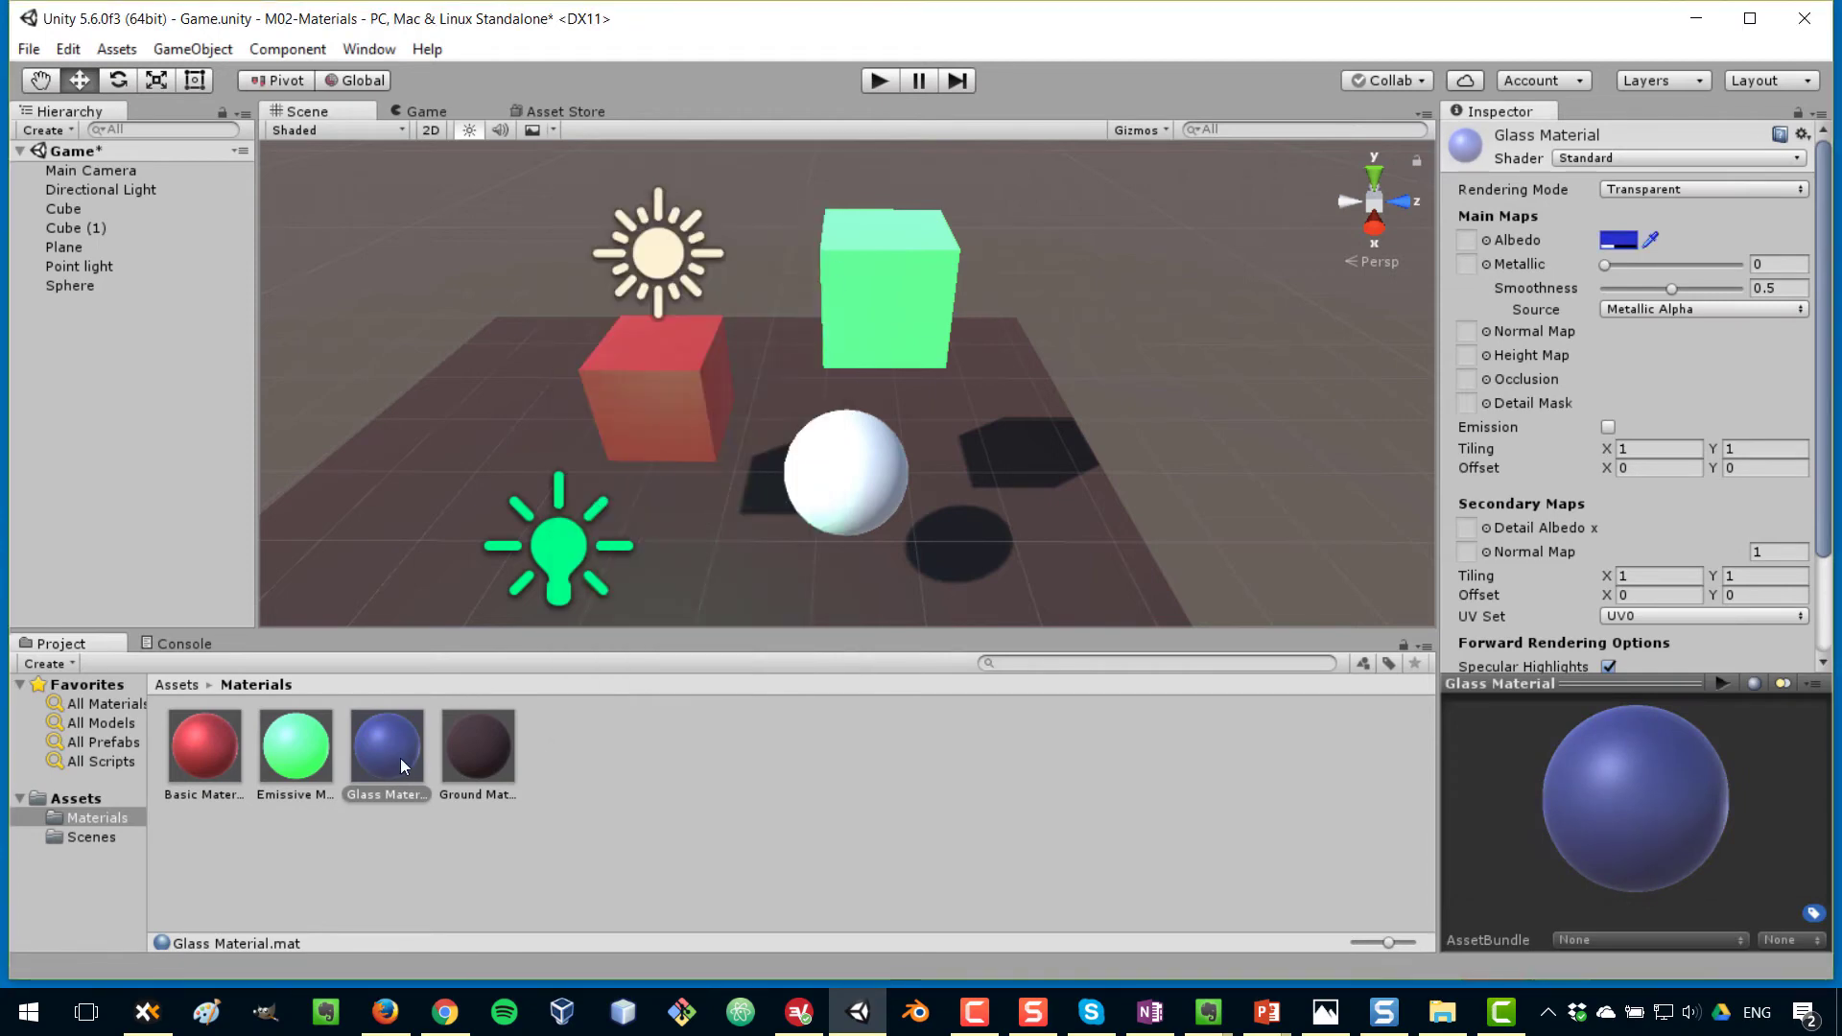
Apply Glass Material to the sphere and raise it in front of the green cube
drag(397, 758, 846, 476)
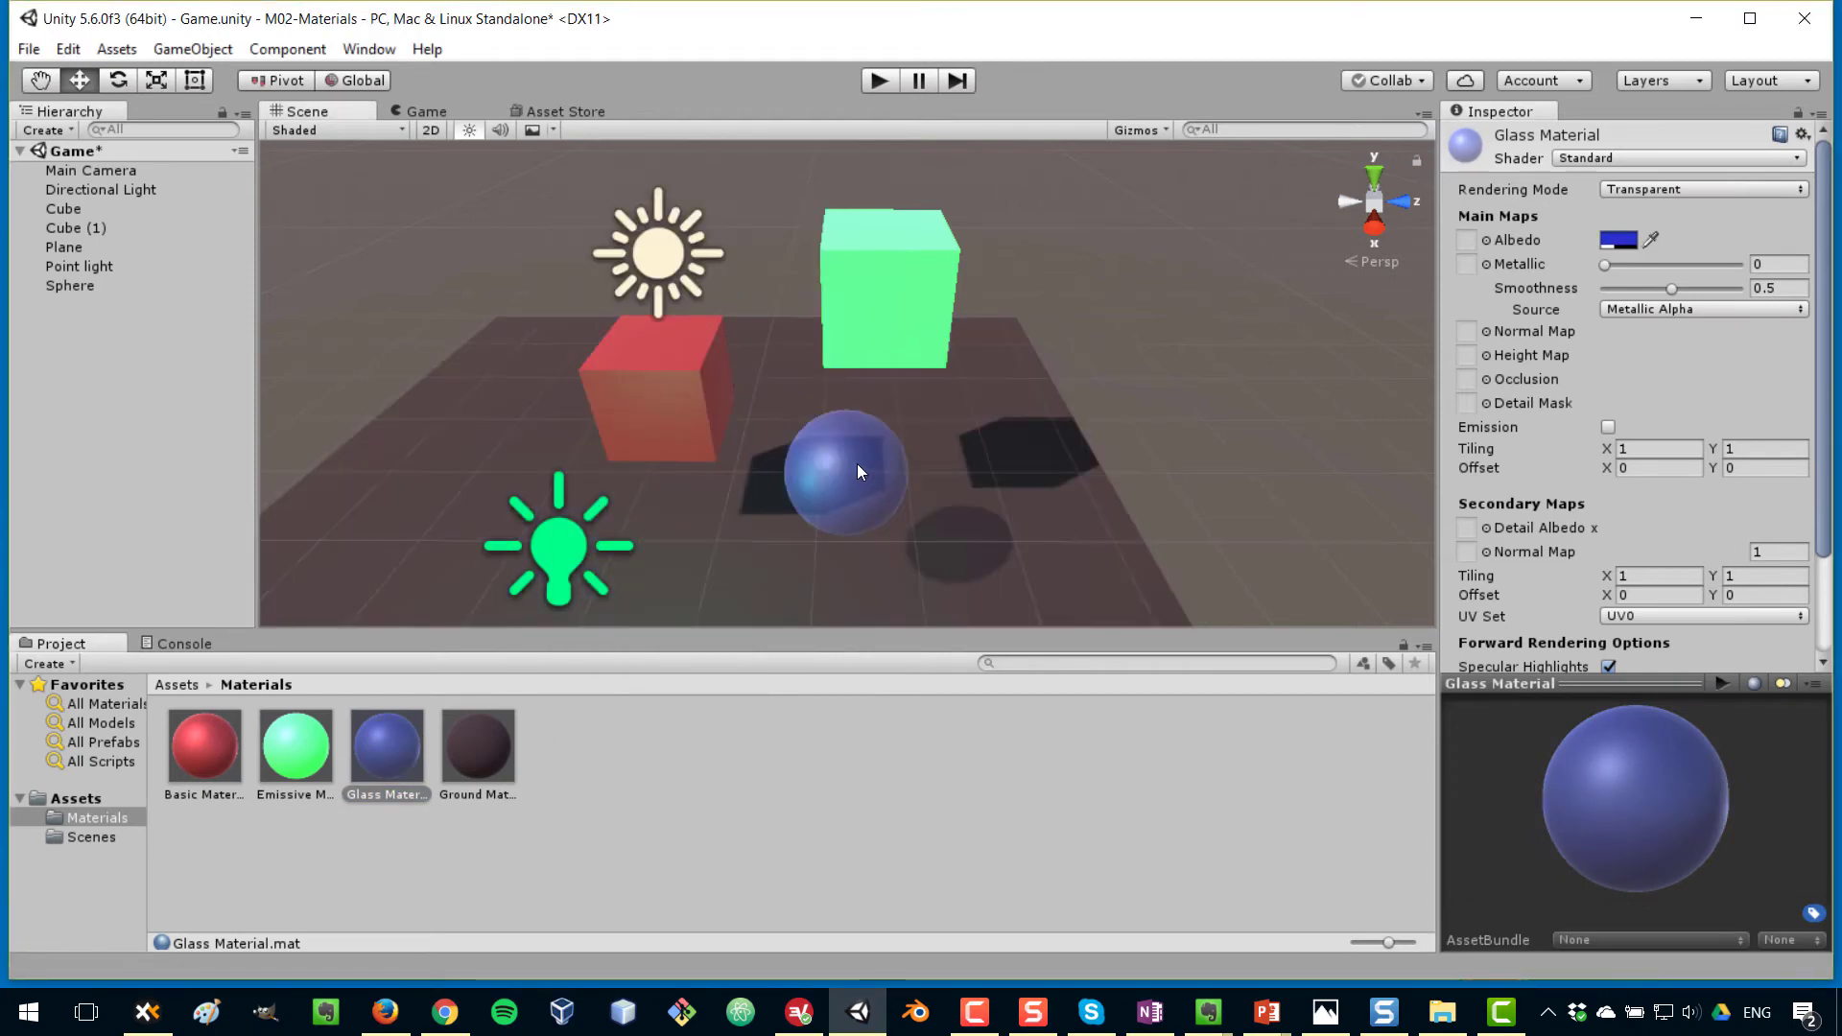
click(848, 447)
drag(855, 382, 845, 342)
click(1115, 356)
alt+drag(849, 437, 780, 474)
Create a new material named 'Sand Material' in the Materials folder
right_click(607, 763)
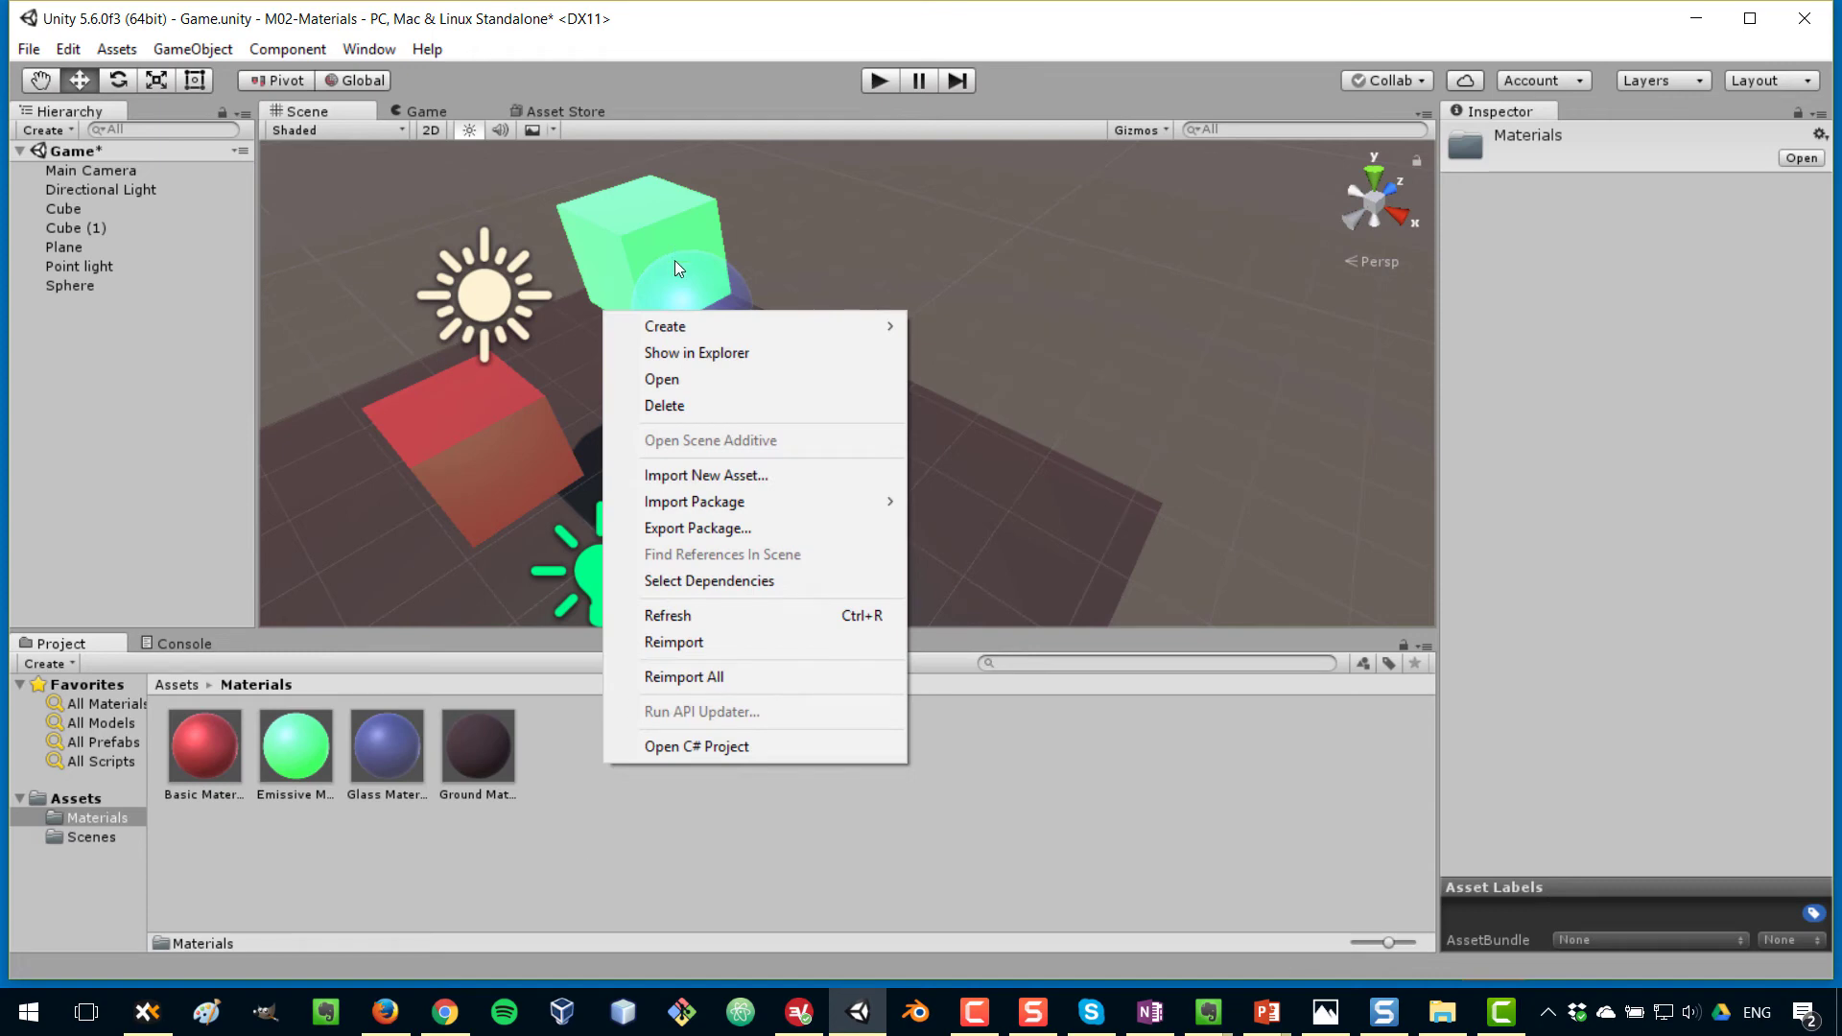
mouse_move(672, 326)
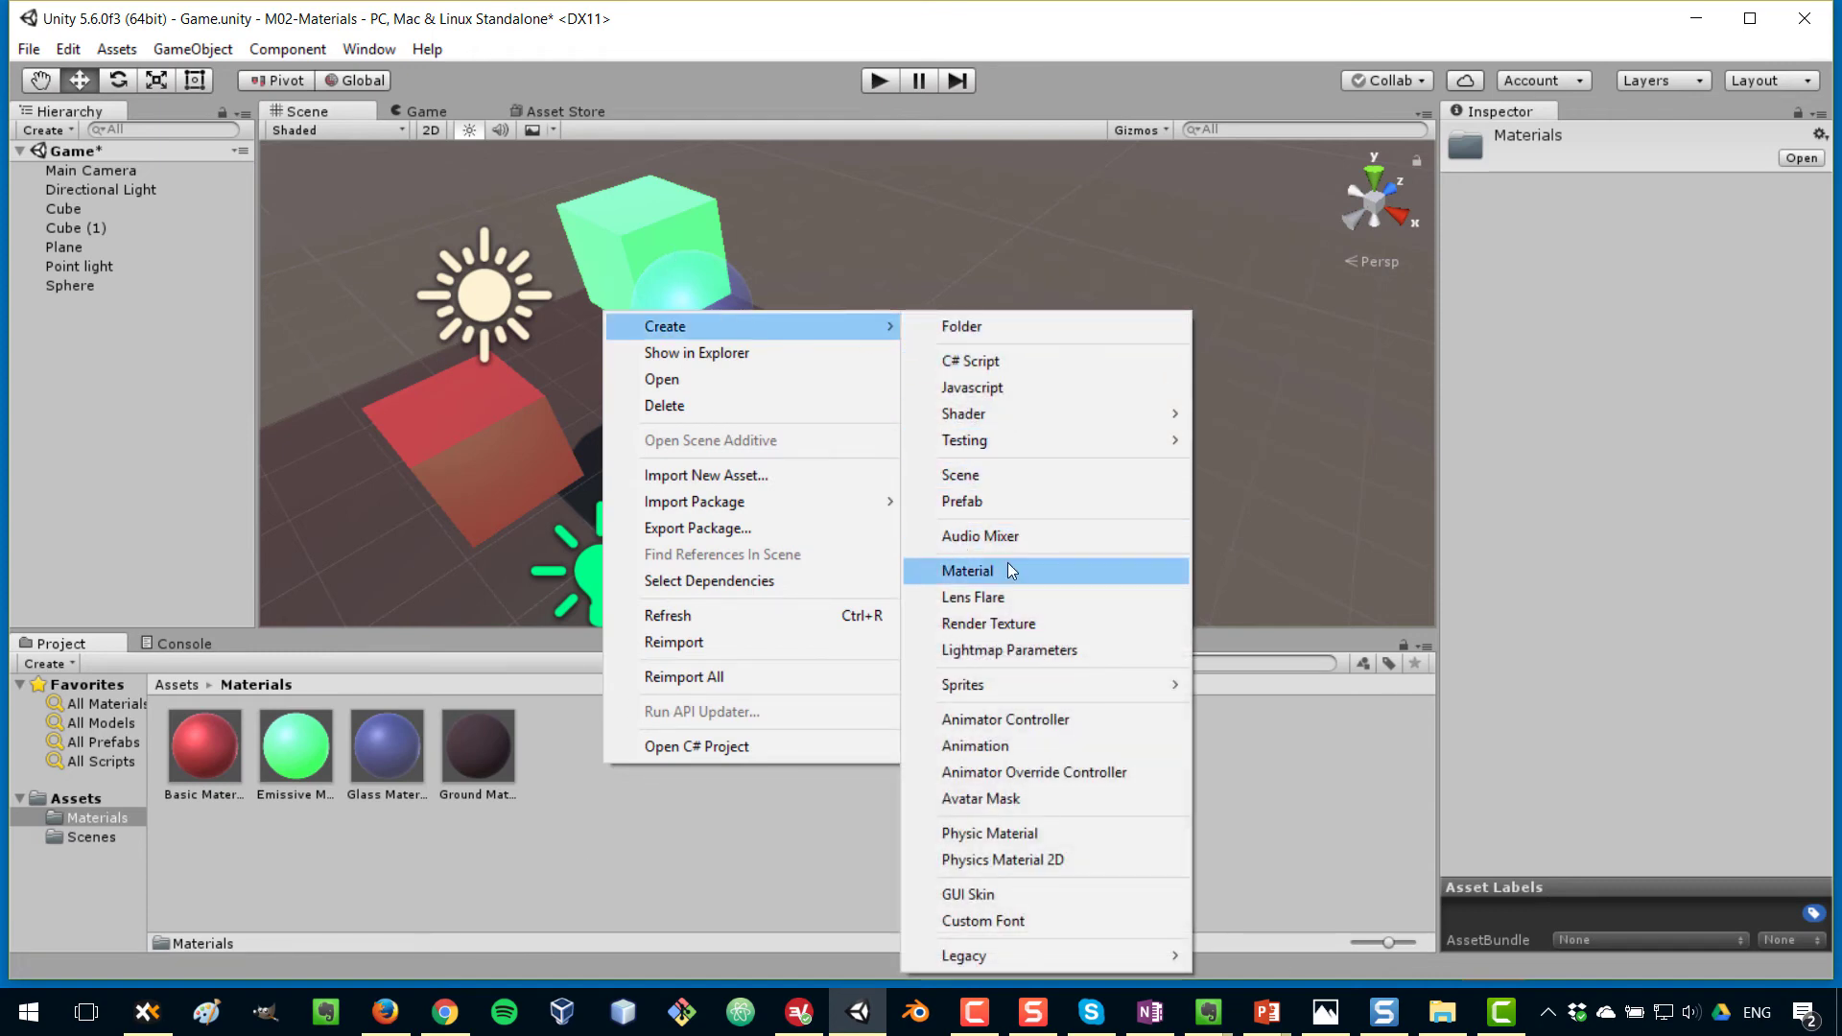
click(969, 570)
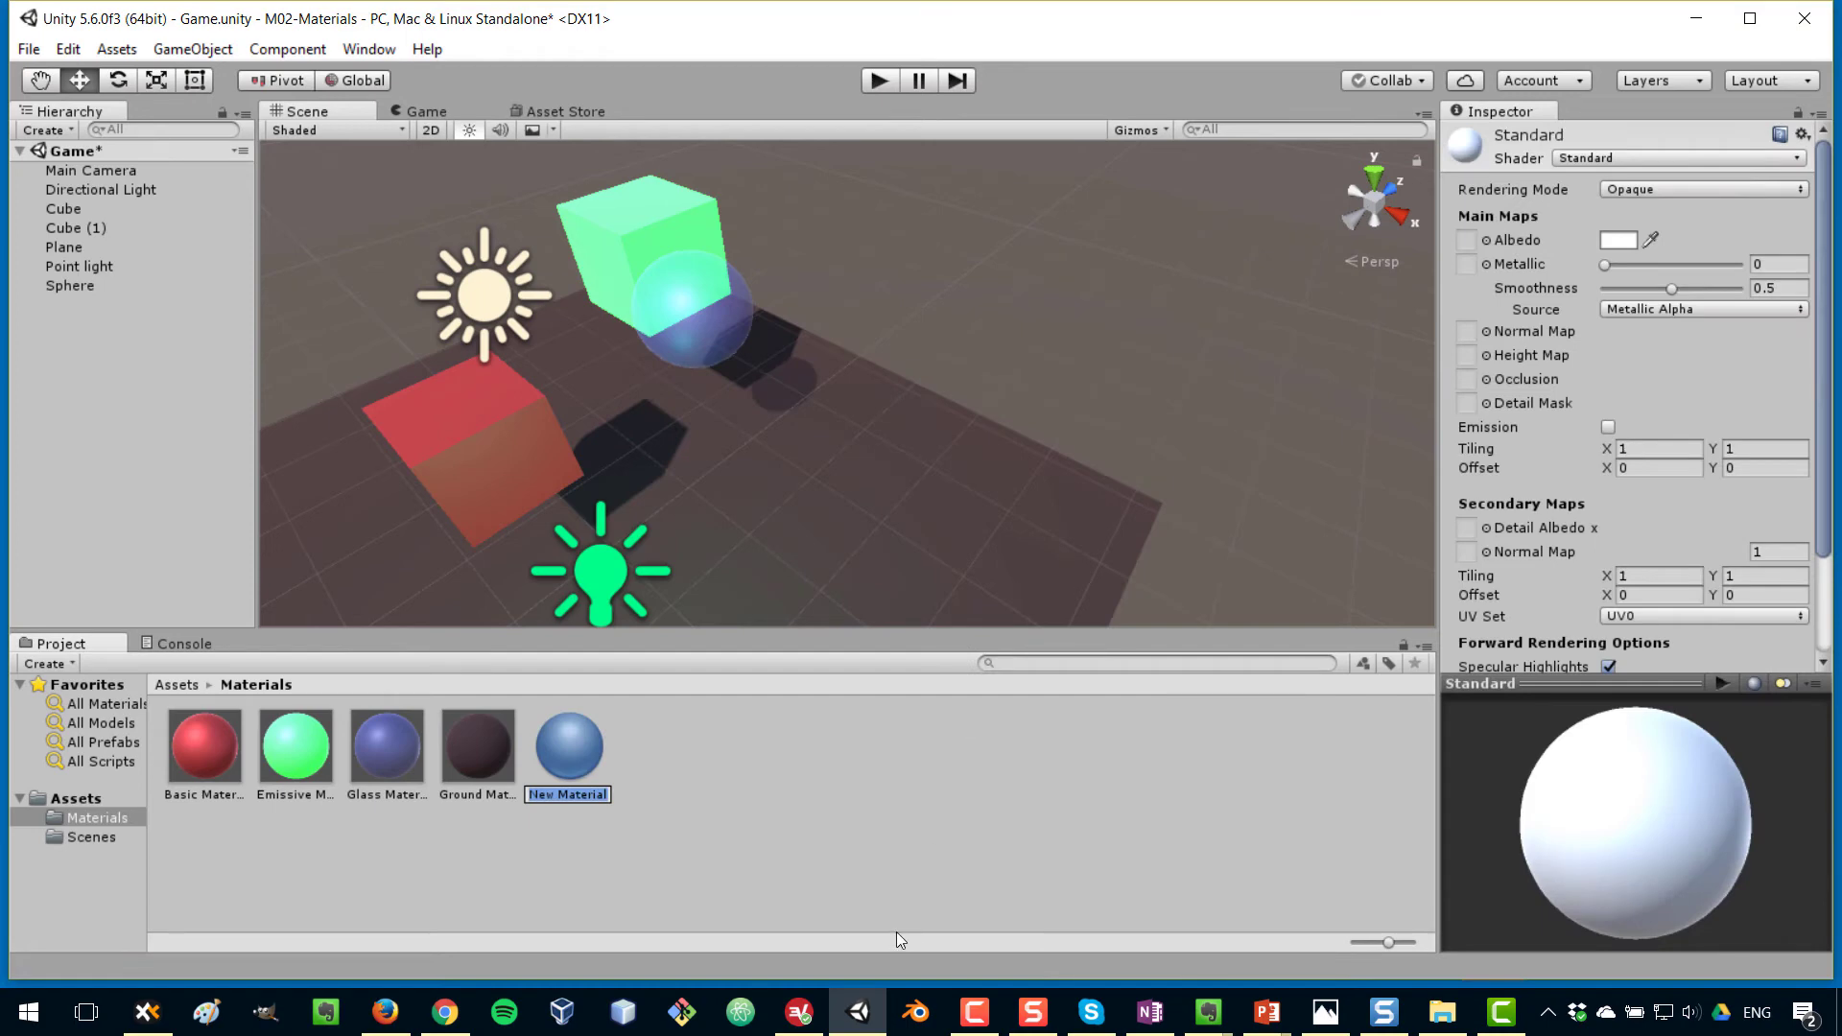
text(Sand Material)
key(Return)
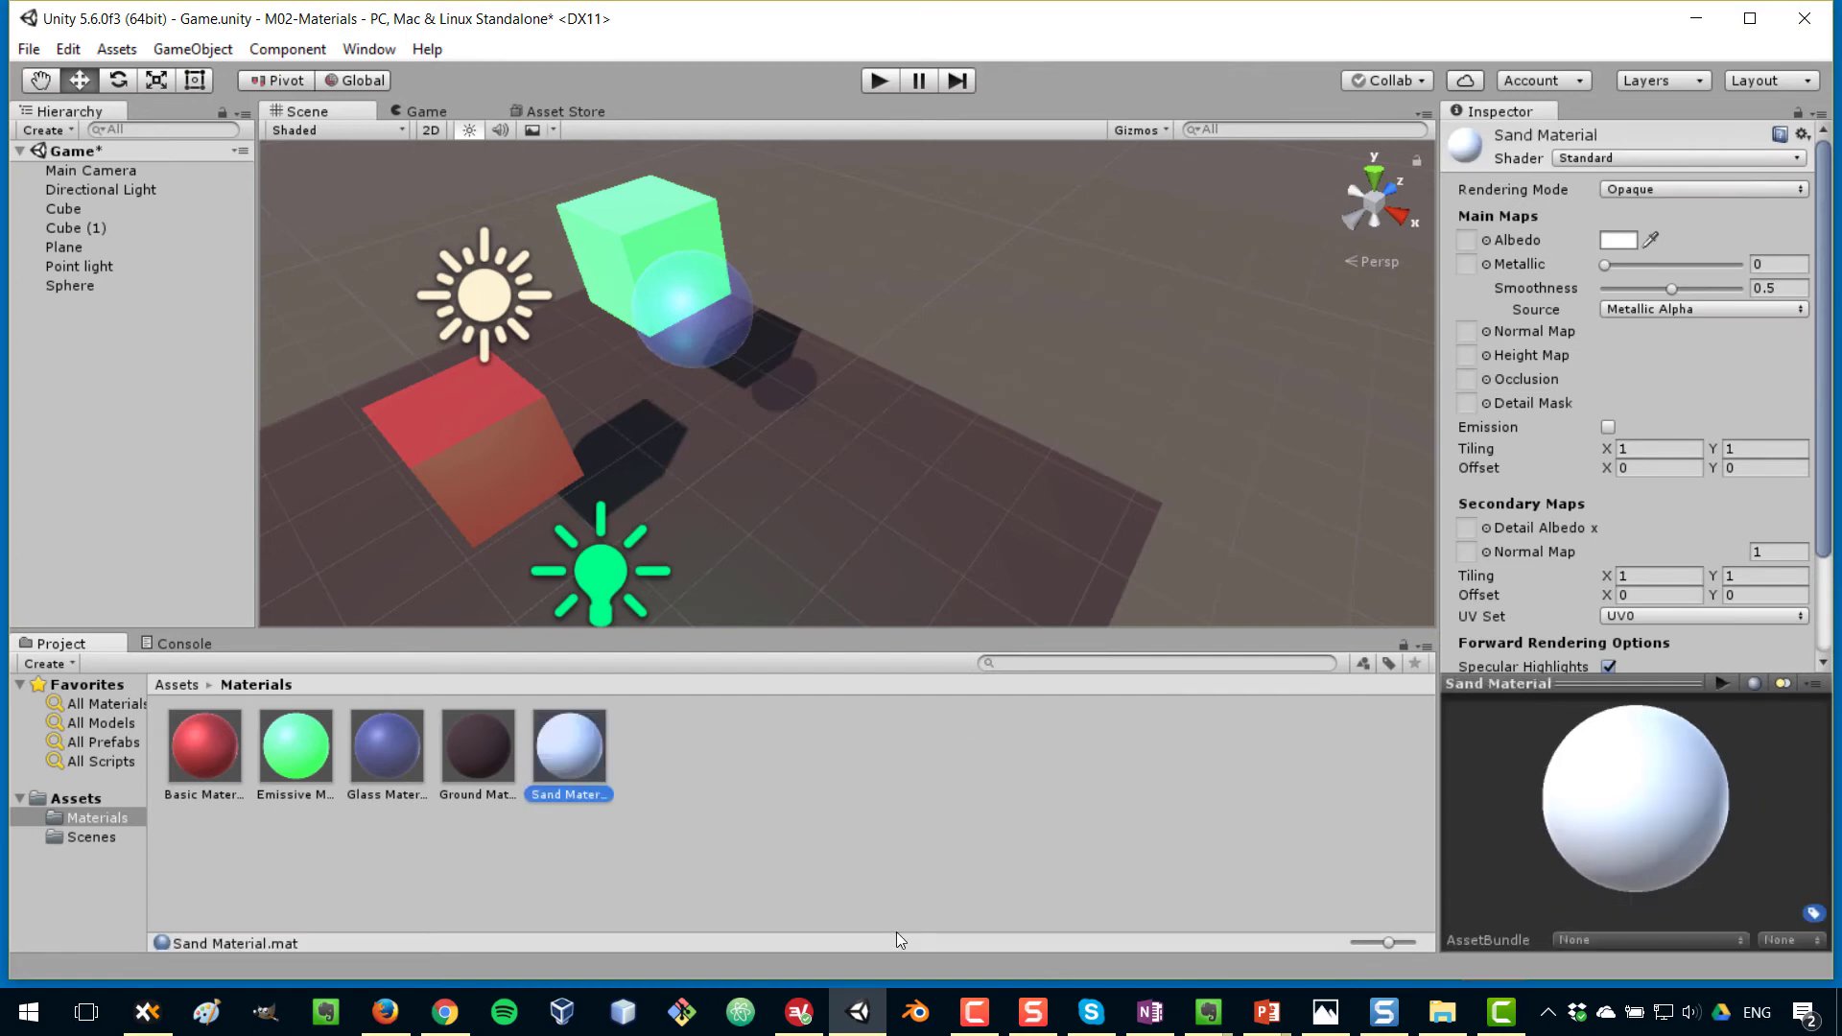
Create a 'Textures' folder in Assets, open it, and switch to XYplorer
click(140, 800)
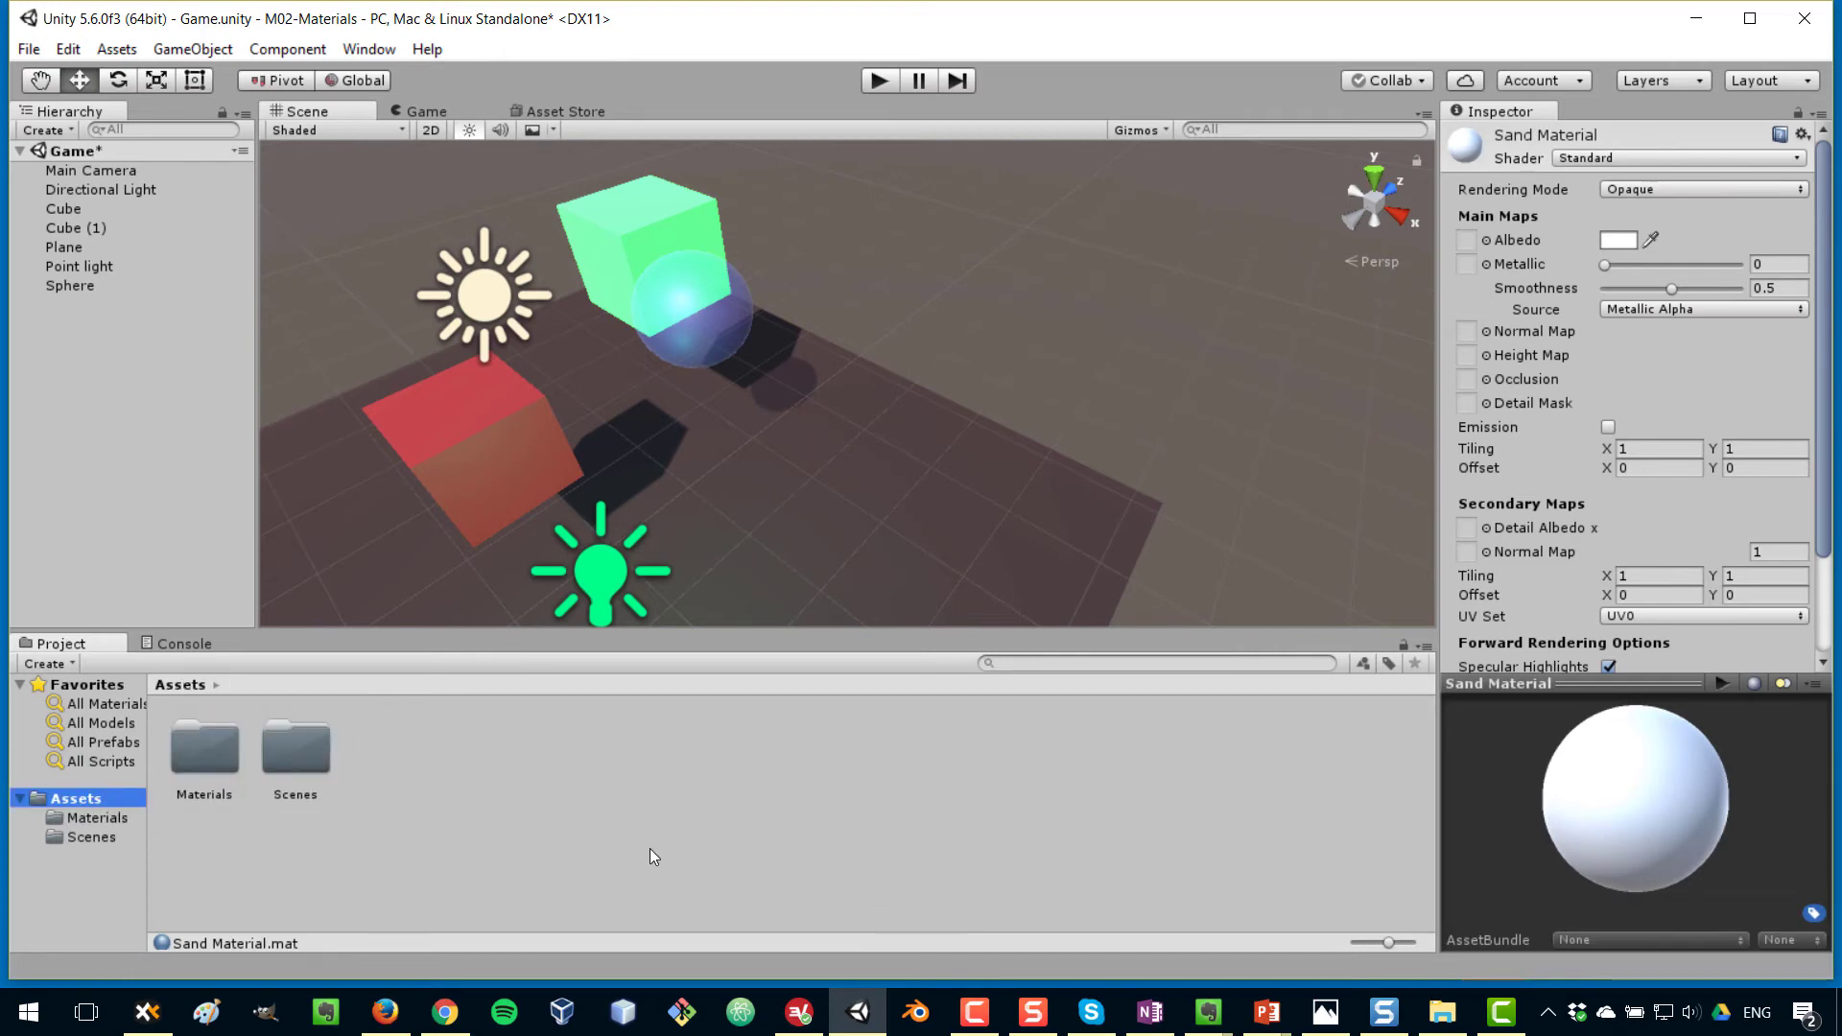
right_click(466, 802)
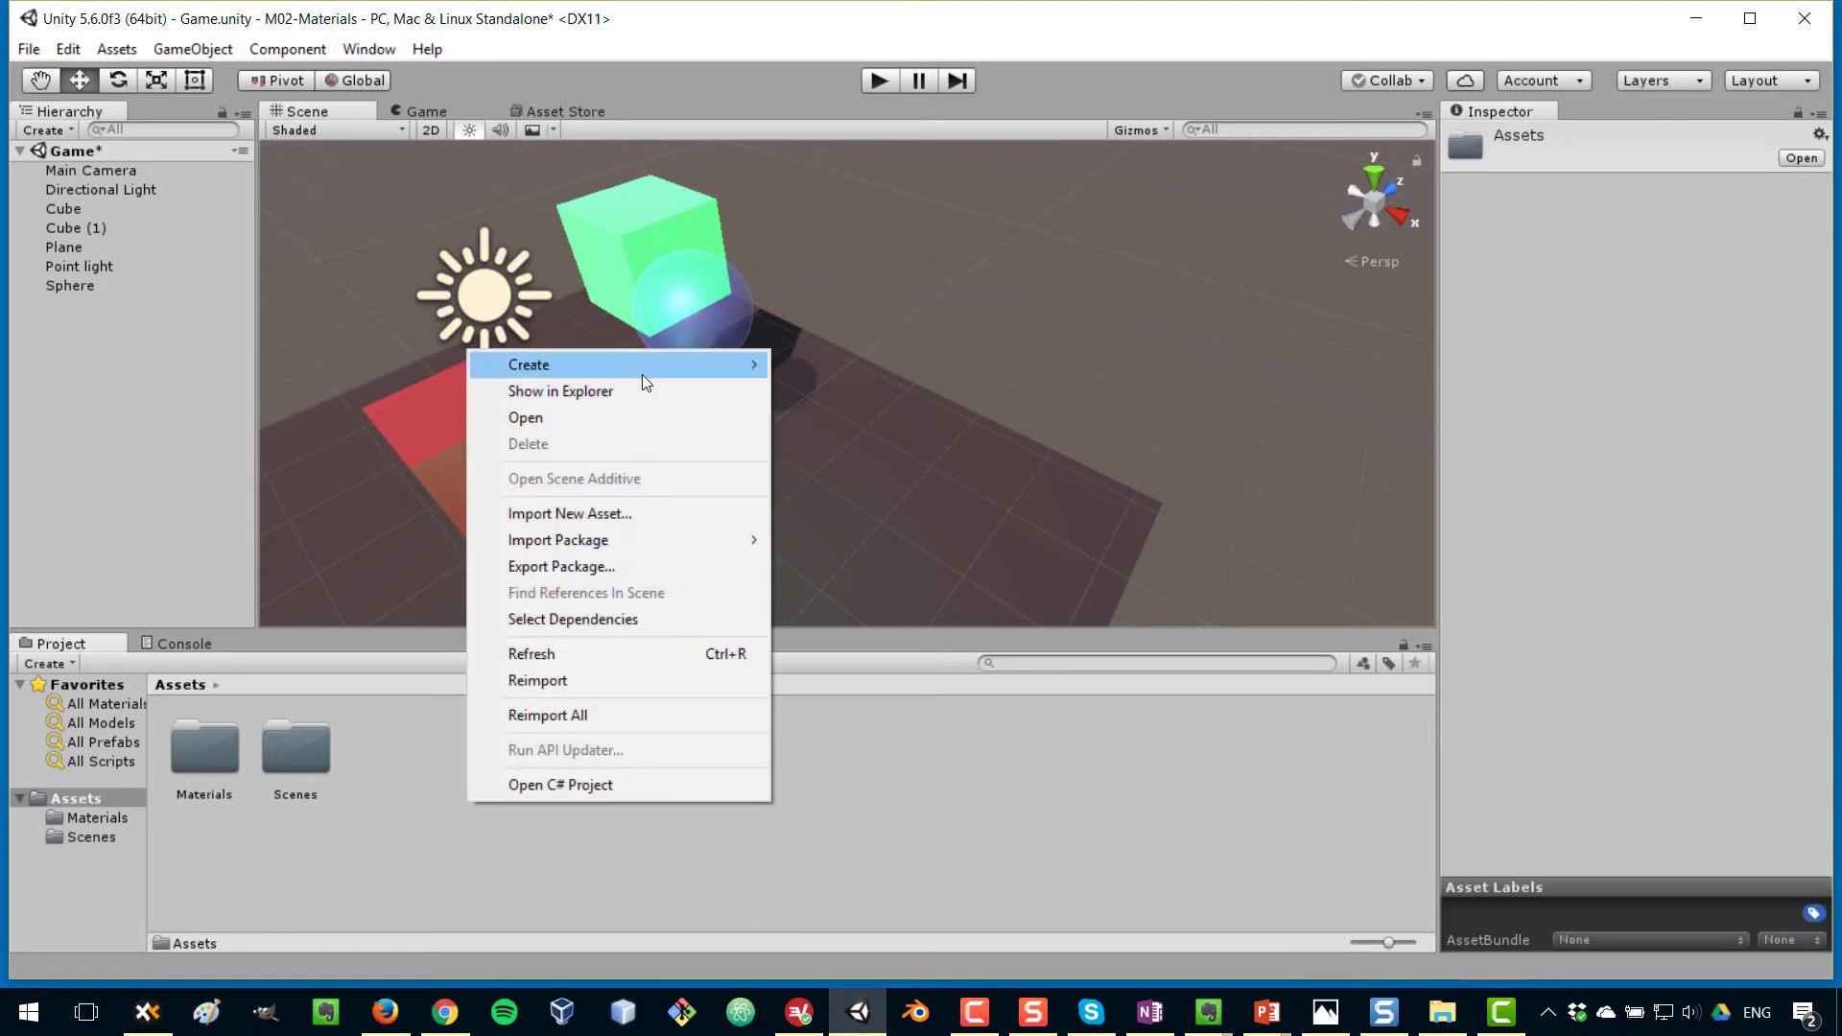
mouse_move(641, 373)
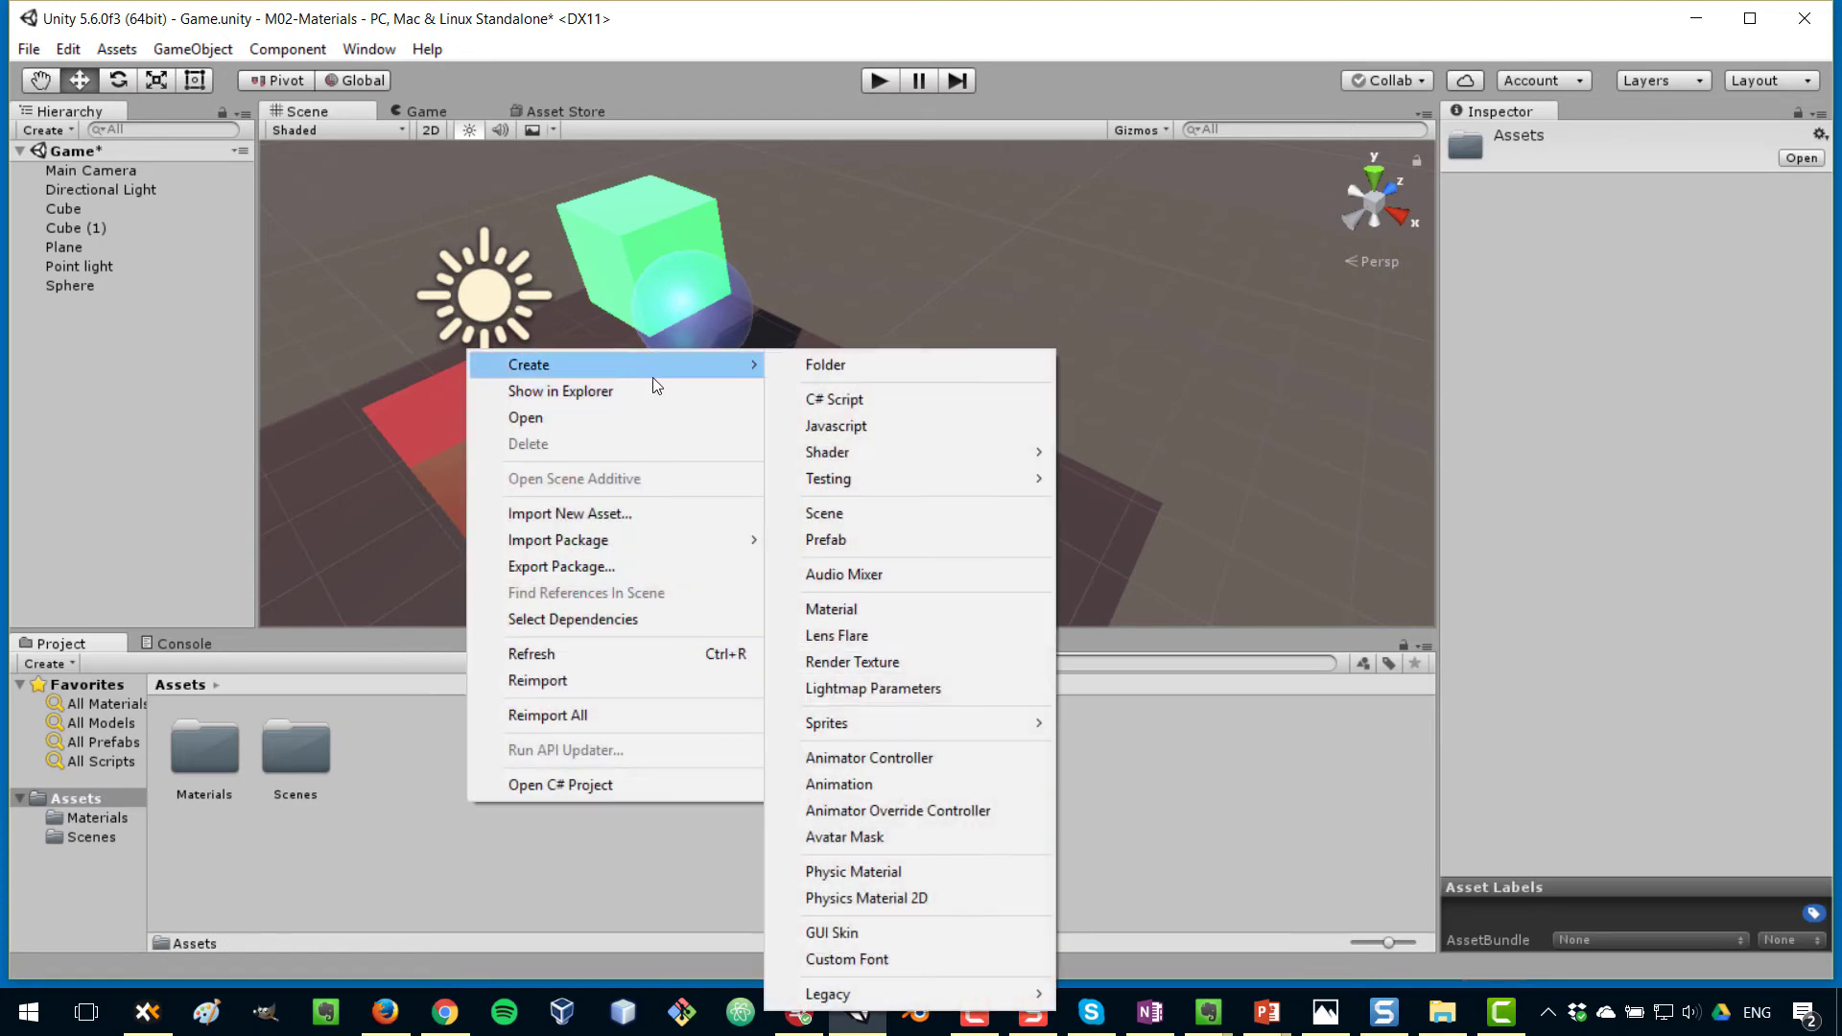
click(932, 361)
text(Textures)
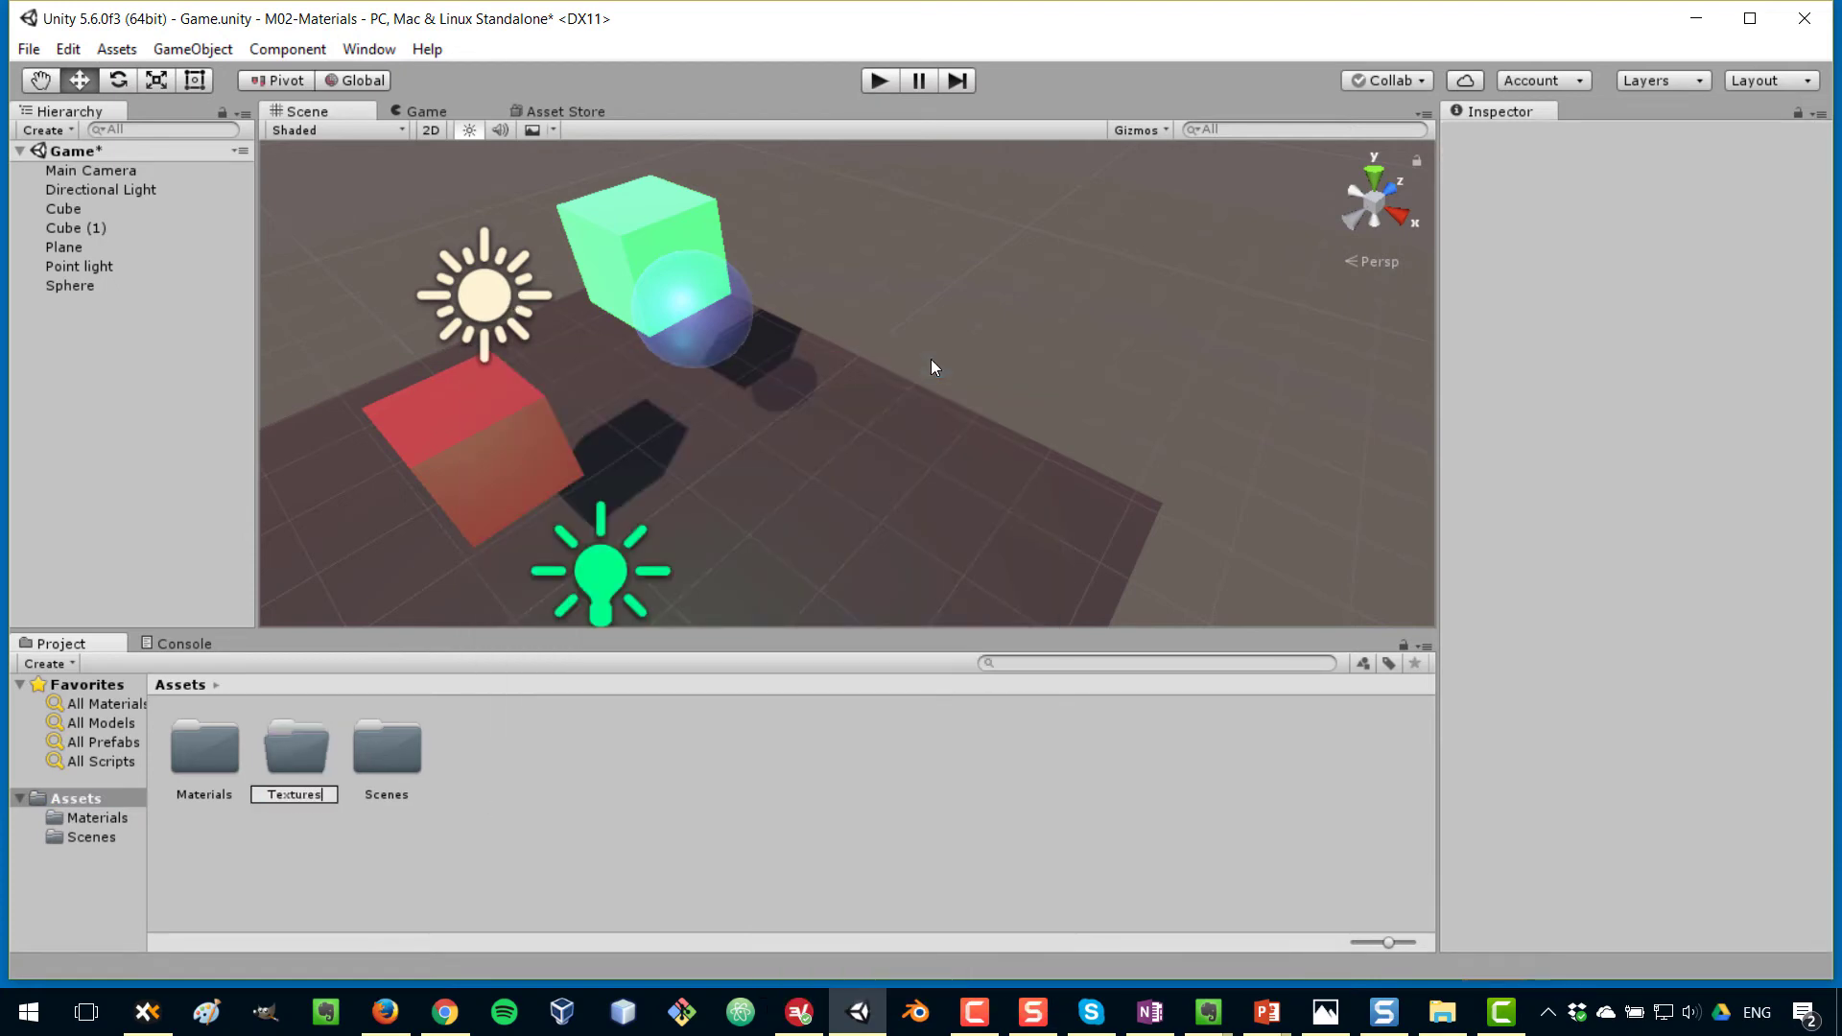
key(Return)
double_click(405, 751)
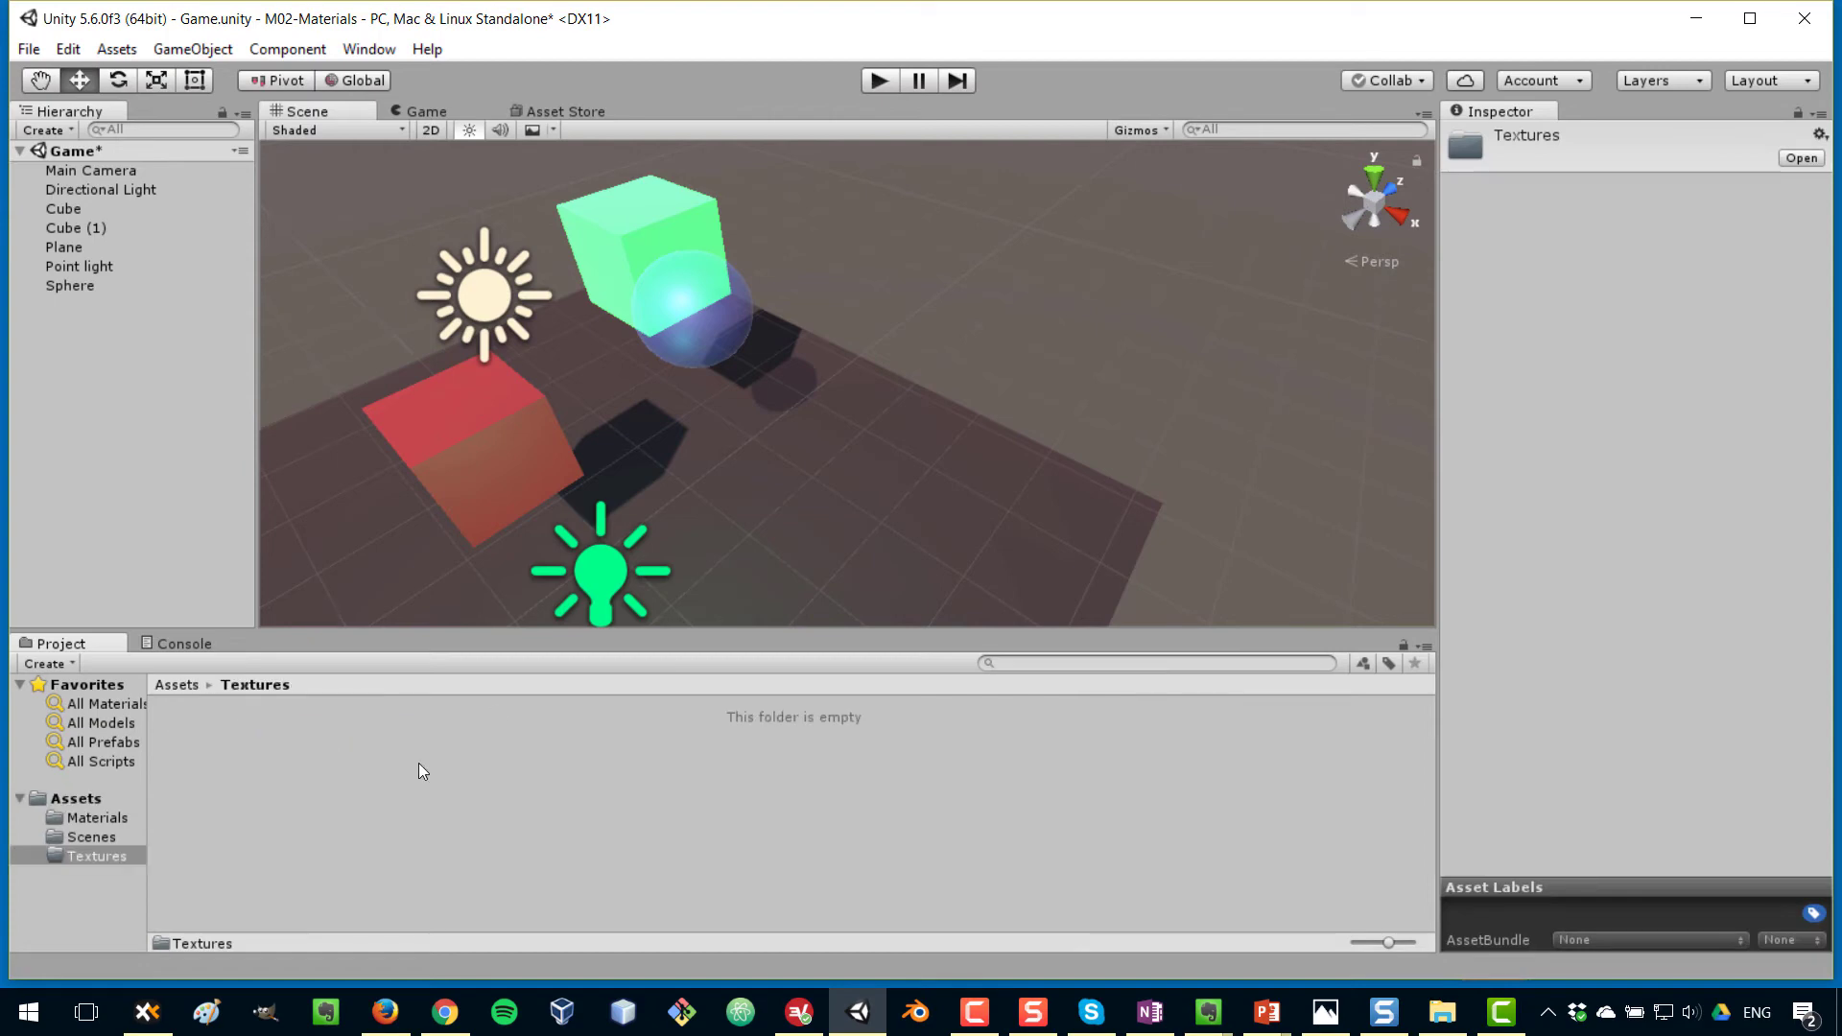
key(alt+Tab)
key(alt+Tab)
key(alt+Tab)
key(alt+Tab)
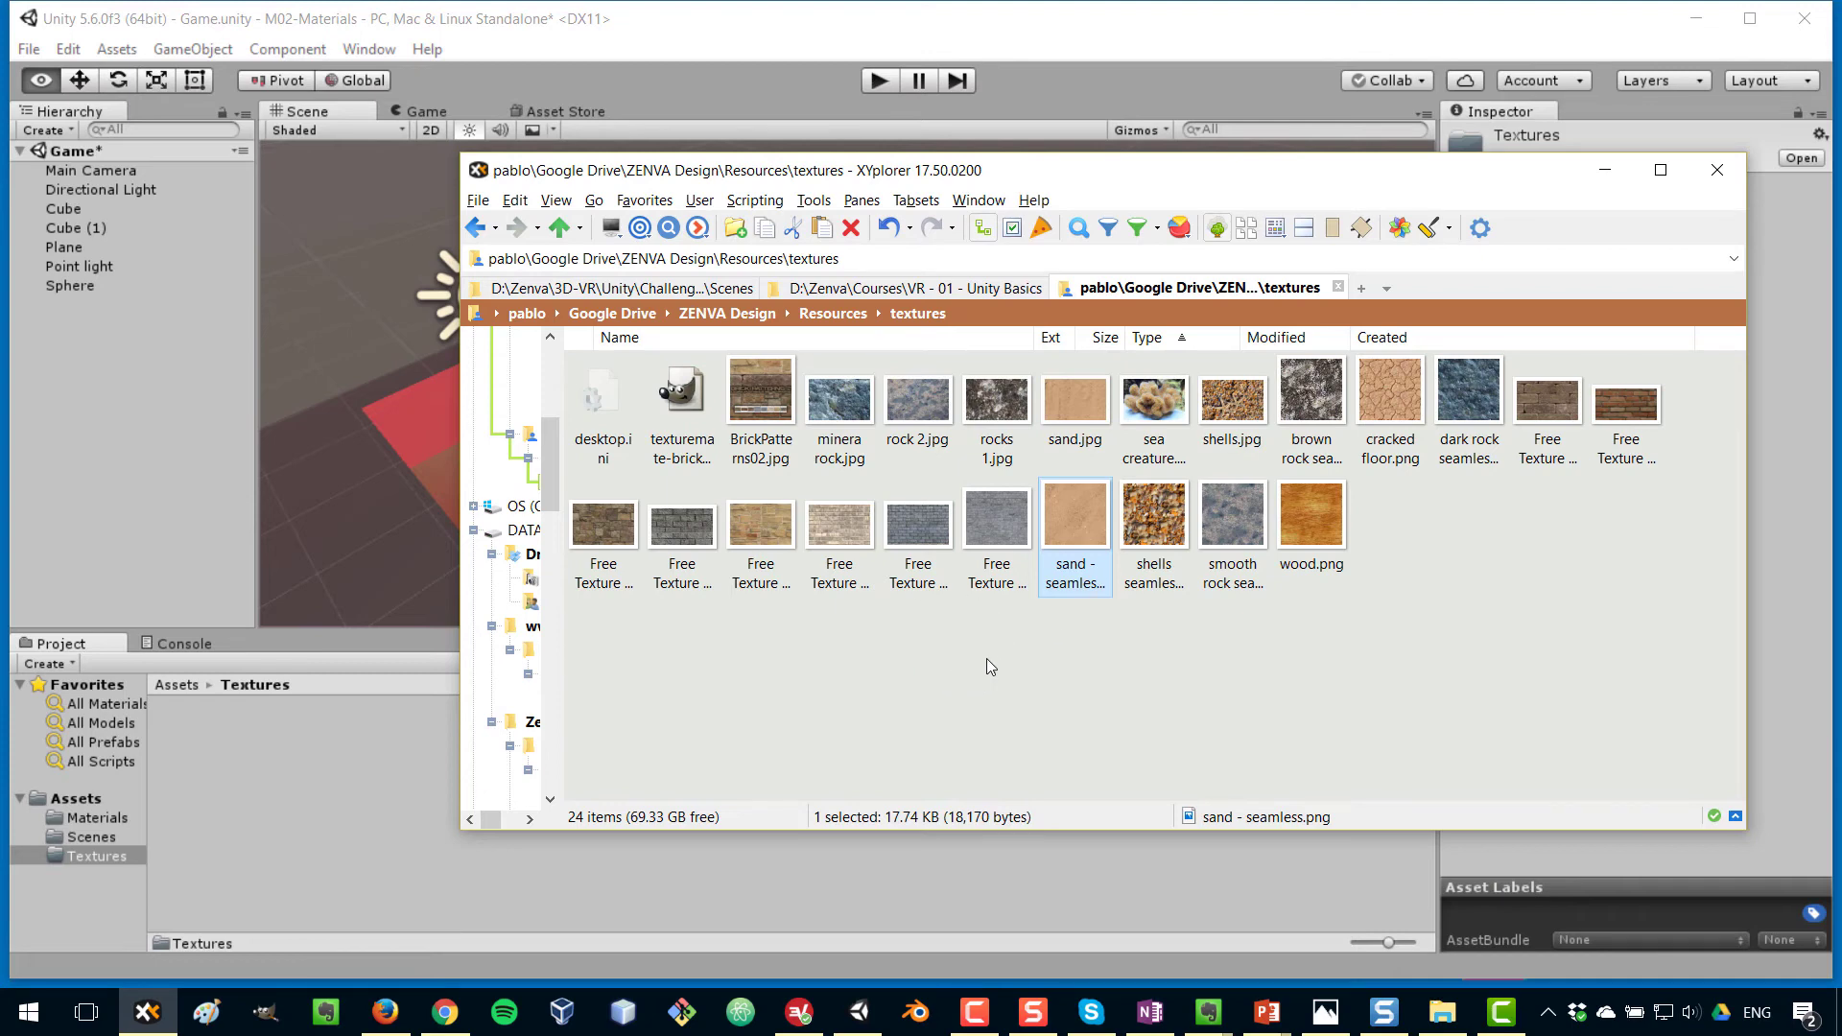
Drag 'sand - seamless.png' from XYplorer into Unity's Textures folder
click(1141, 660)
click(1075, 527)
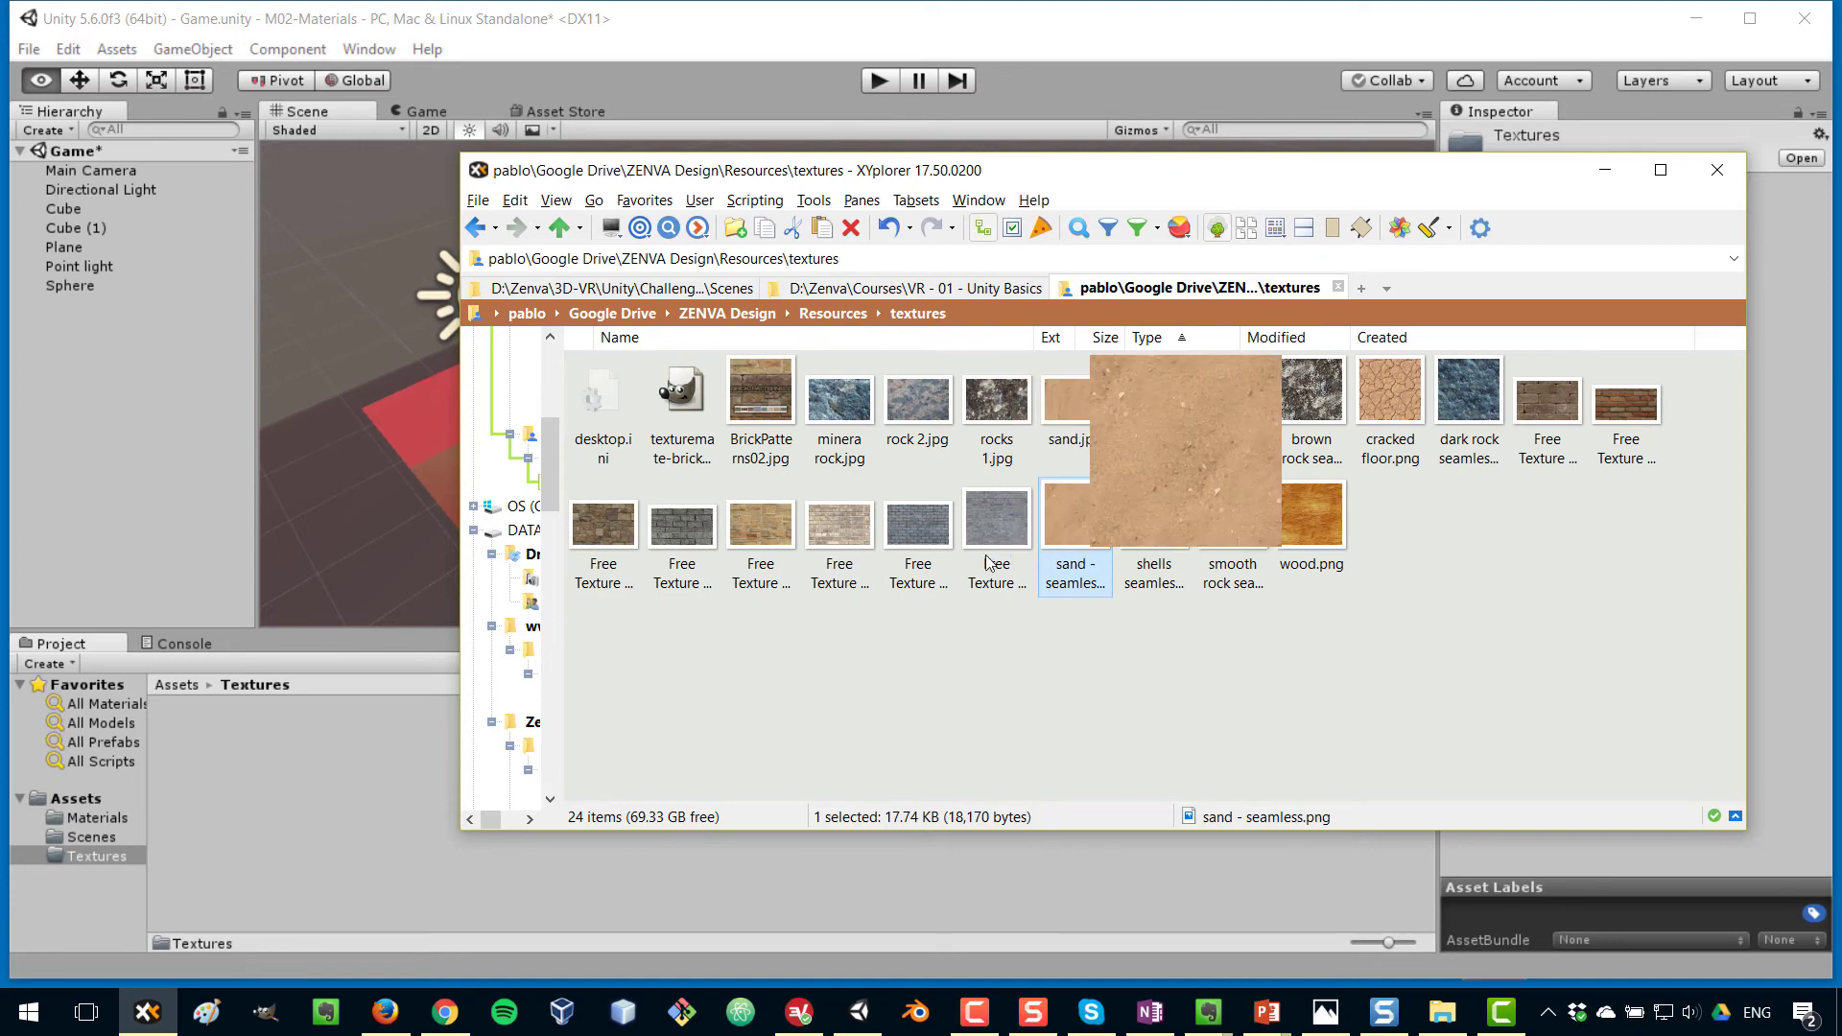
drag(1079, 529, 265, 799)
Finish importing the sand texture and apply Sand Material to the ground plane
click(265, 798)
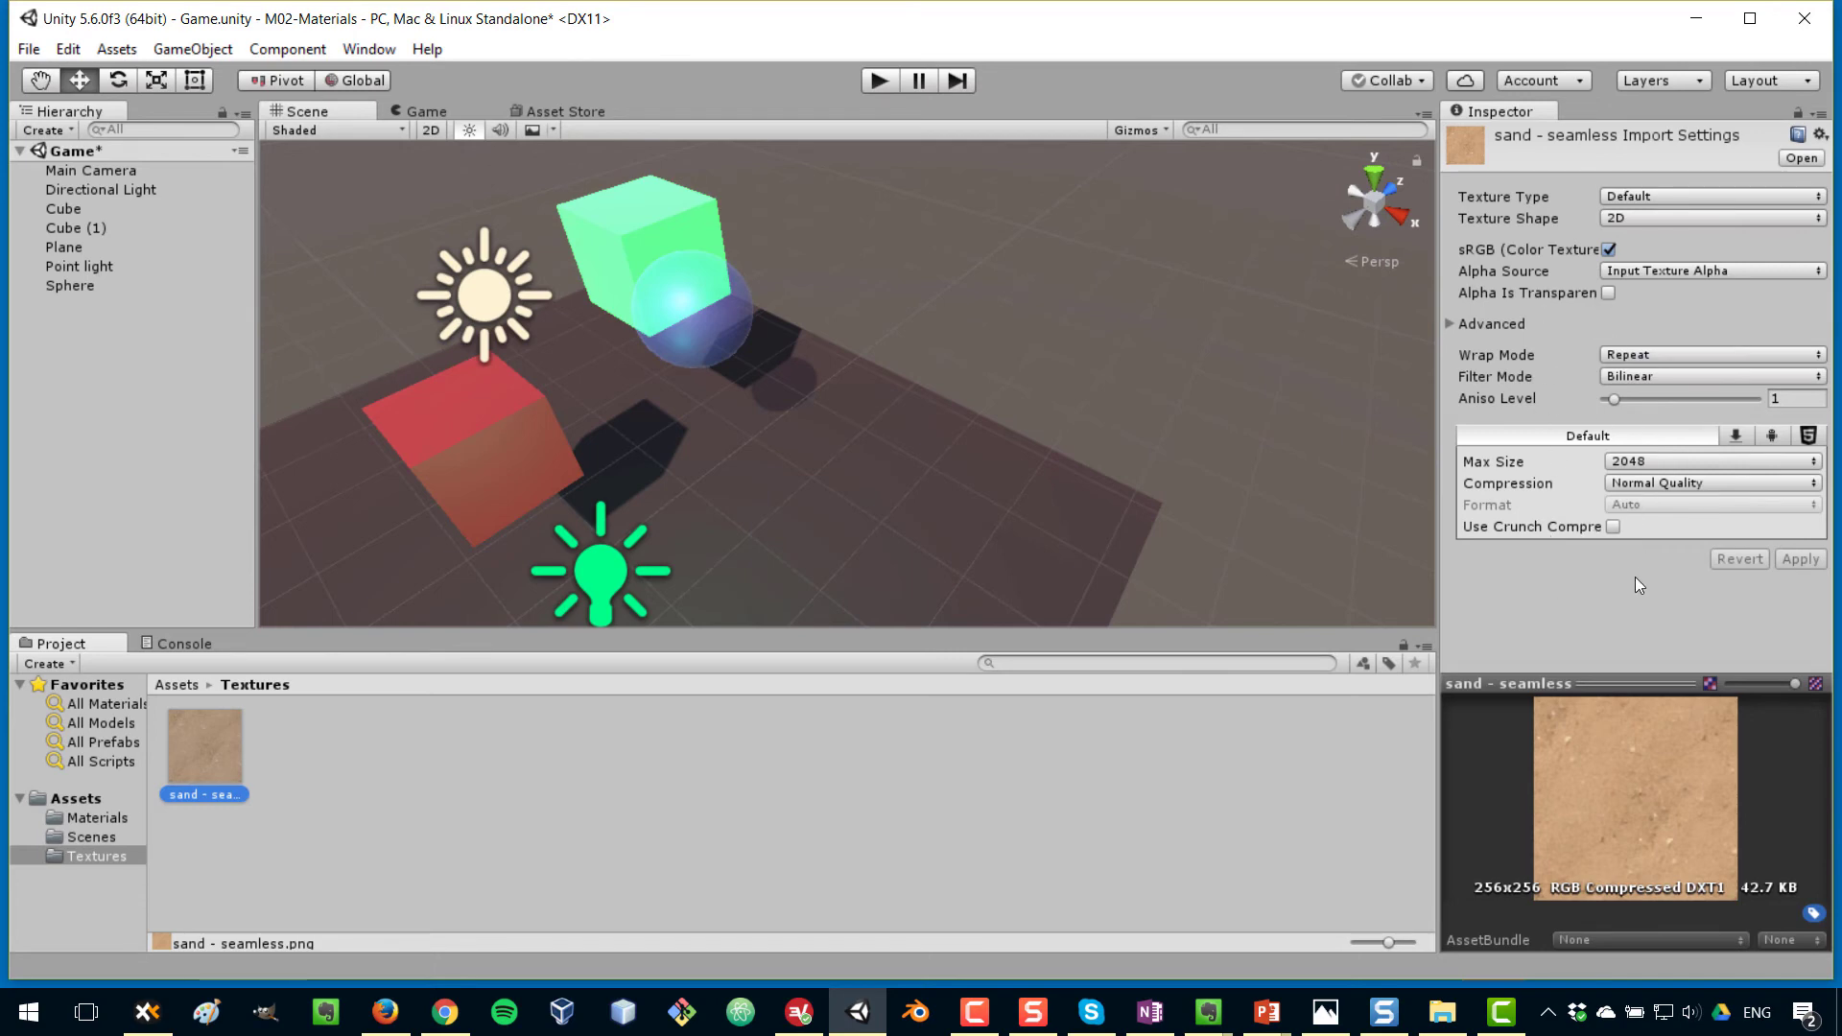
click(54, 817)
click(578, 743)
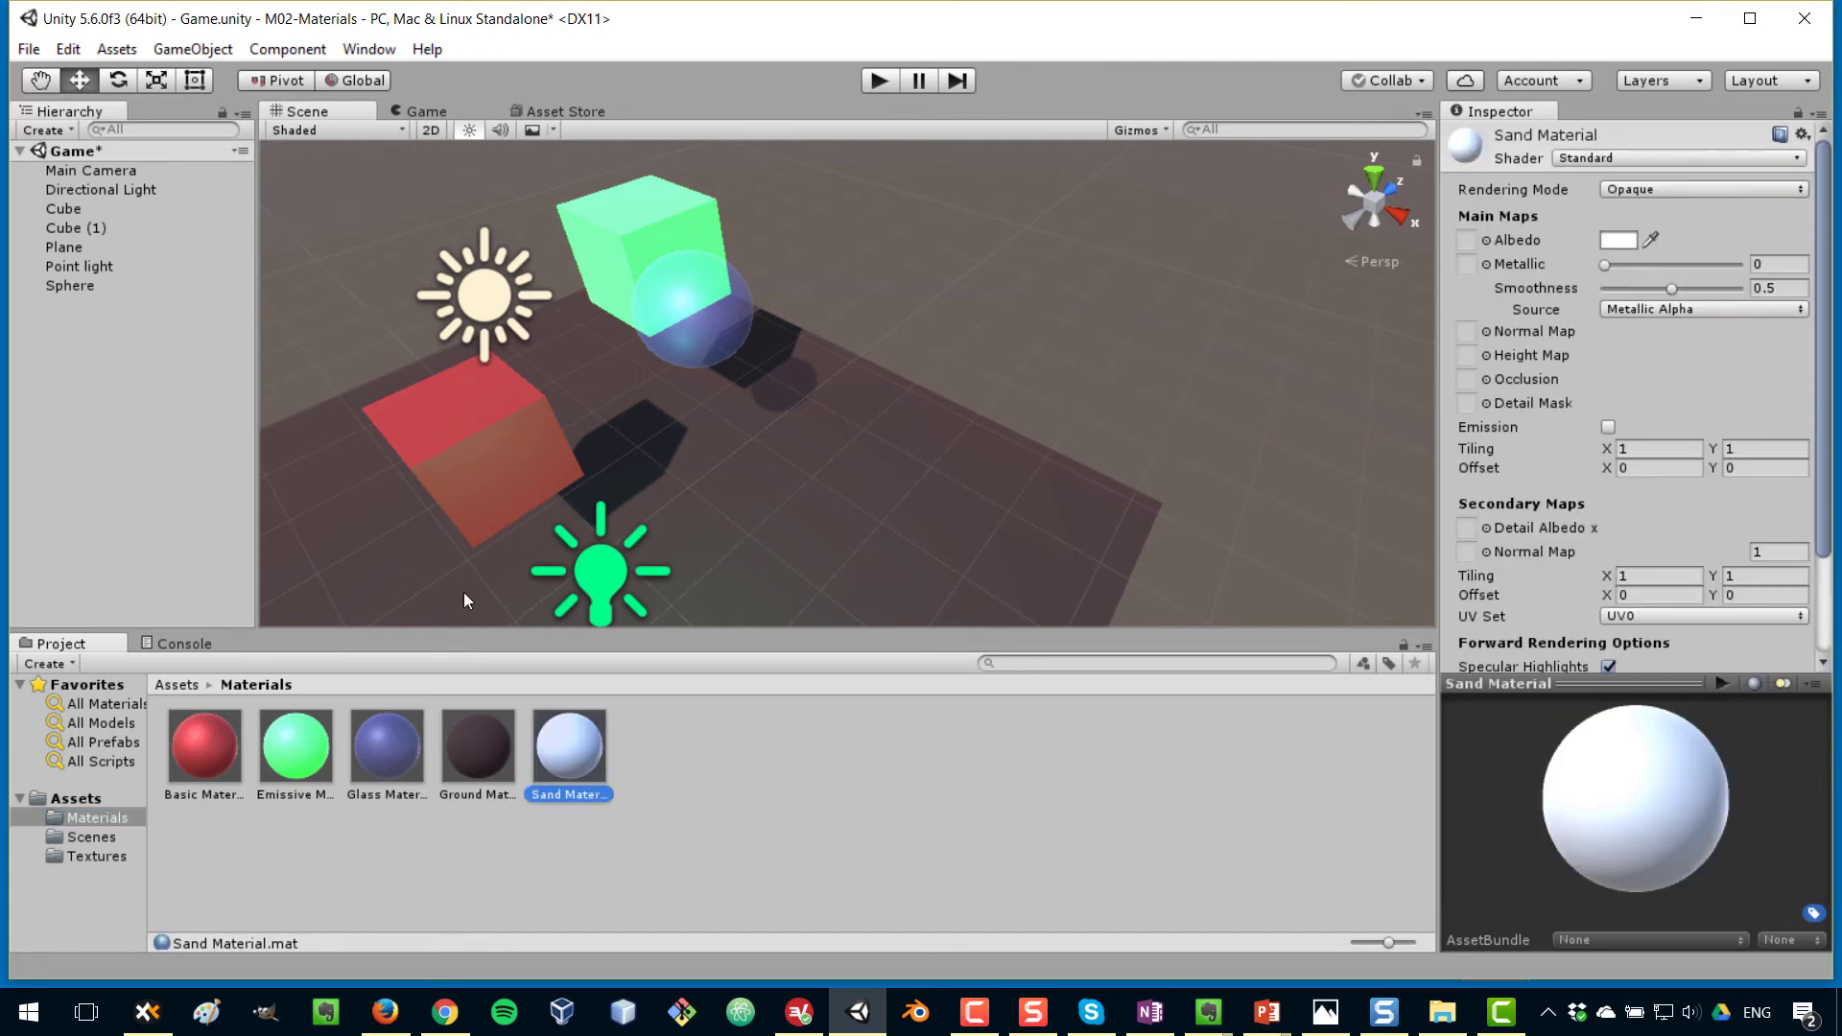
drag(551, 767, 752, 556)
middle_drag(835, 534, 964, 423)
scroll(963, 423, down, 5)
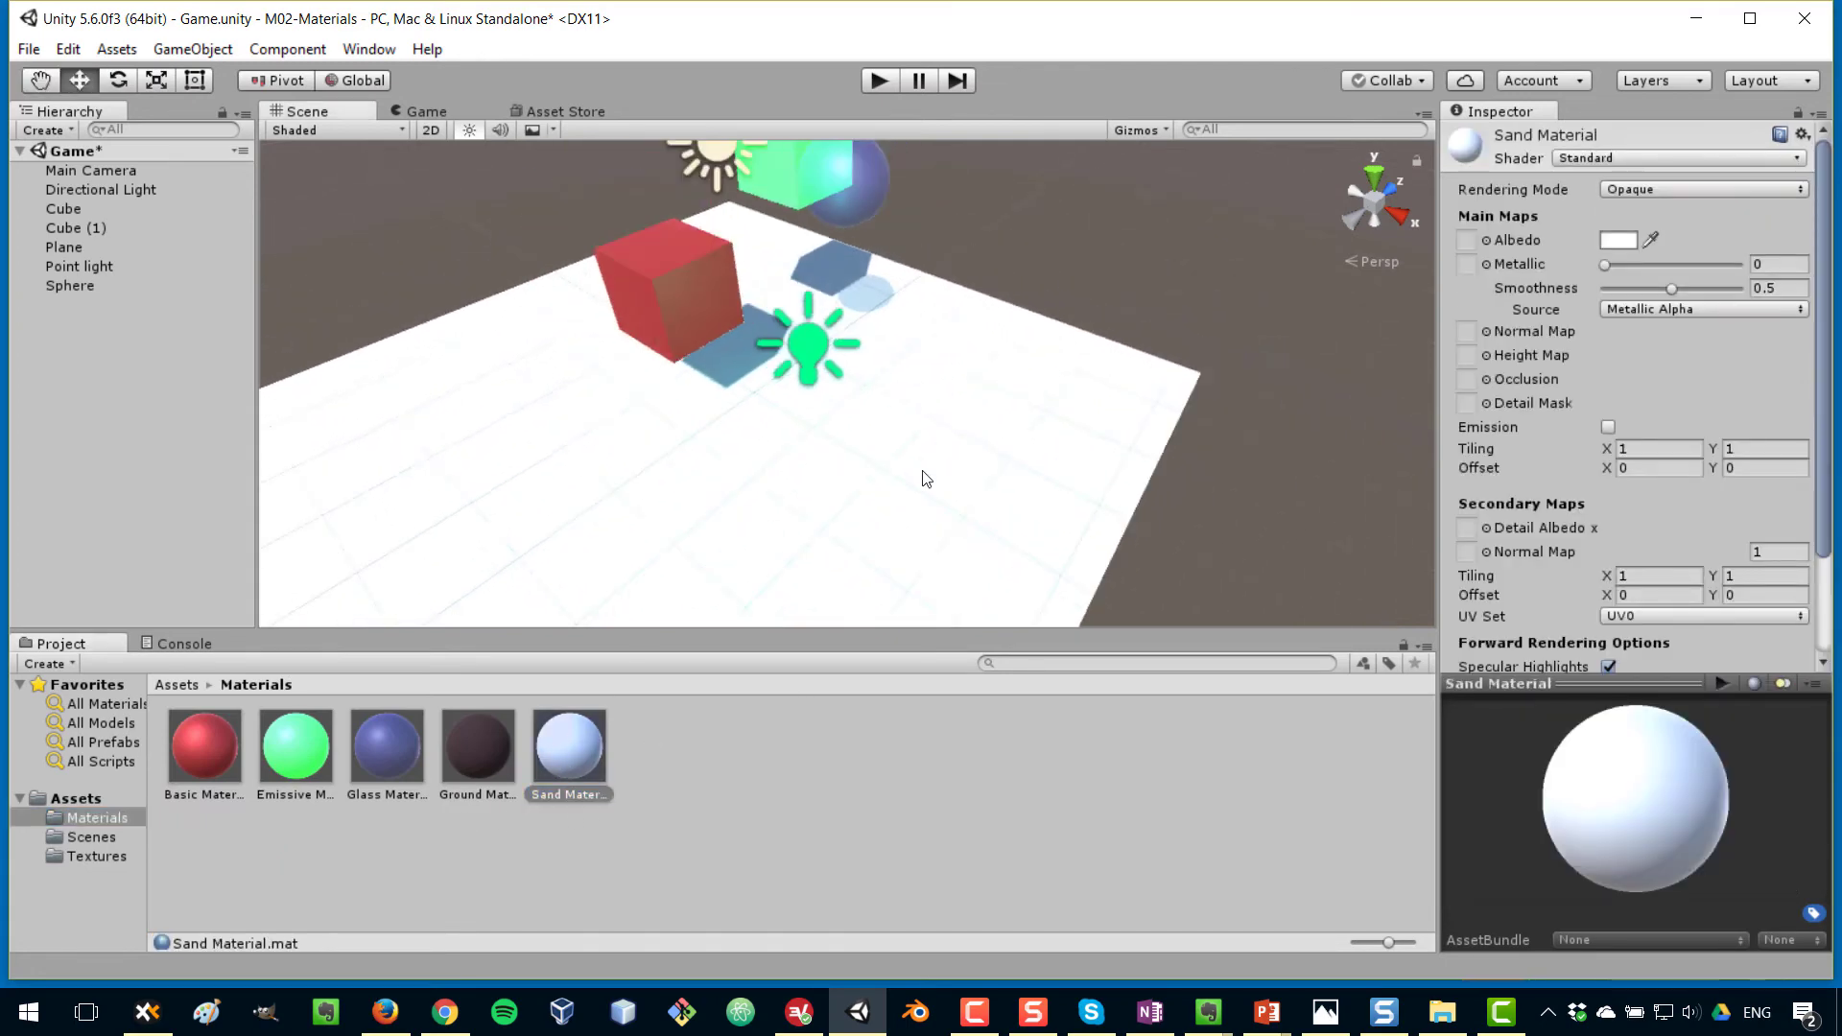
Assign the 'sand - seamless' texture as Sand Material's Albedo map
click(1487, 240)
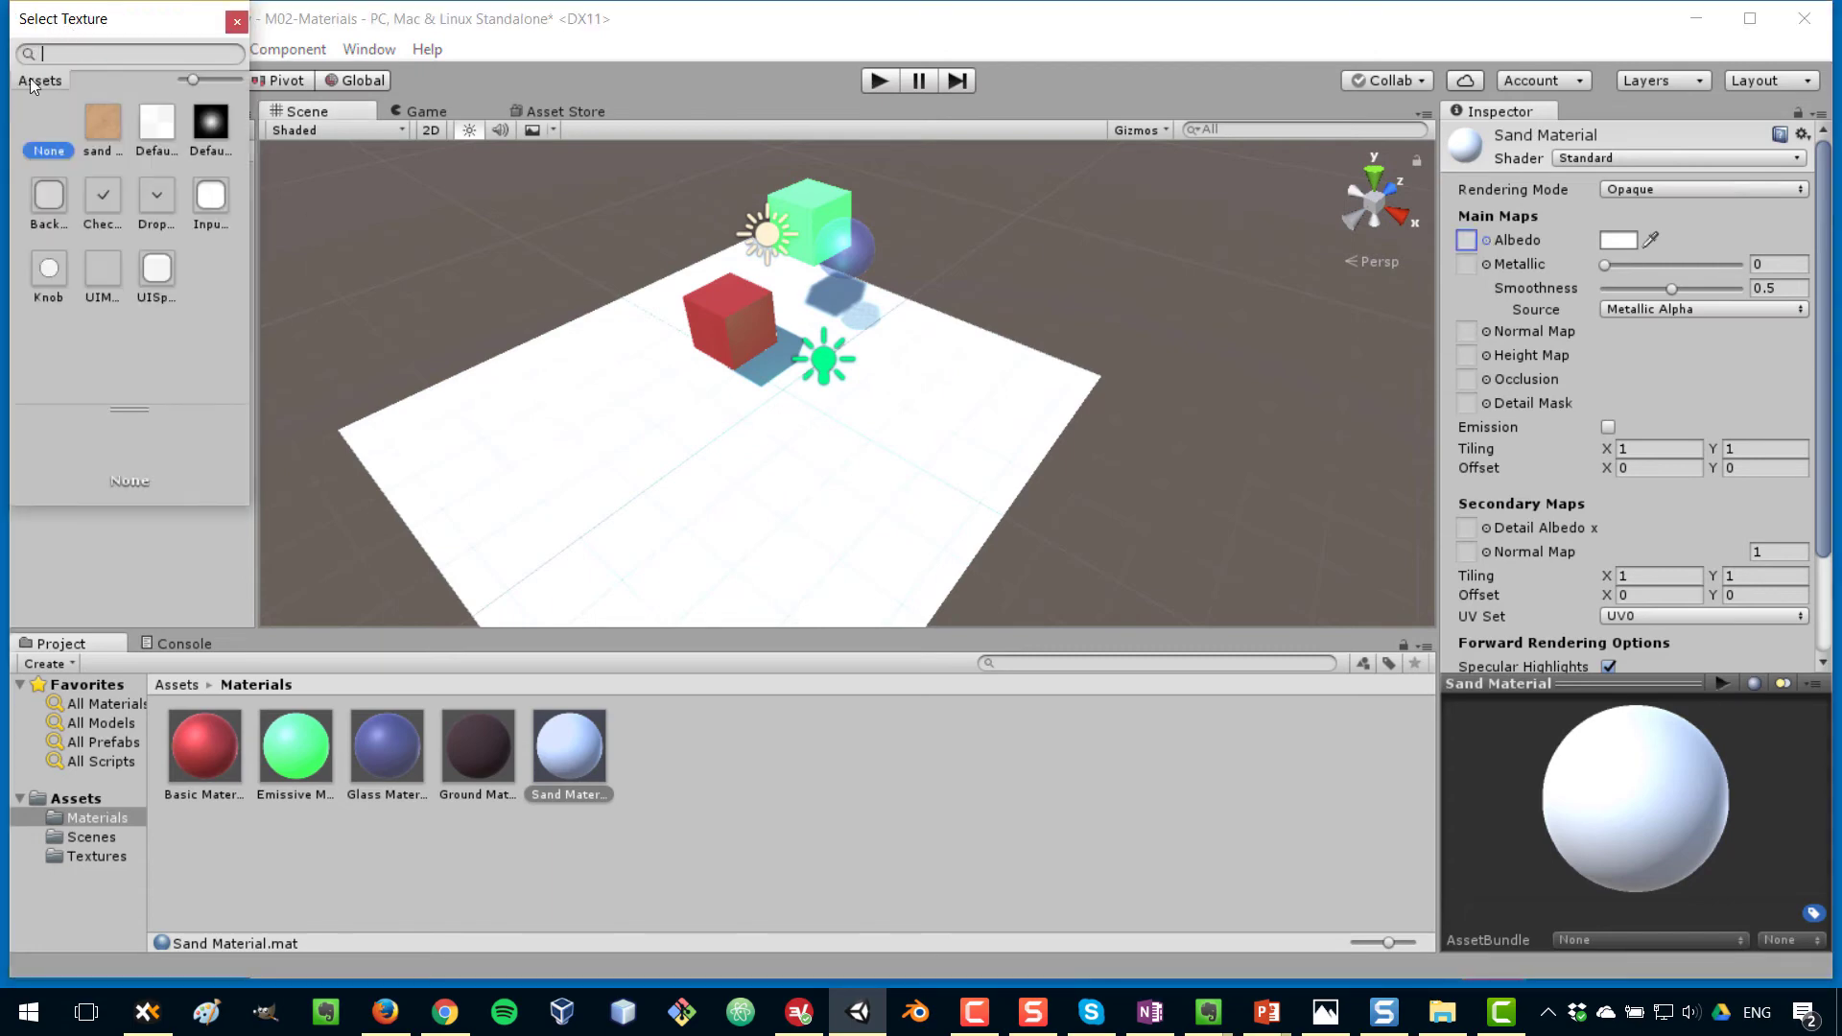
click(103, 123)
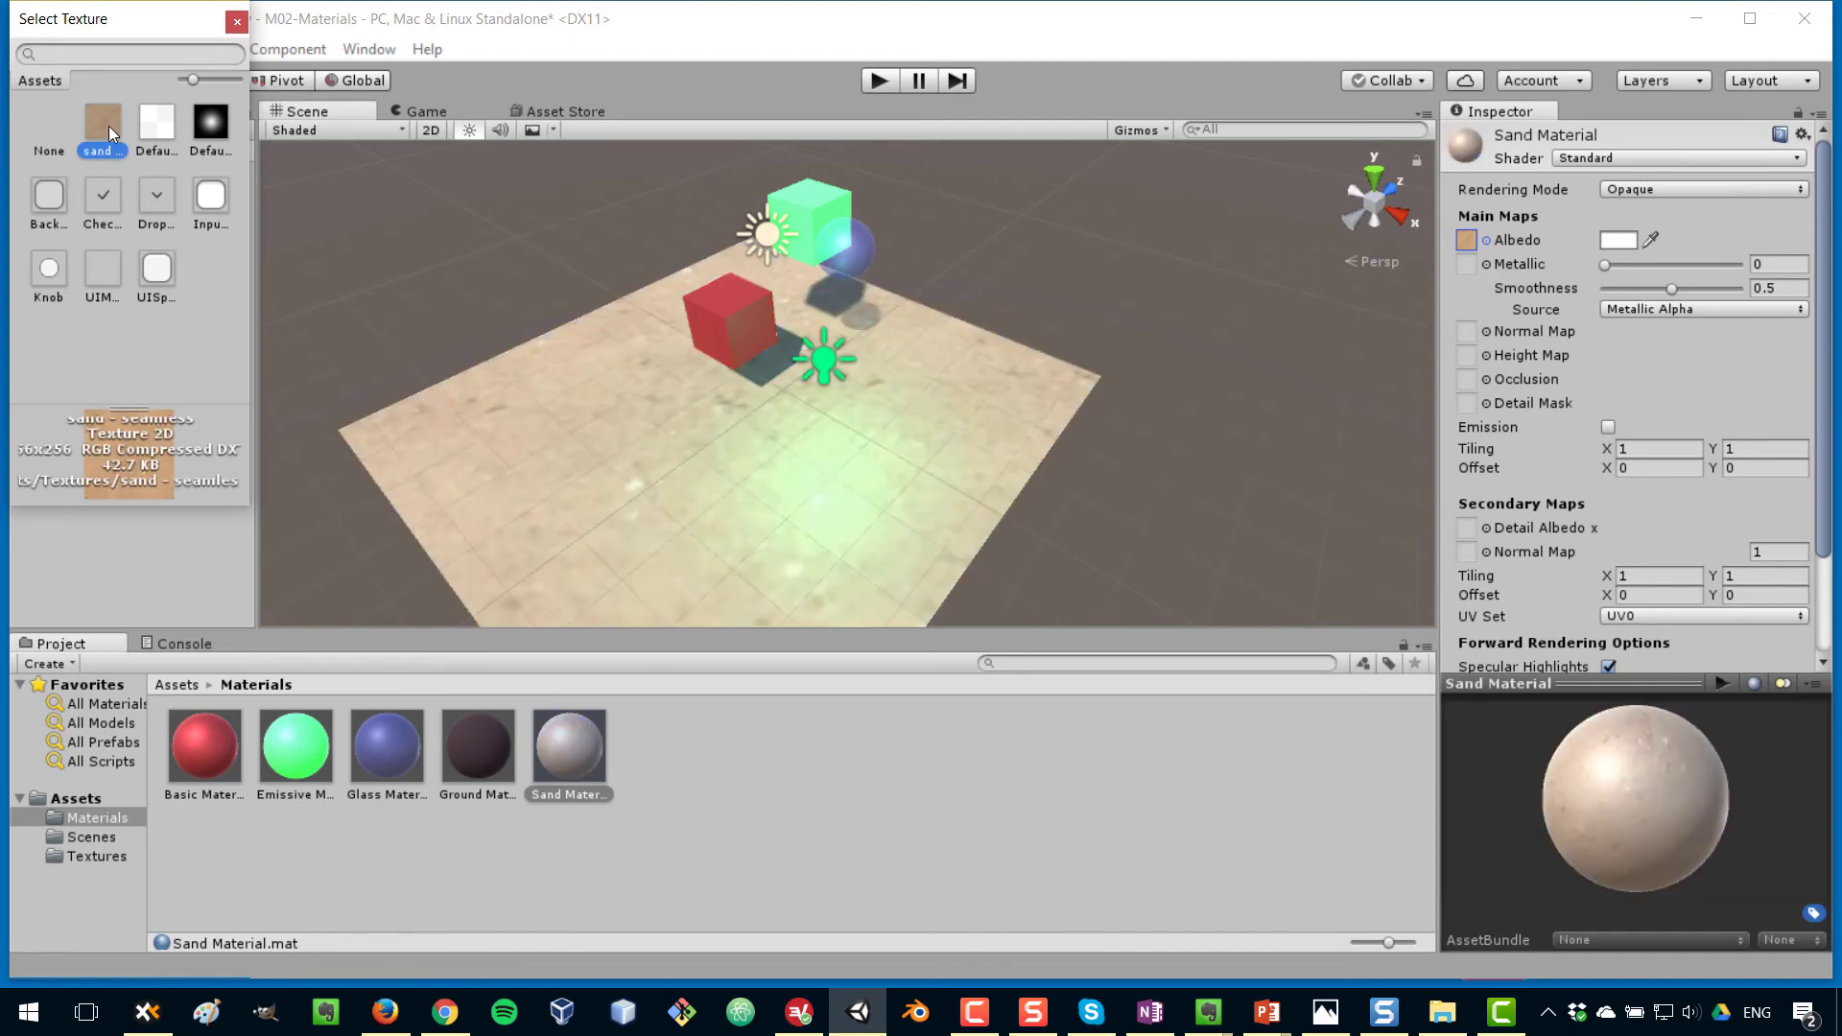
double_click(103, 122)
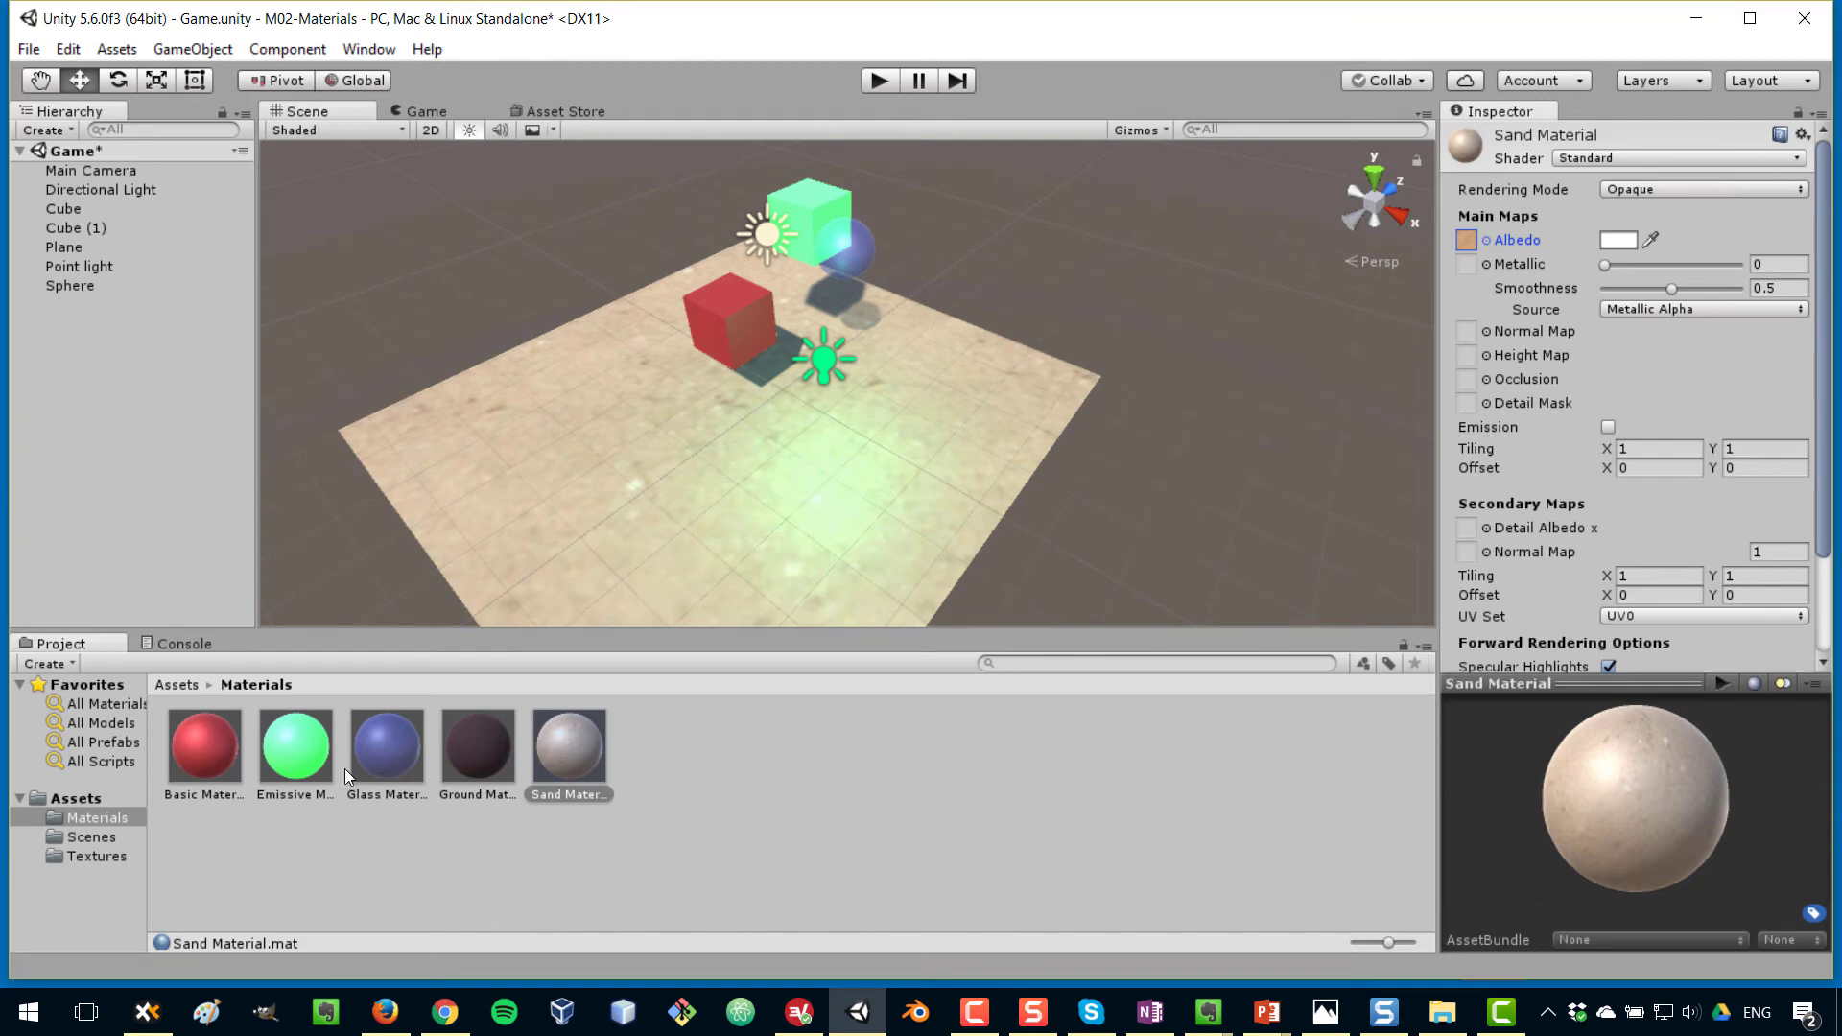
click(86, 856)
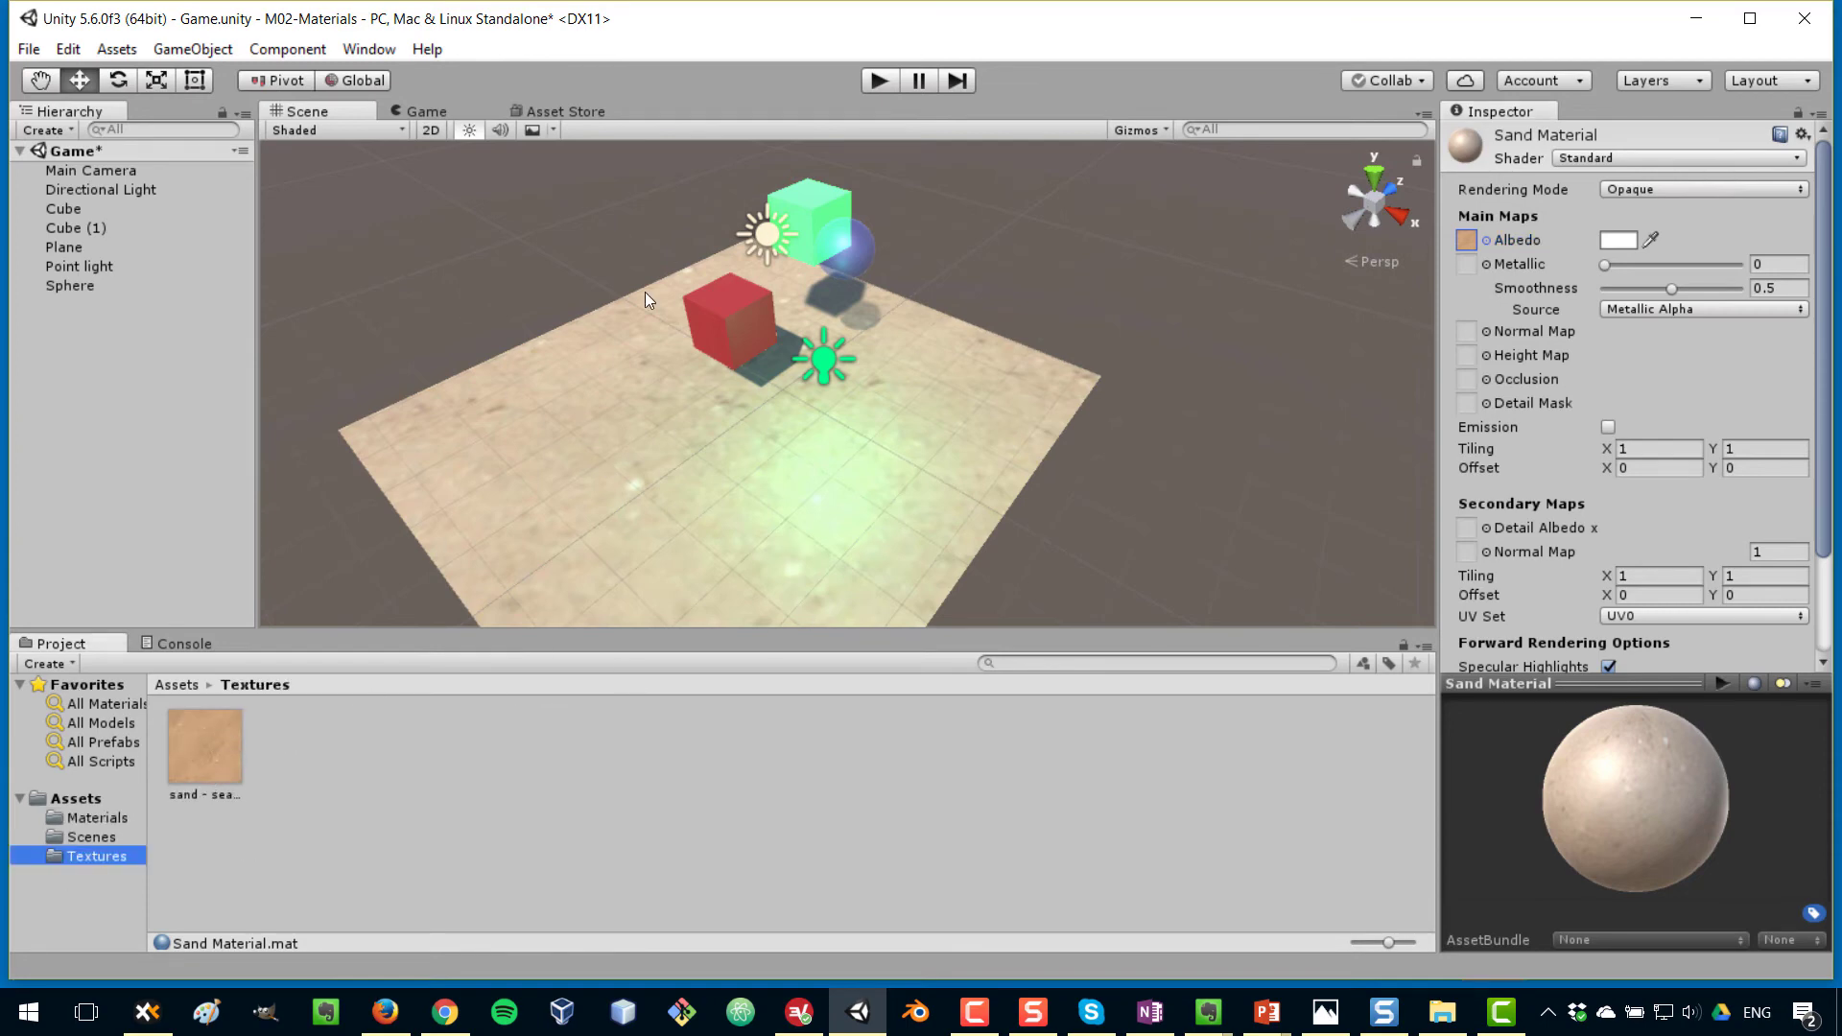
Set Sand Material's tiling to 2 × 2
click(92, 818)
click(553, 796)
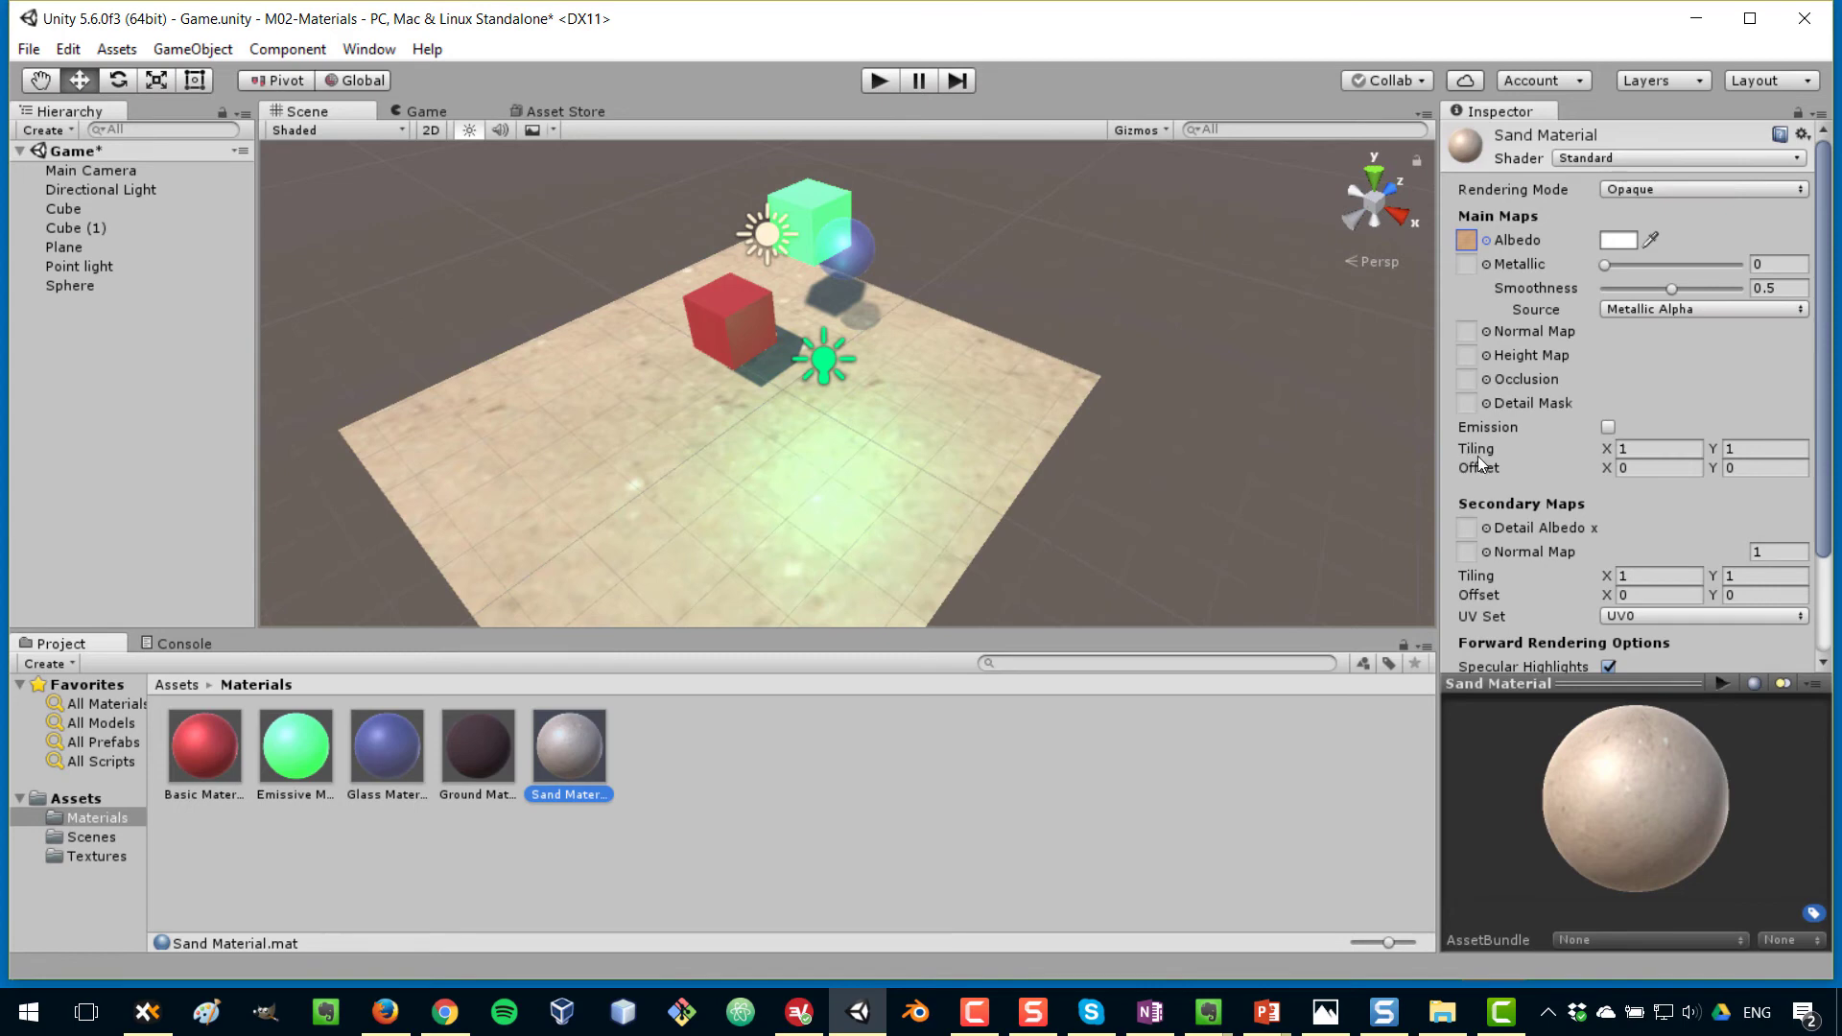
click(1644, 453)
text(2)
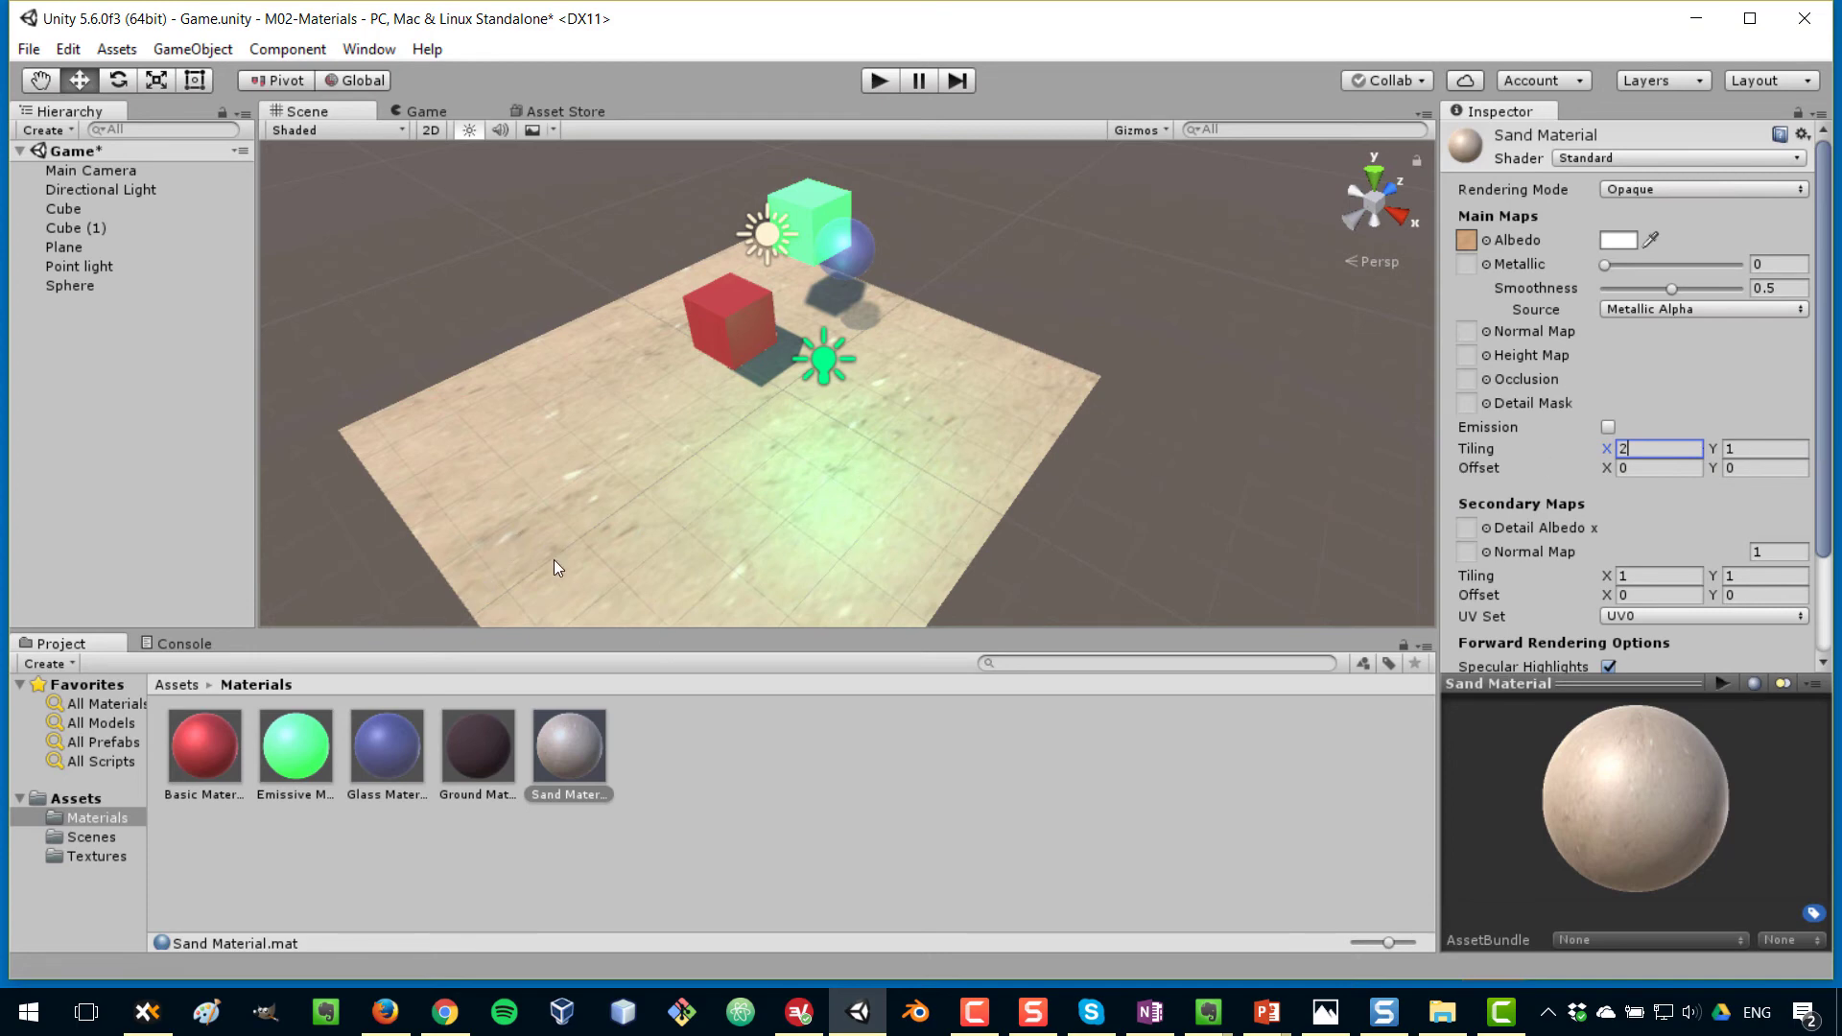
key(Tab)
text(2)
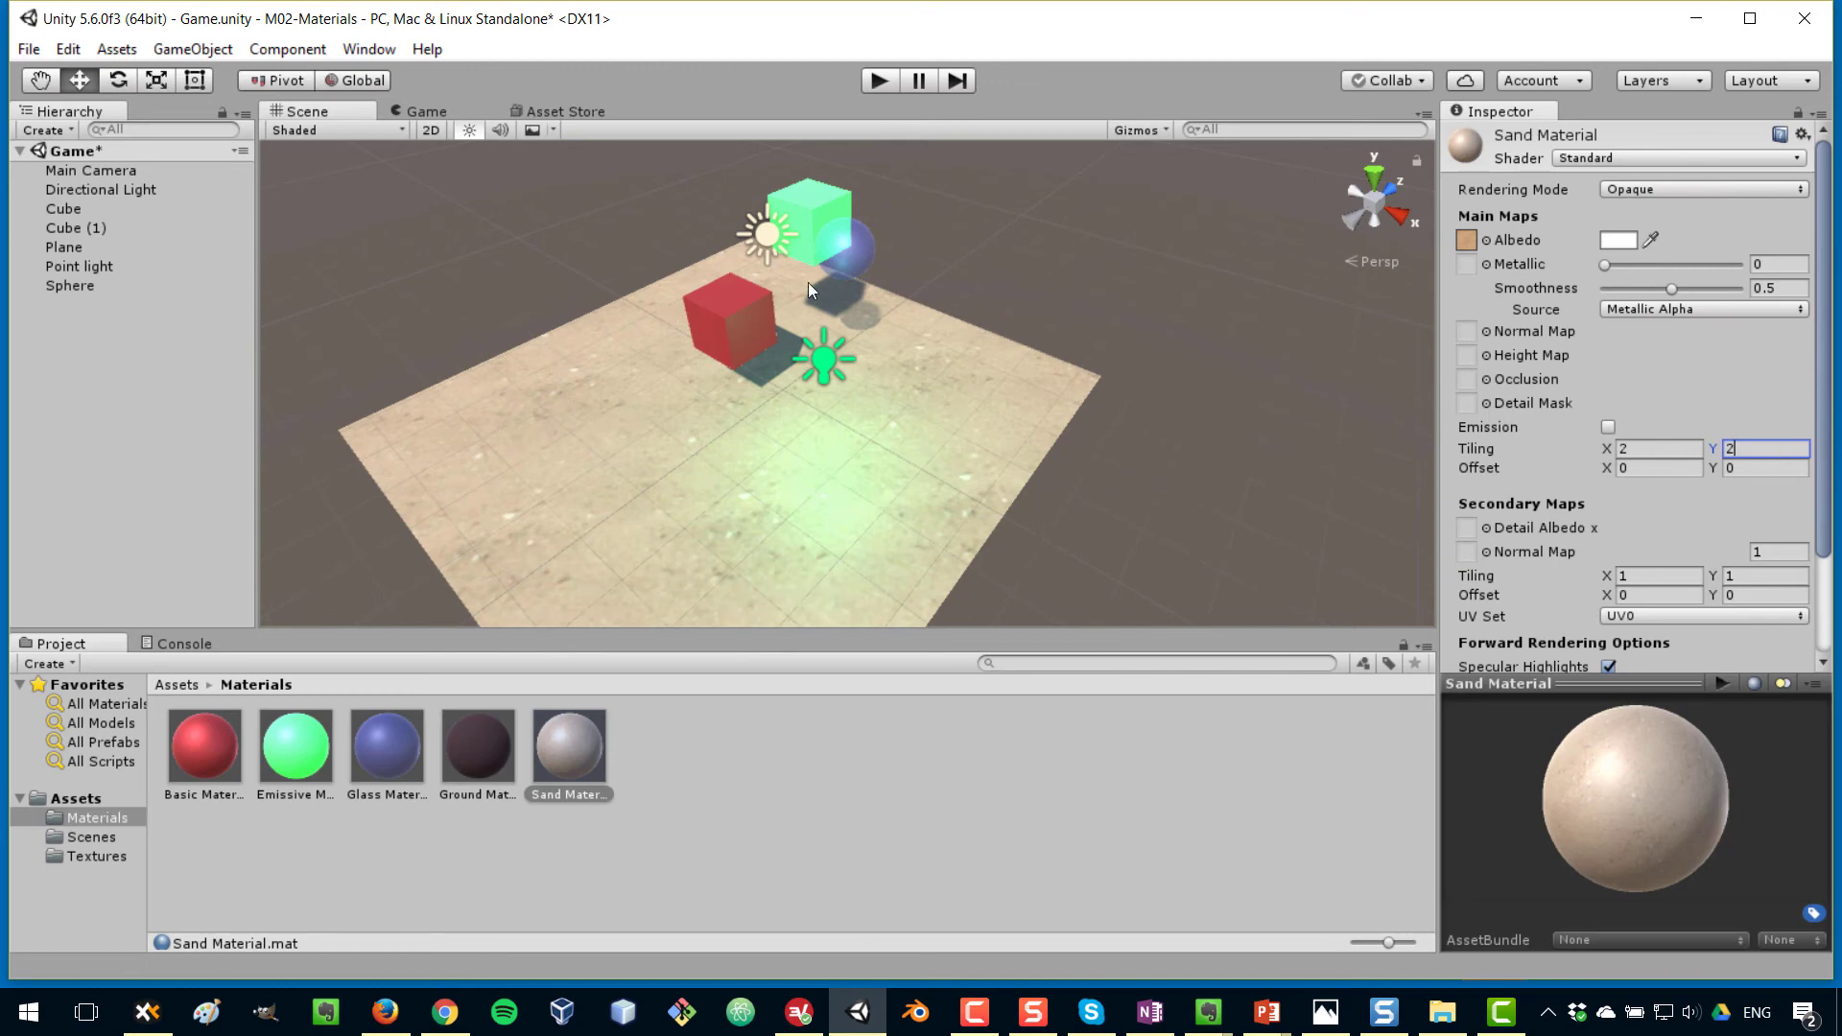
Try Sand Material tiling of 3 × 3, then 4 × 4
click(1649, 453)
text(3)
click(1754, 448)
text(3)
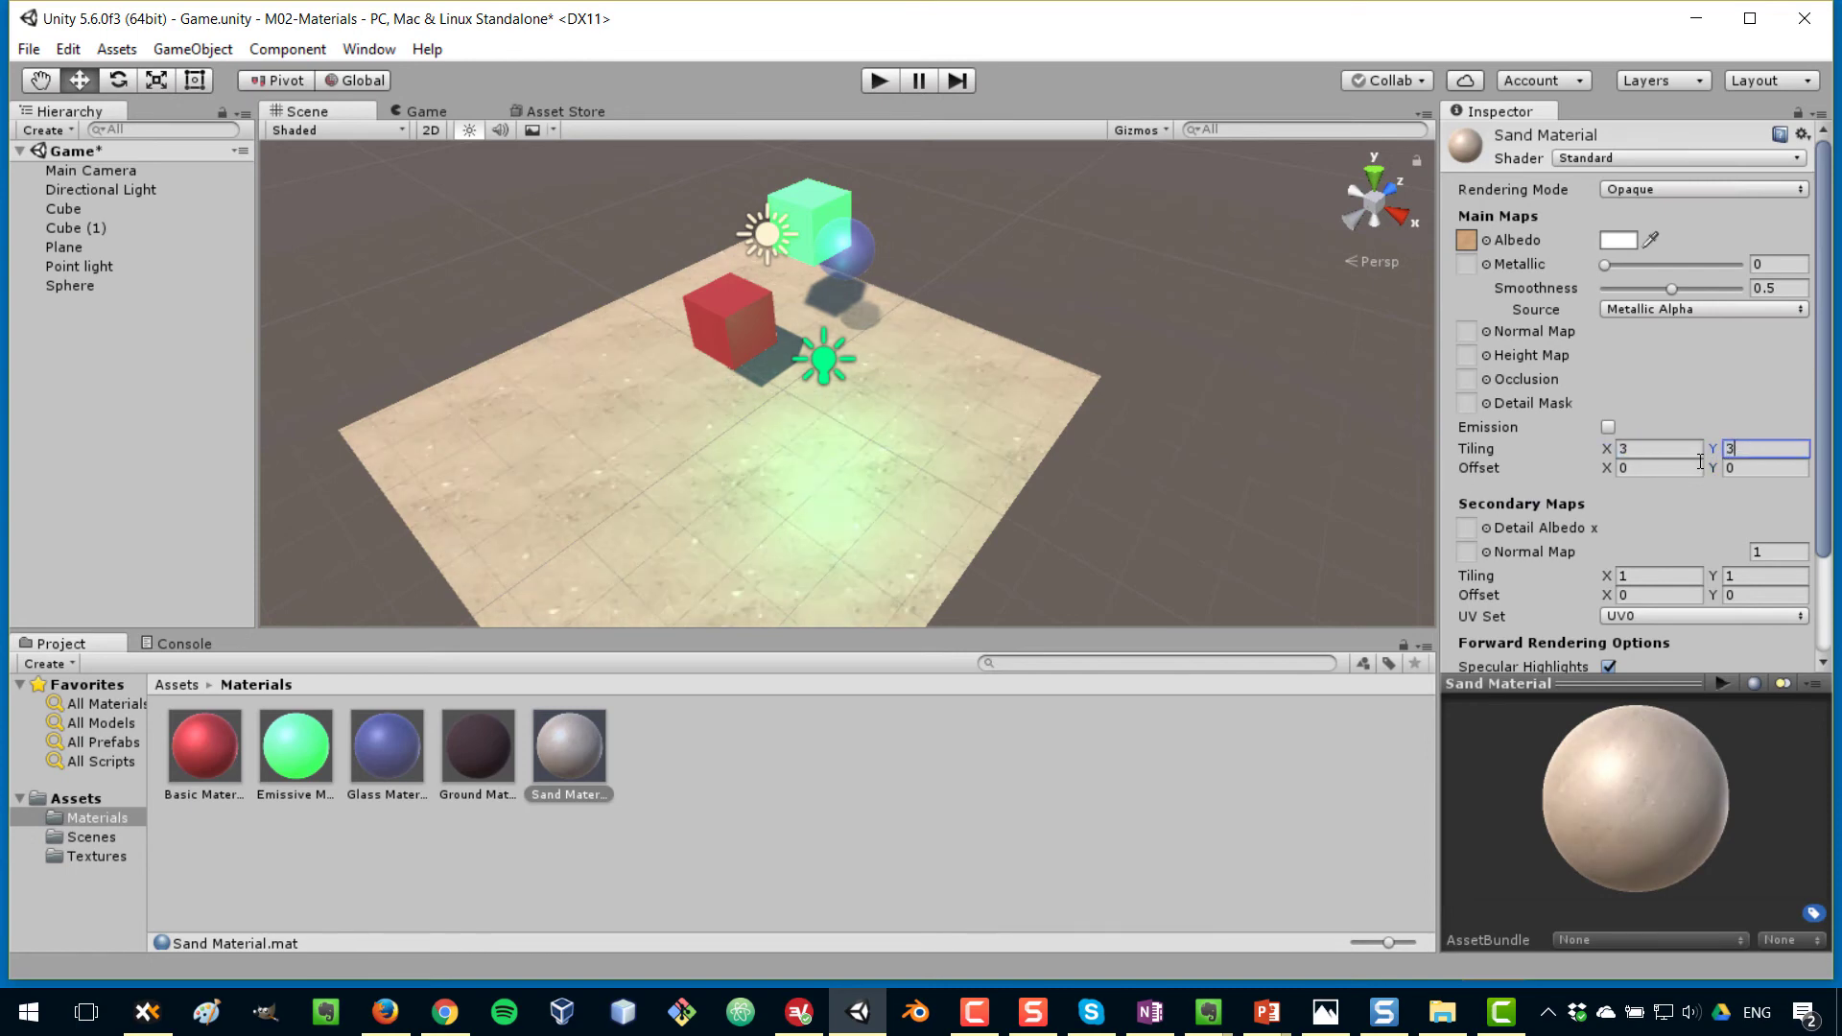
click(1658, 449)
text(4)
key(Tab)
text(4)
Test tiling 10 × 10, then settle Sand Material's tiling back at 4 × 4
click(1670, 451)
text(10)
key(Tab)
text(10)
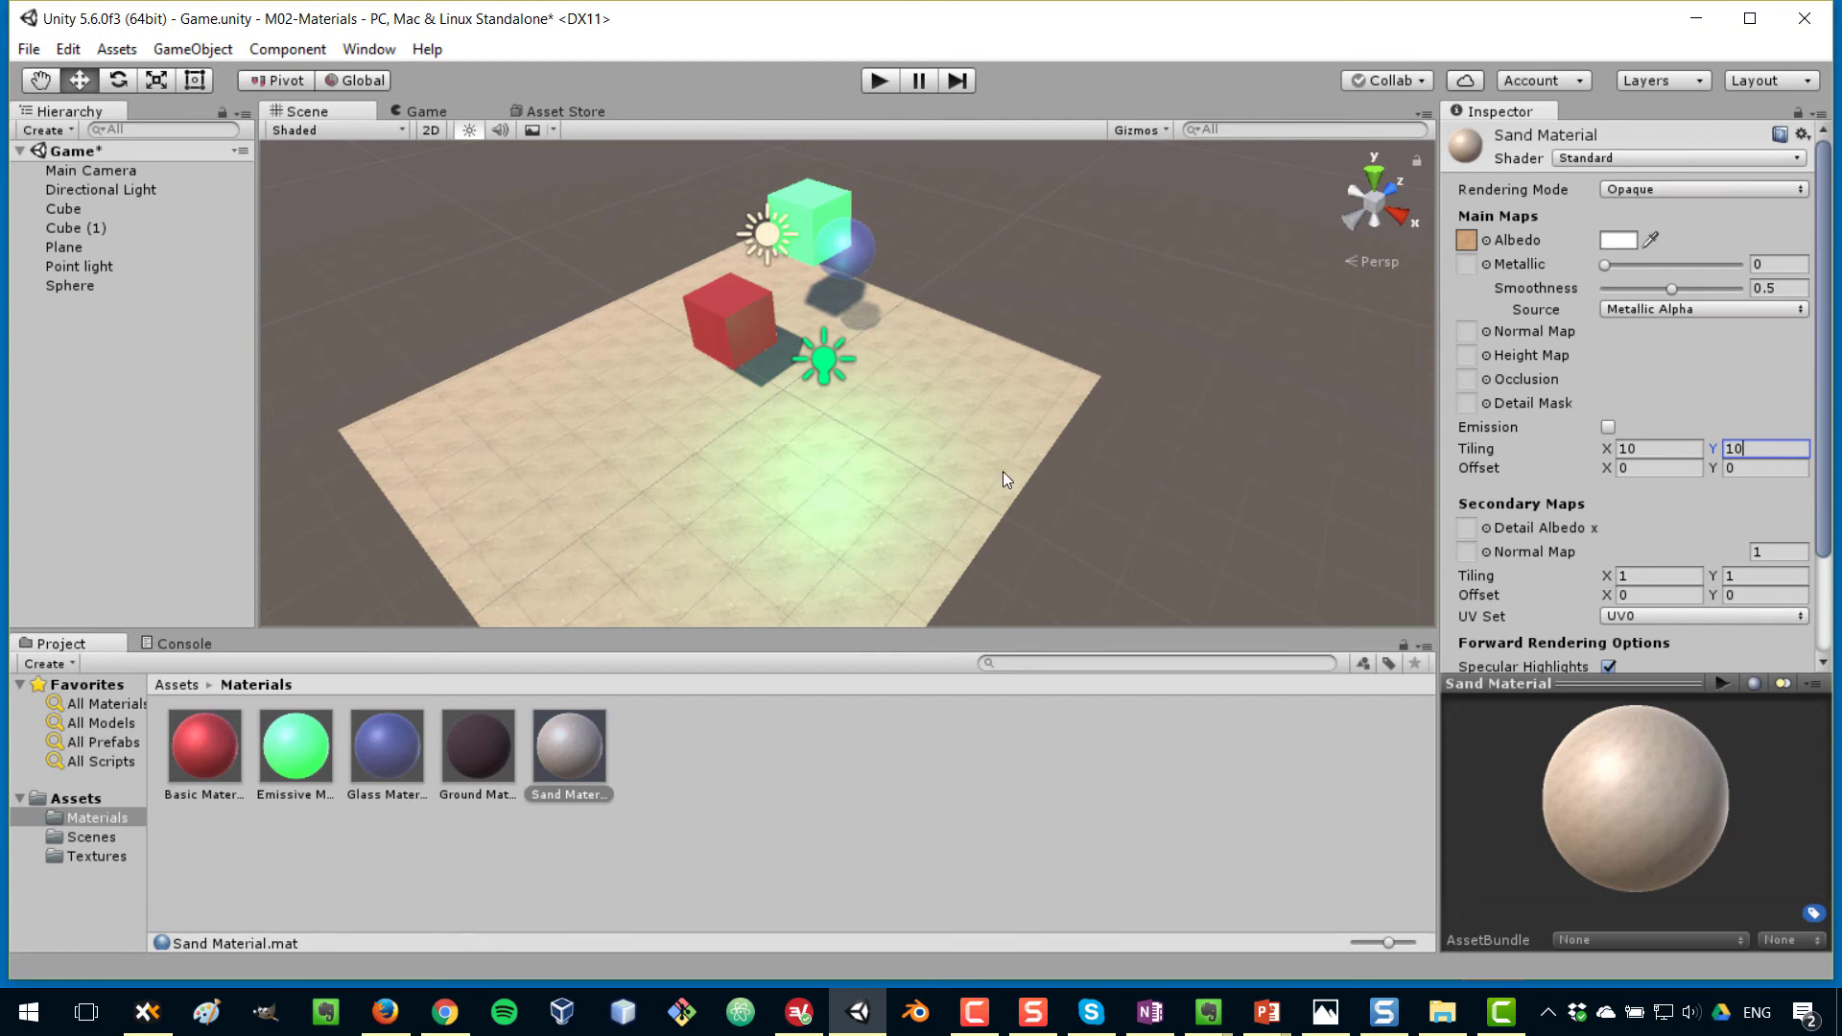
click(1645, 449)
text(4)
click(1781, 446)
text(4)
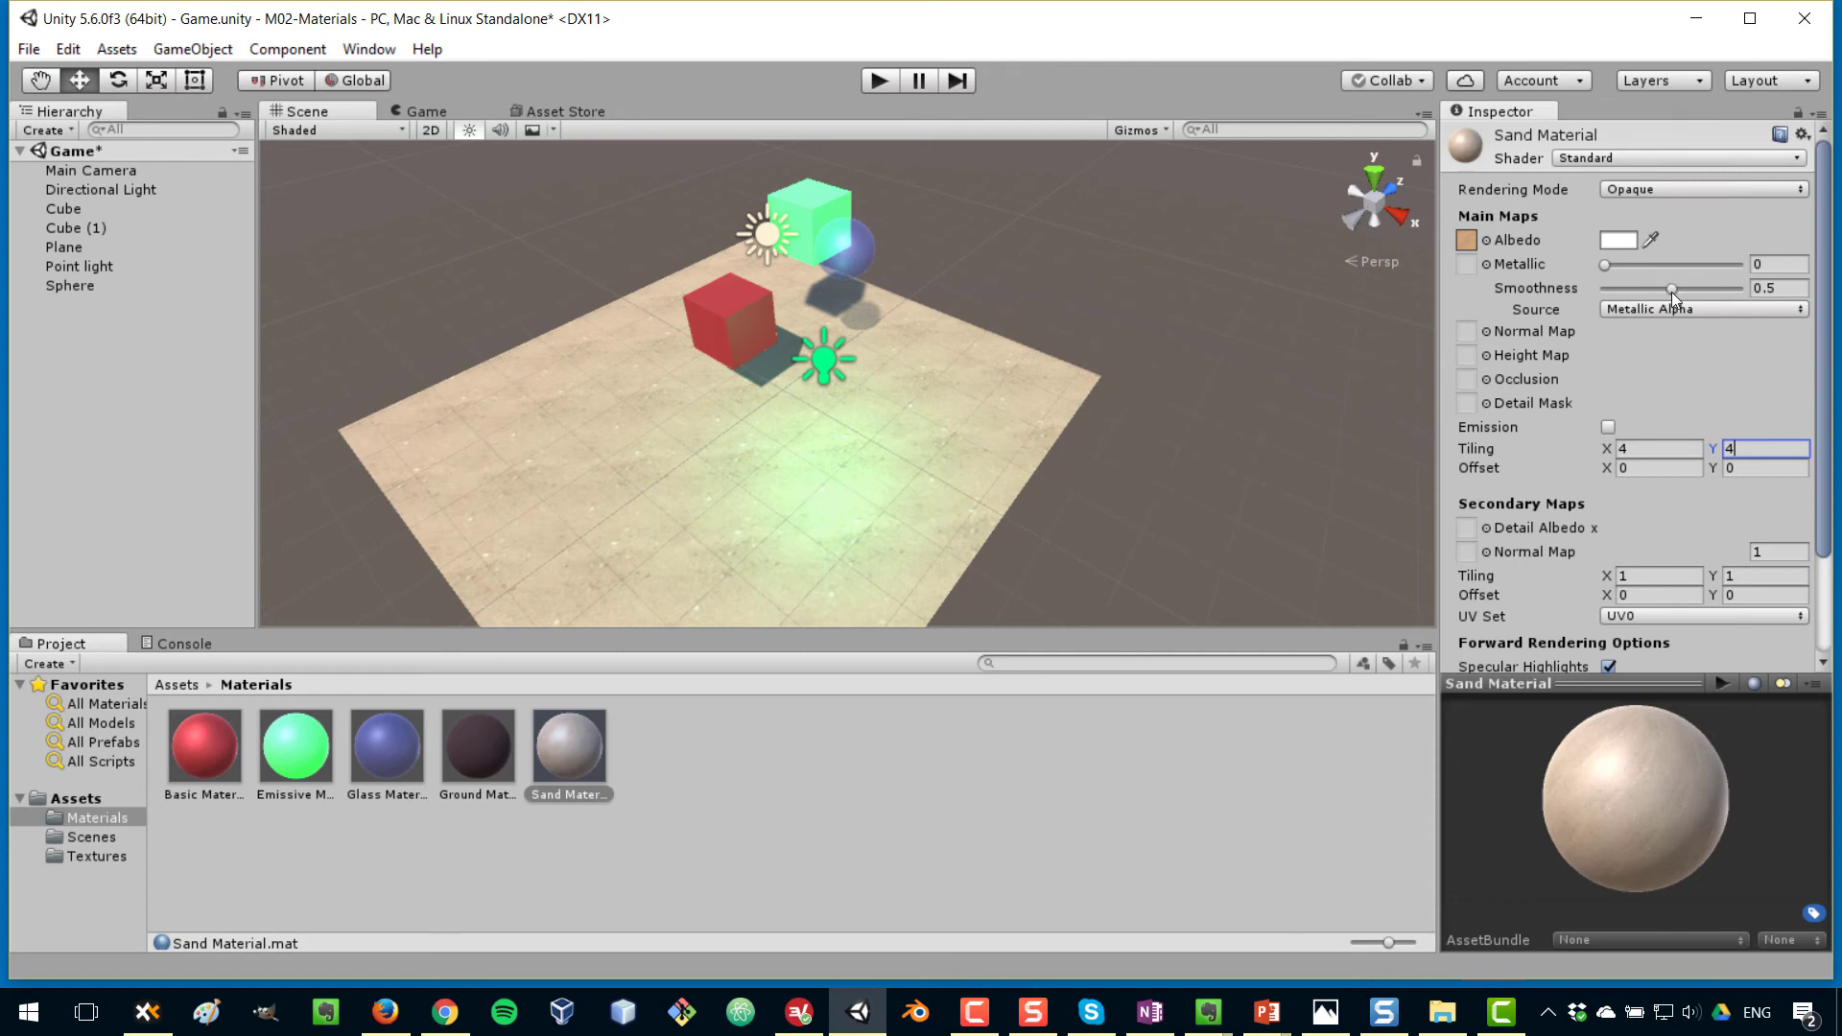
Set Sand Material's Metallic to 0.393 and tint its Albedo light orange
drag(1672, 286, 1739, 289)
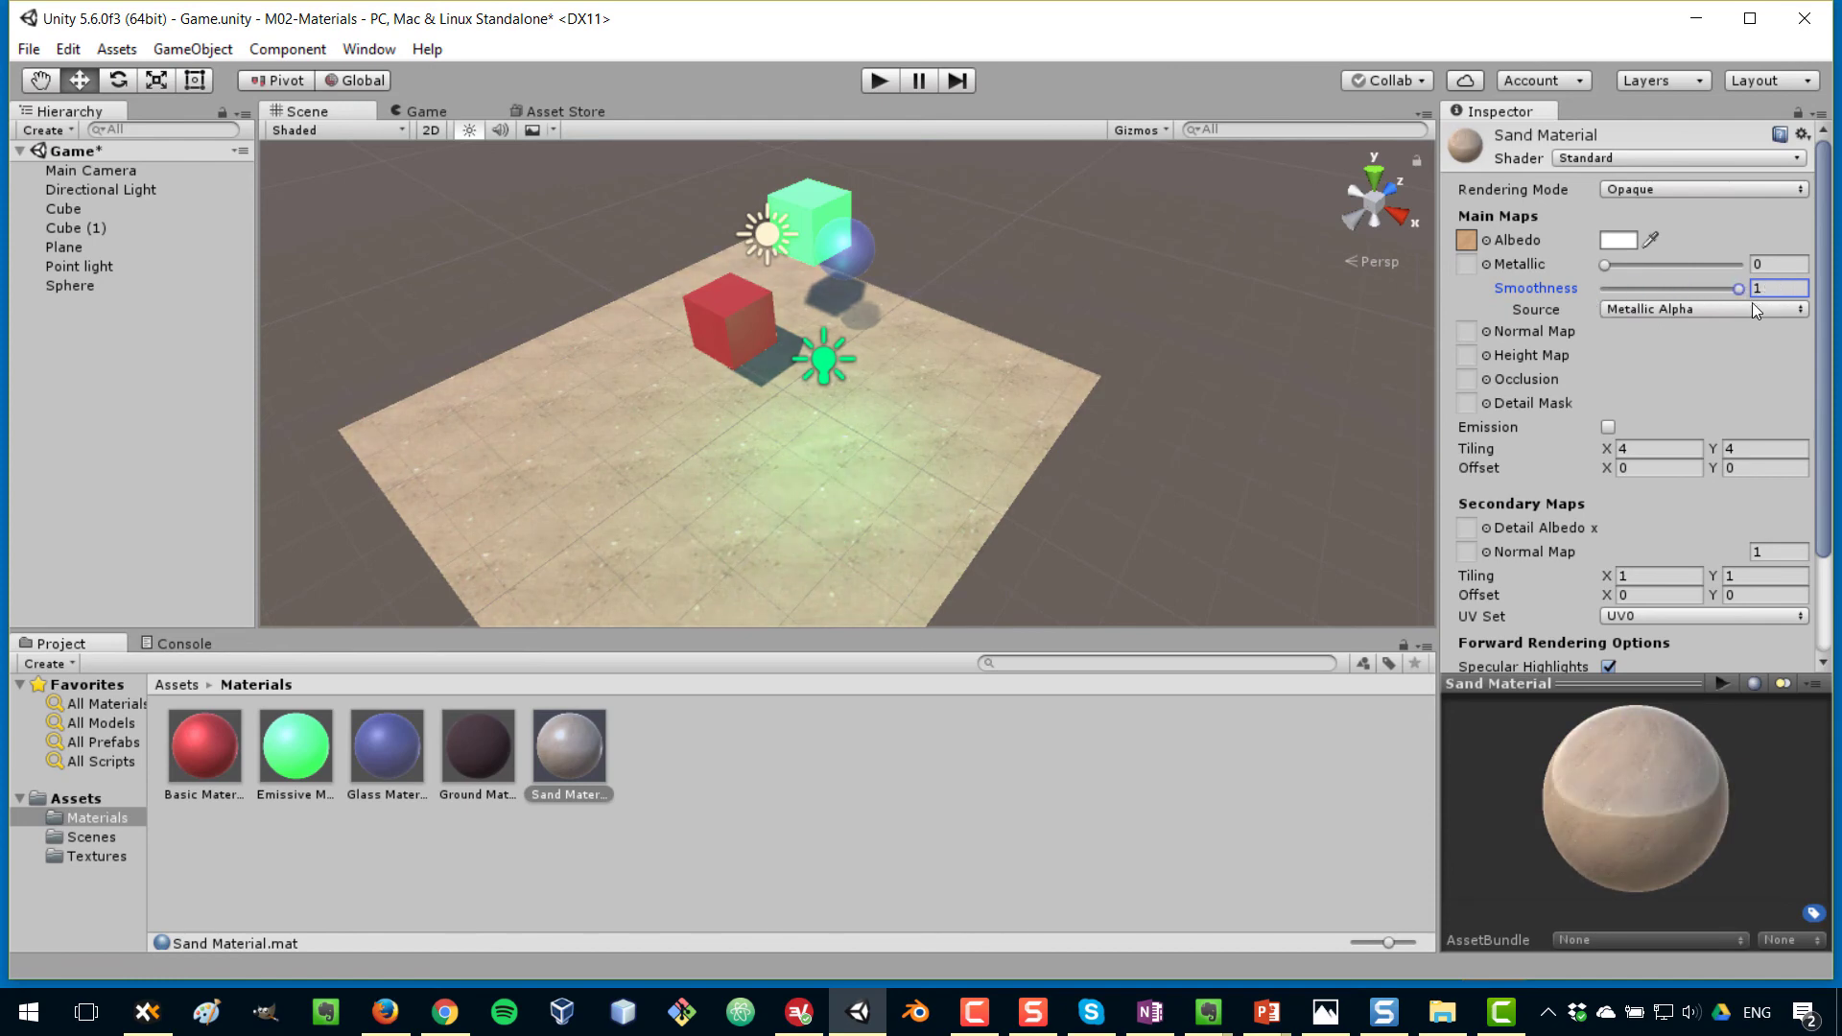
drag(1604, 267, 1650, 268)
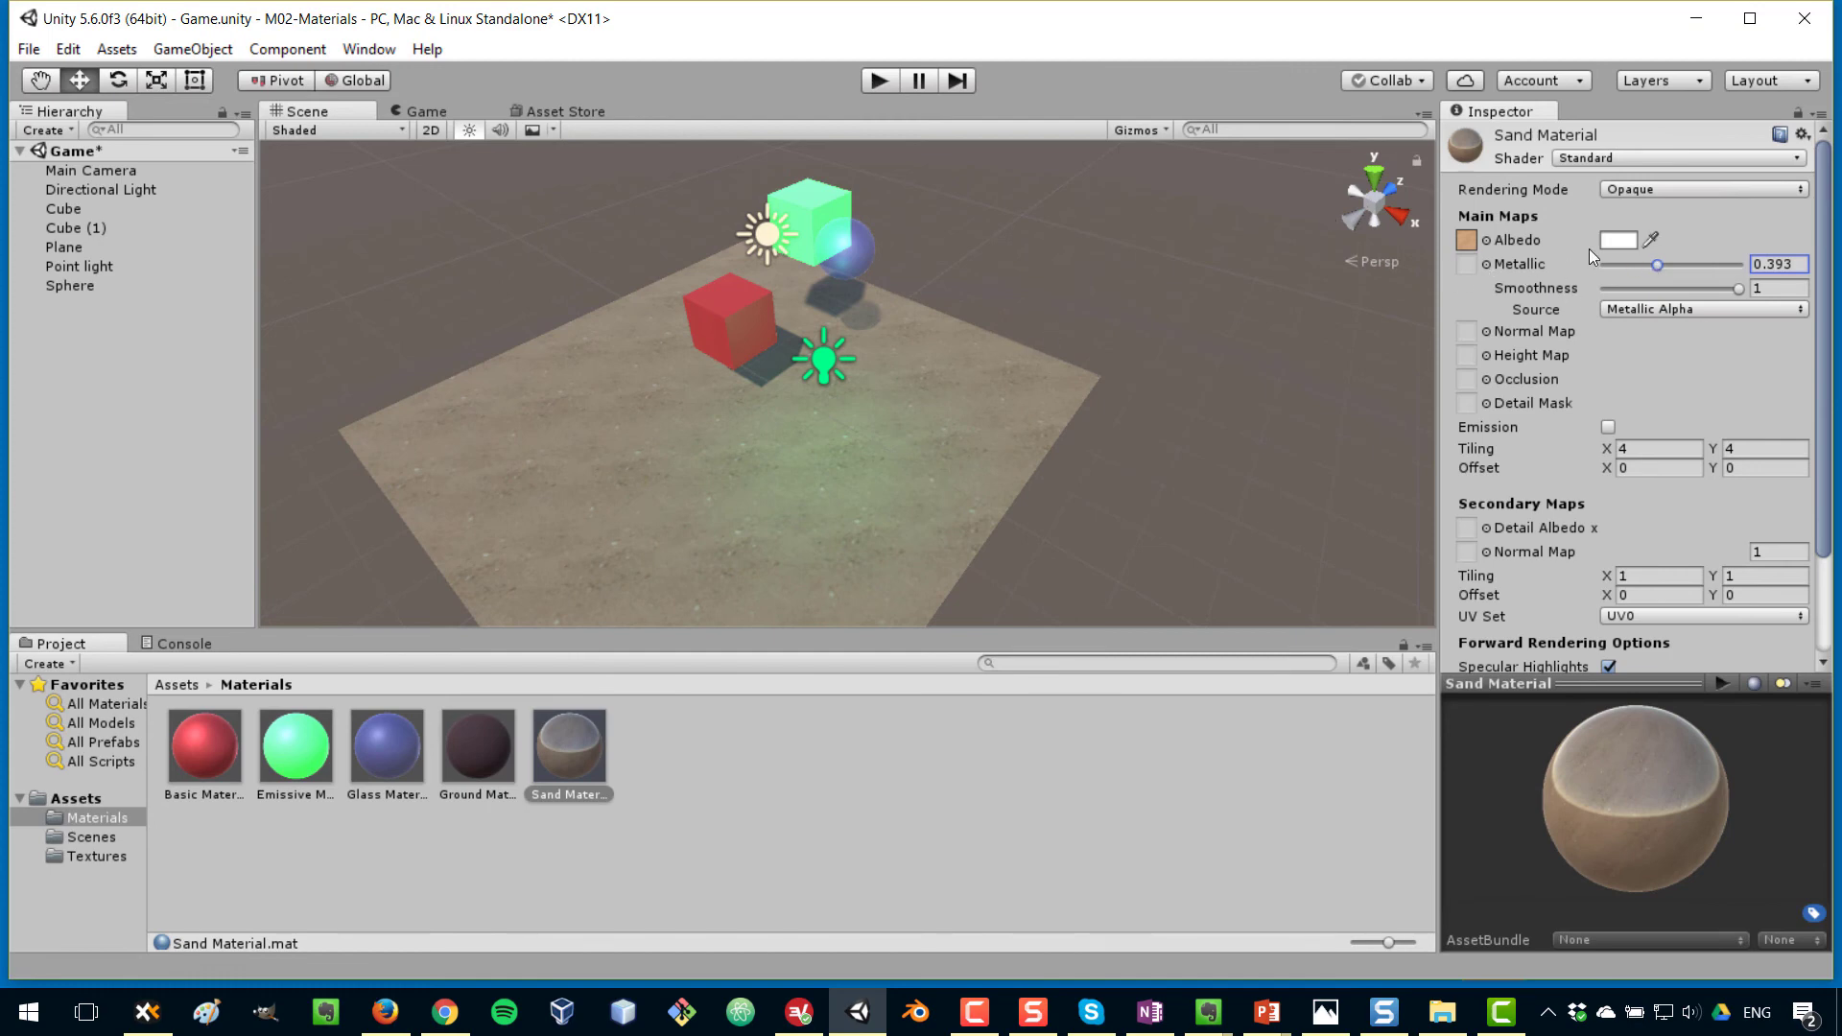
click(1617, 240)
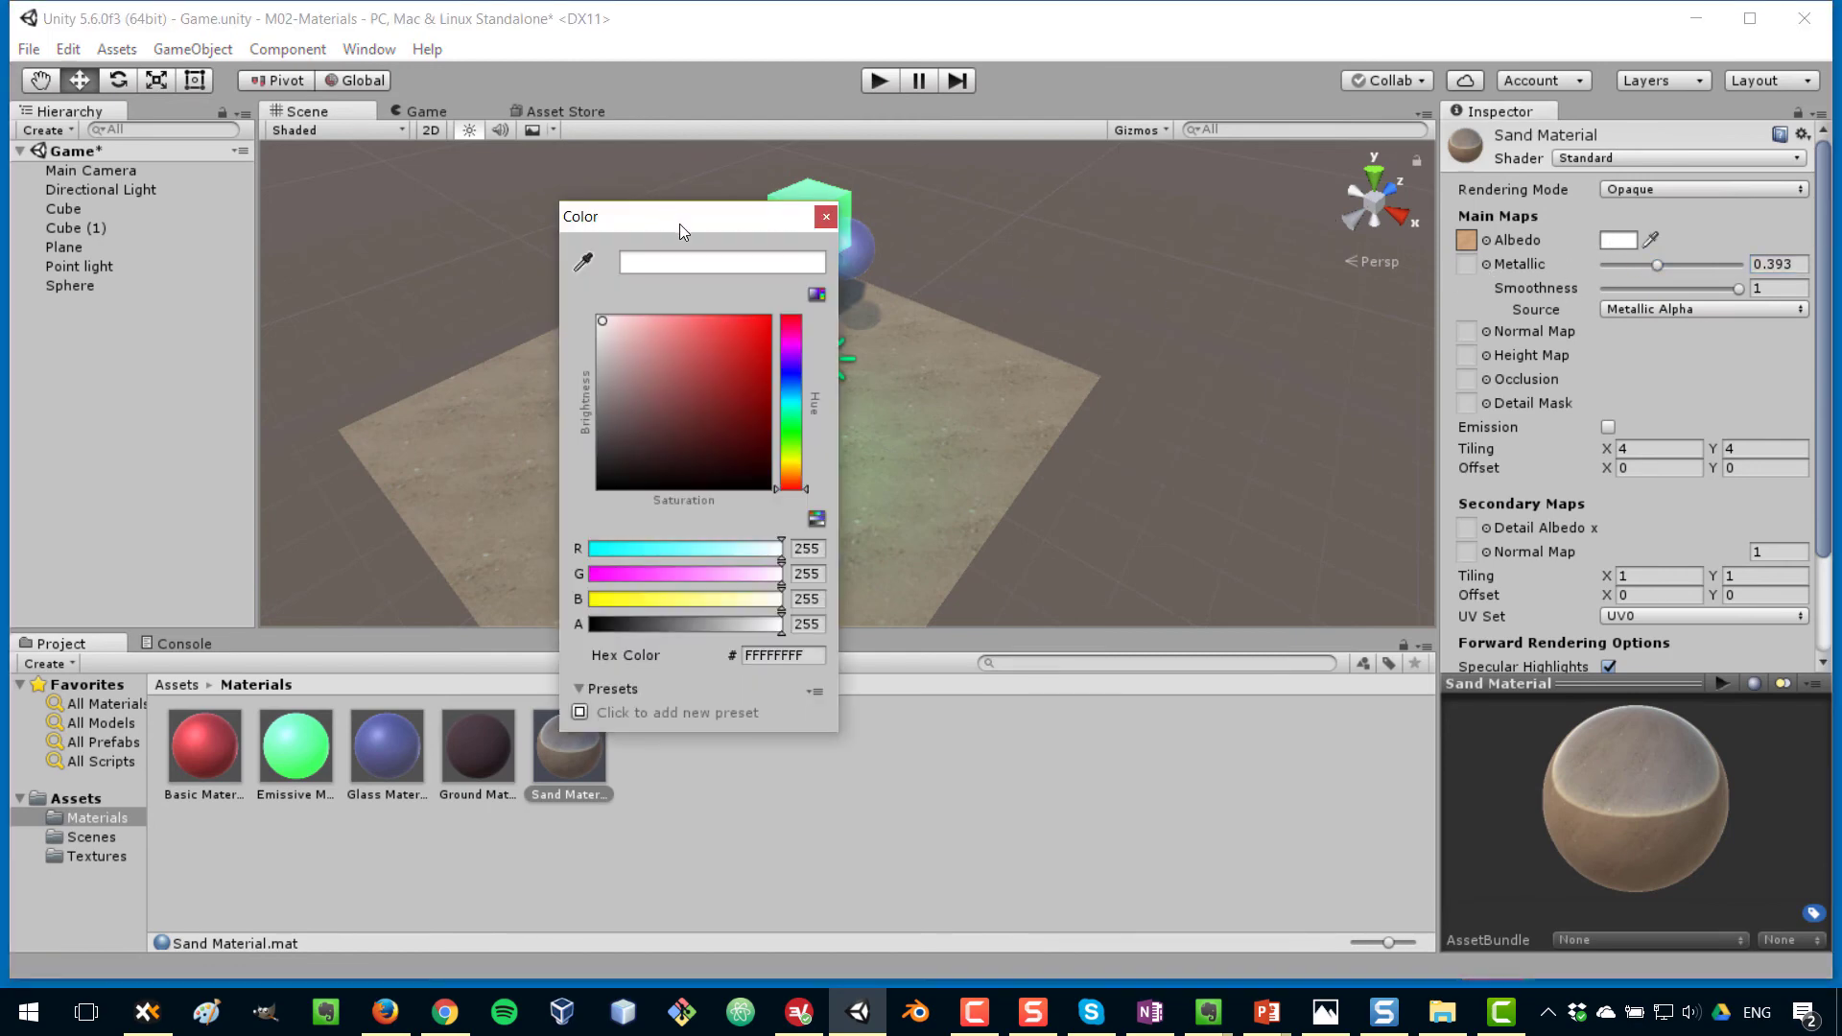
drag(687, 230, 1247, 253)
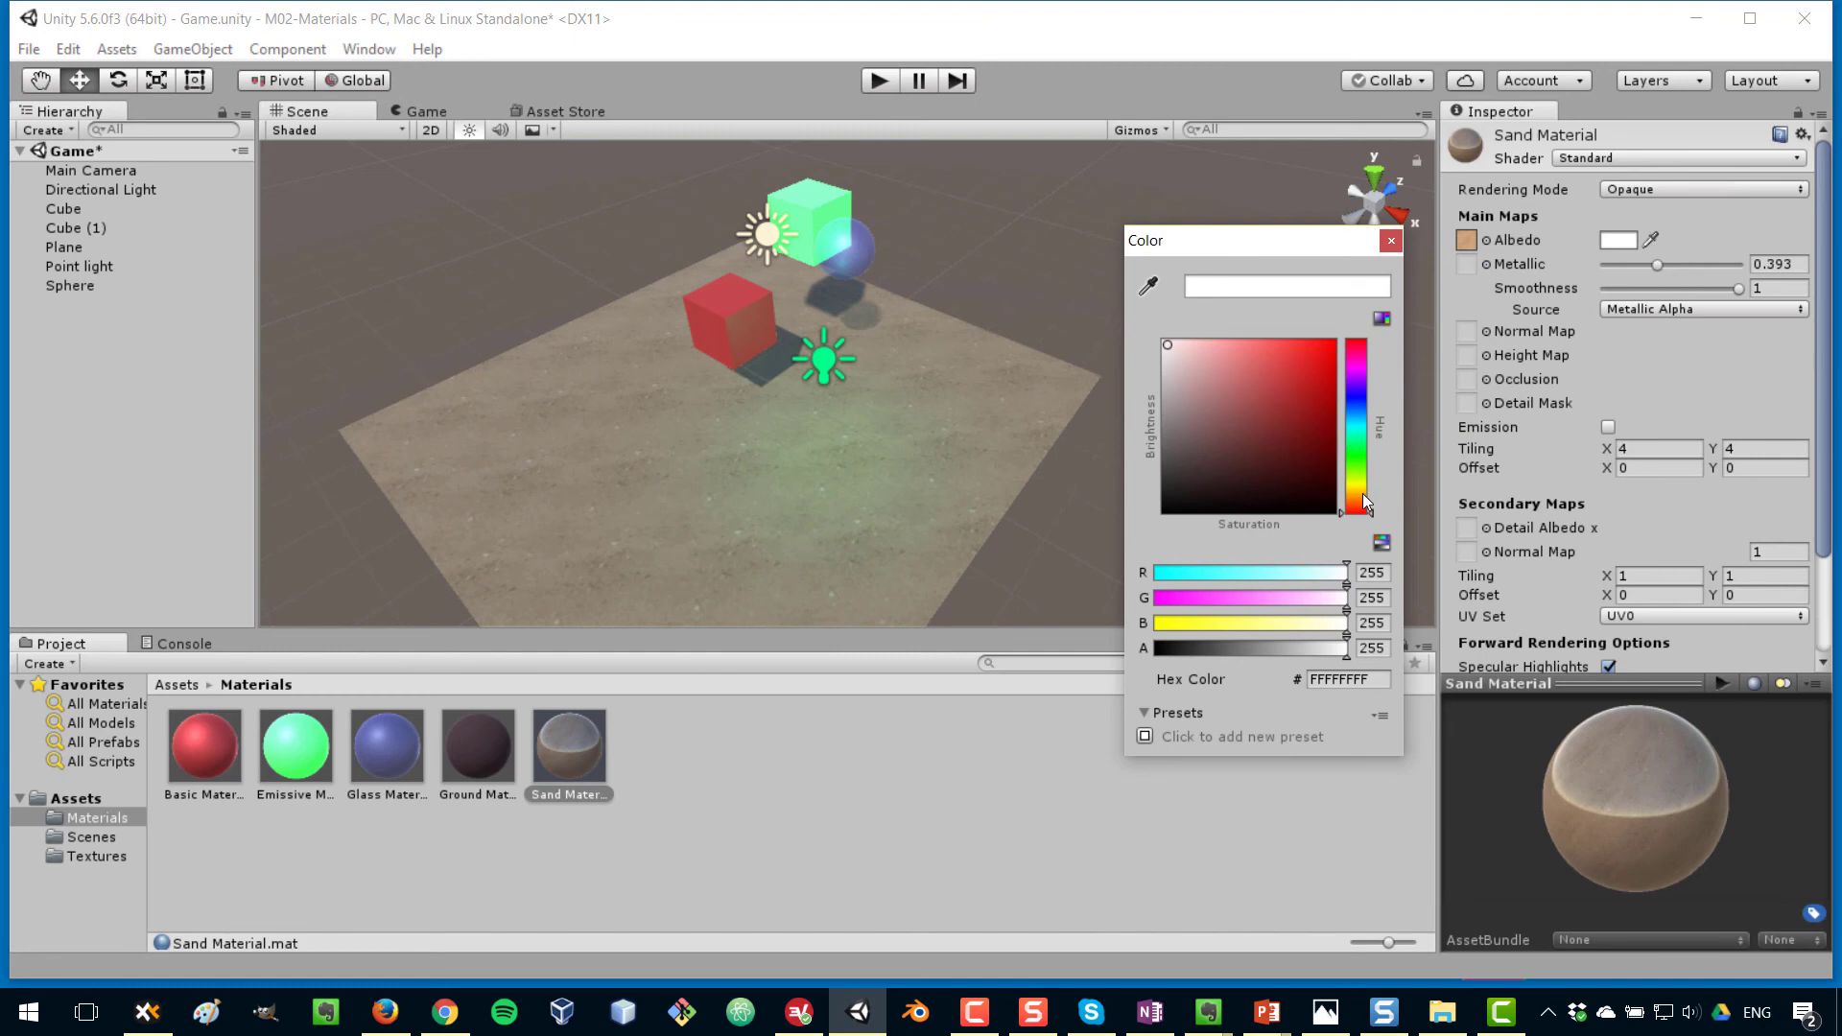
drag(1363, 493, 1357, 505)
mouse_move(1295, 346)
mouse_down()
mouse_move(1217, 343)
mouse_move(1247, 342)
mouse_up()
click(1391, 240)
Lower Sand Material's Smoothness to 0.098 for a matte floor
alt+drag(1136, 465, 940, 492)
scroll(810, 478, up, 3)
scroll(810, 478, down, 3)
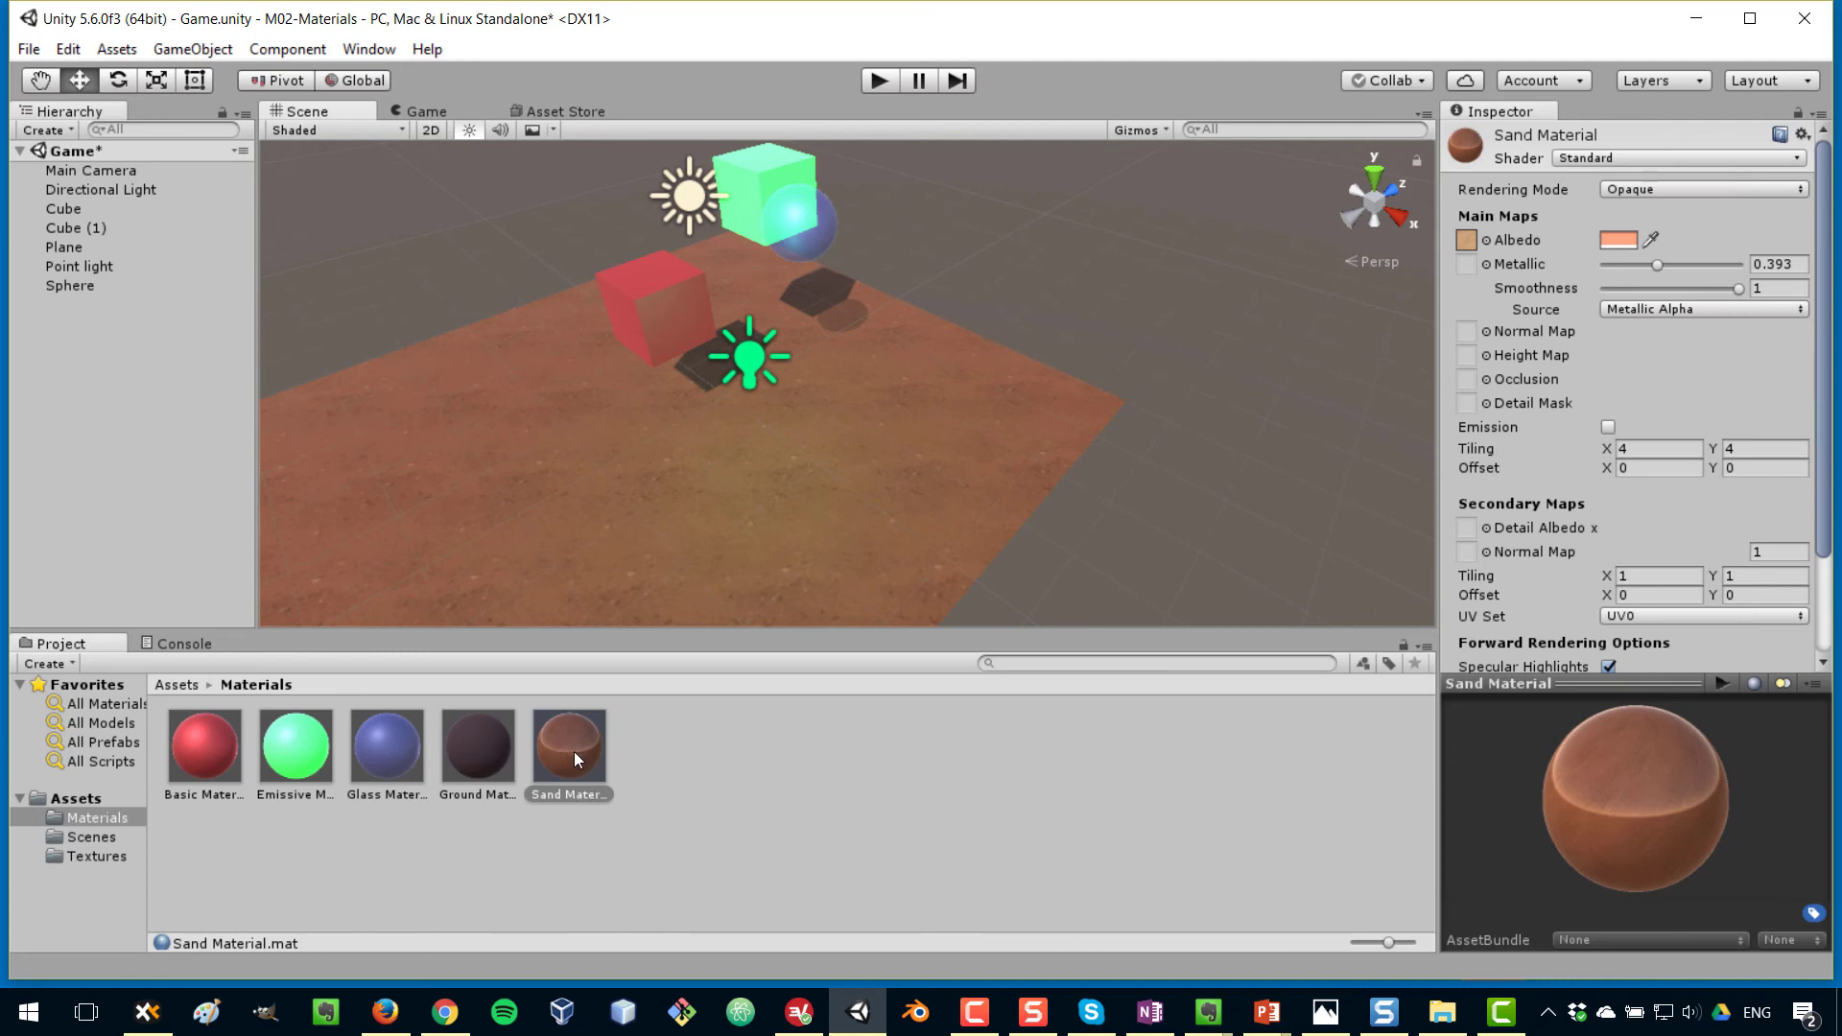
click(574, 751)
drag(1739, 288, 1618, 301)
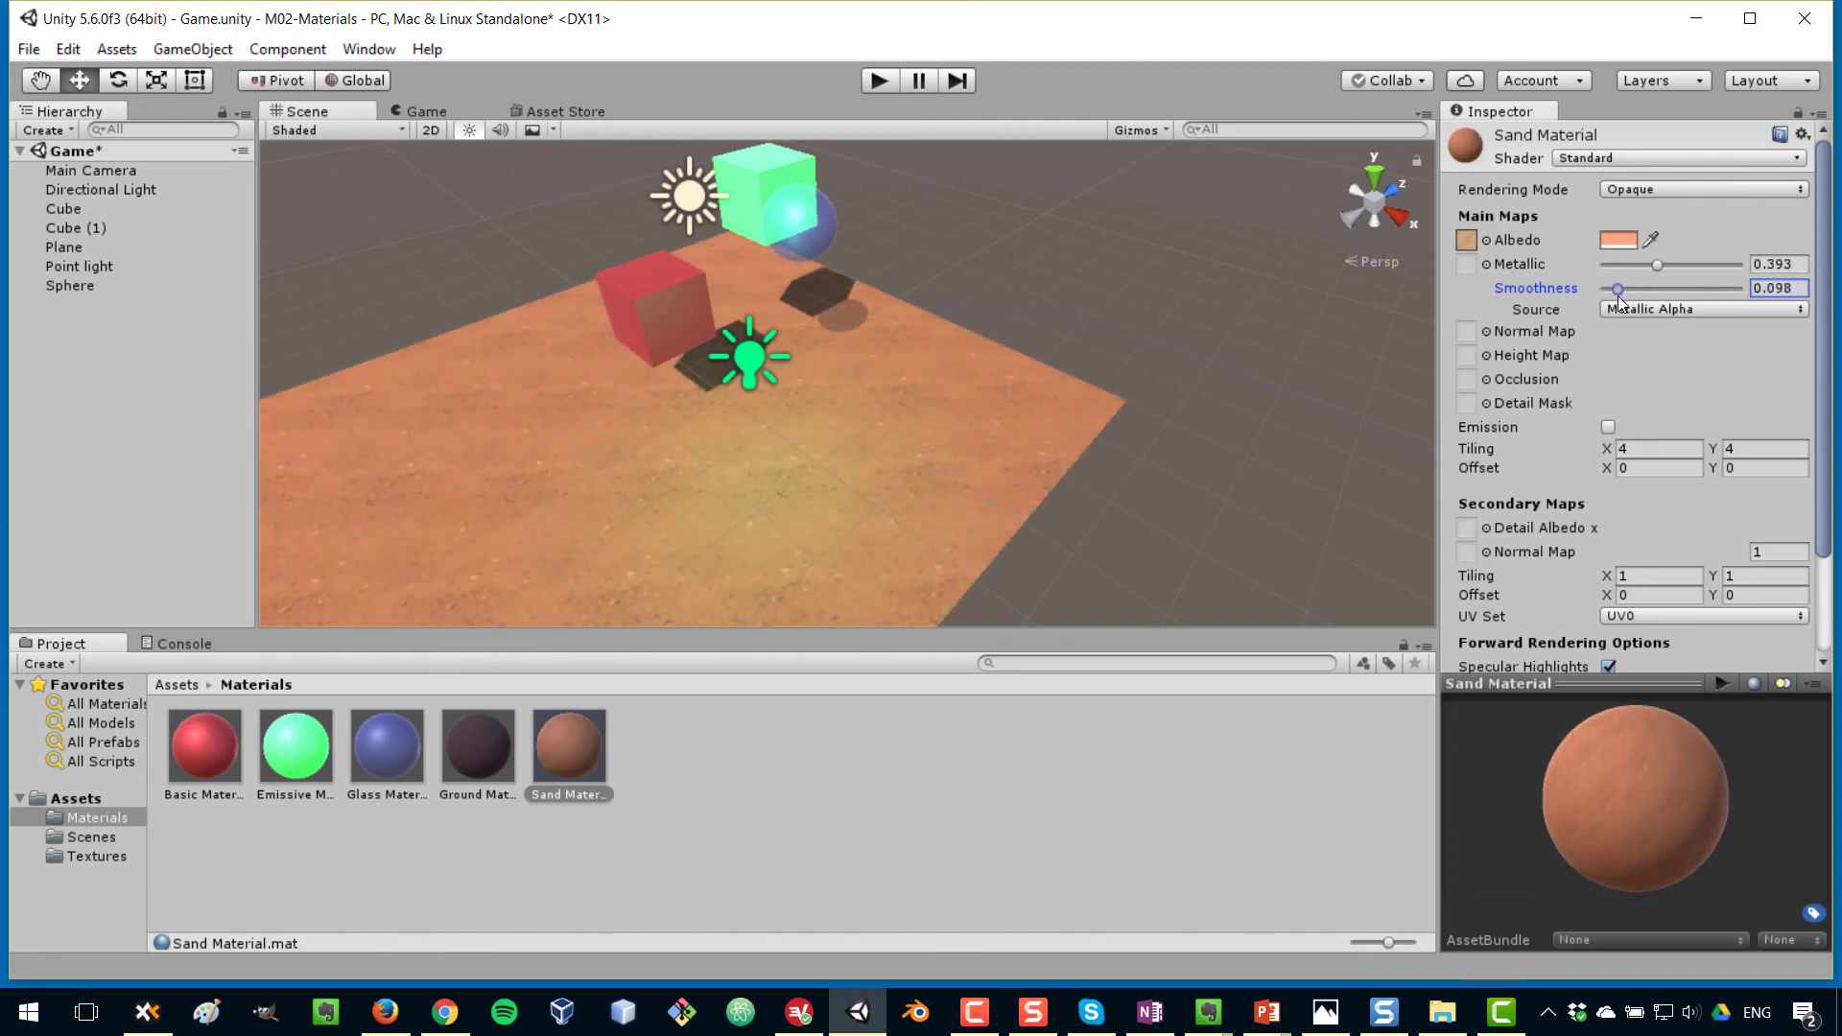
Review the Ground, Glass and Emissive materials' settings with the scene view moved closer to the objects
click(496, 753)
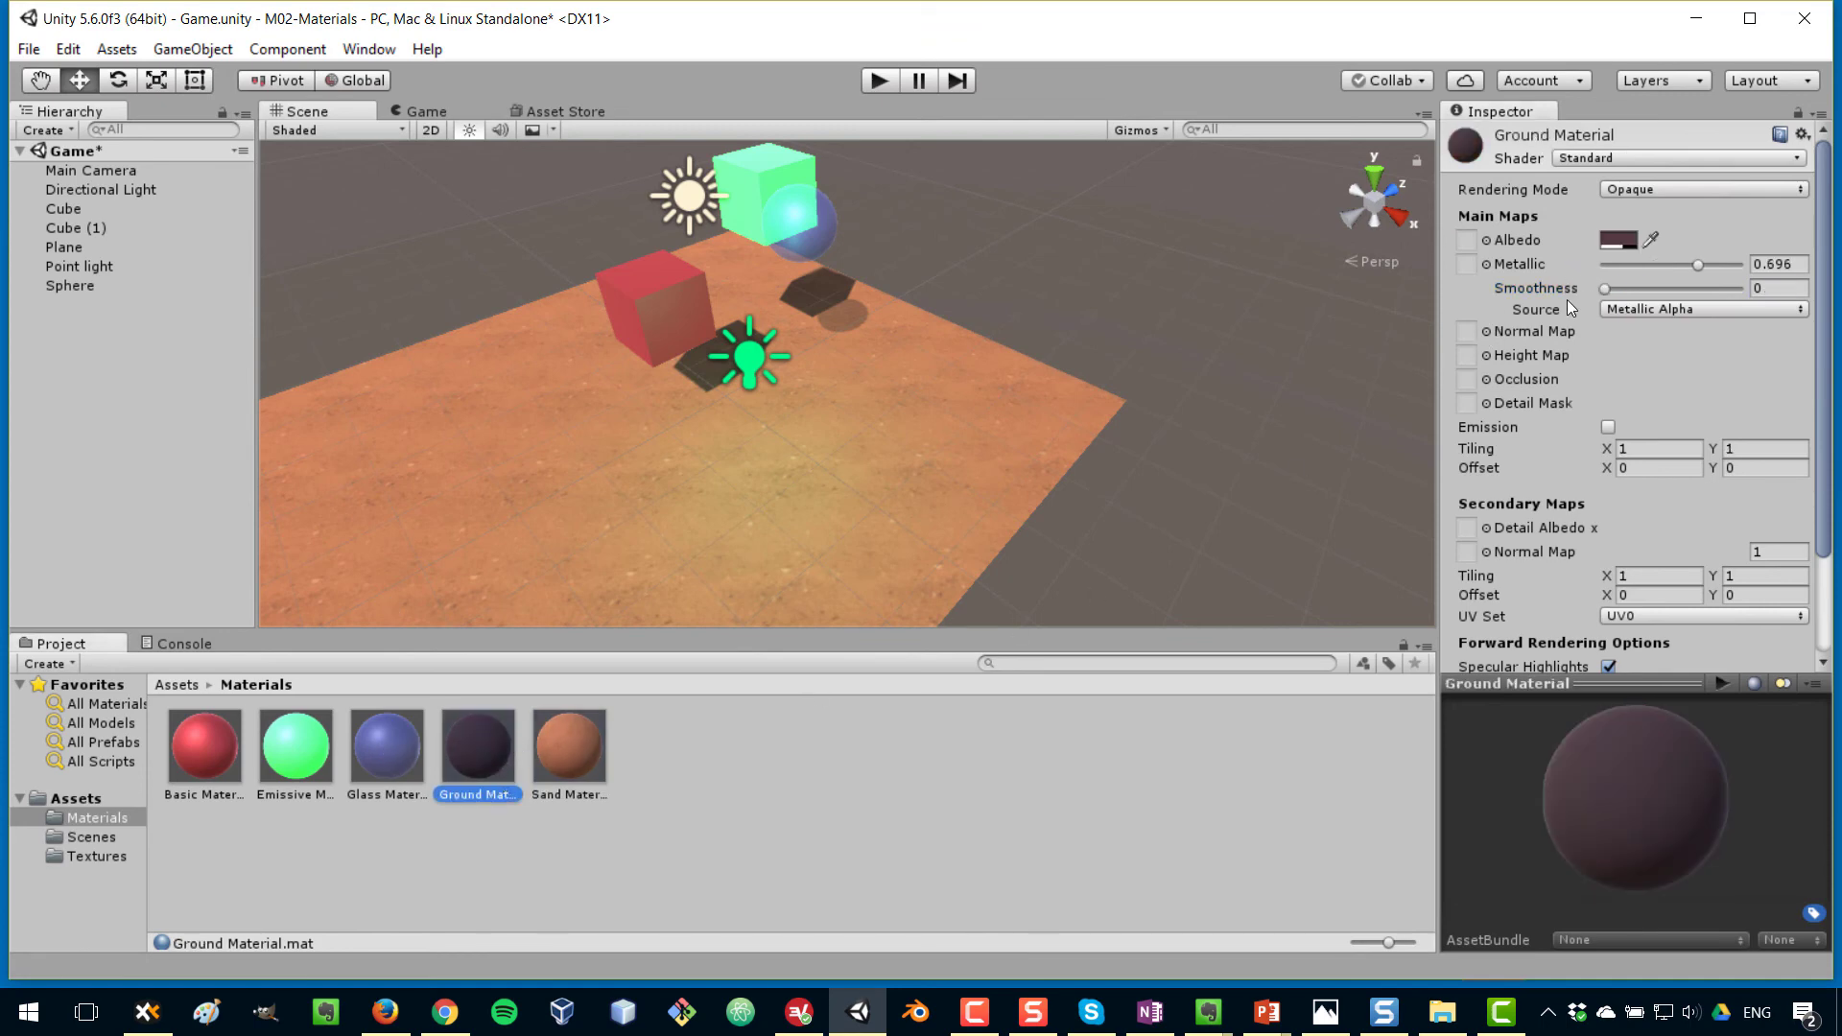
click(387, 744)
middle_drag(994, 330, 831, 474)
click(287, 748)
scroll(781, 446, up, 6)
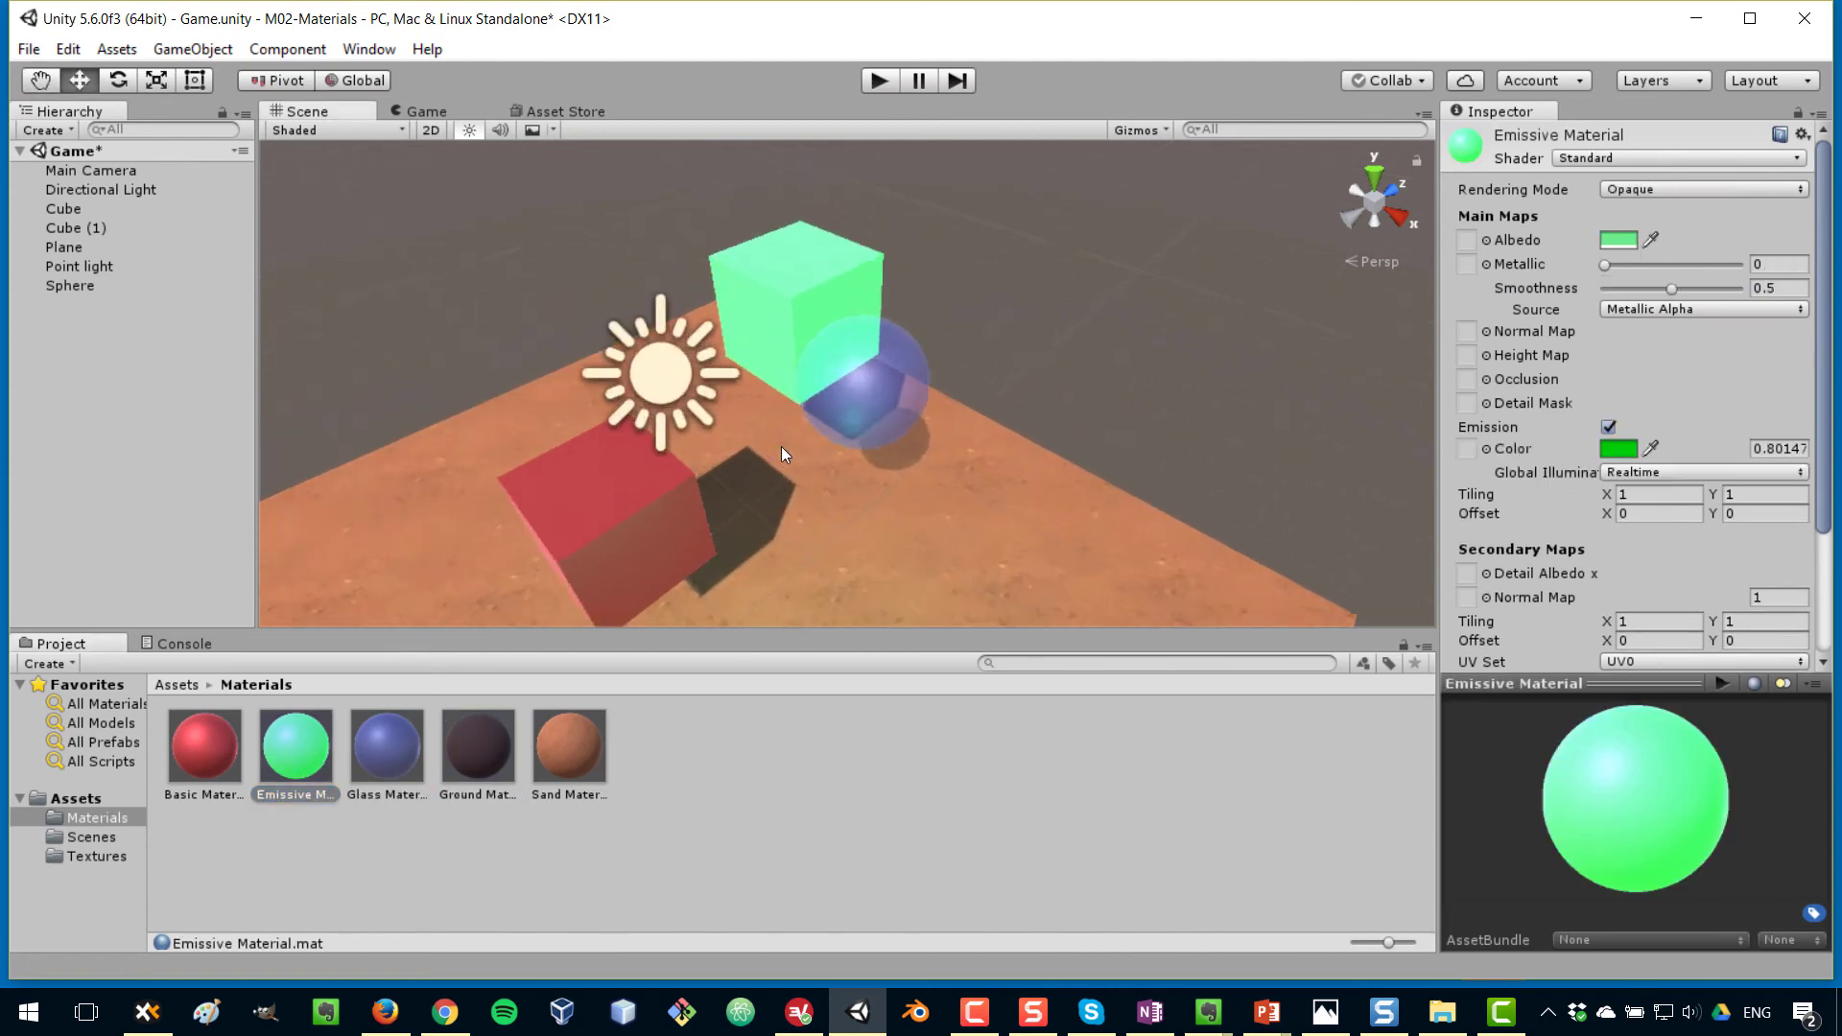
scroll(766, 424, down, 5)
Give the red cube's Basic Material smoothness 1 and metallic 0.893, then save the scene
click(203, 746)
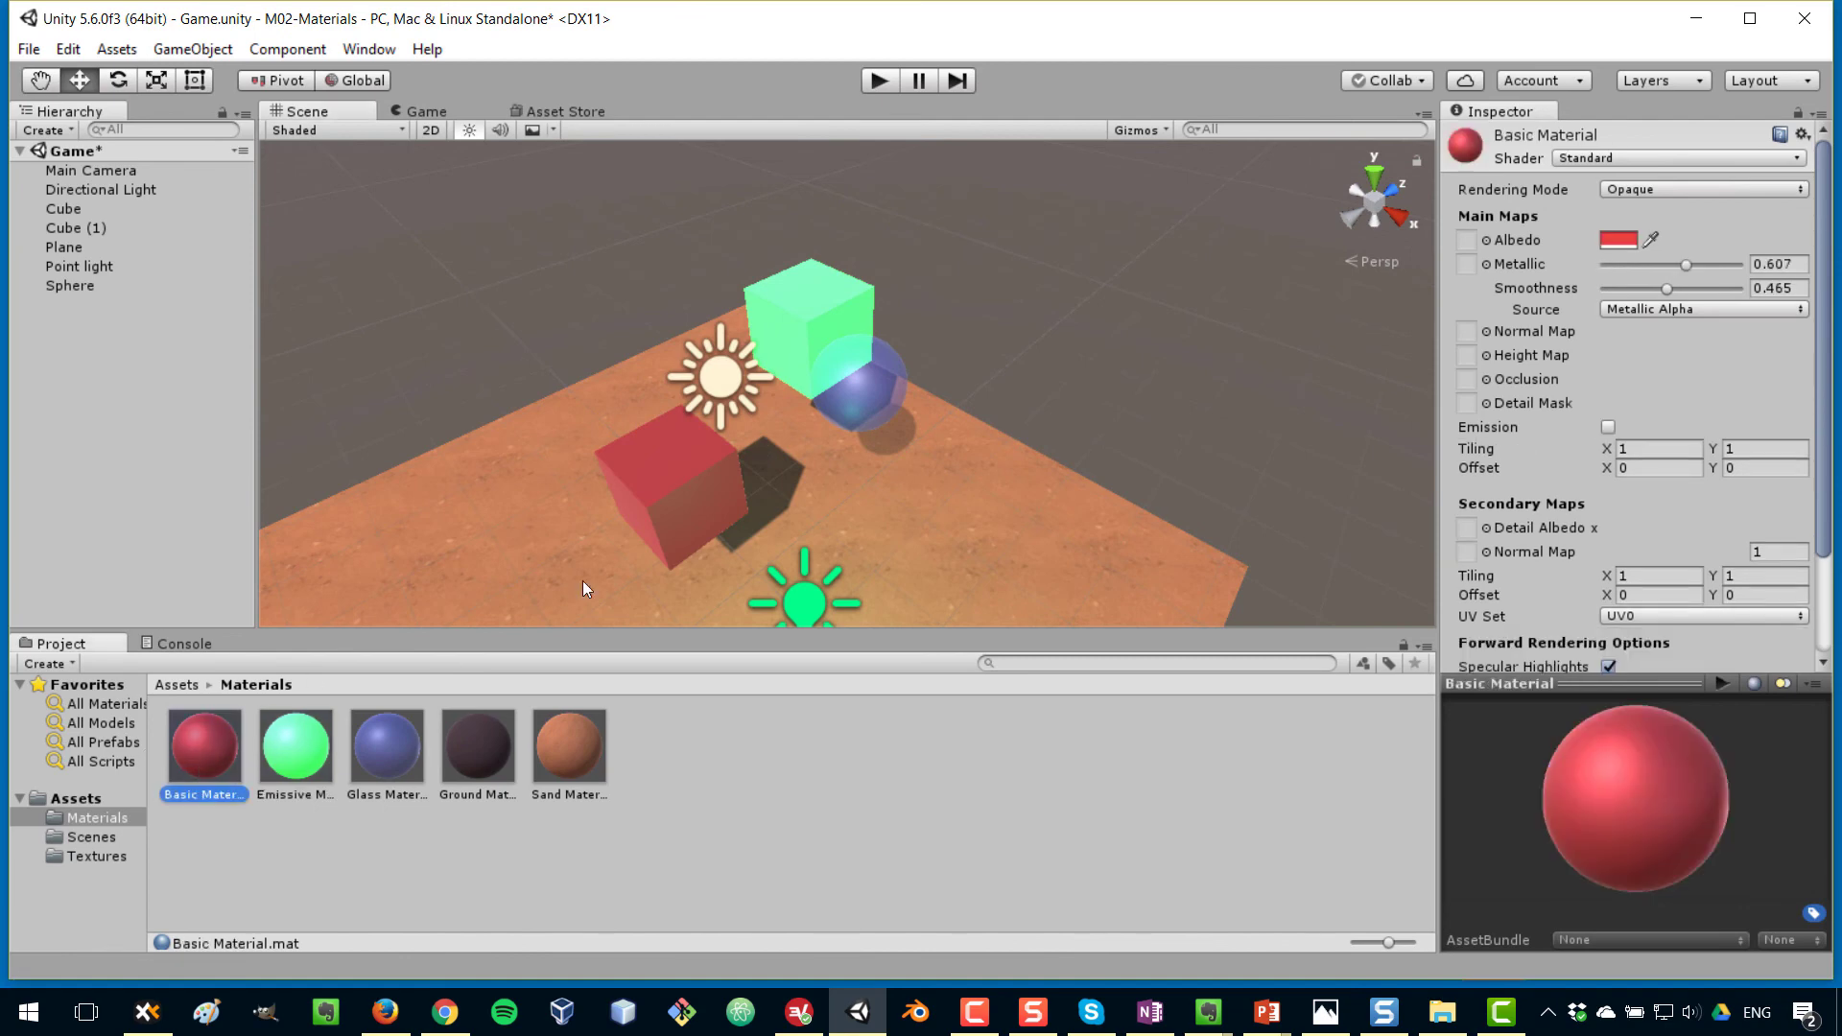
drag(1665, 289, 1724, 270)
click(1688, 264)
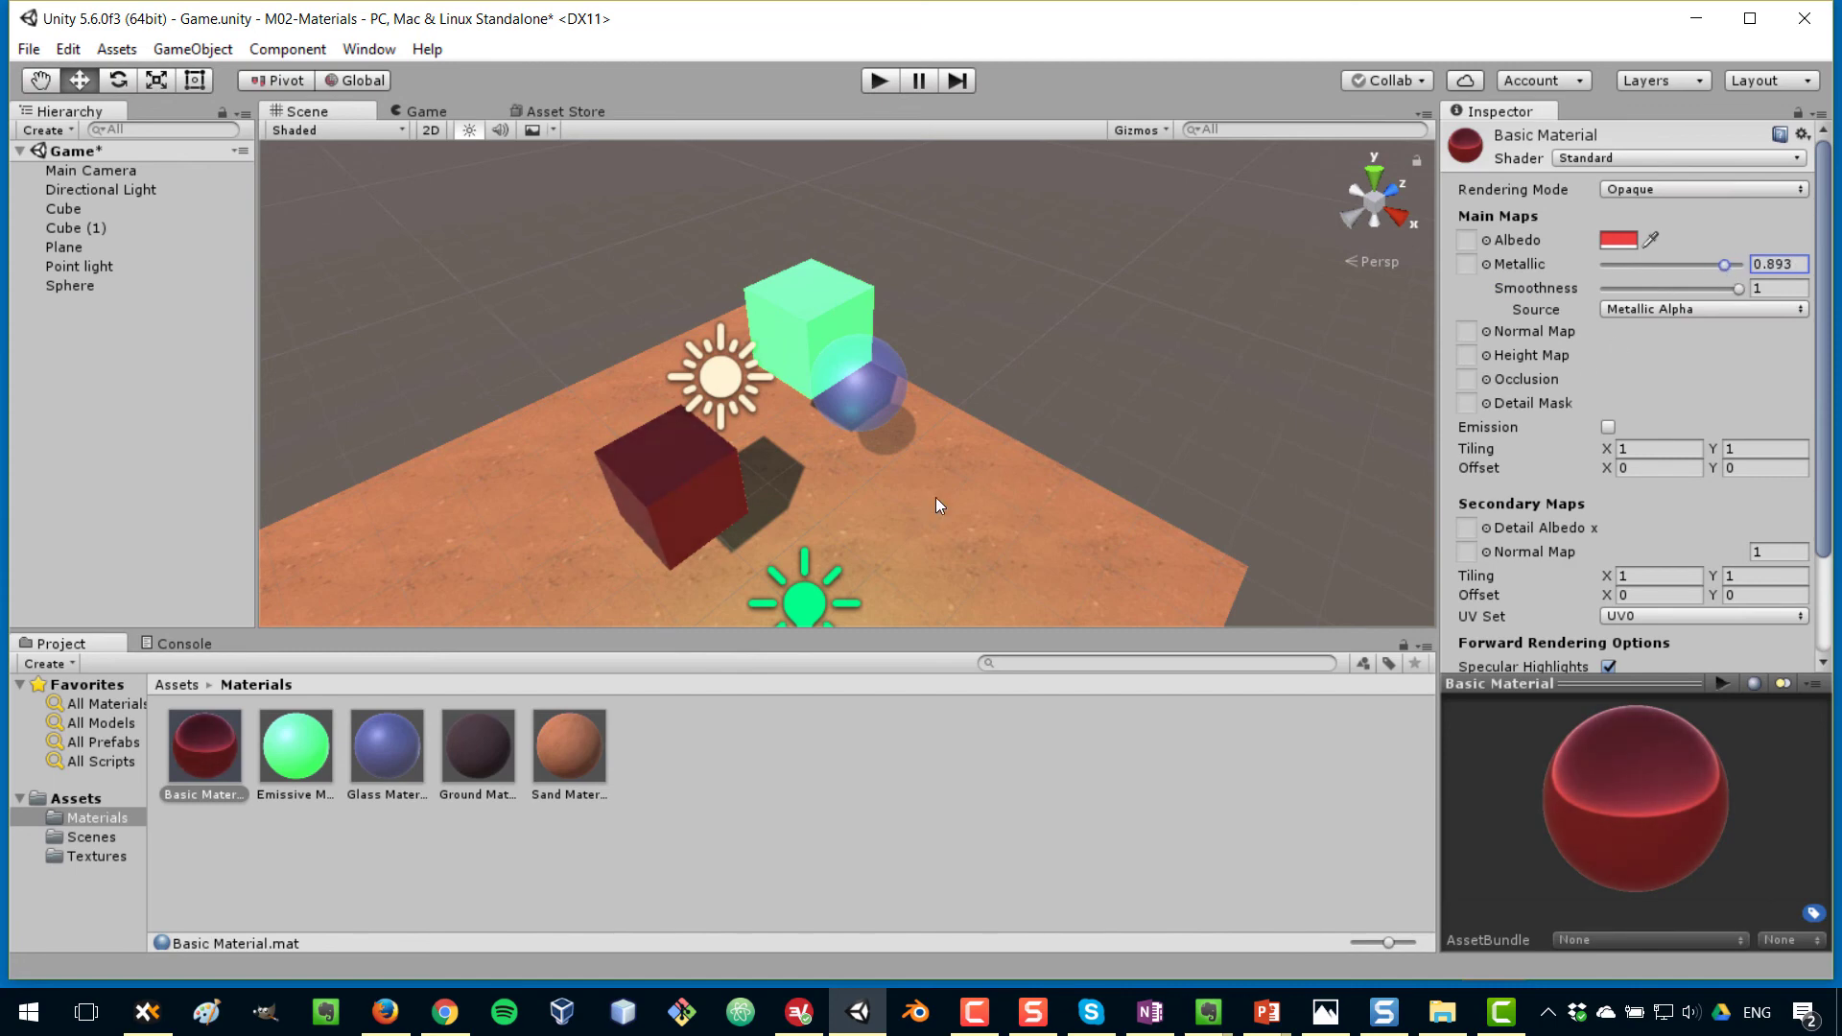
key(ctrl+s)
Deselect the material and switch away from Unity to the PowerPoint Challenge slide show
click(778, 869)
key(alt+Tab)
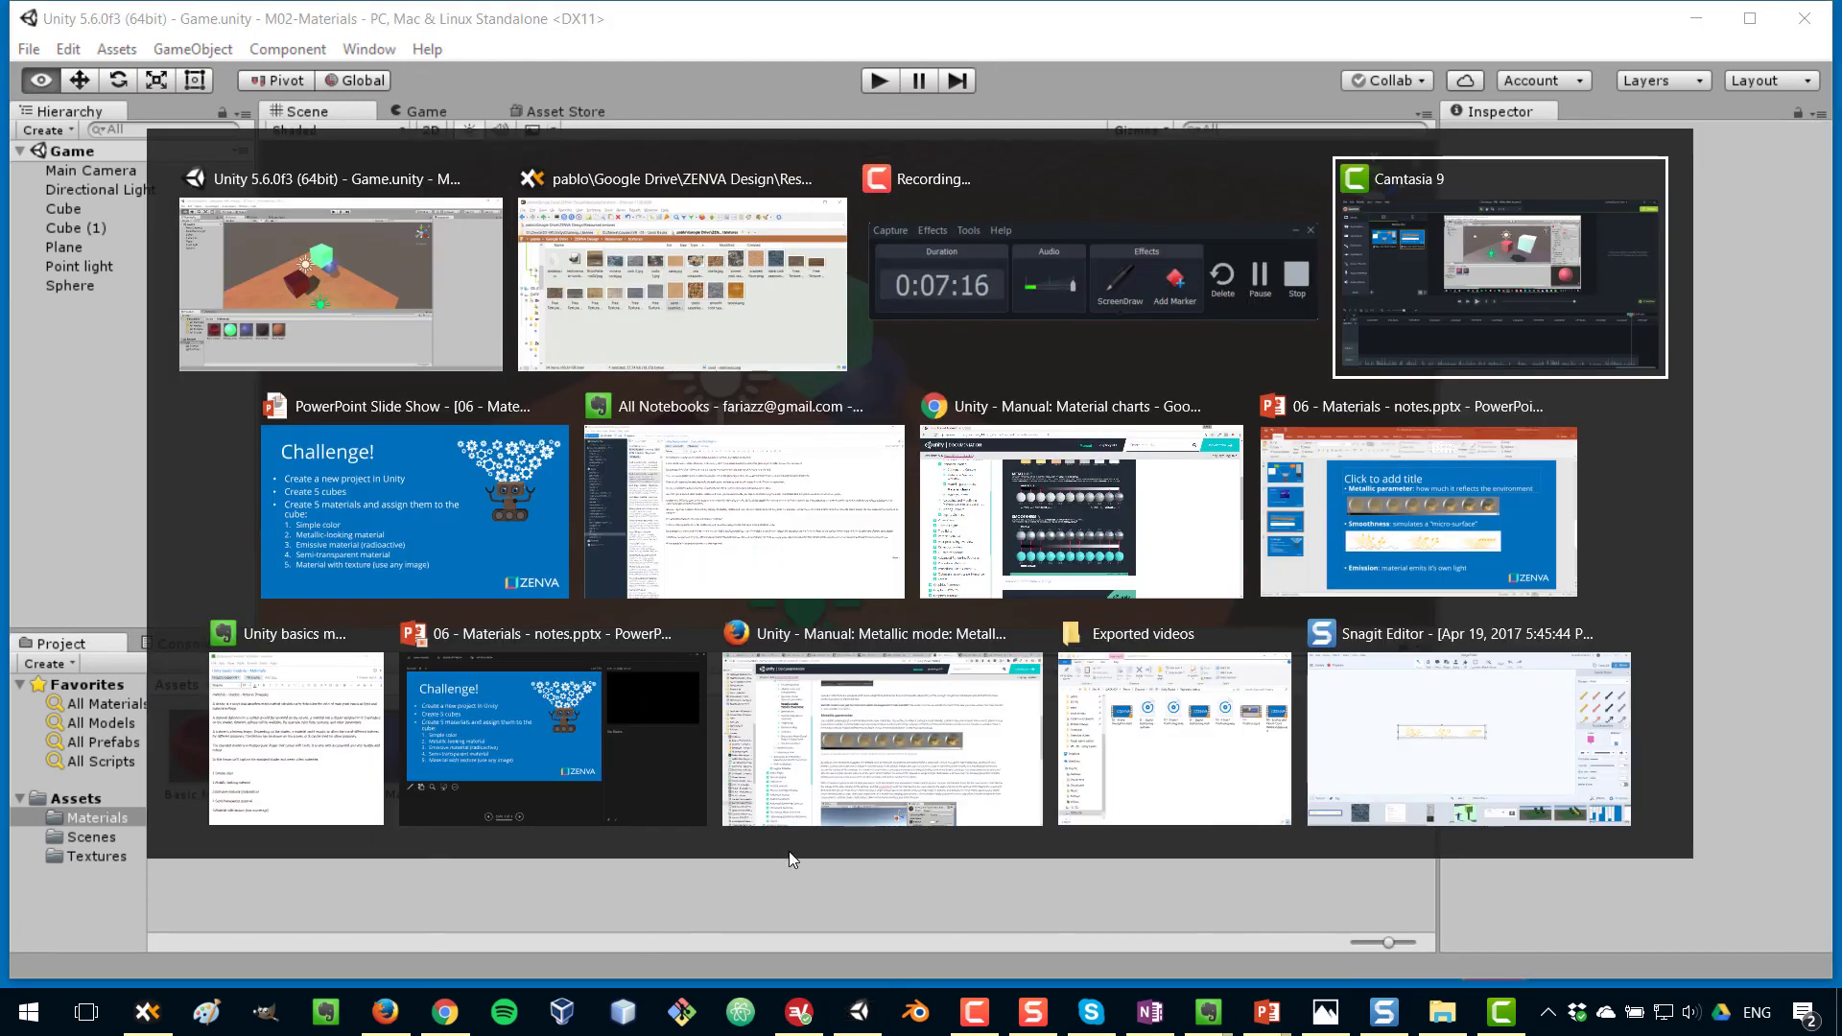